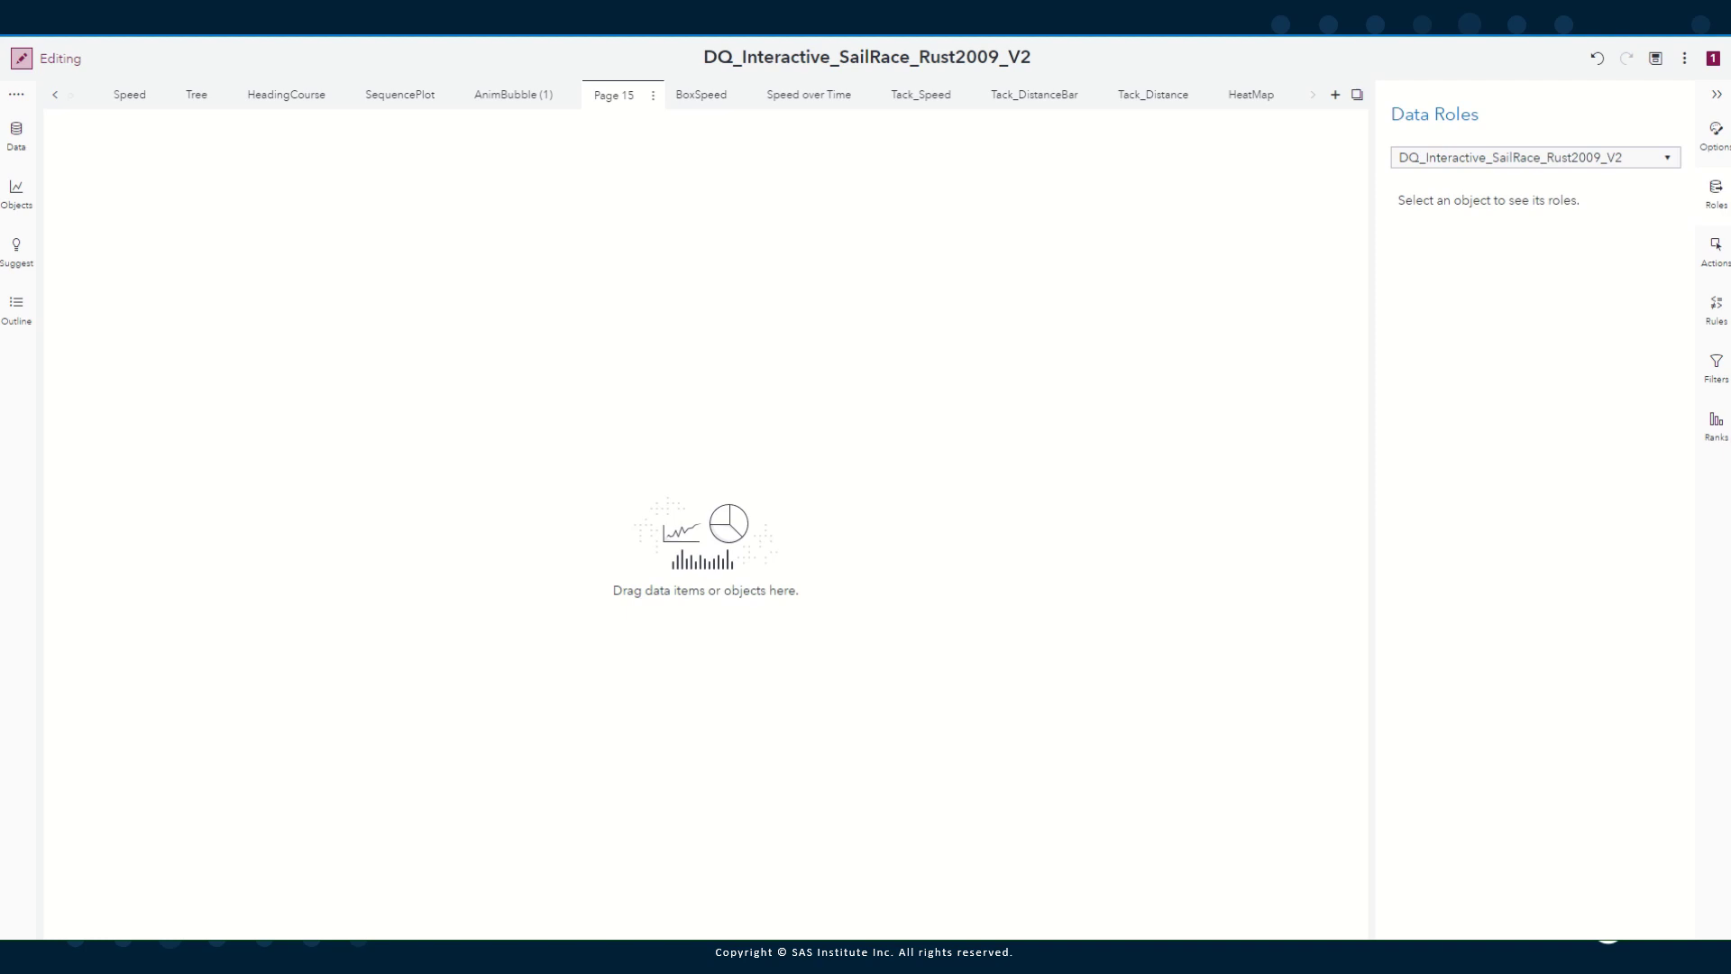
Add a bubble plot to Page 15 with Long on the X axis and Lat on the Y axis
left_click(20, 199)
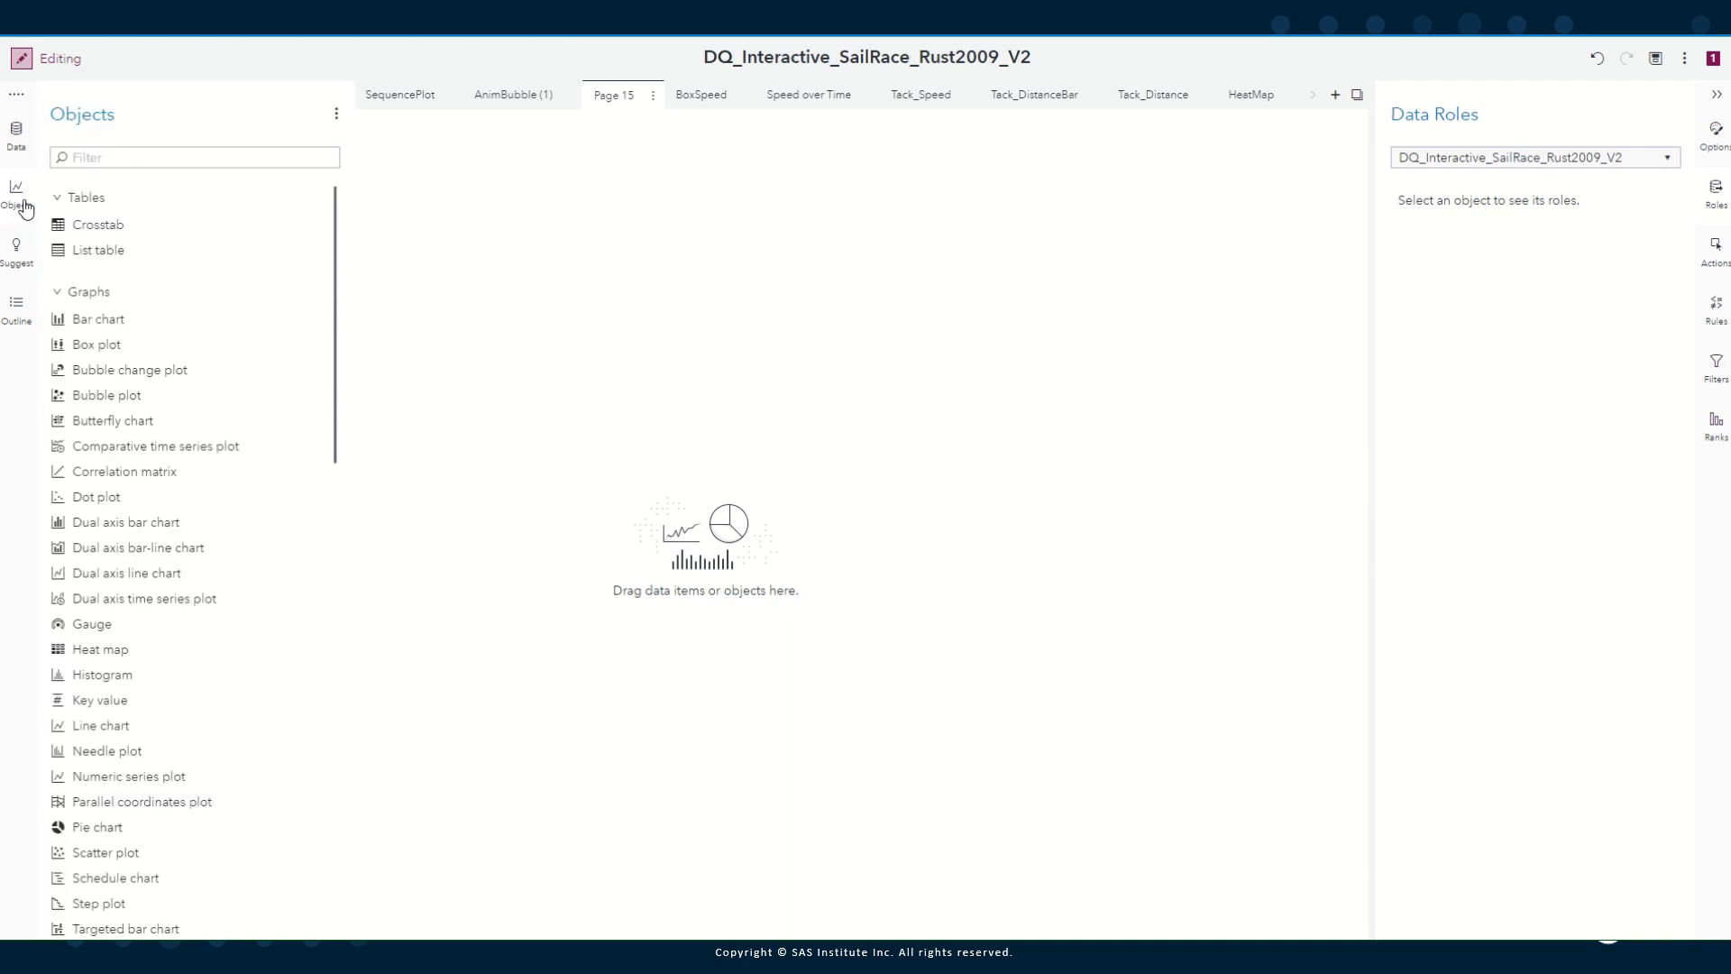
left_click_drag(120, 398, 527, 419)
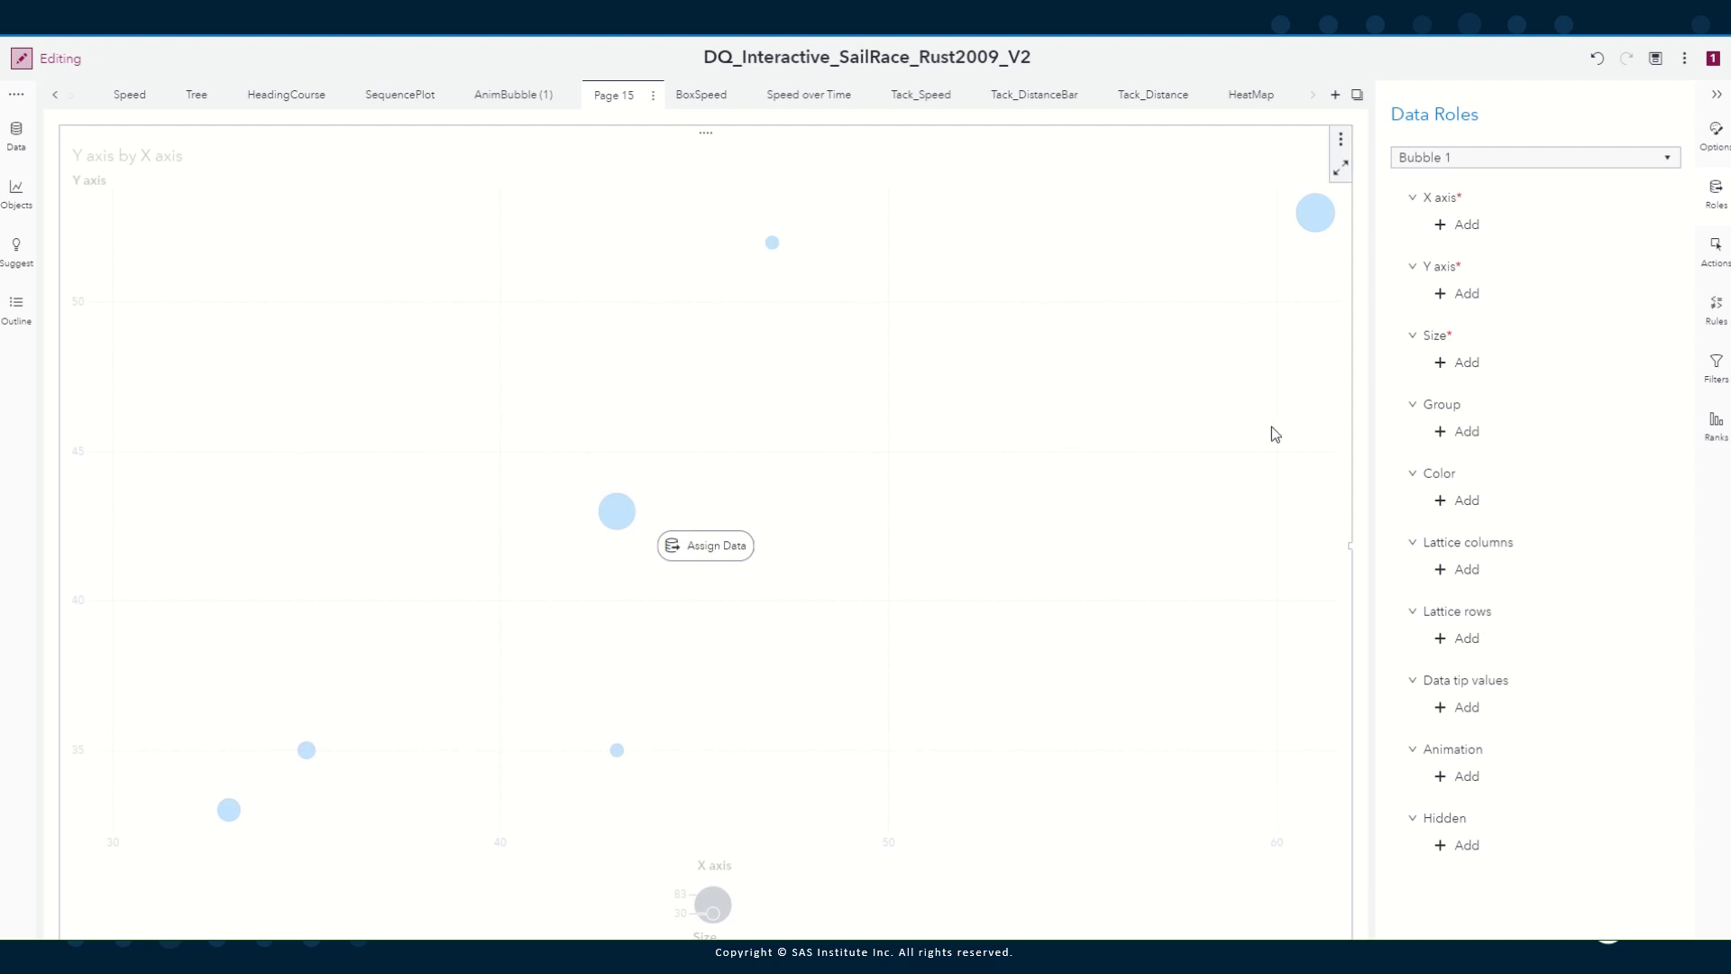
left_click(1449, 227)
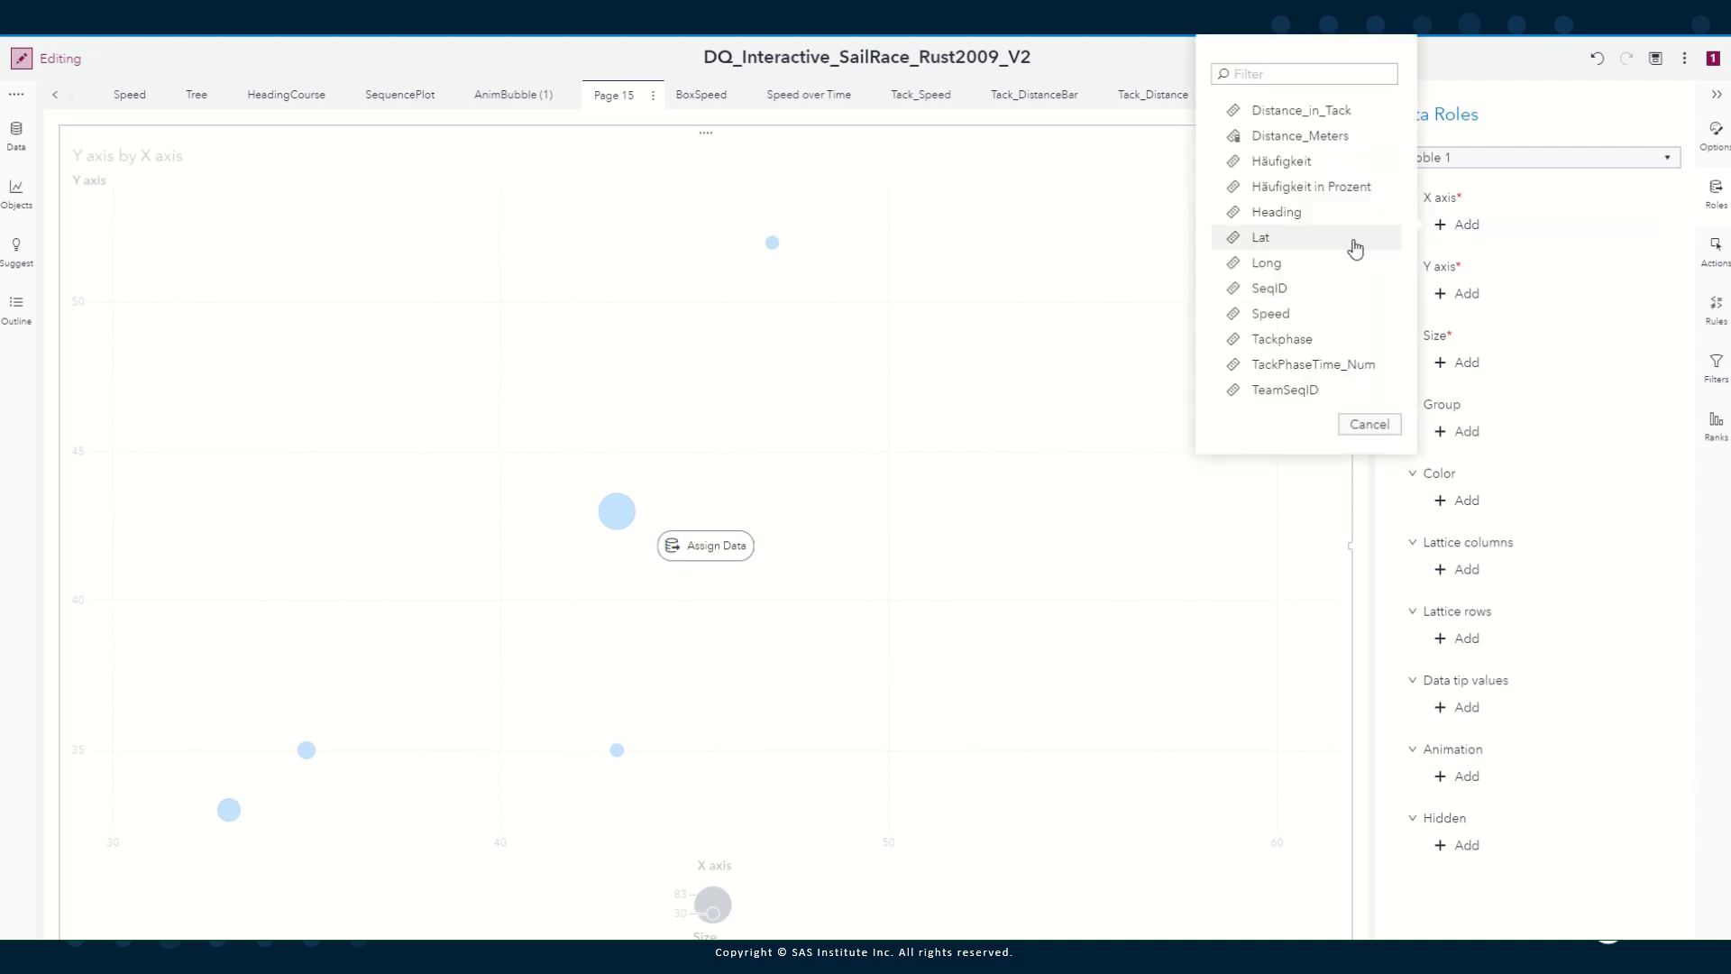
left_click(1298, 262)
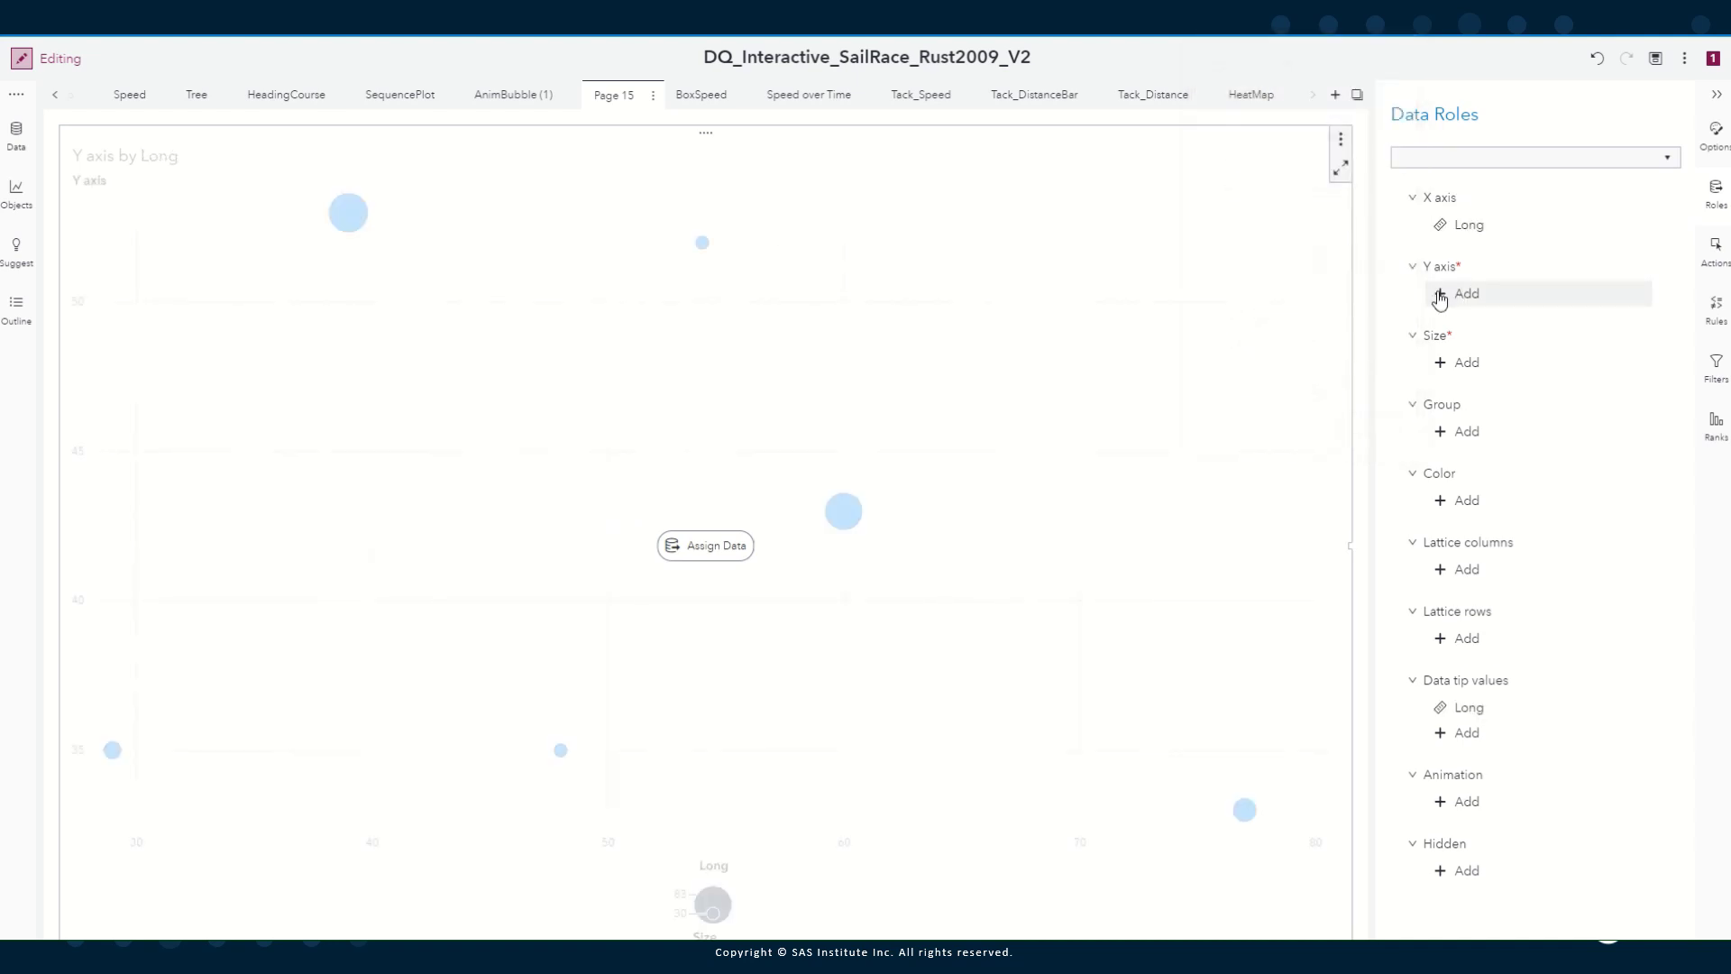
left_click(1440, 296)
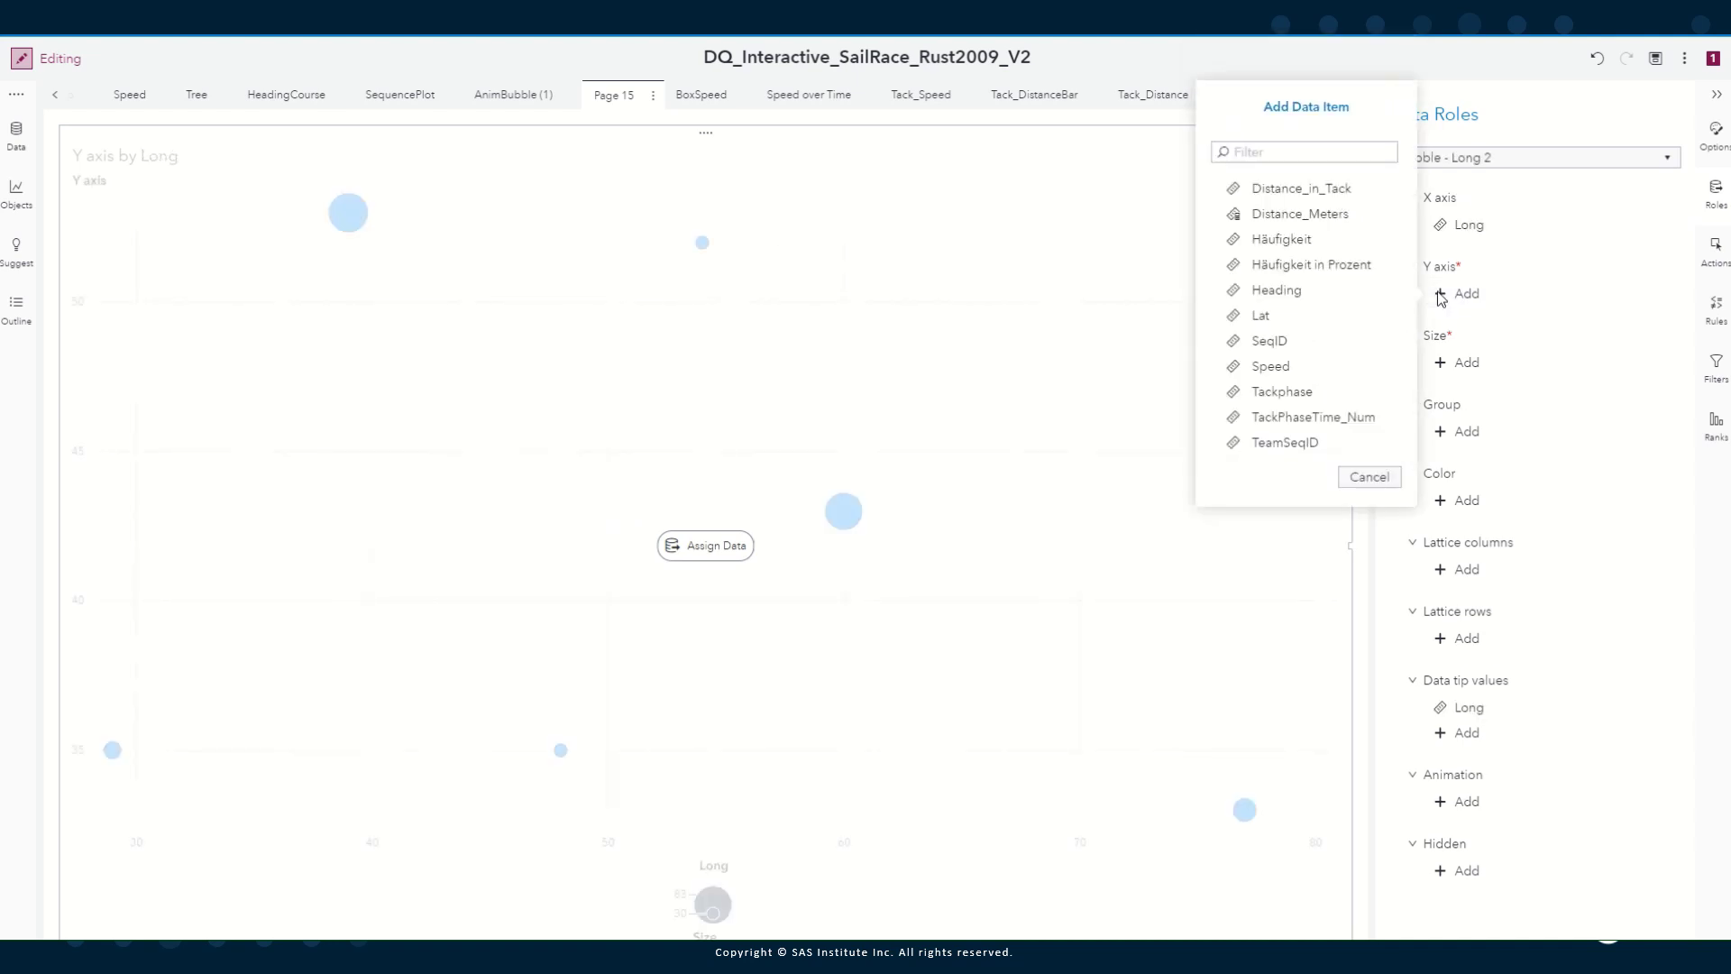
left_click(1308, 318)
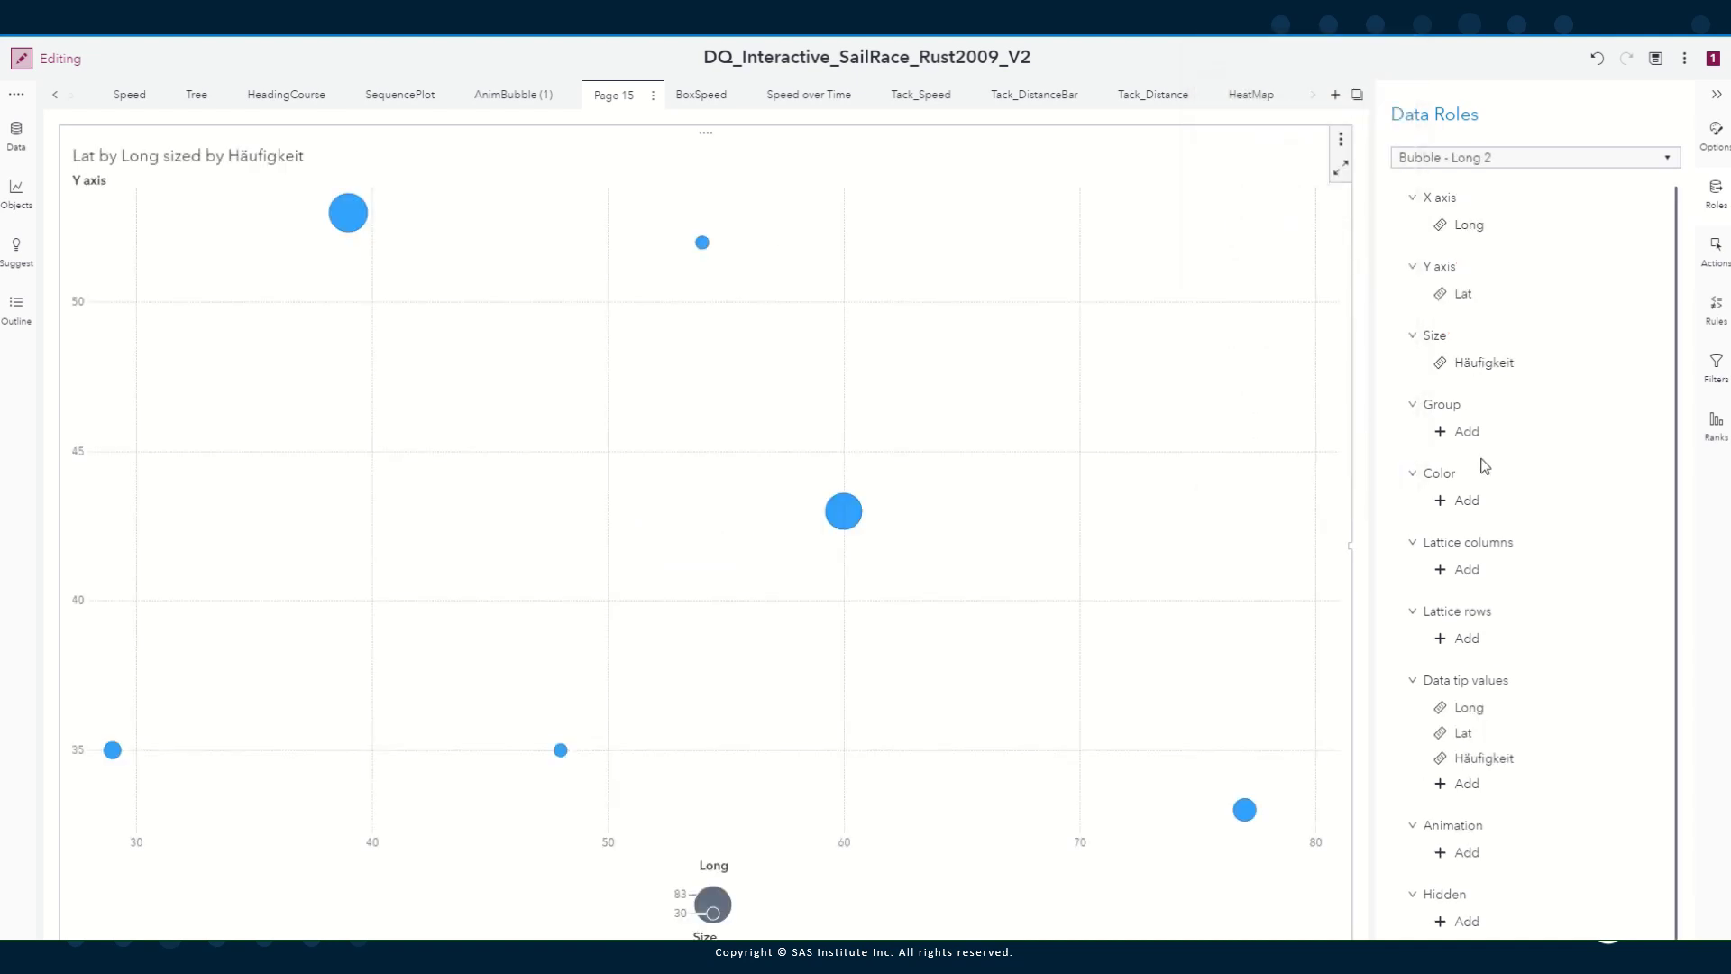
Color the bubble plot by Team and narrow it to a bit over half of the page width
left_click(1444, 503)
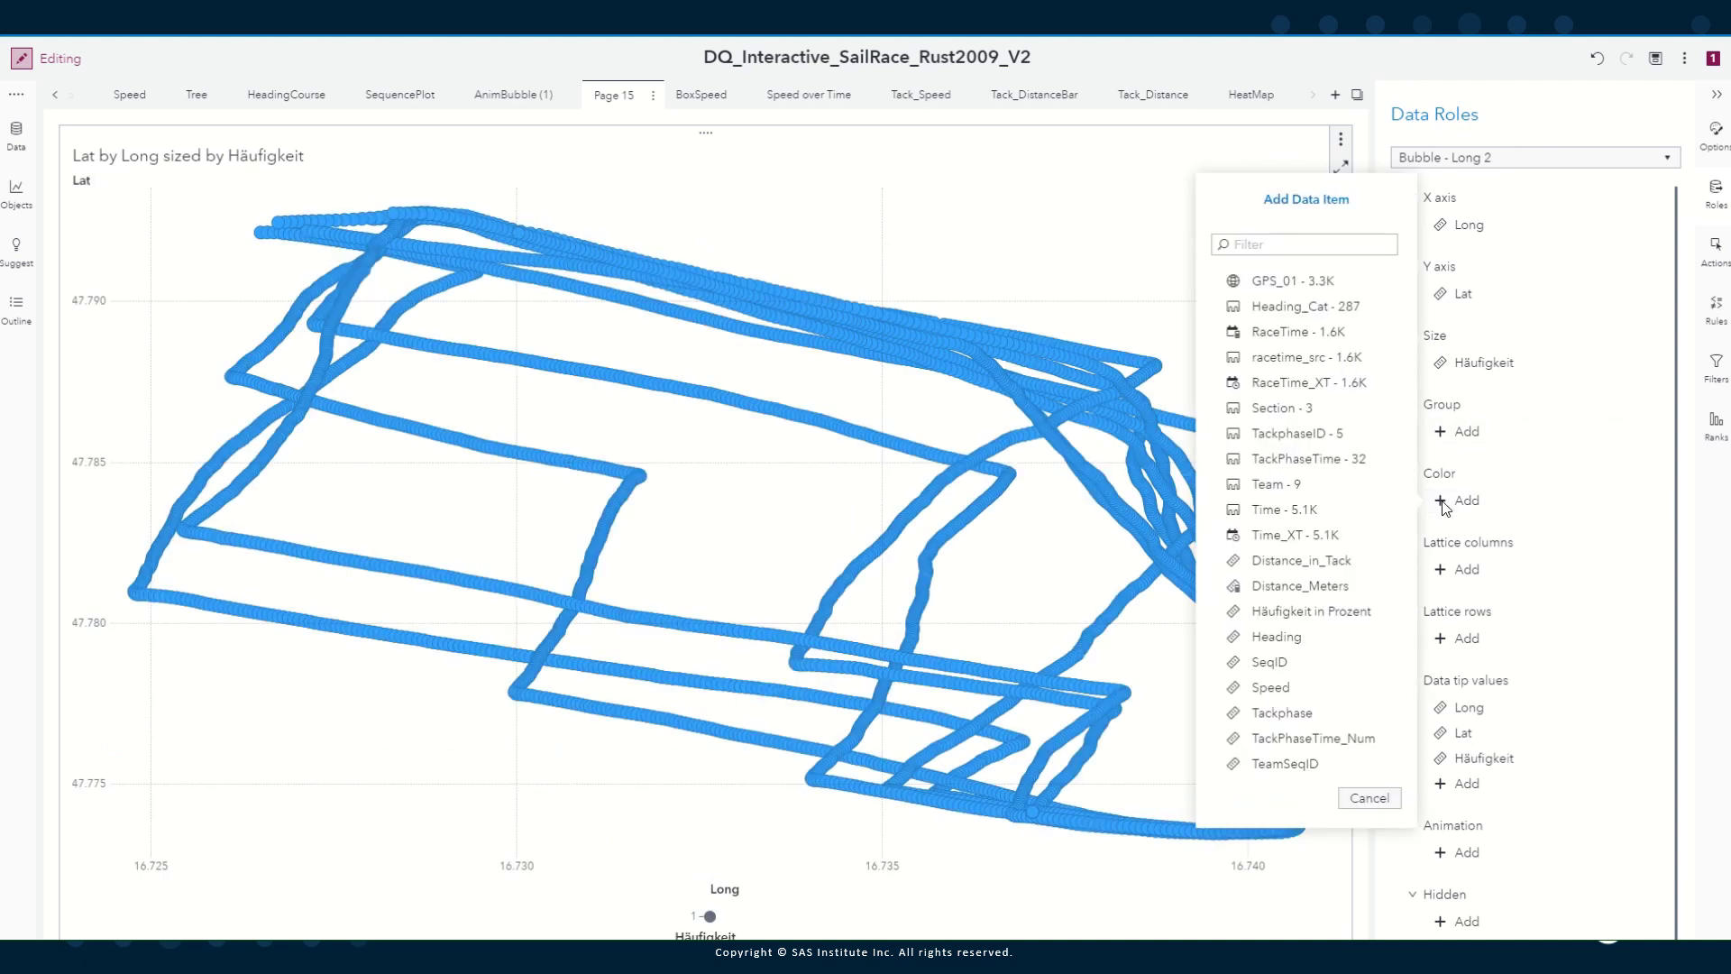
left_click(1310, 490)
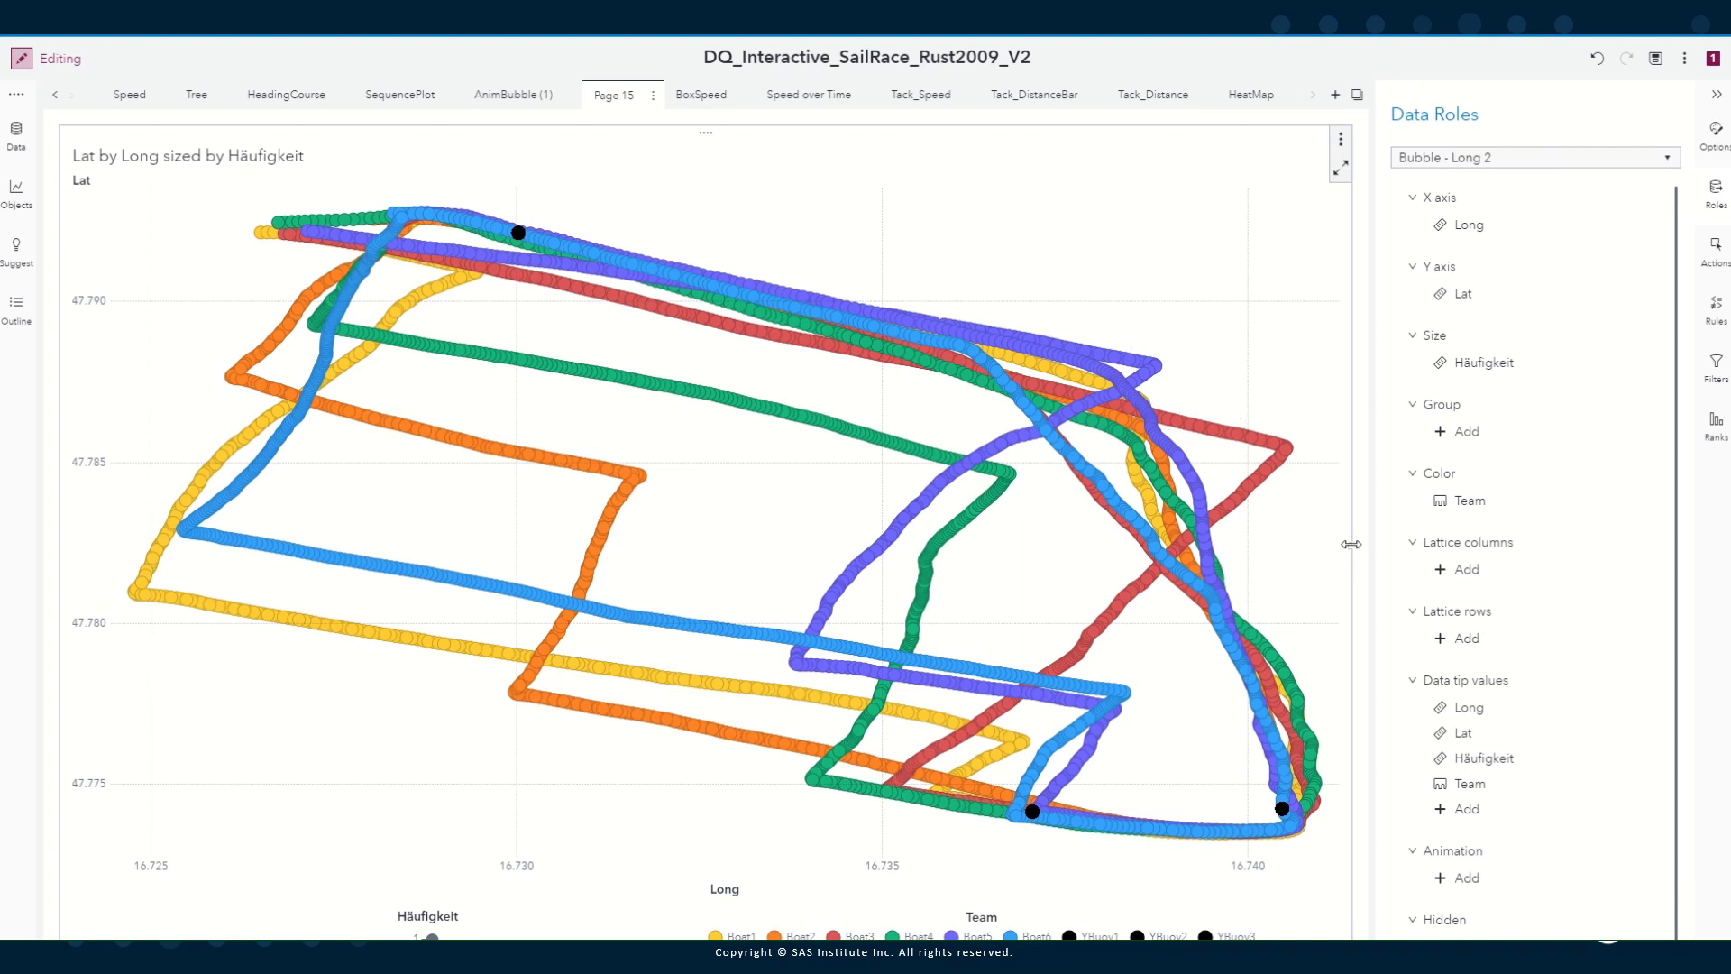
left_click_drag(1350, 546, 845, 538)
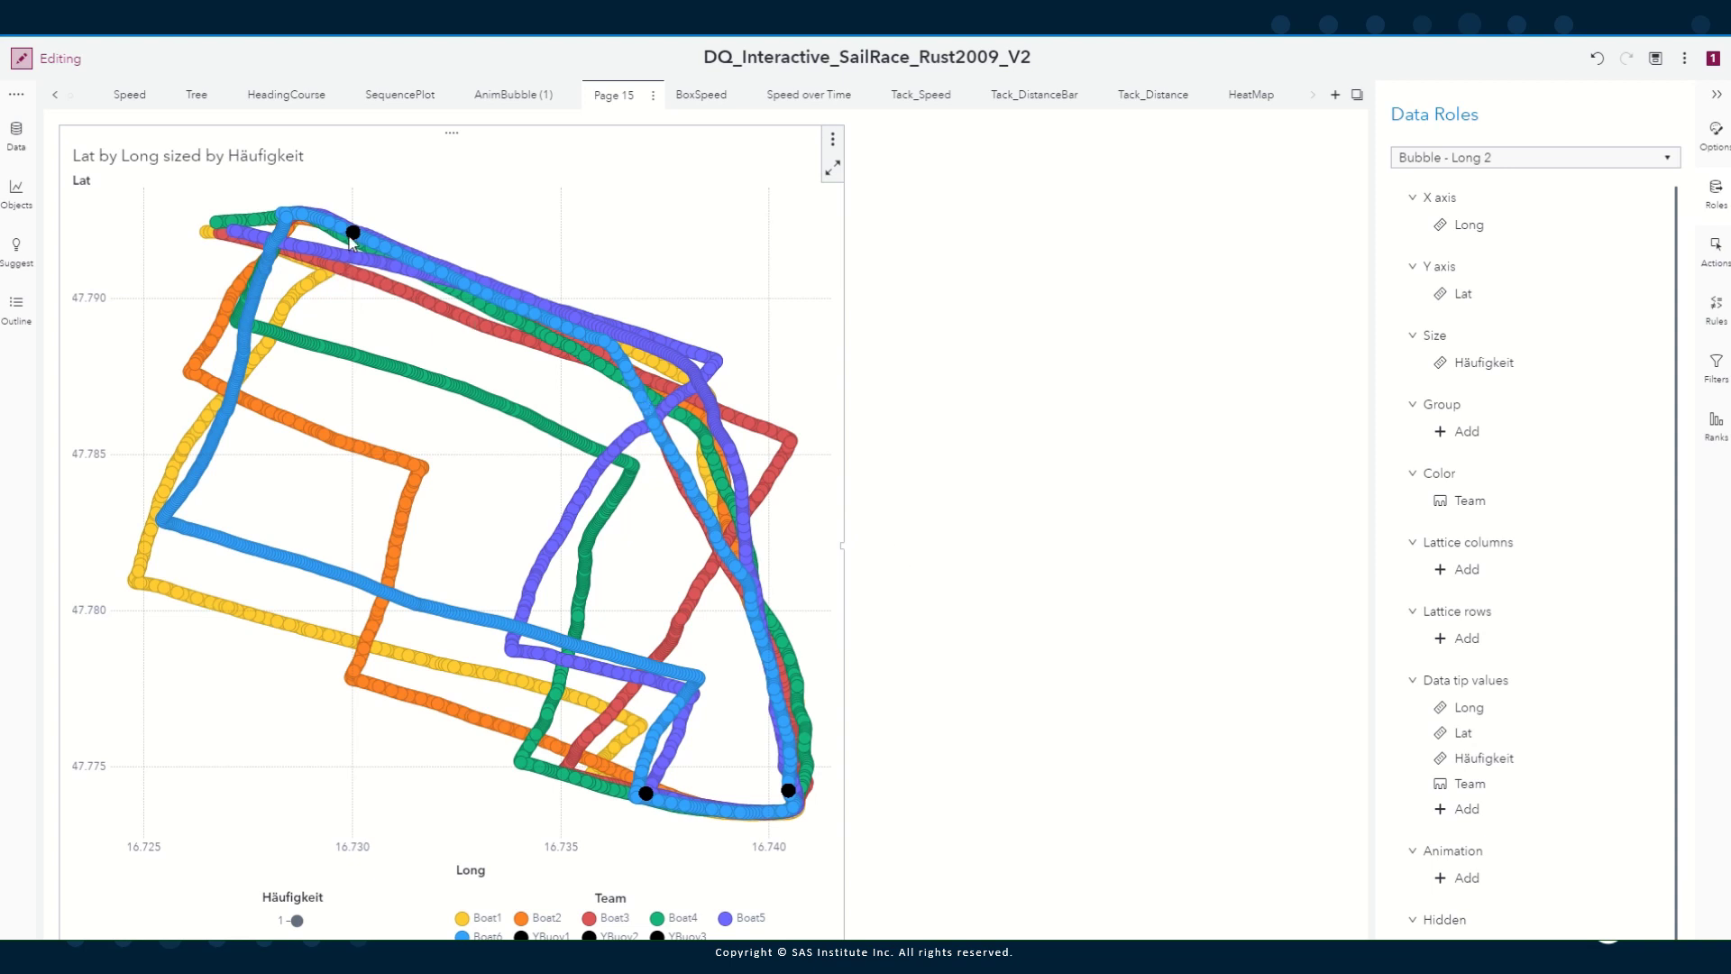
mouse_move(352, 233)
Expand the page controls of Page 15 and add TeamSeqID there as a page prompt
left_click(654, 99)
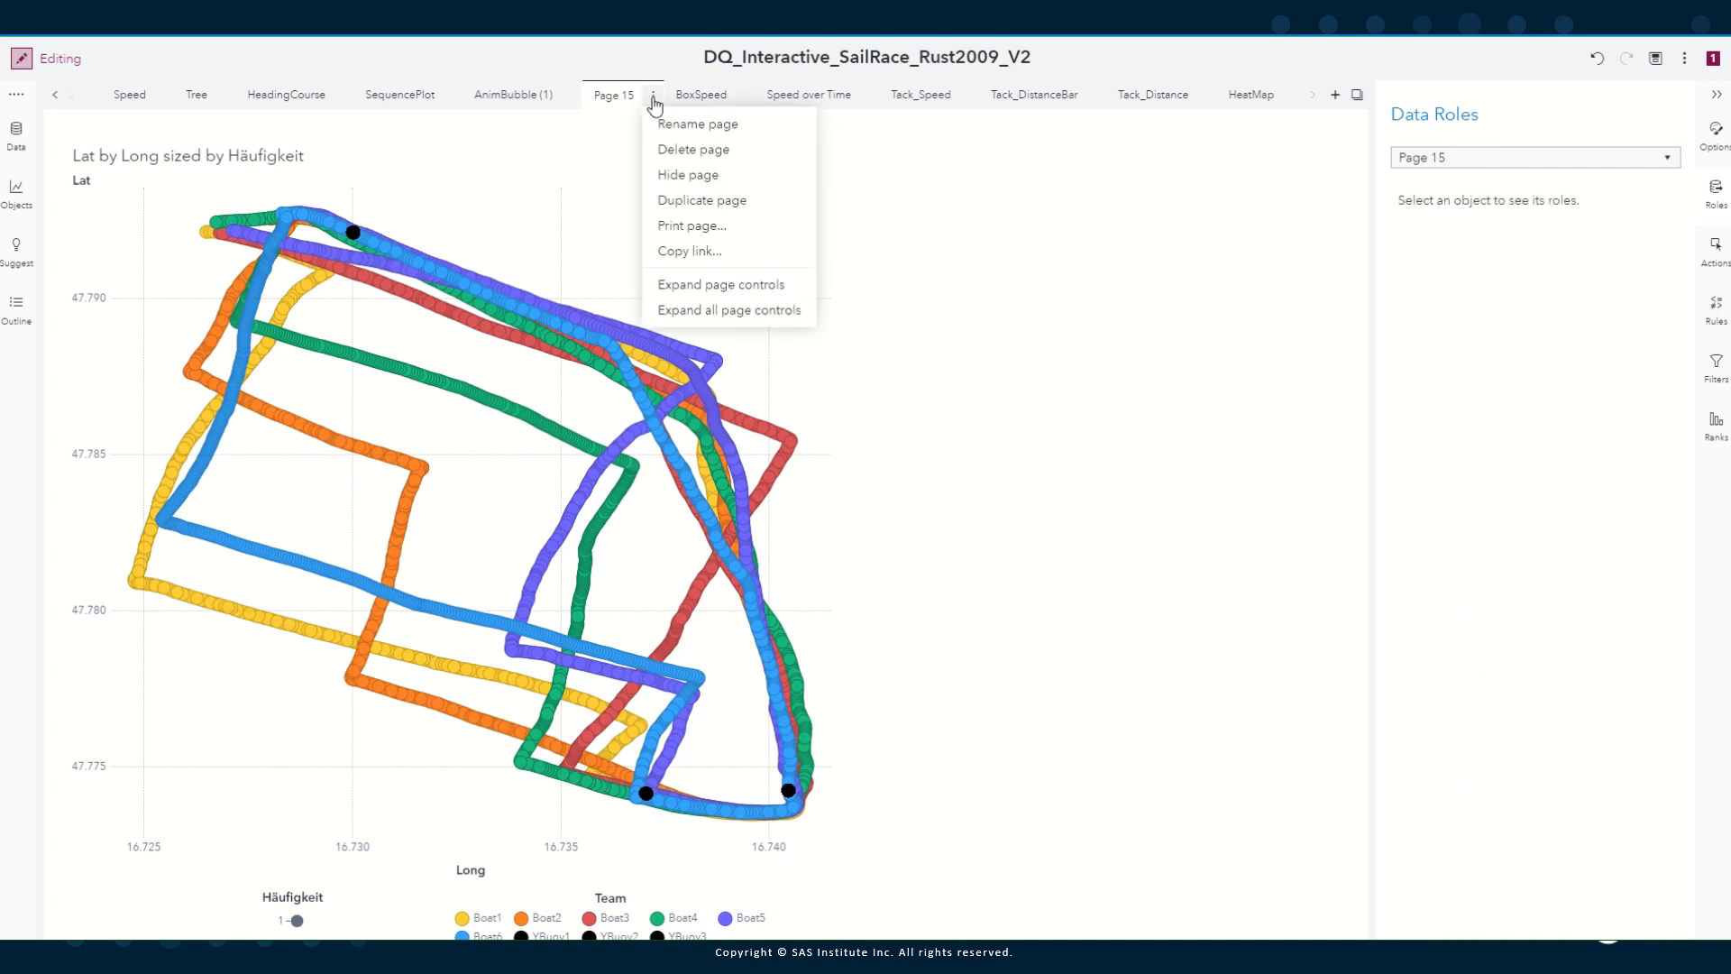
key("Escape")
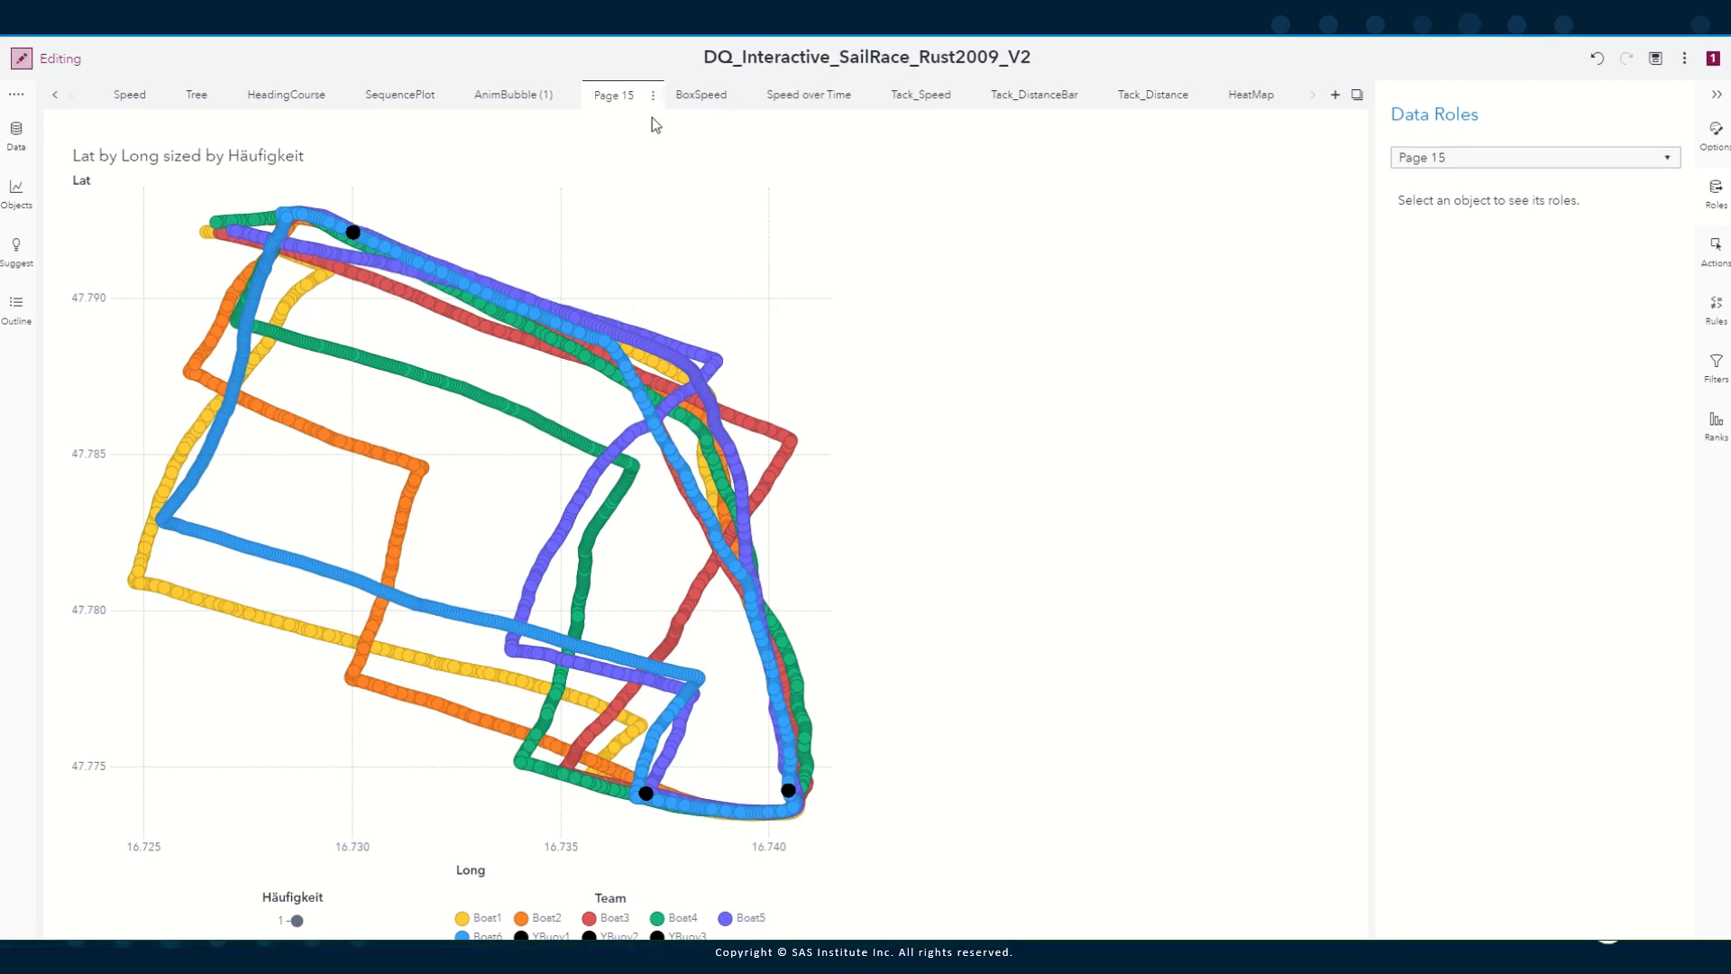
left_click(653, 99)
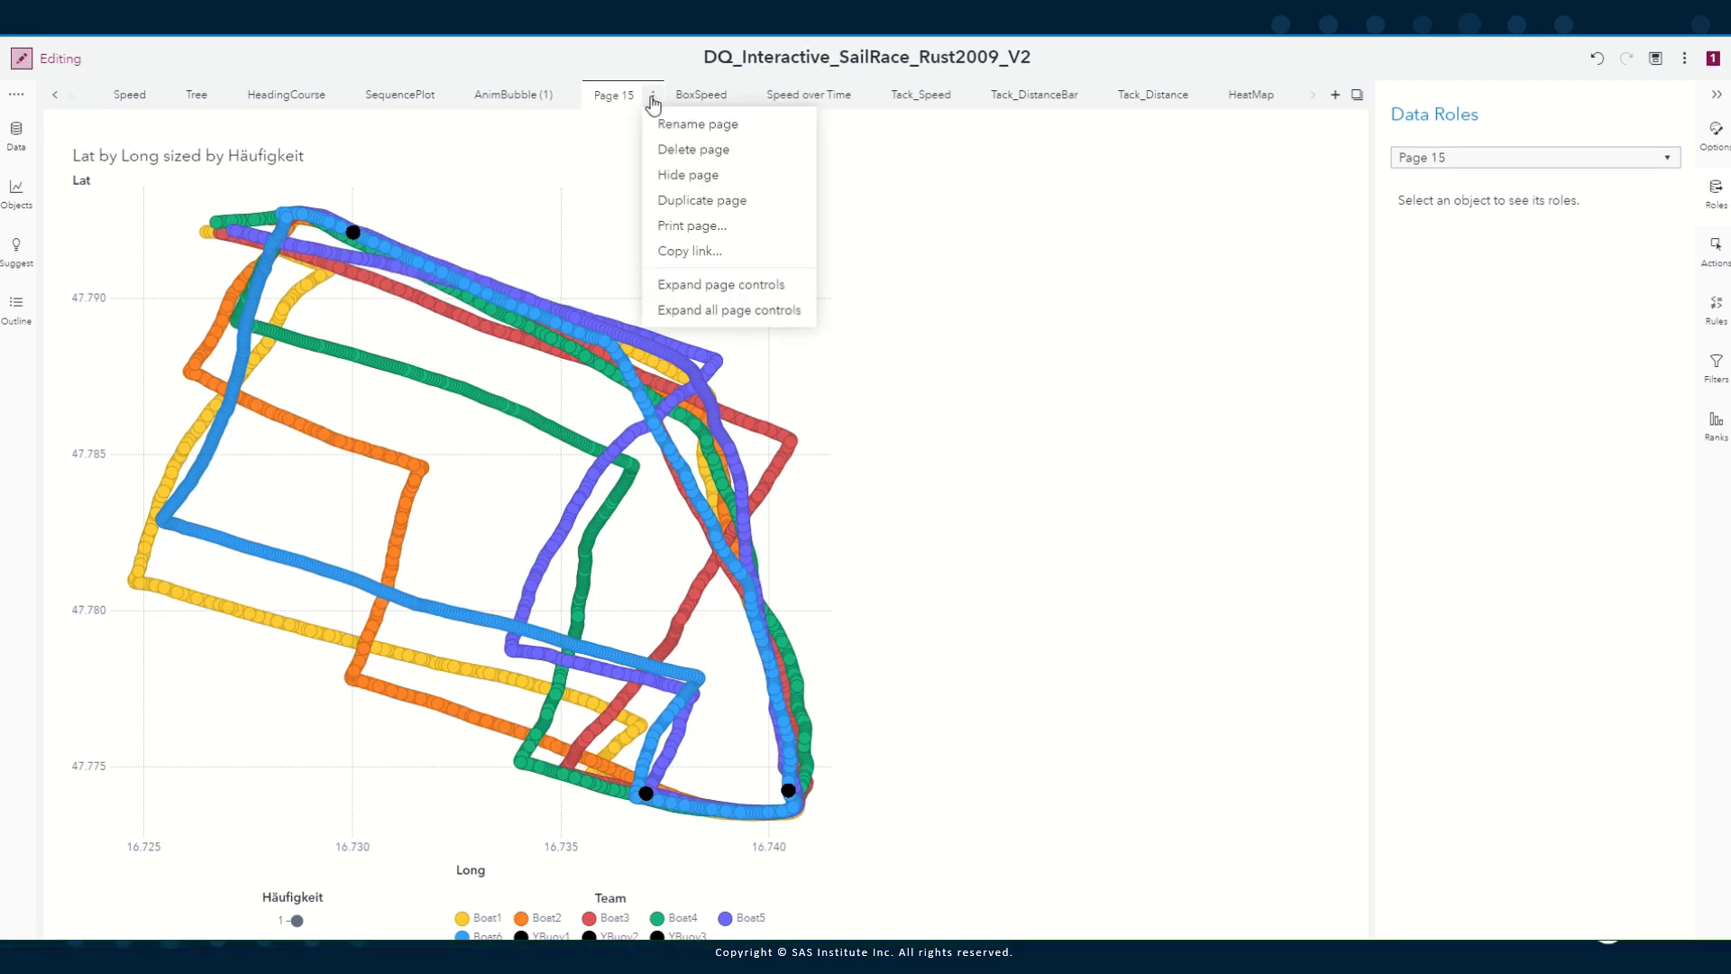
left_click(695, 284)
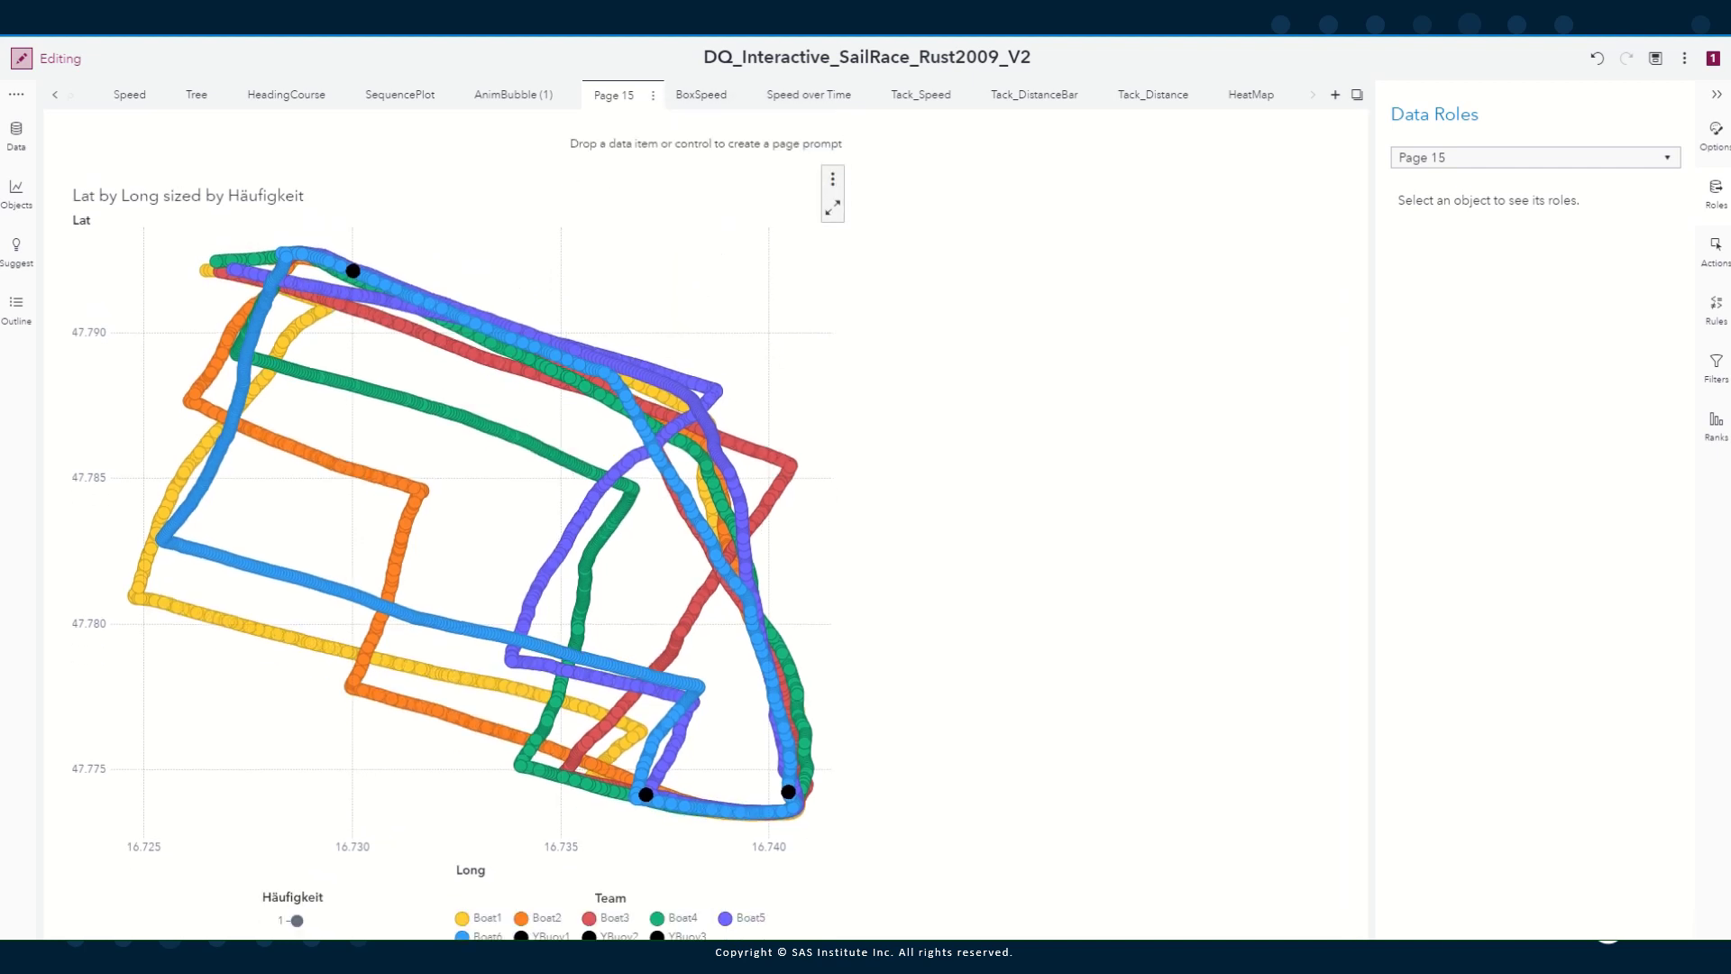
left_click(16, 136)
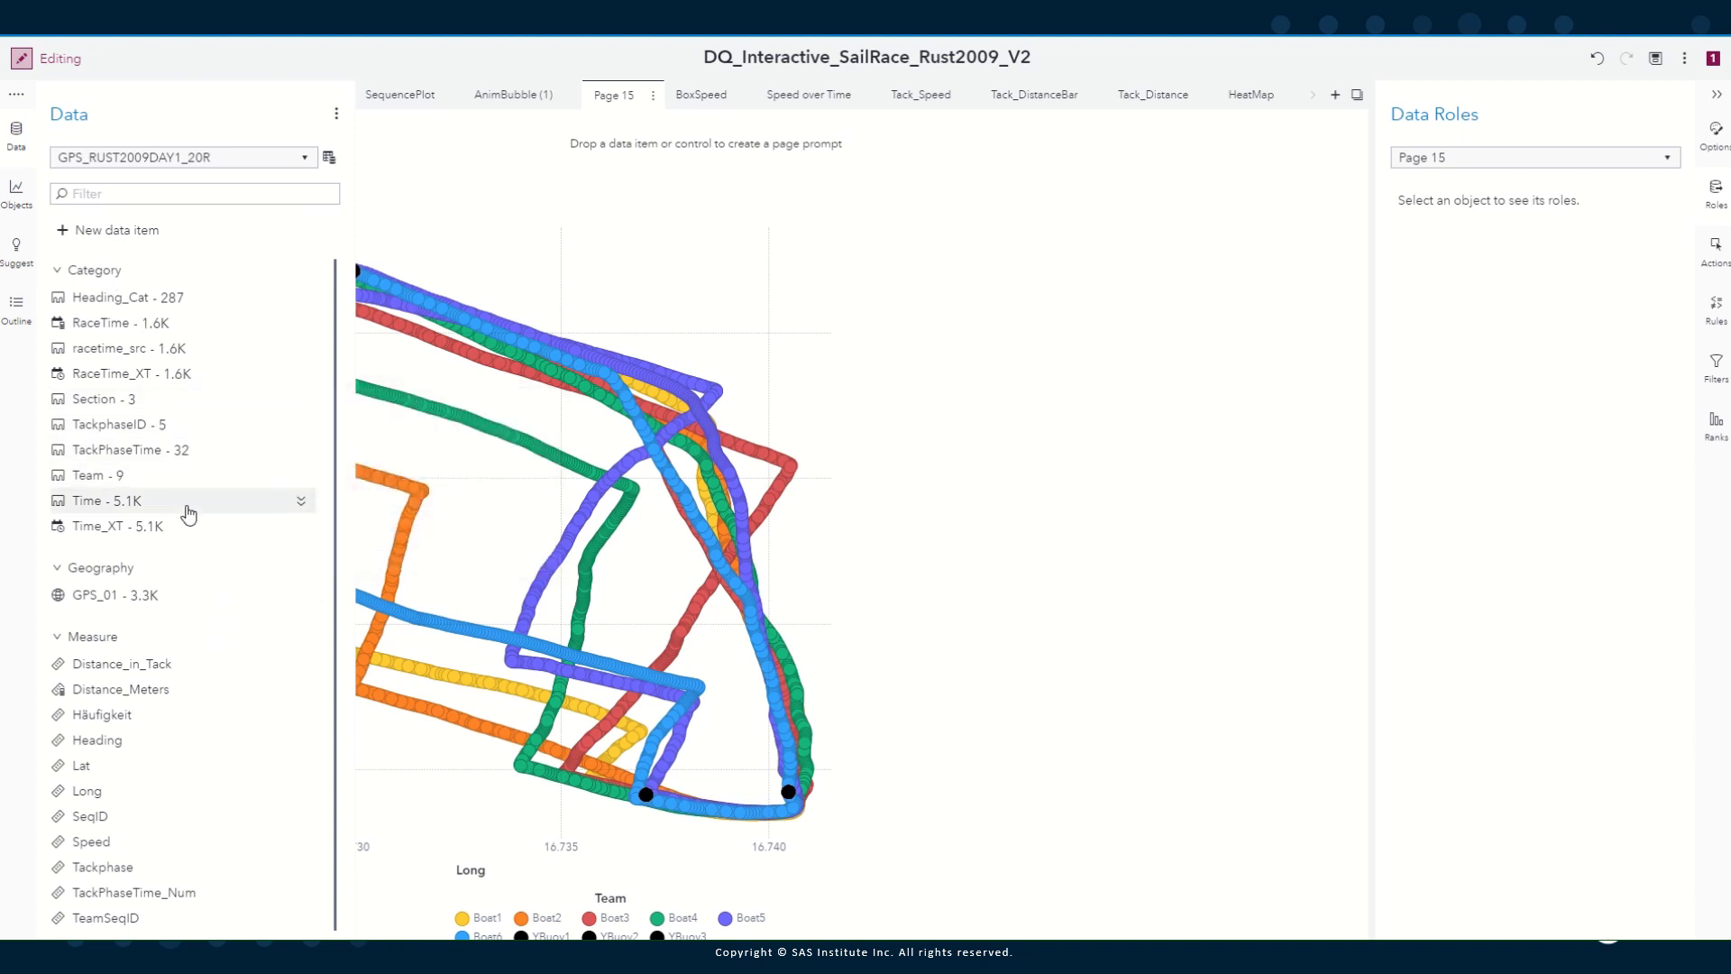
mouse_move(163, 405)
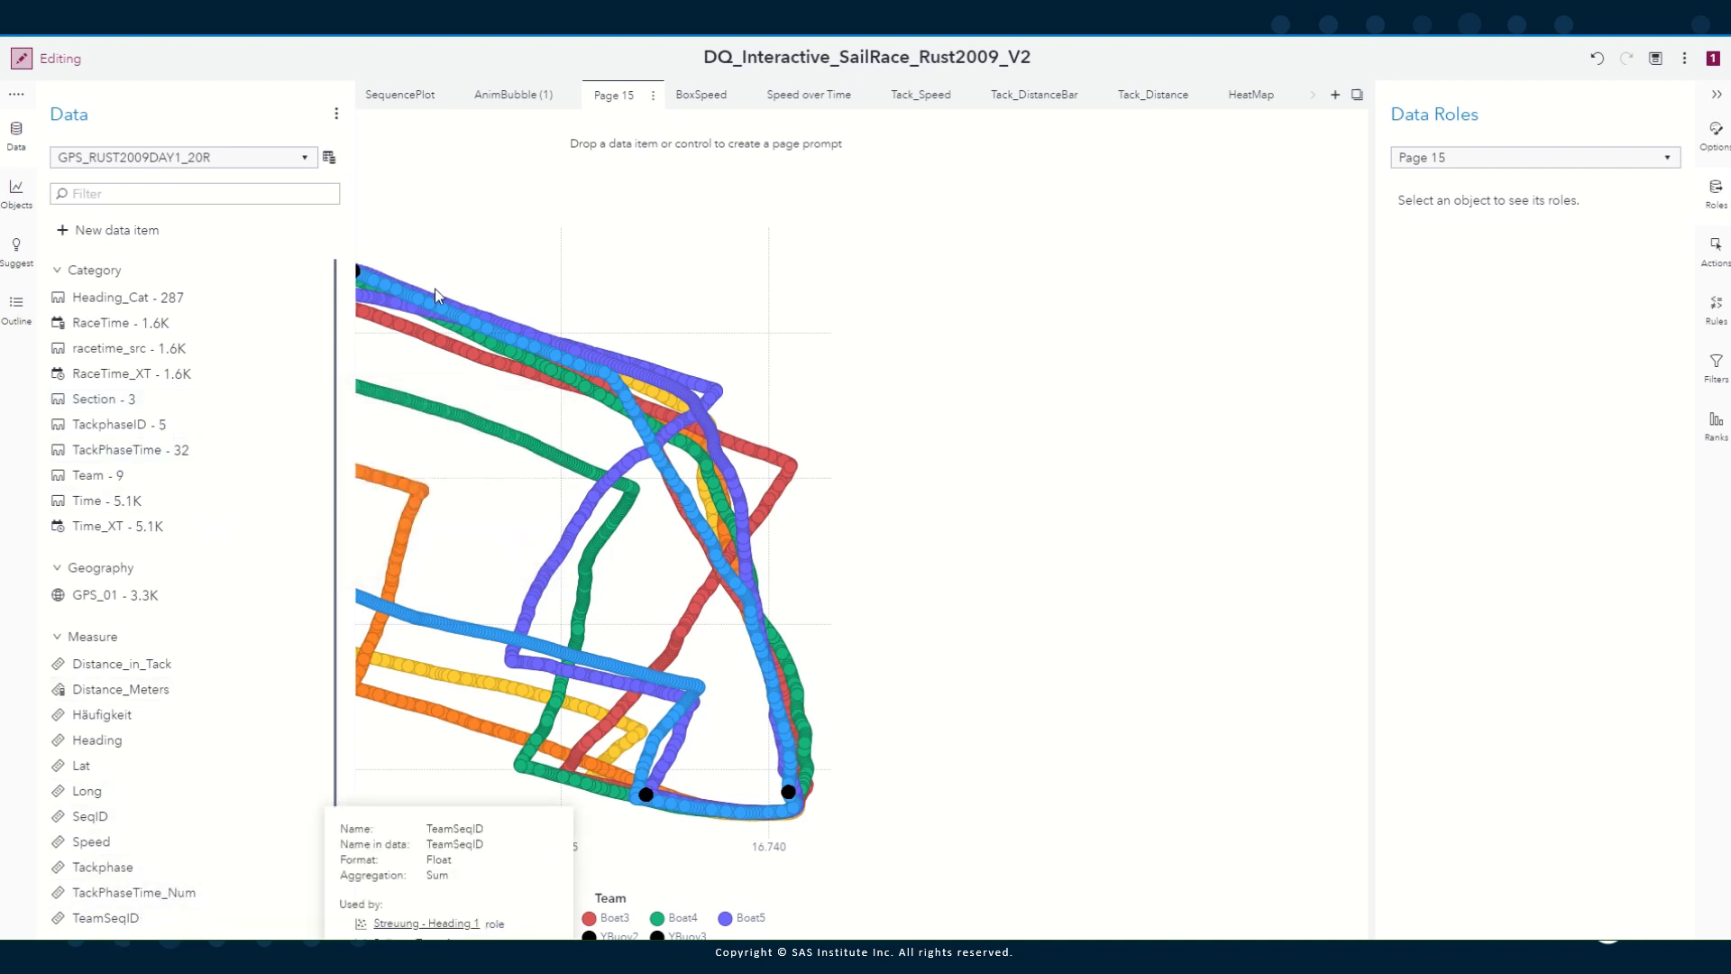
left_click_drag(126, 920, 614, 146)
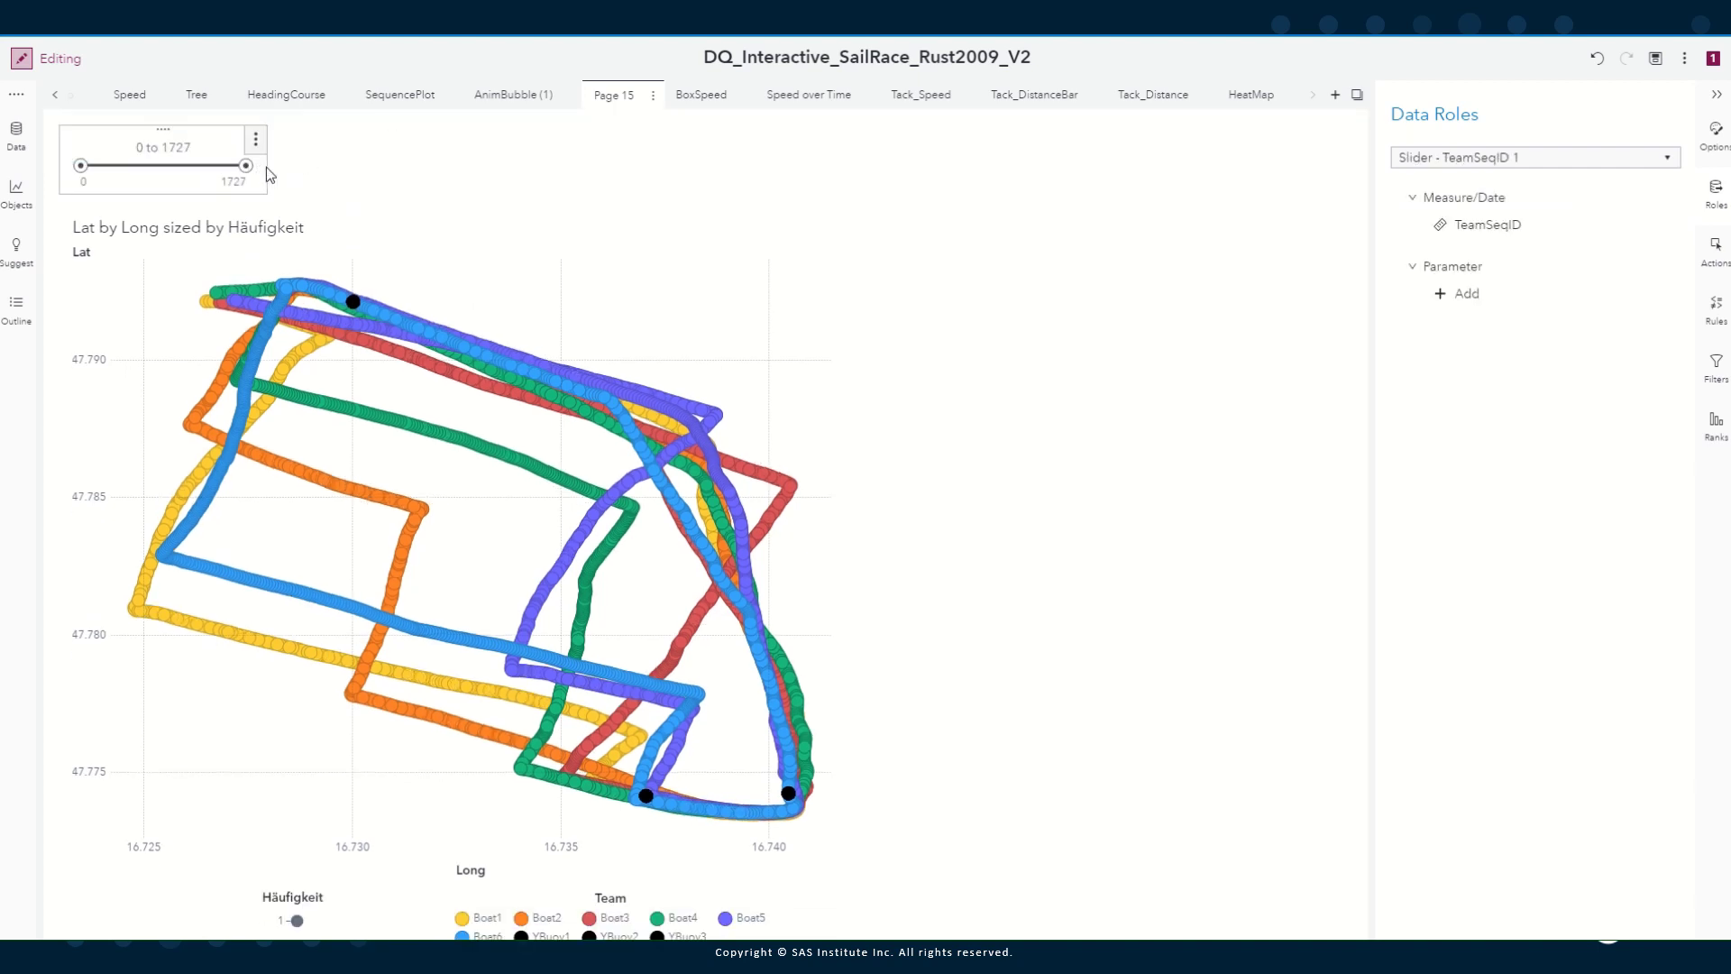
Set the TeamSeqID slider's specified width to 75%
left_click(1715, 154)
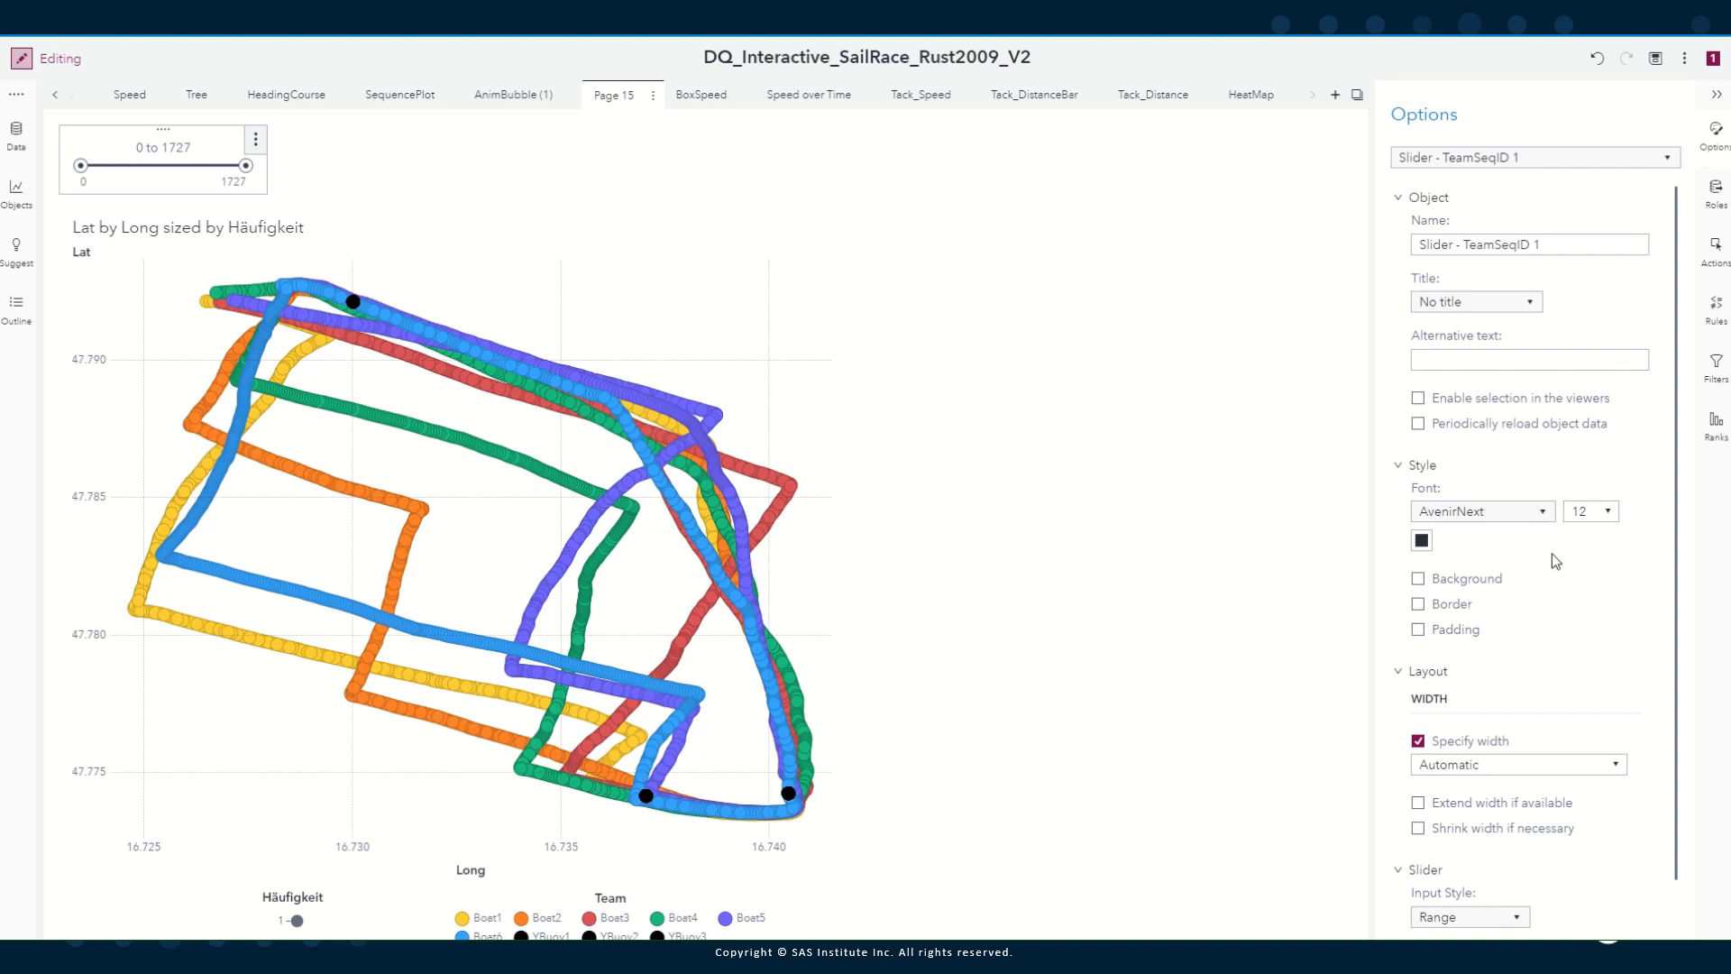
left_click(1614, 766)
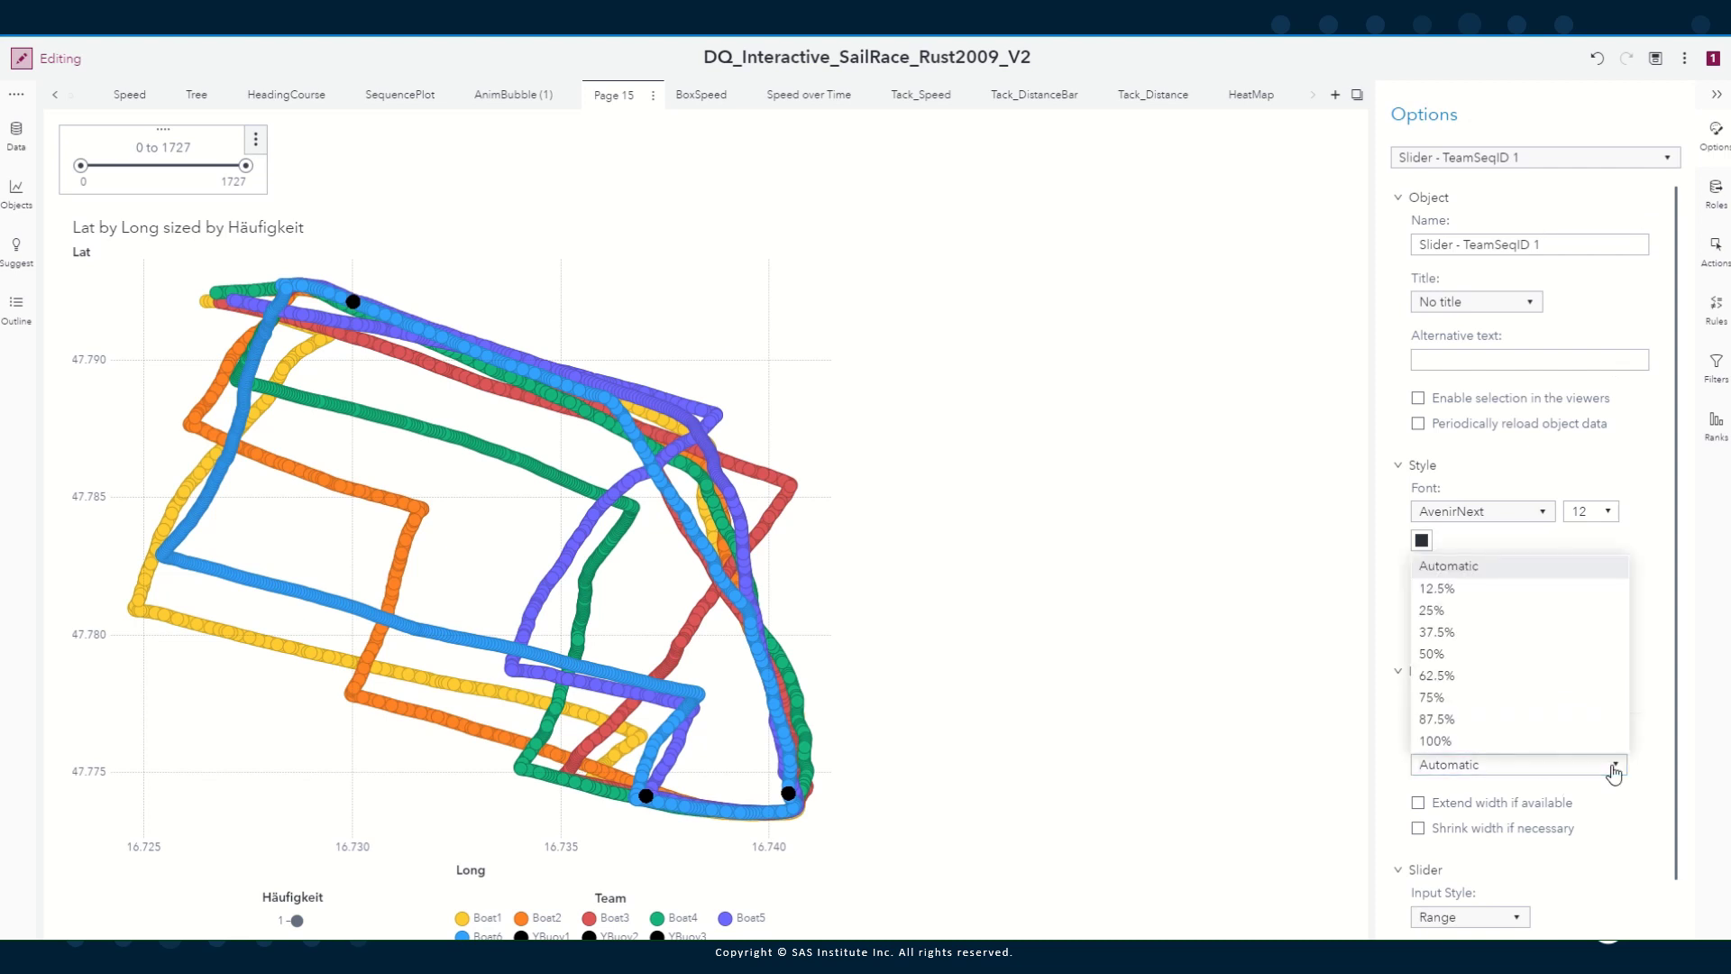
left_click(1503, 702)
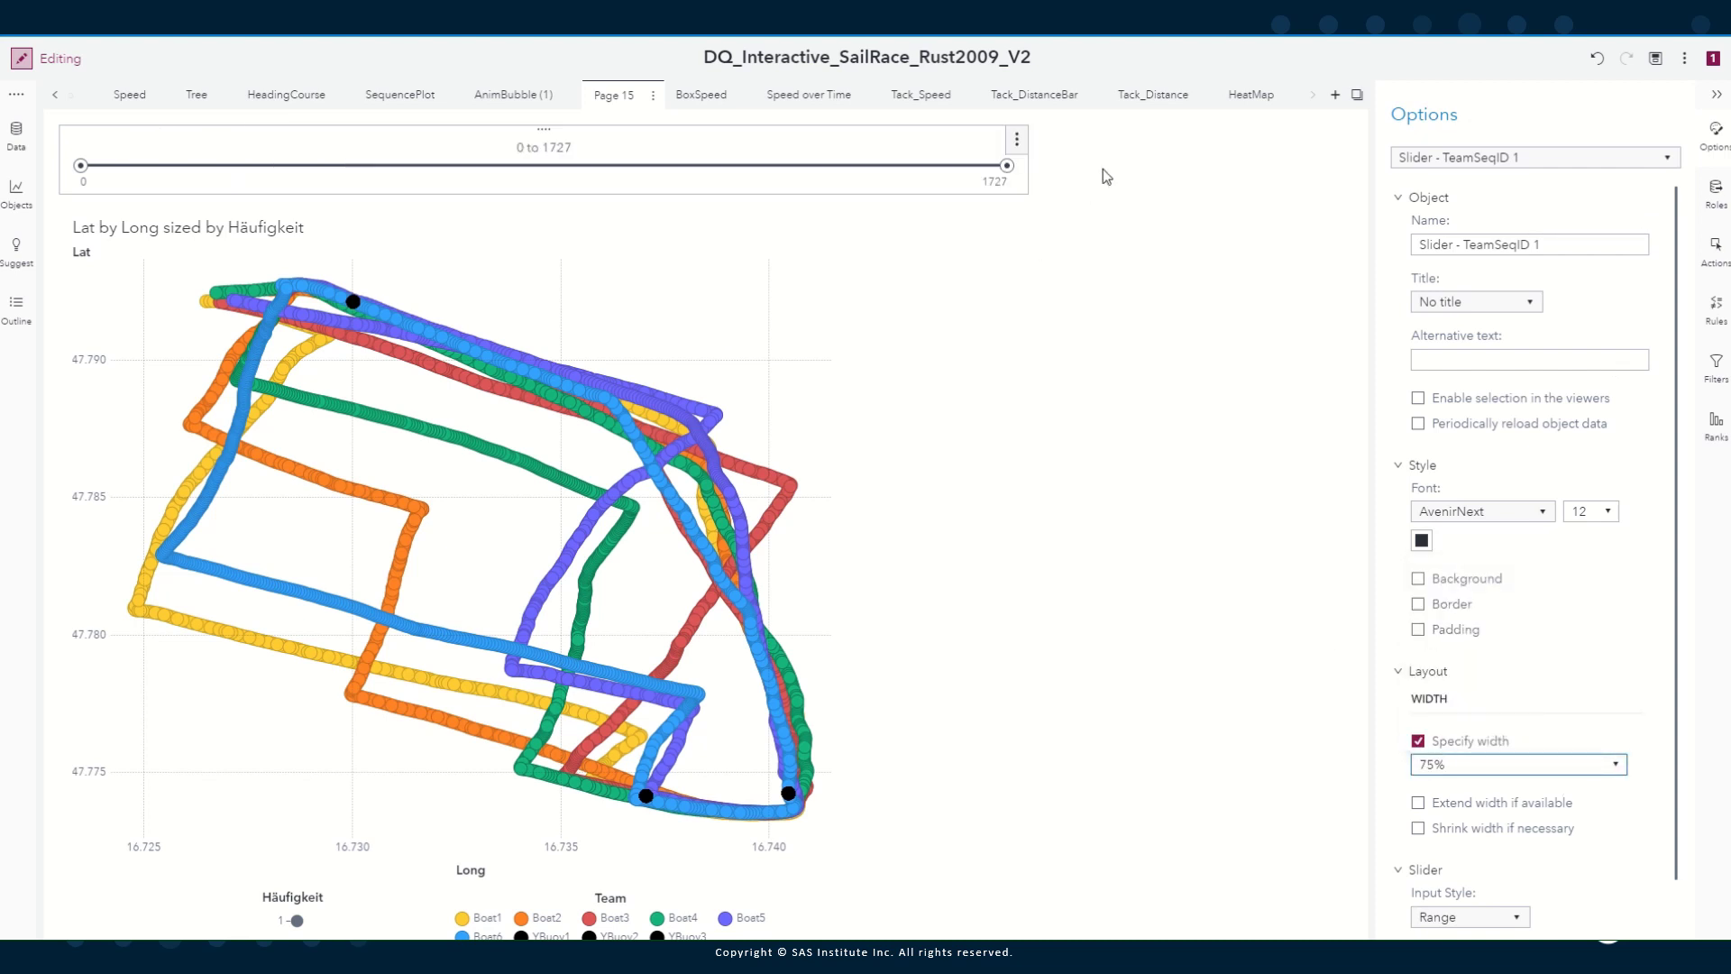
left_click(1154, 158)
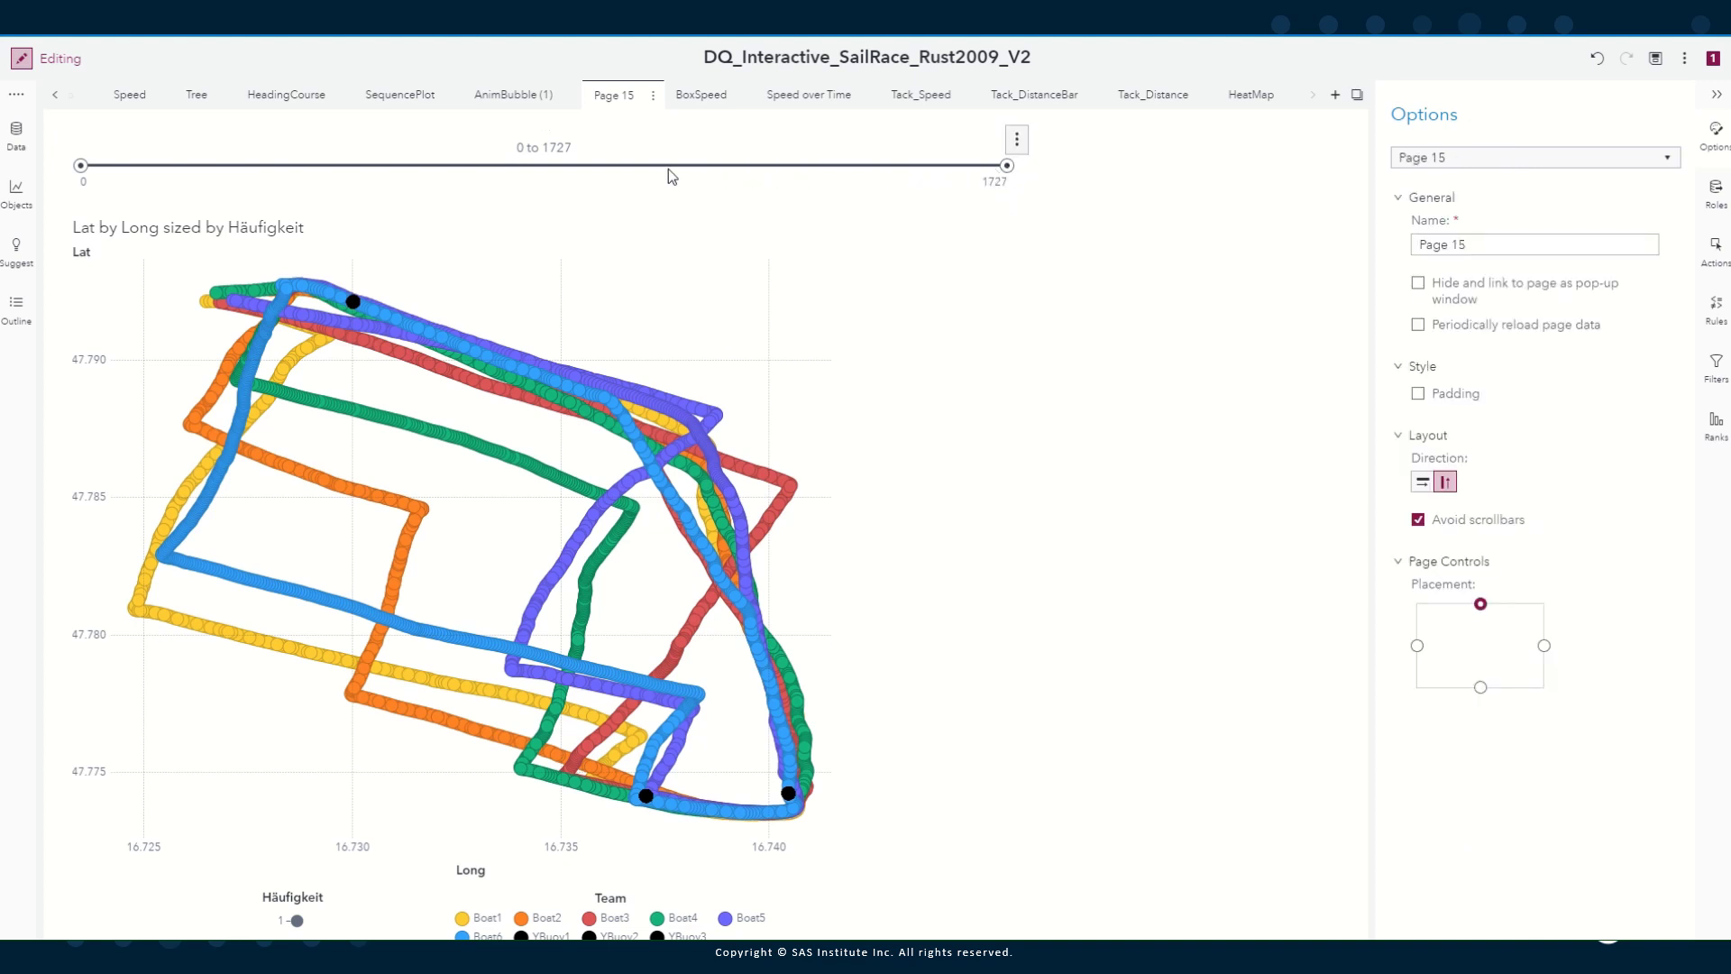
Limit the TeamSeqID range to 0 to 140, then extend its upper limit in stages to 870 to replay the race
left_click_drag(261, 166, 156, 172)
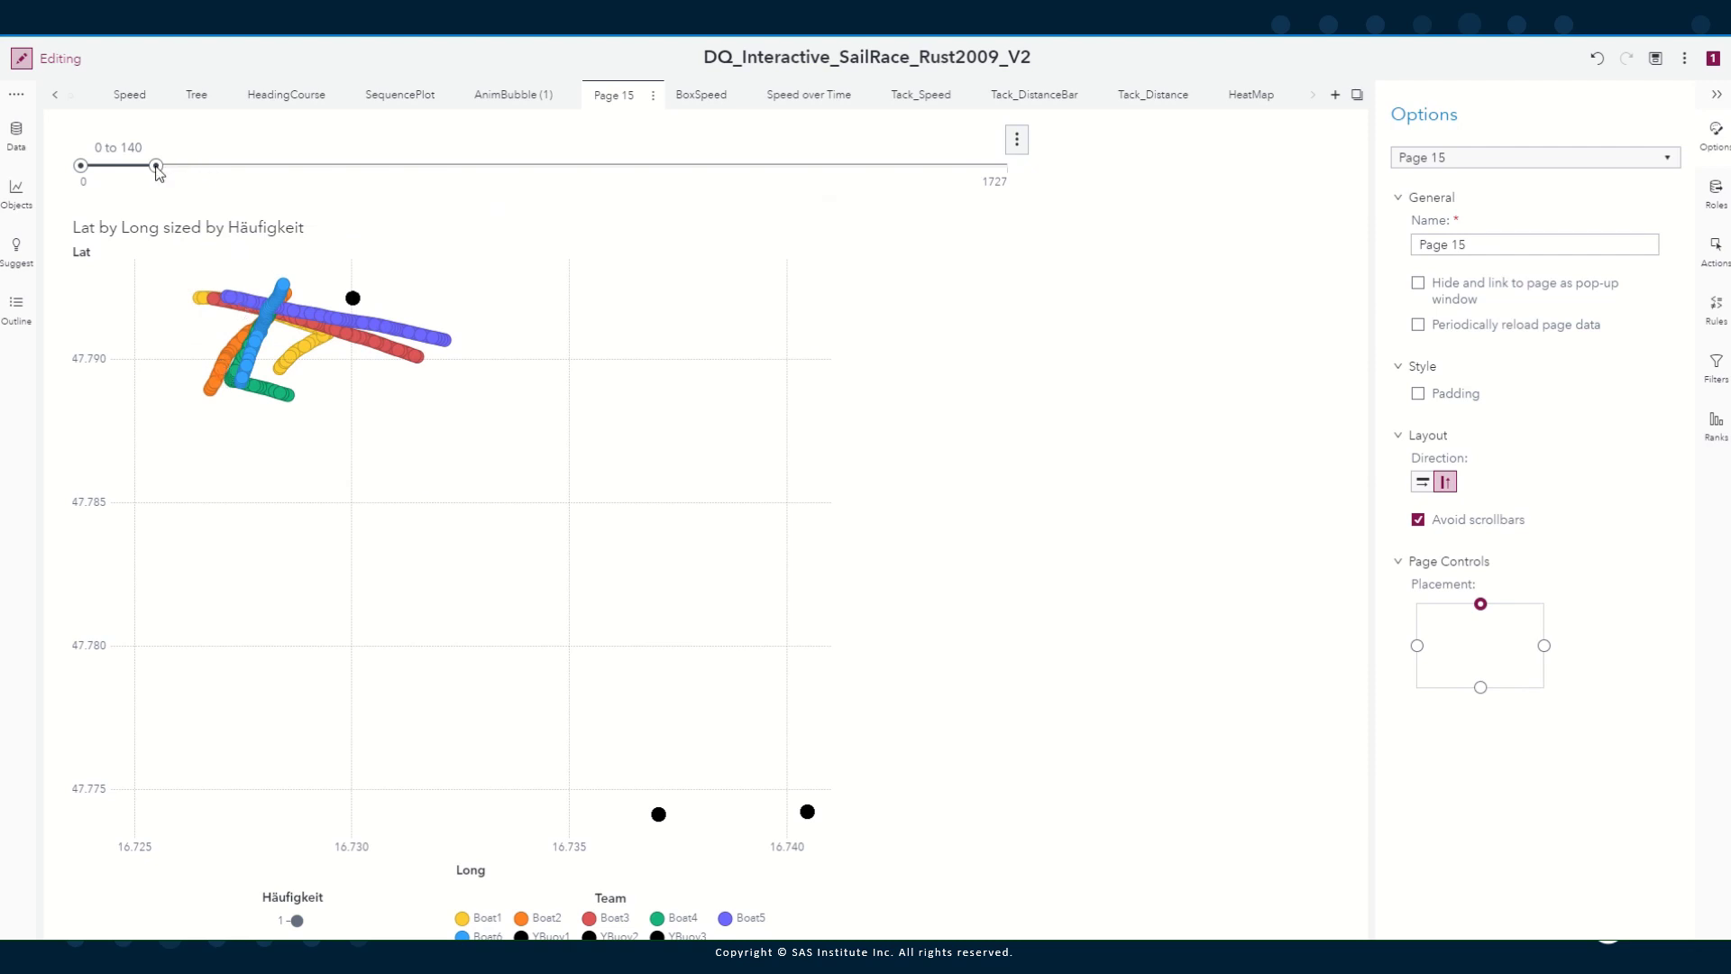
left_click_drag(157, 169, 268, 166)
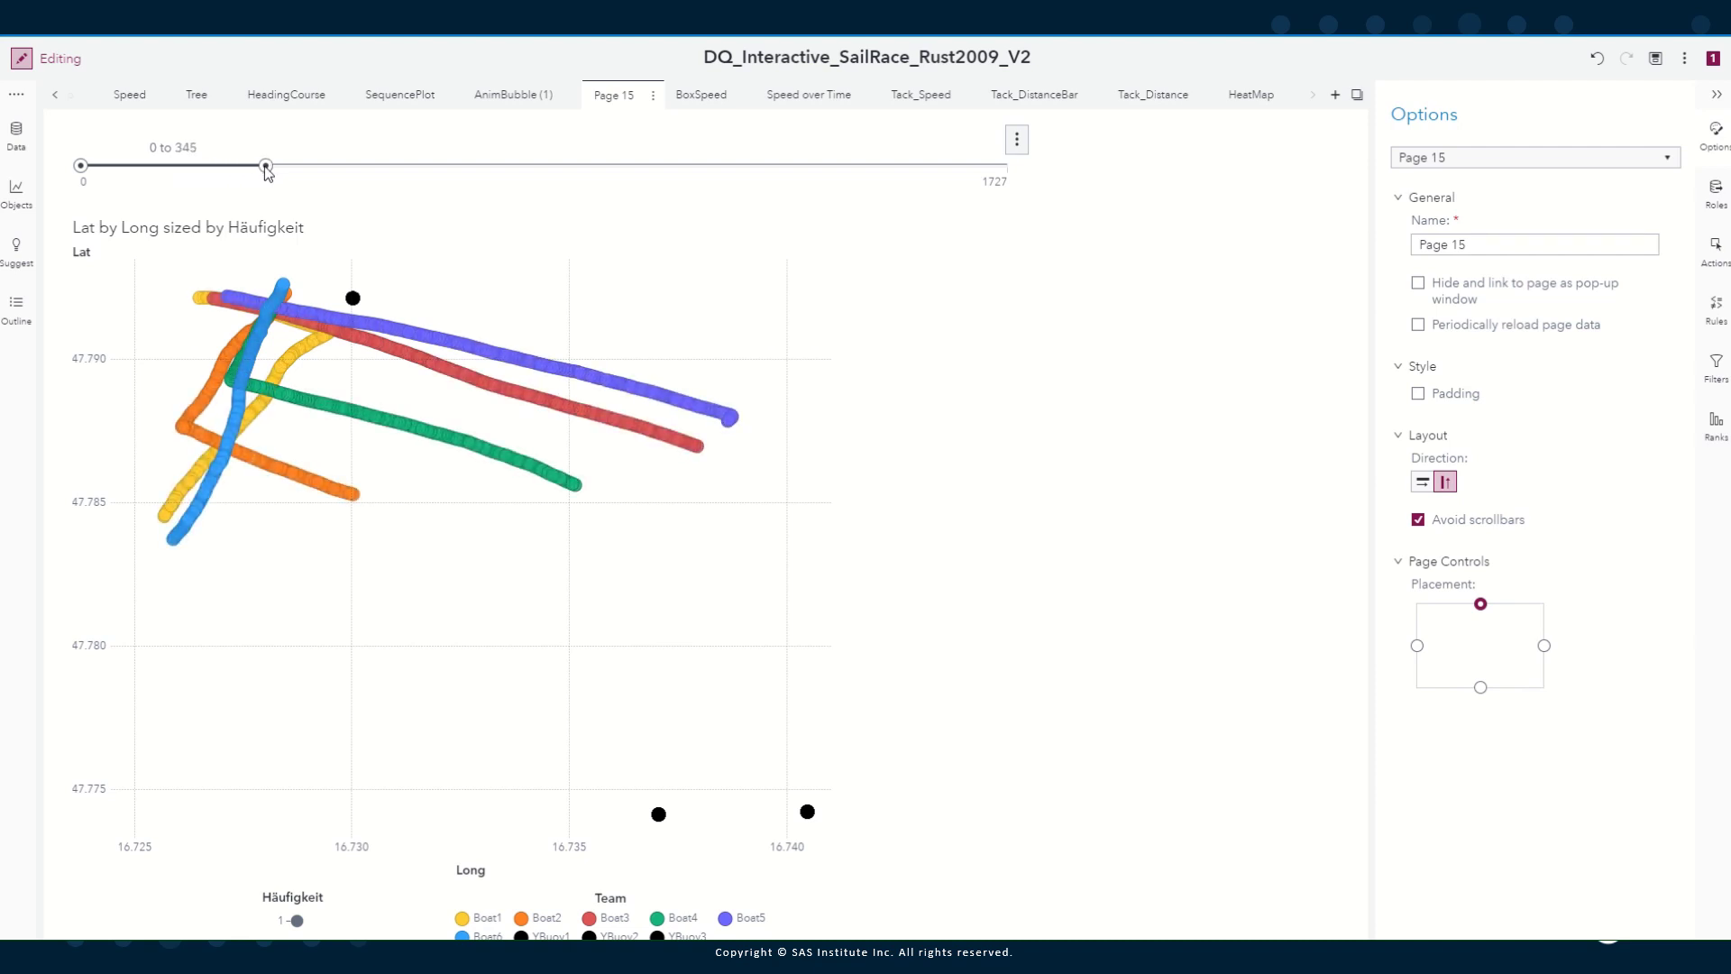
left_click_drag(267, 170, 336, 171)
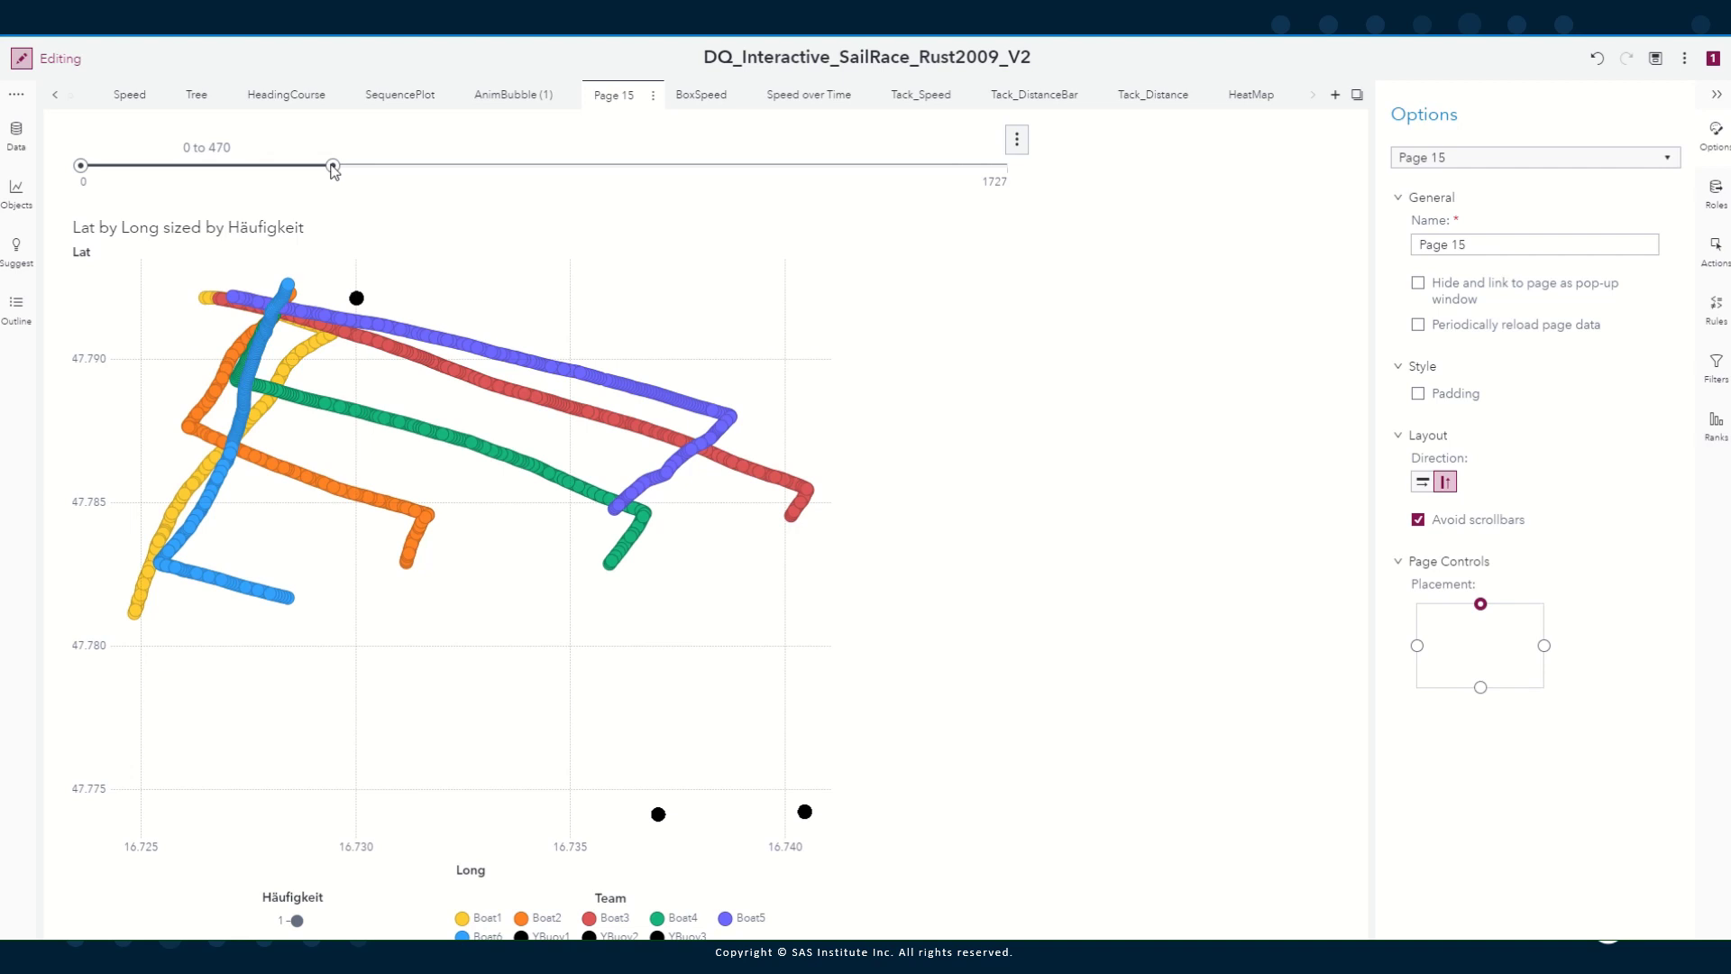
left_click_drag(333, 169, 384, 170)
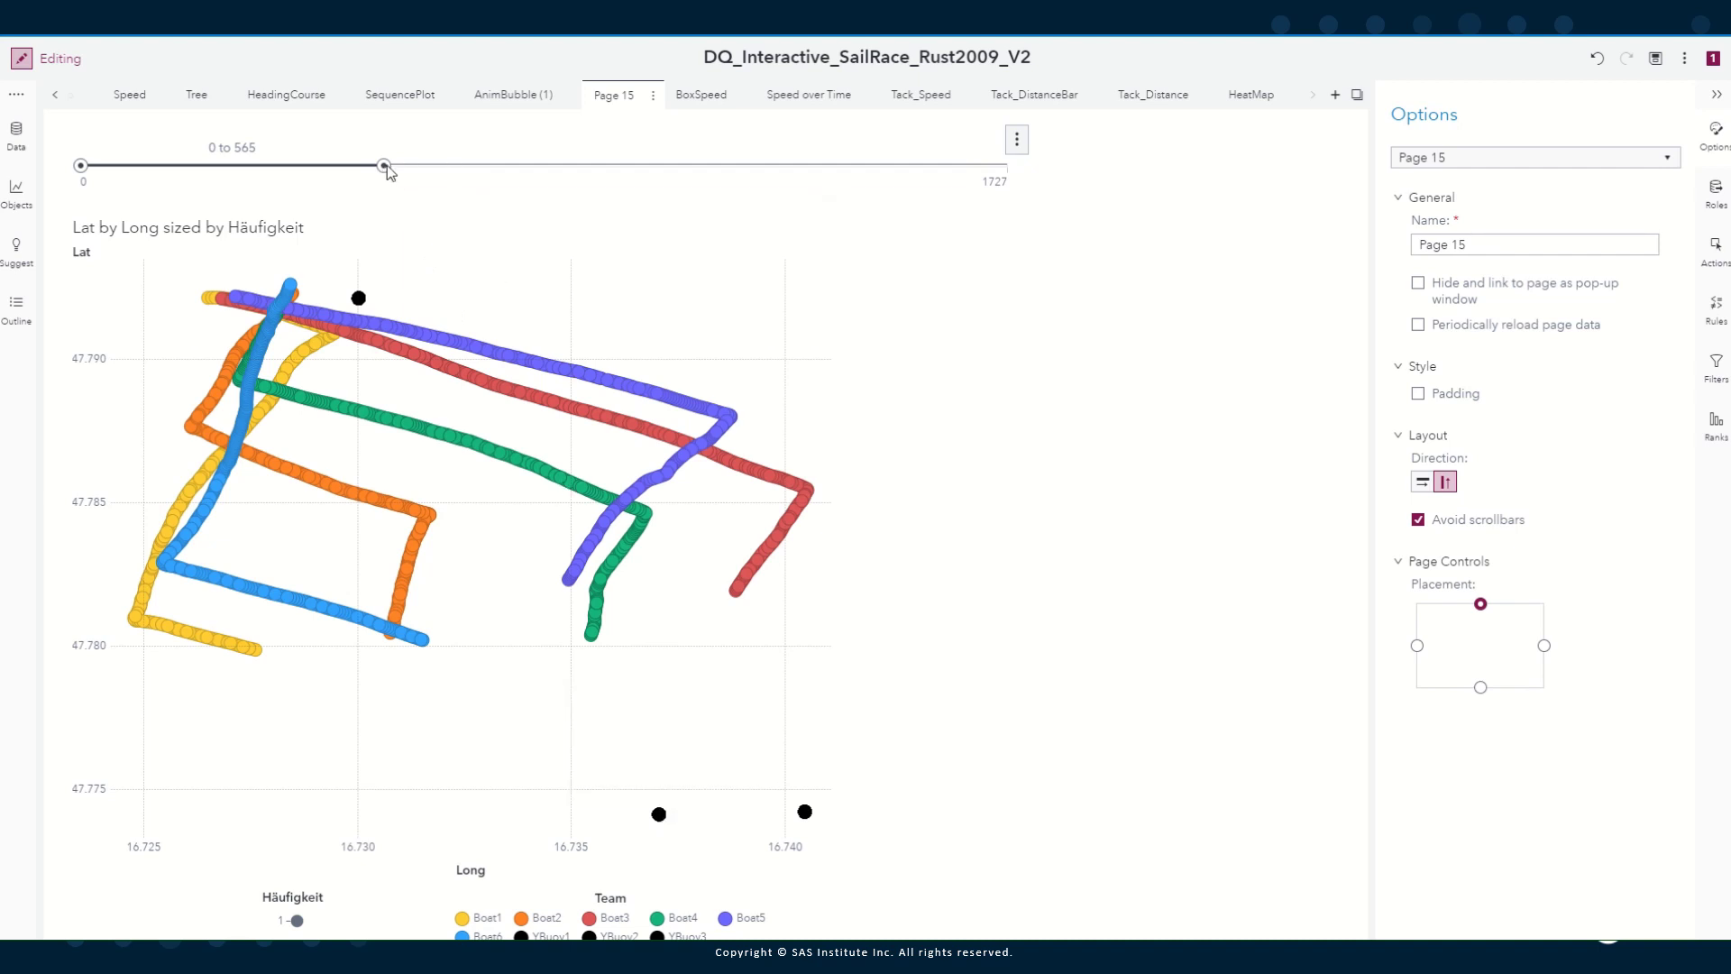
left_click_drag(386, 168, 439, 174)
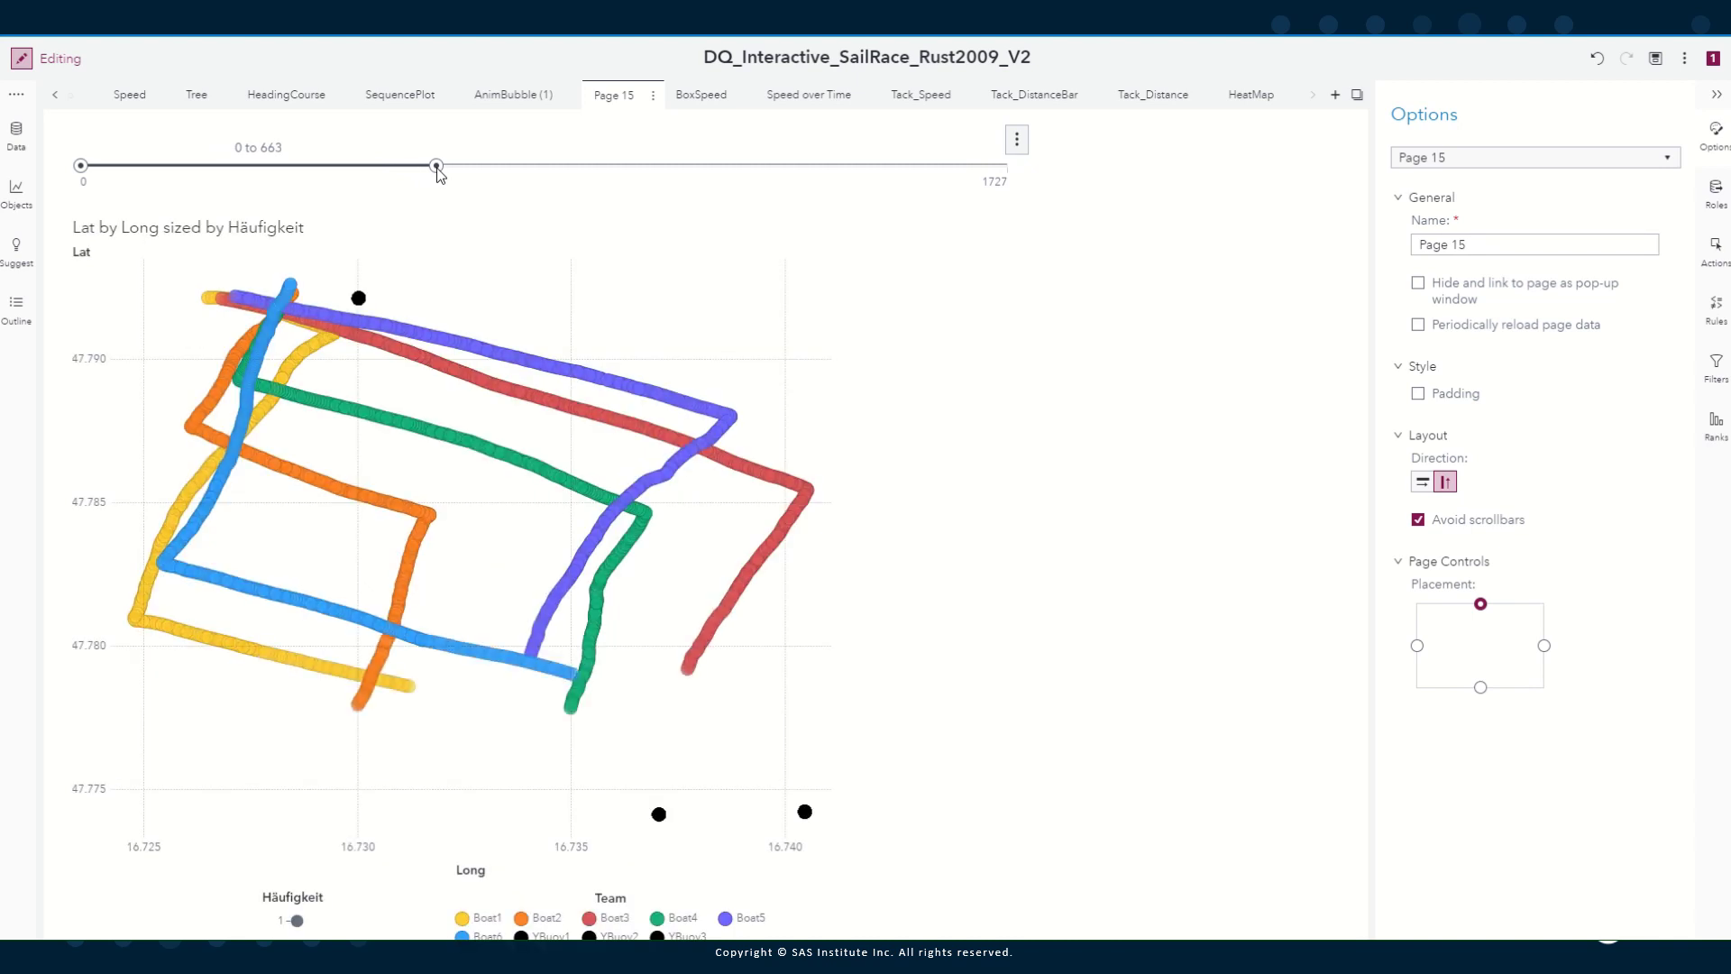
left_click_drag(438, 171, 467, 173)
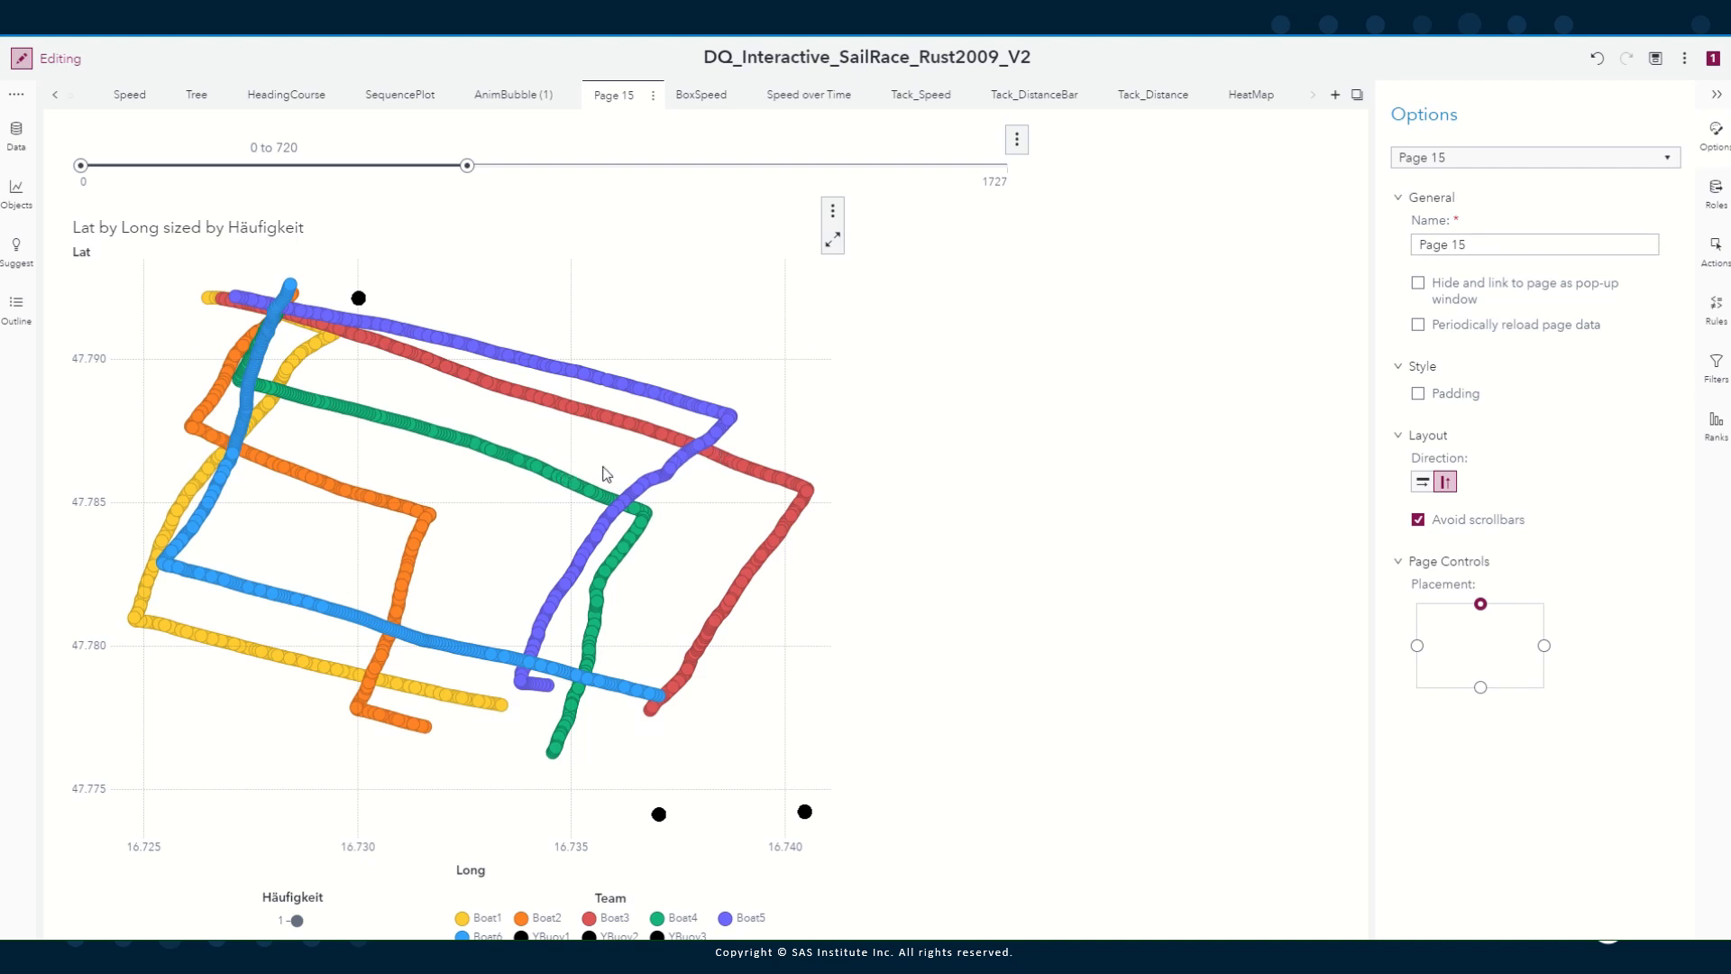
left_click_drag(469, 167, 487, 173)
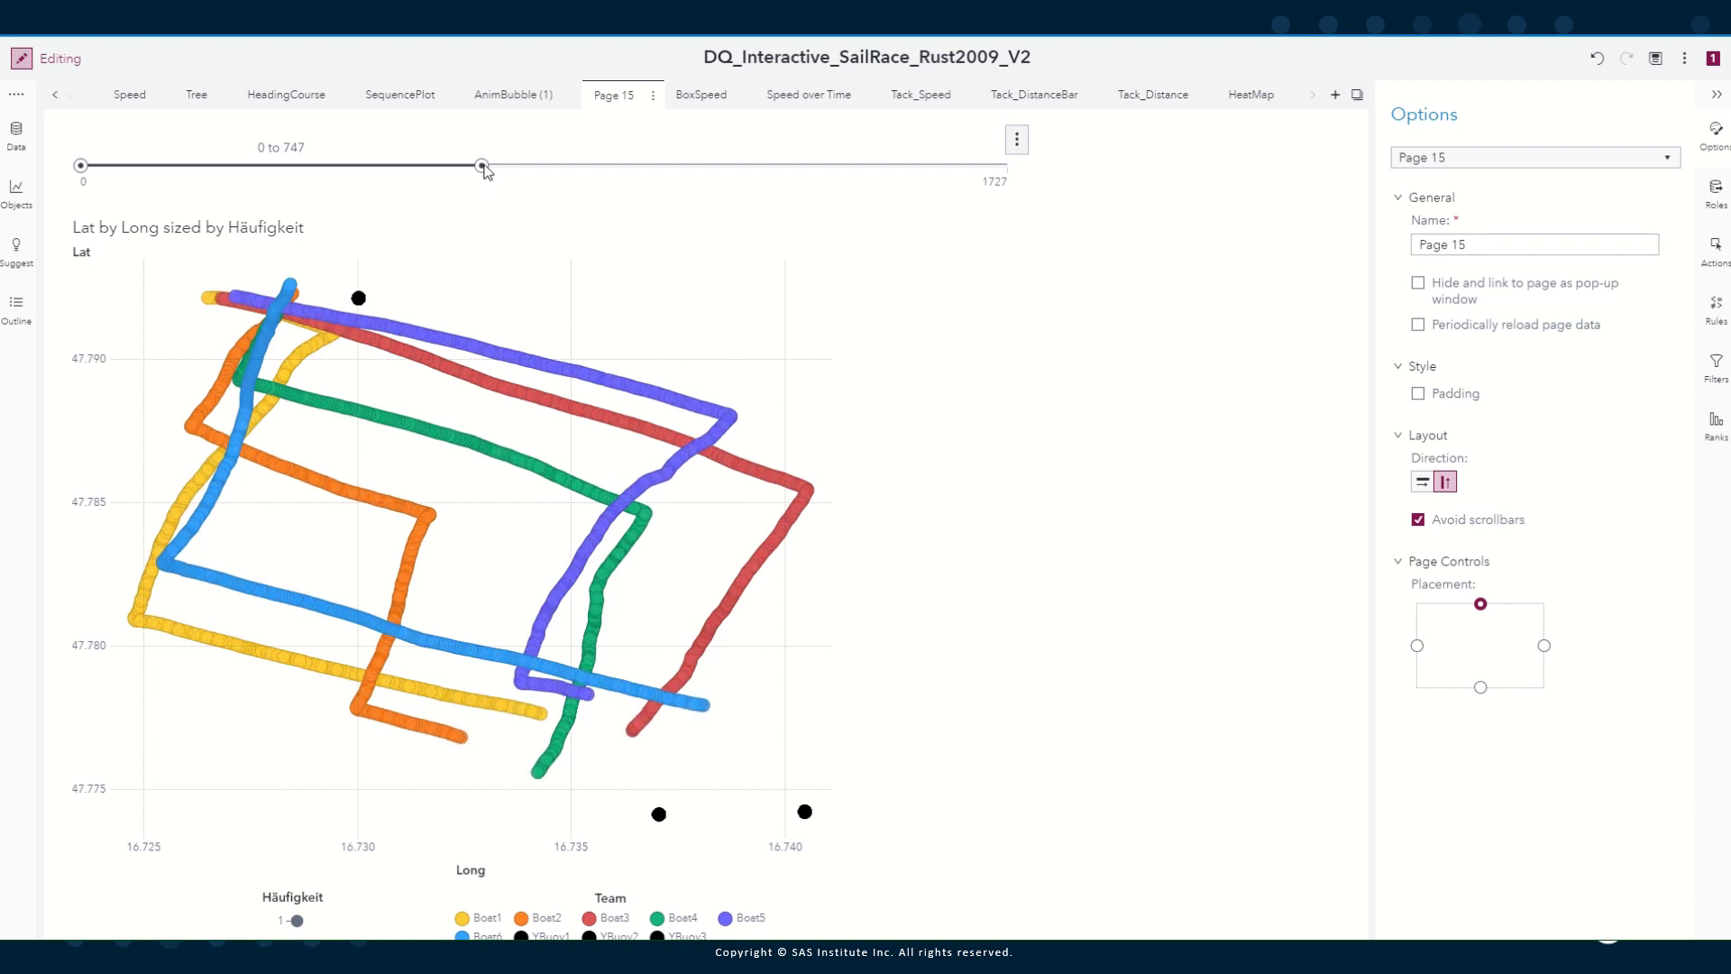
left_click_drag(484, 169, 537, 167)
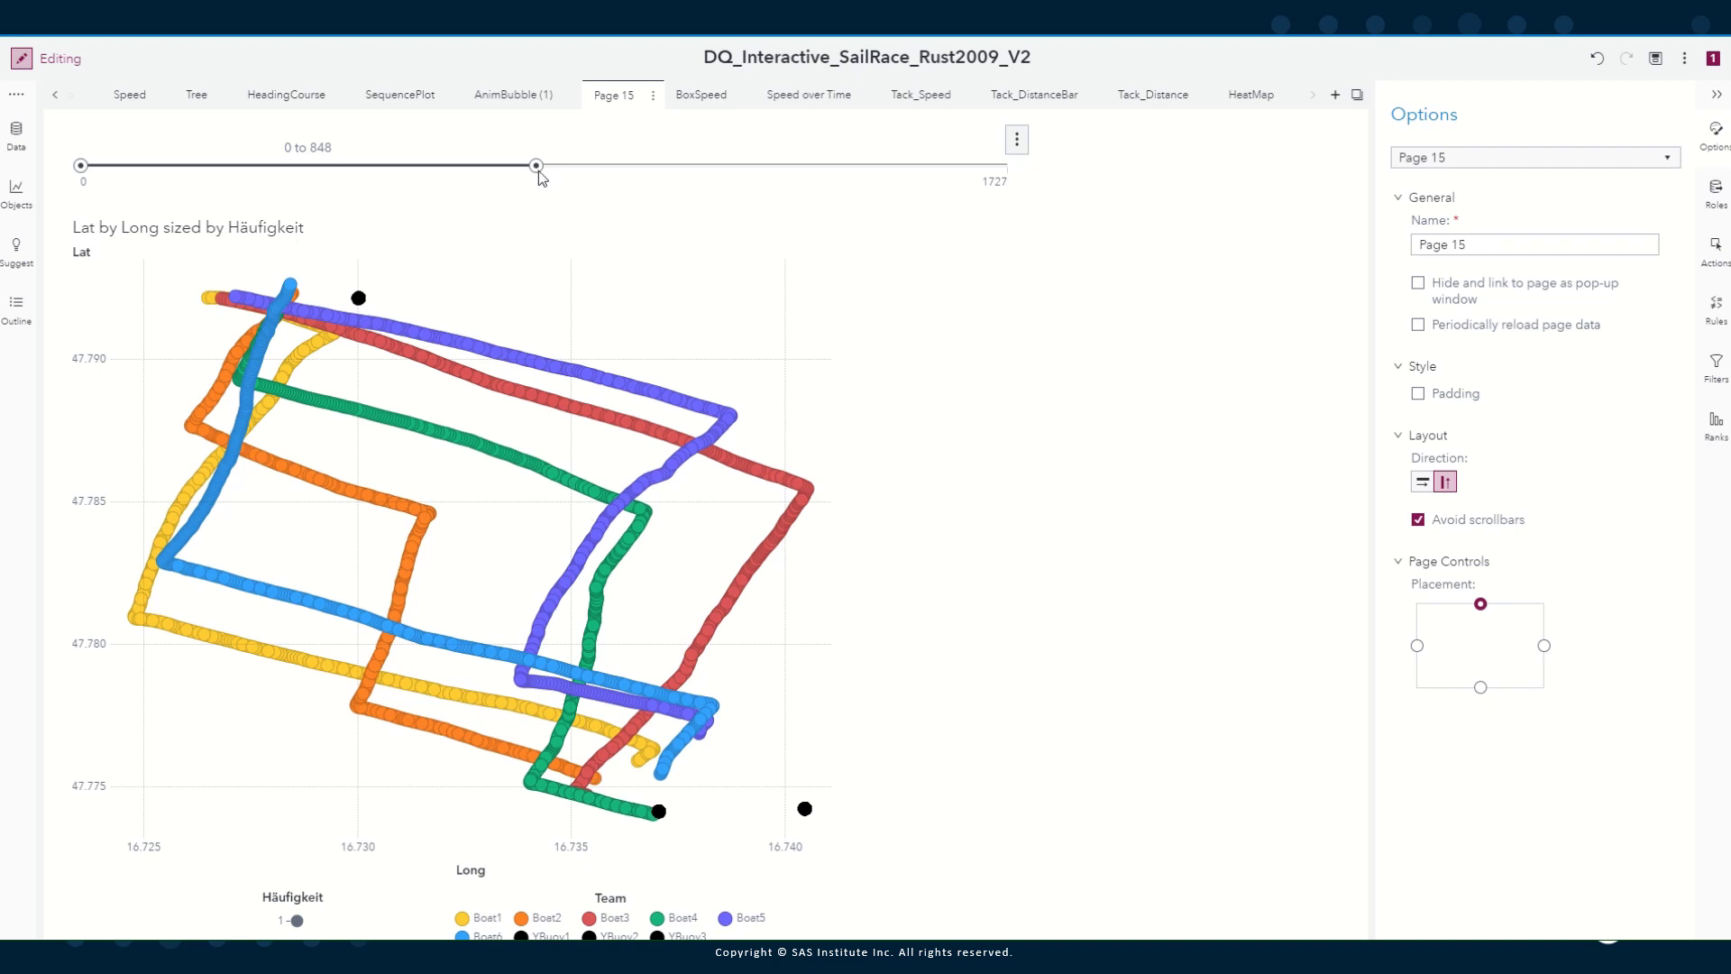
left_click_drag(536, 167, 539, 169)
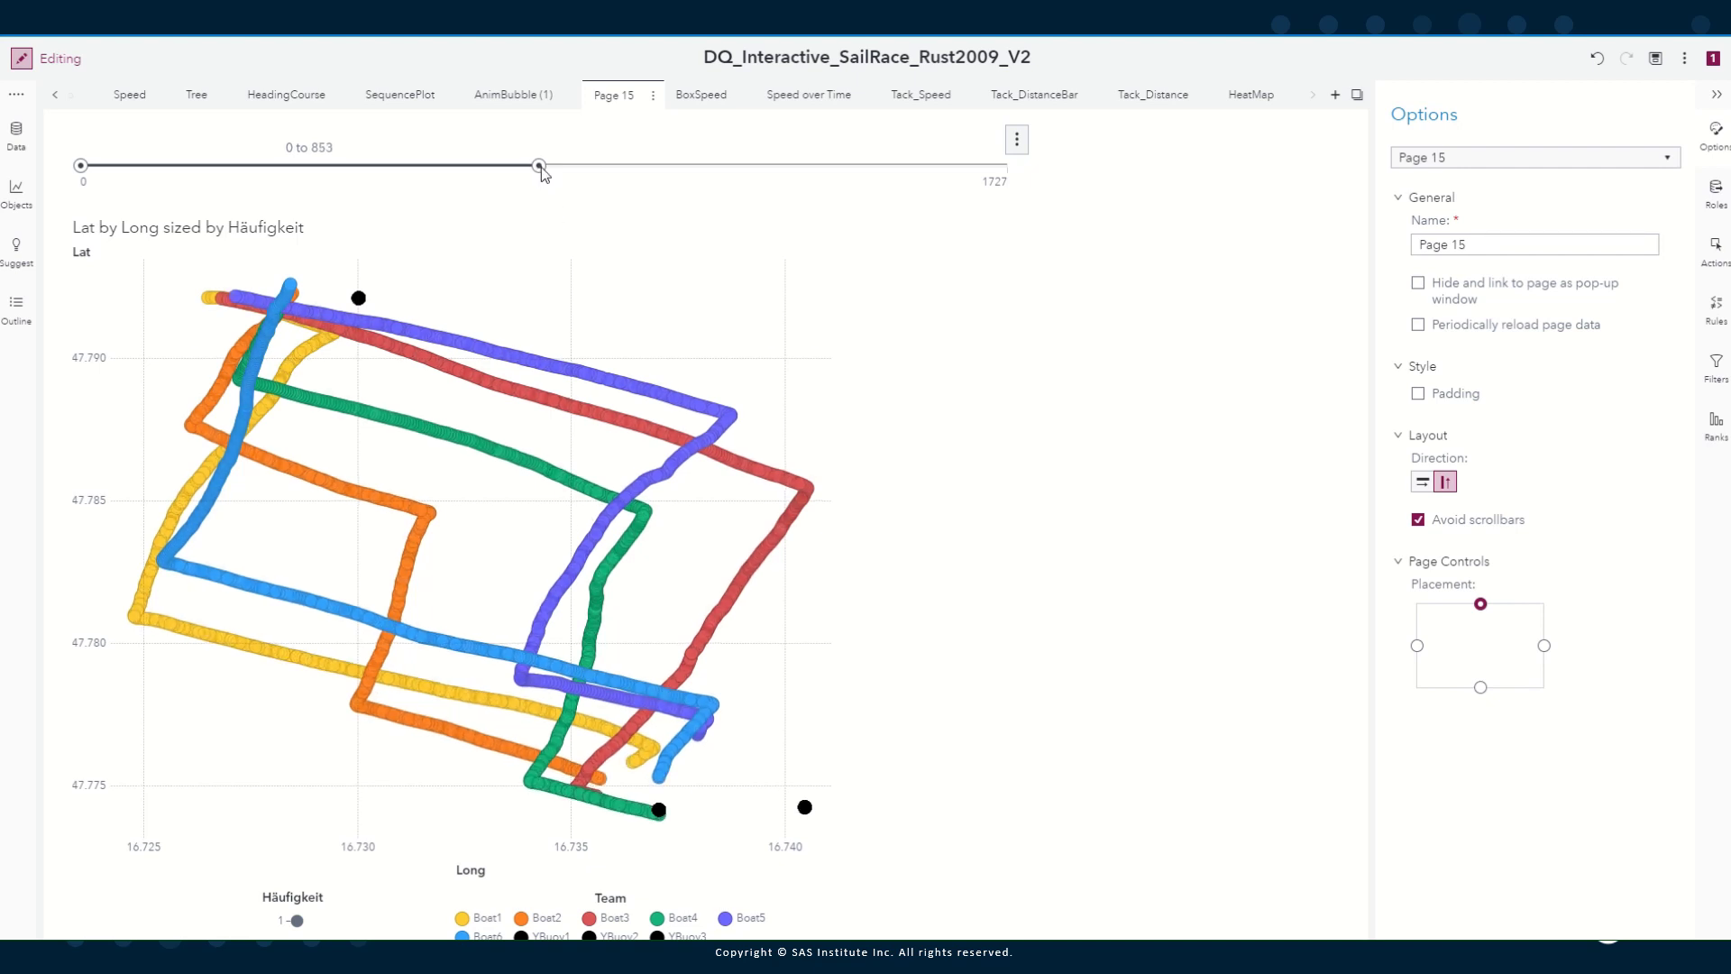
left_click_drag(541, 166, 551, 168)
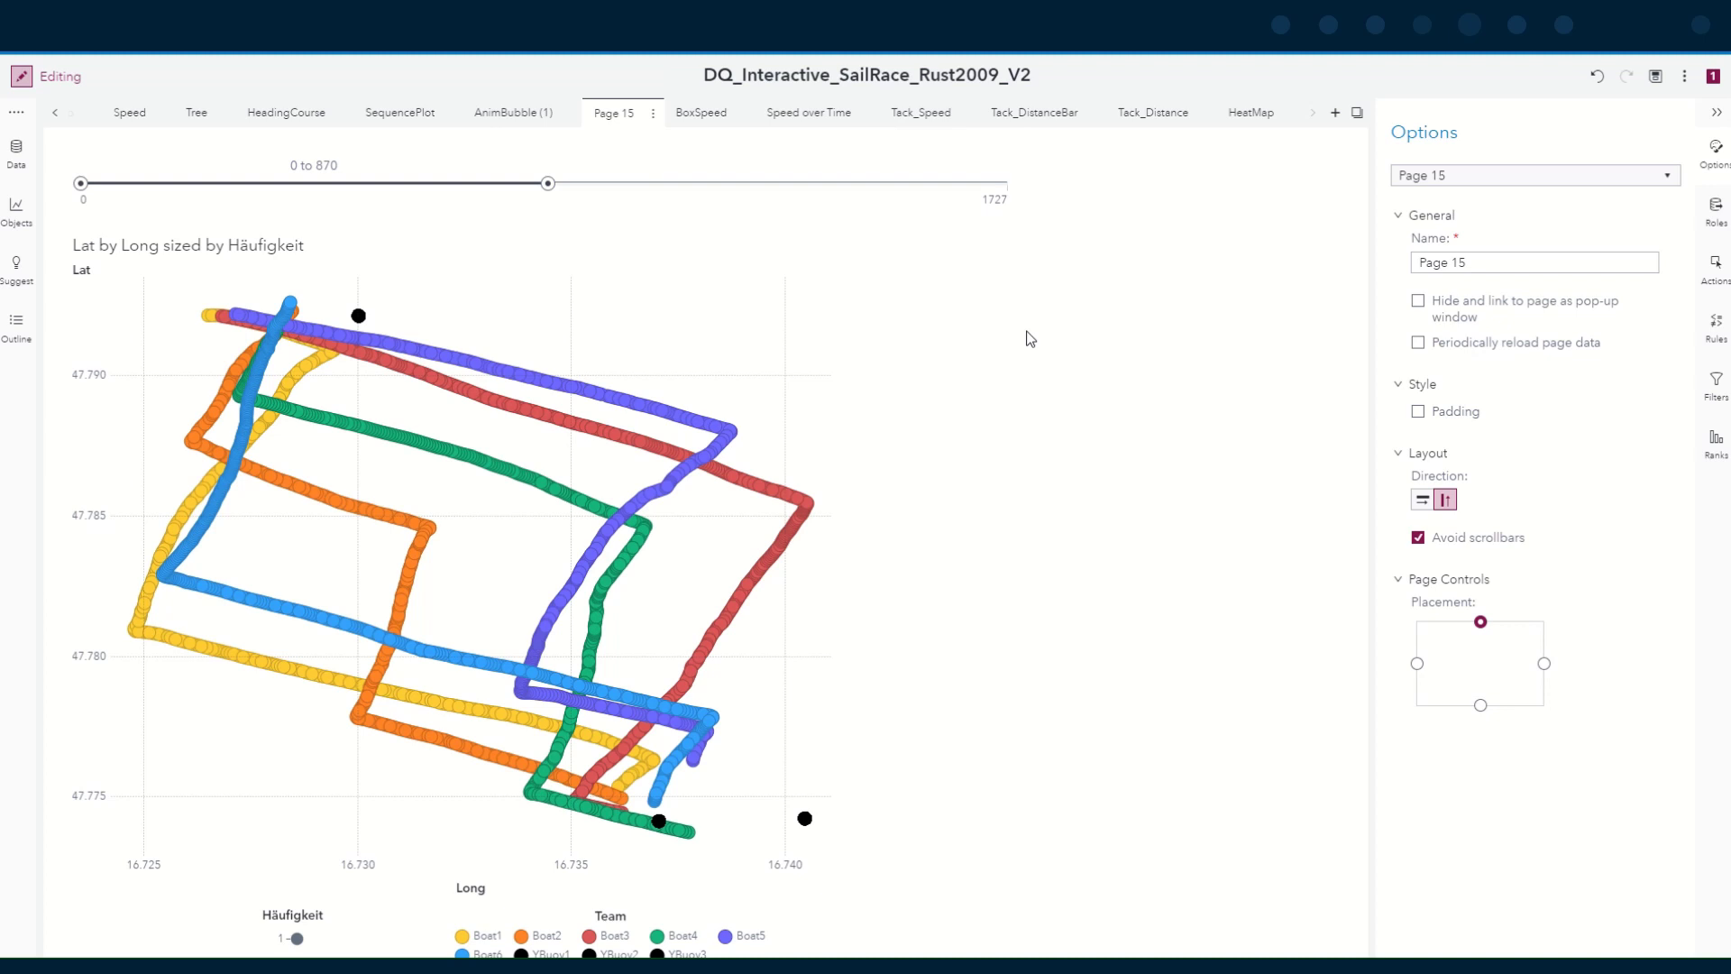
Place a box plot in the empty area beside the bubble plot
left_click(20, 159)
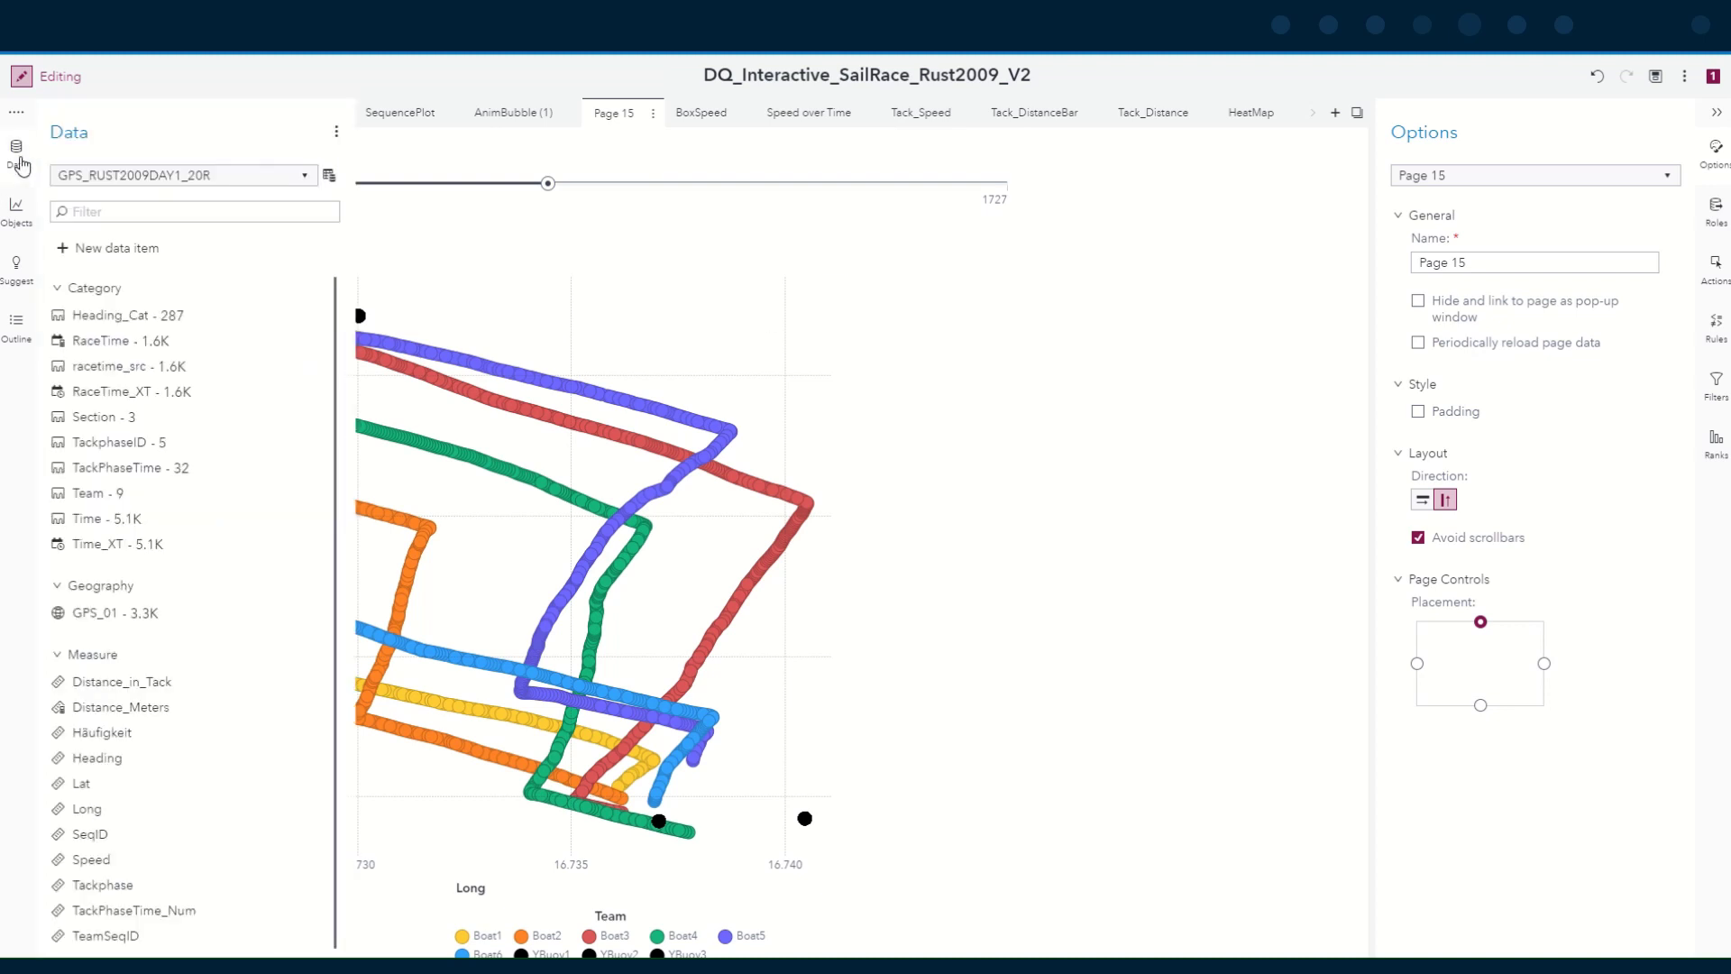
left_click(18, 209)
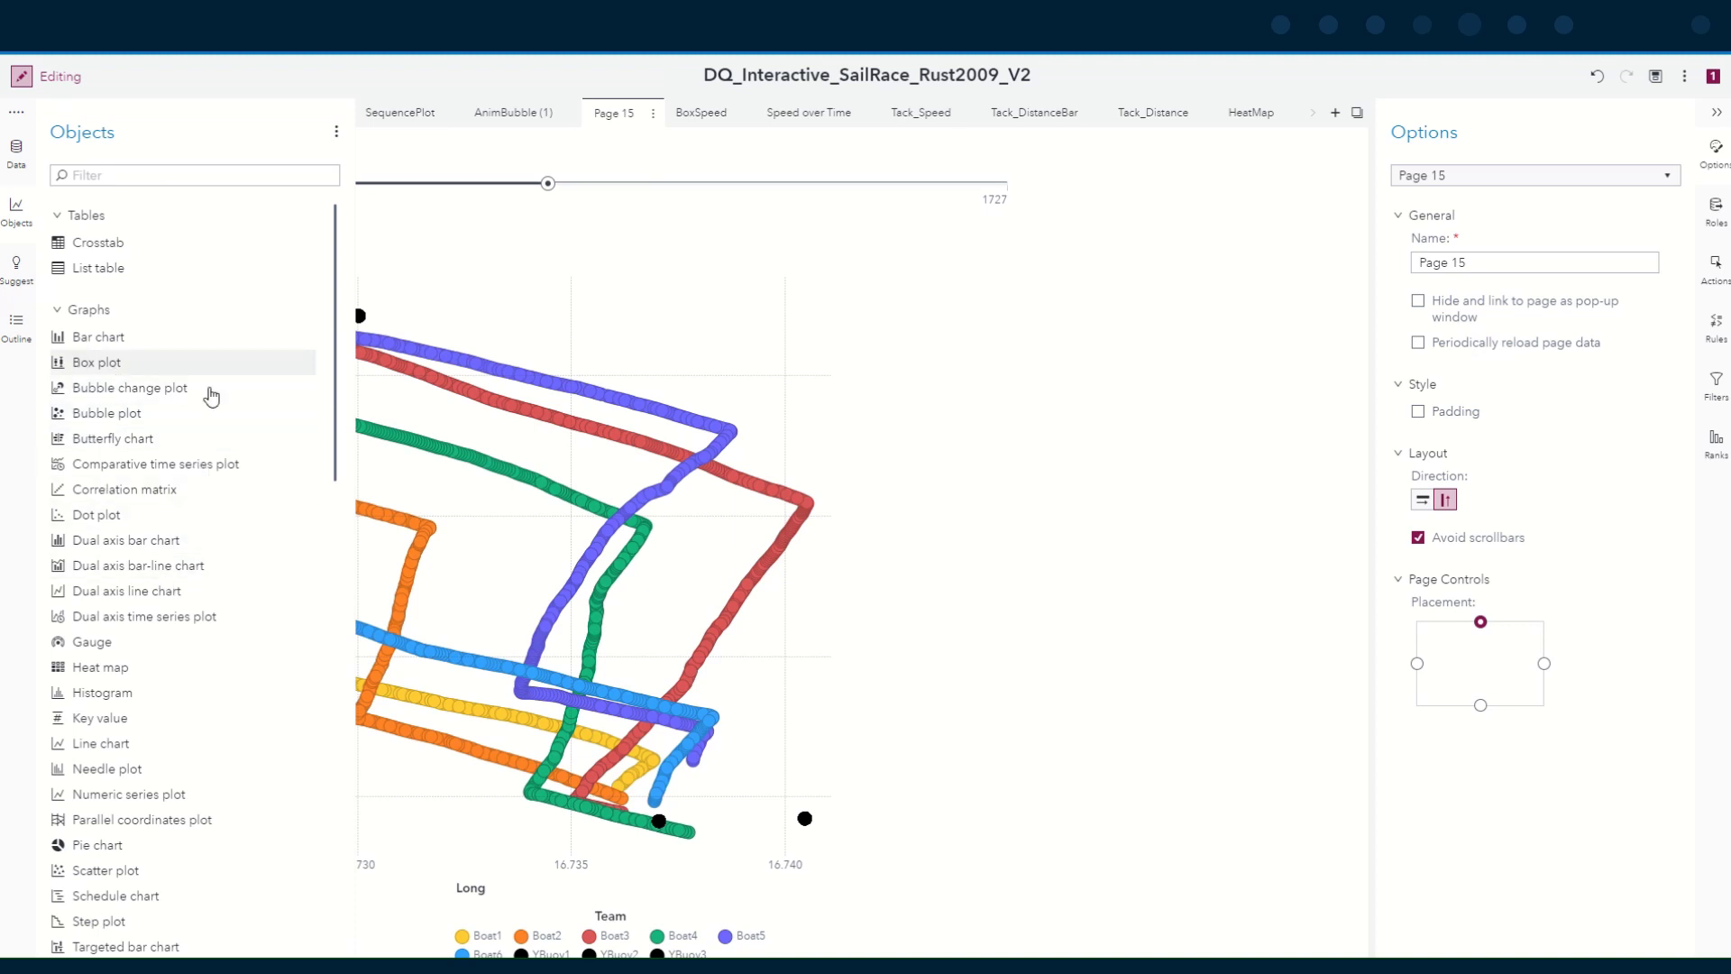
left_click_drag(208, 362, 812, 519)
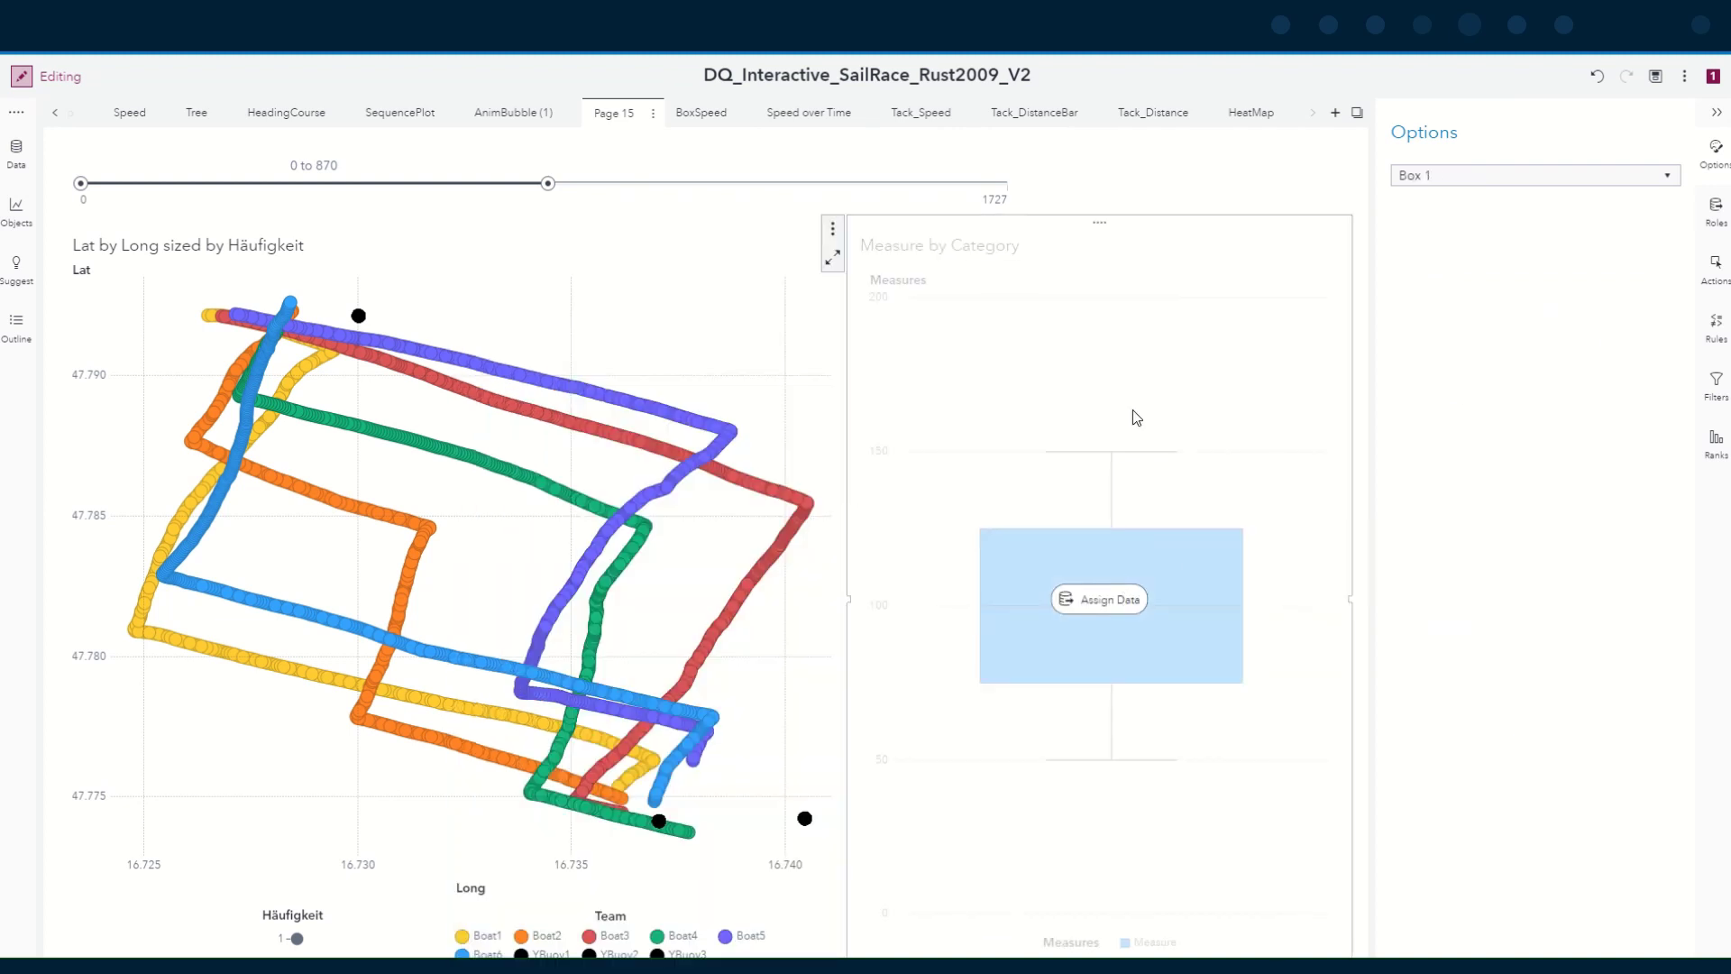
Assign Speed as the box plot's measure and Team as its category
left_click(1717, 214)
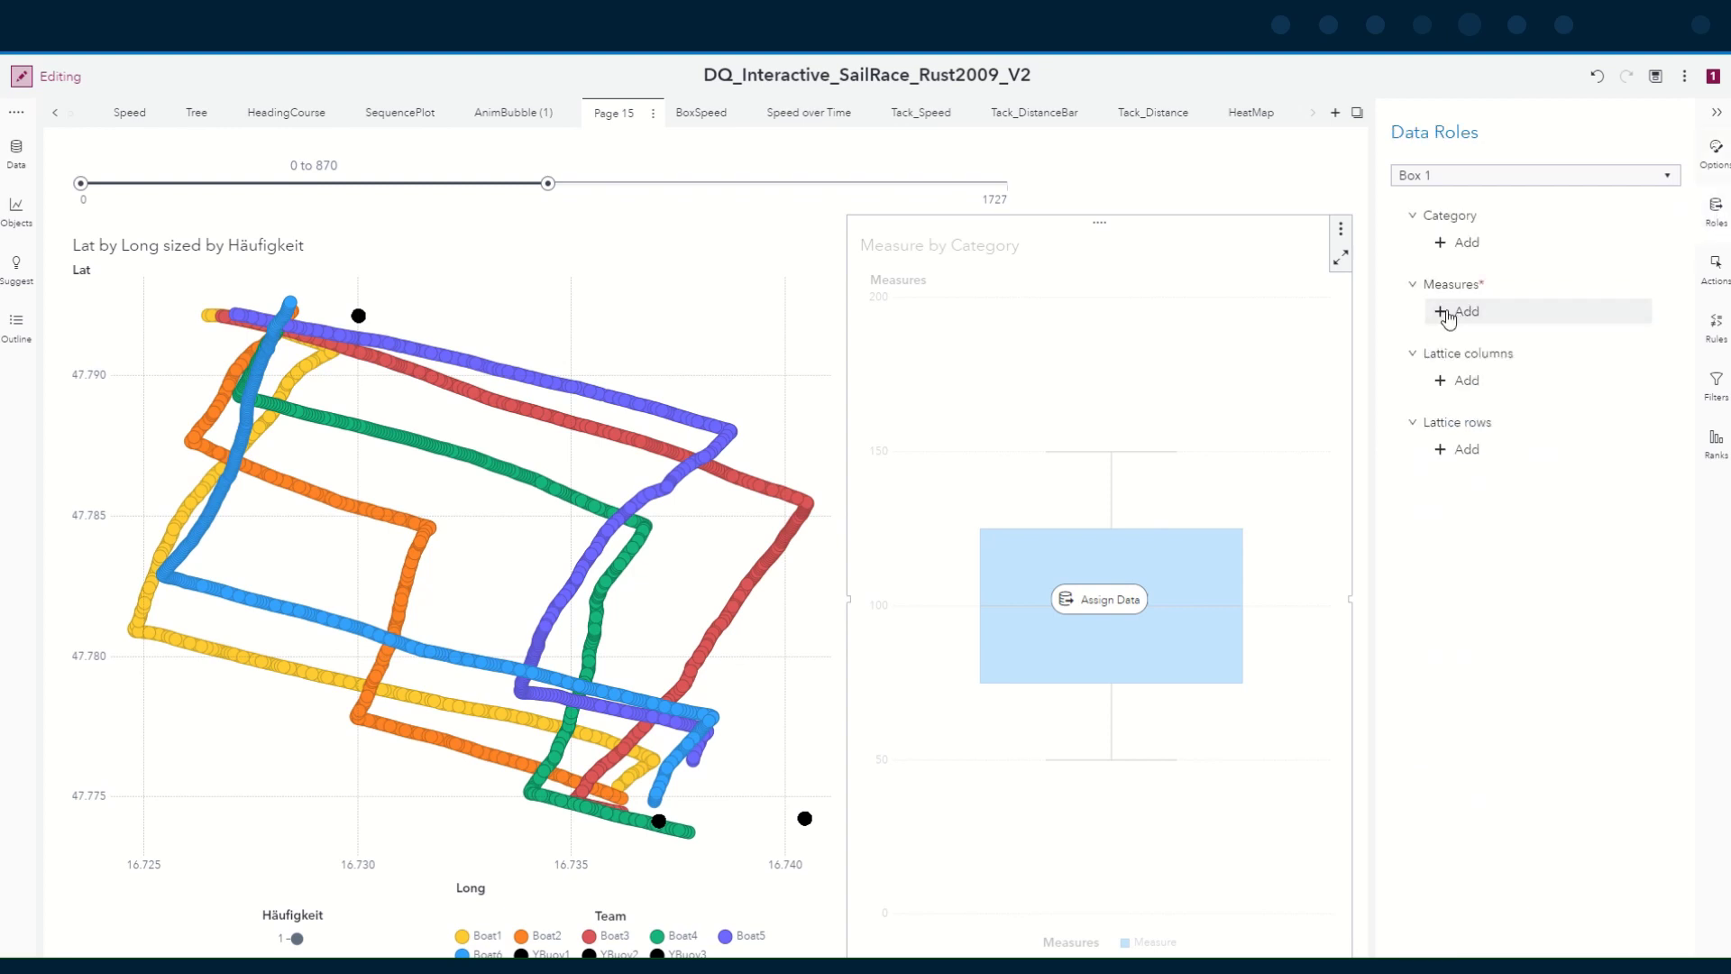
left_click(1447, 314)
left_click(1253, 377)
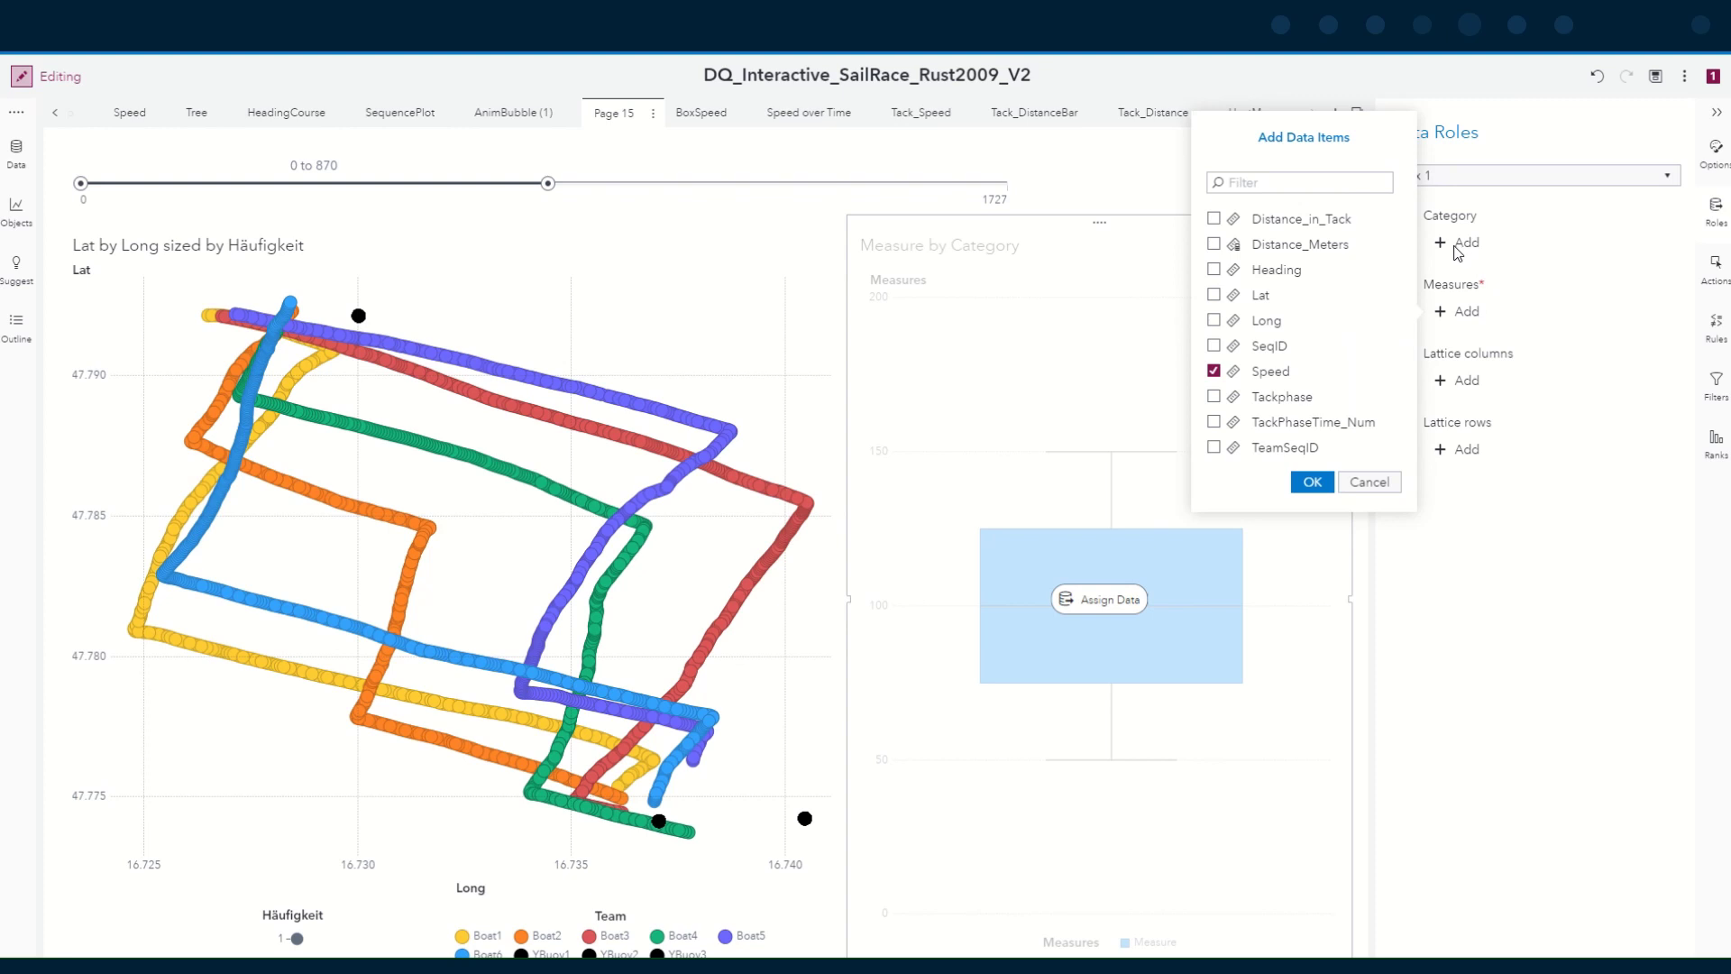
left_click(1309, 481)
left_click(1461, 243)
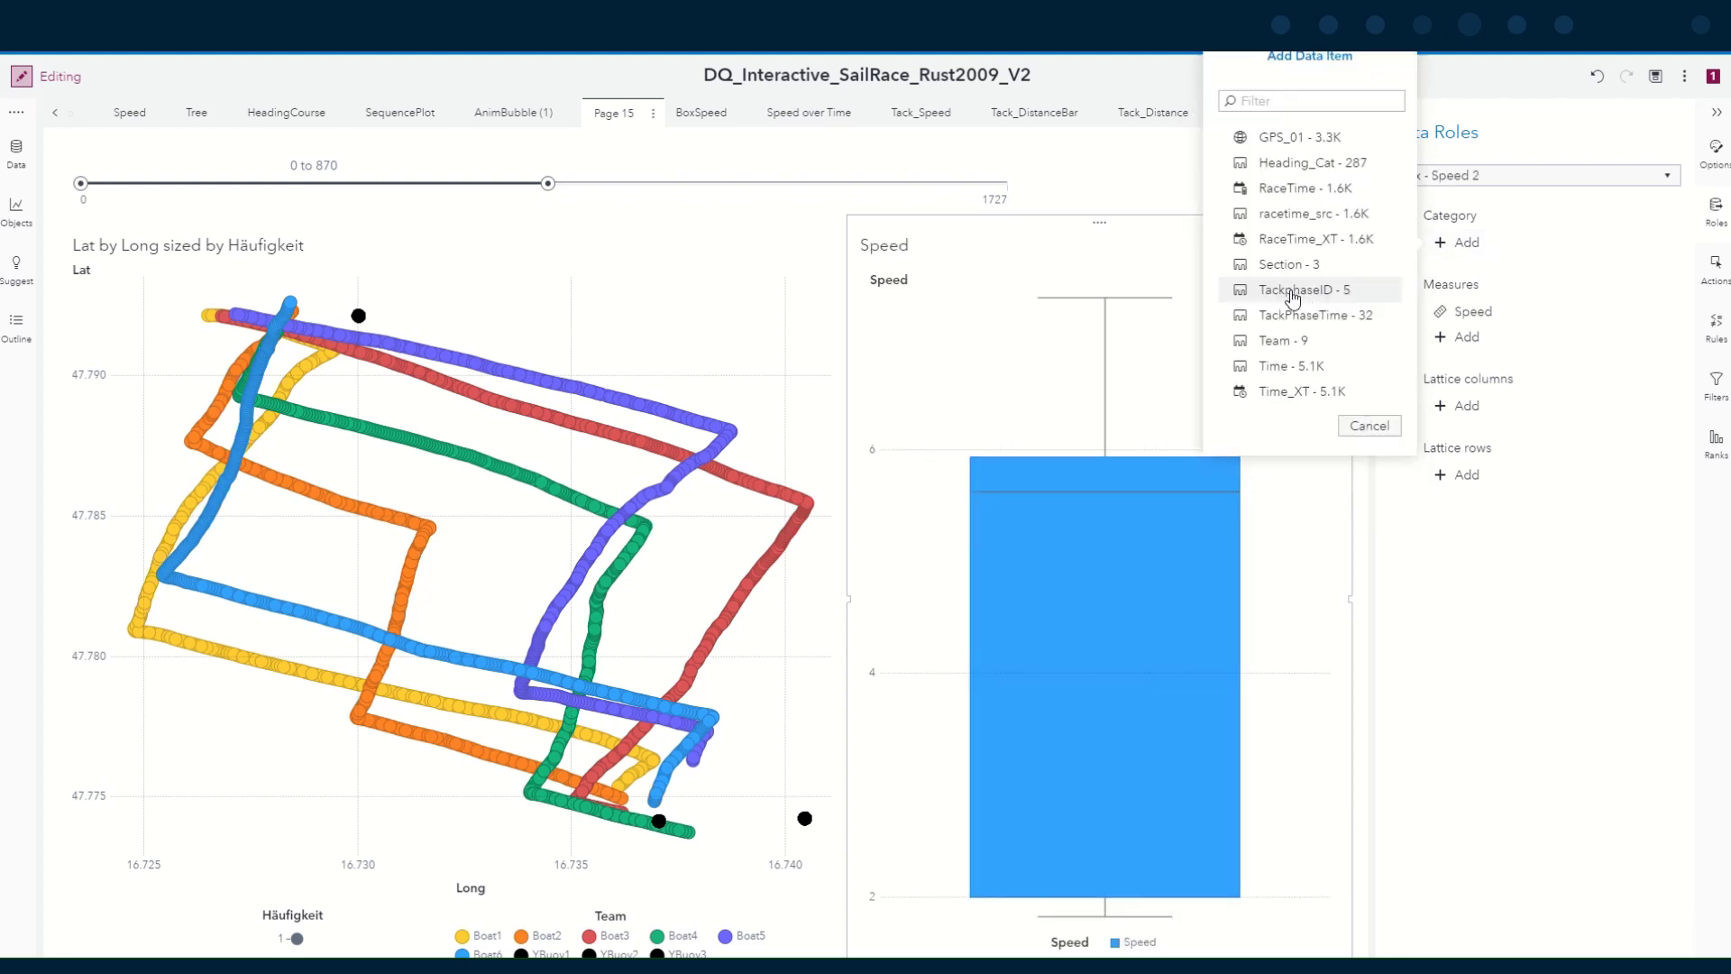
left_click(1313, 342)
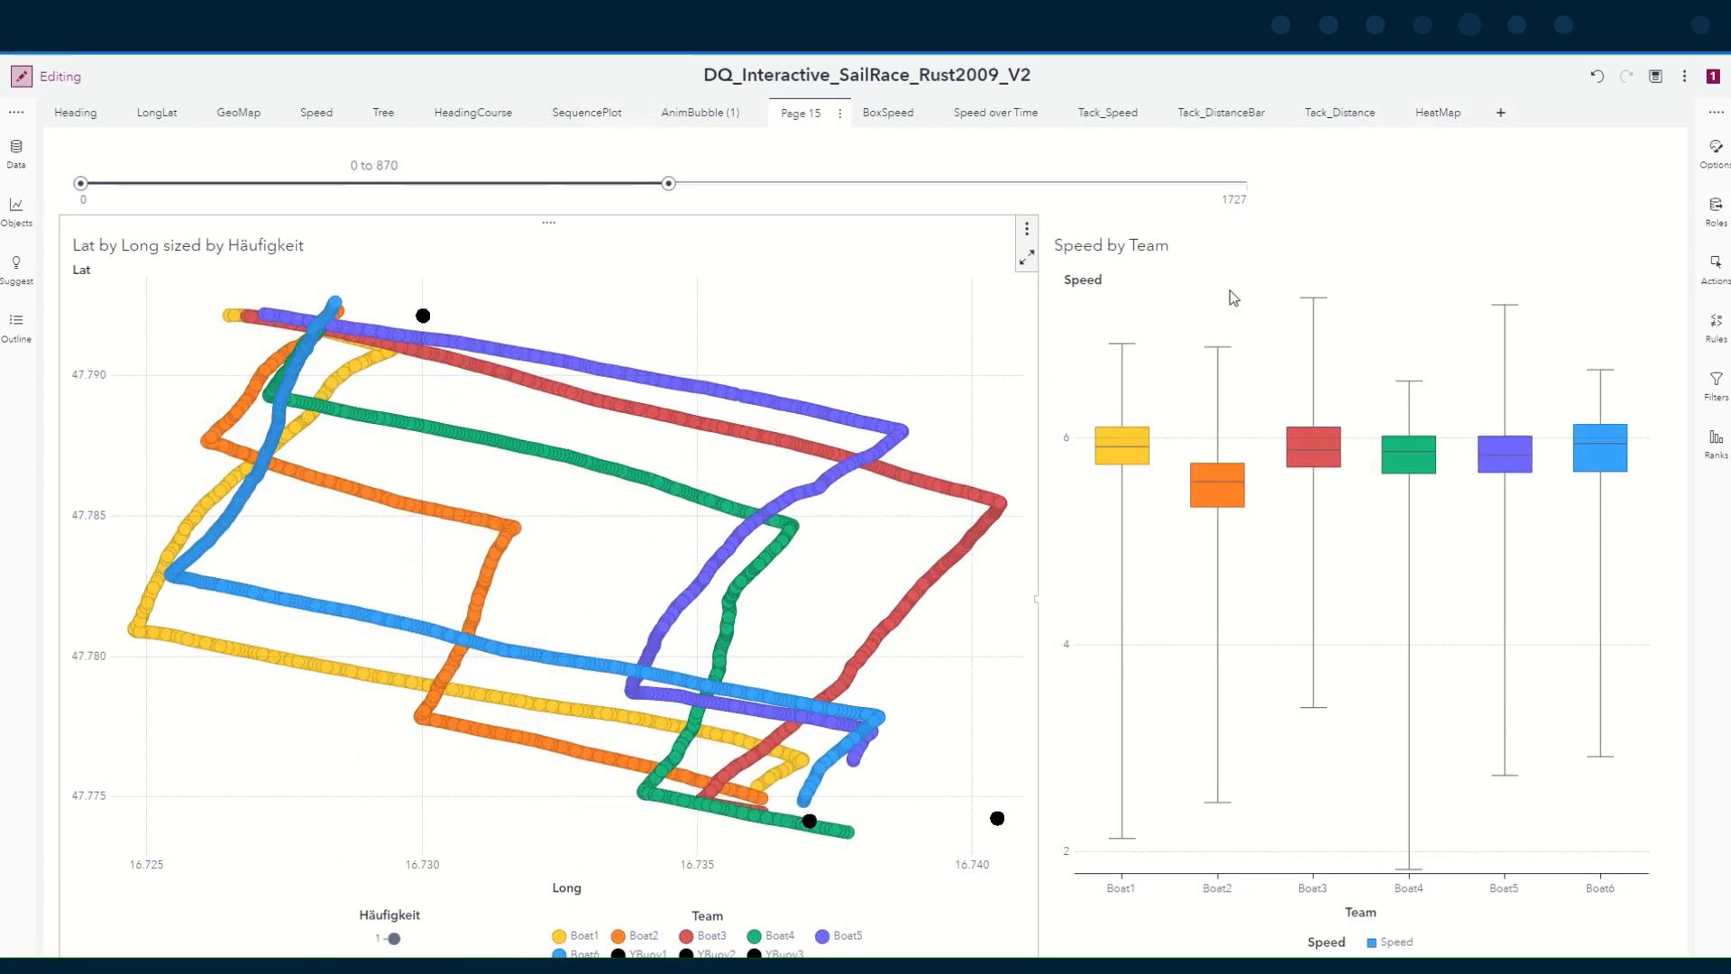
Add the Section category as a page prompt beside the TeamSeqID slider
mouse_move(1137, 469)
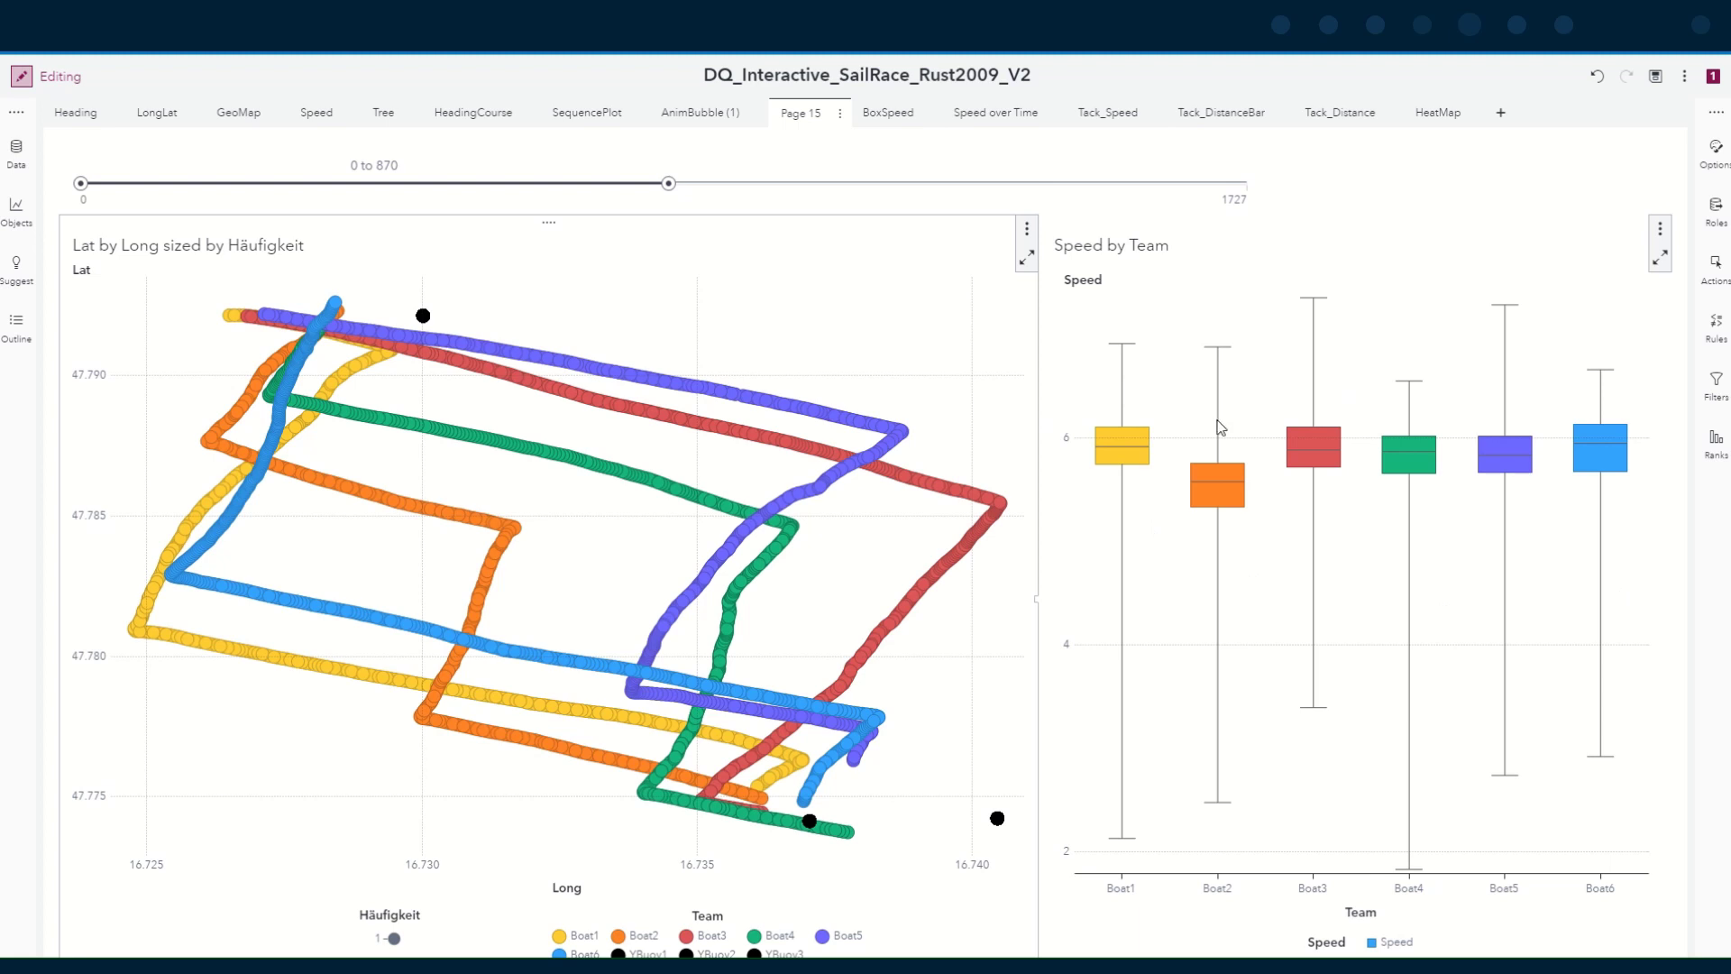
mouse_move(829, 460)
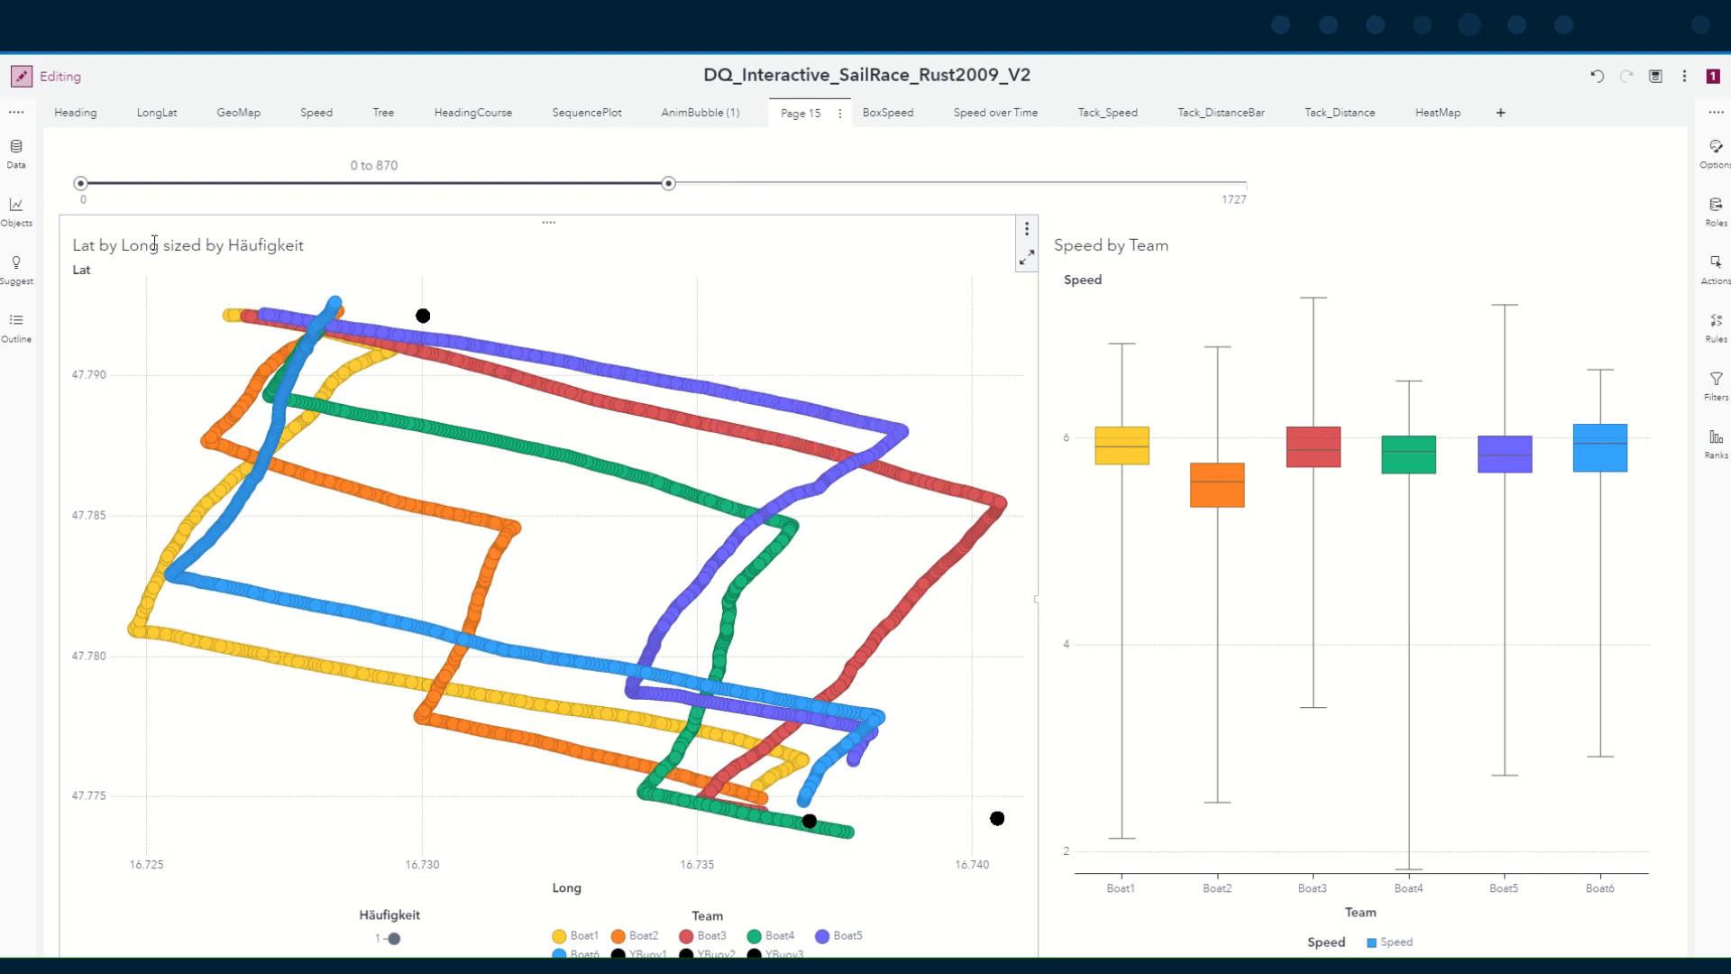
left_click(18, 166)
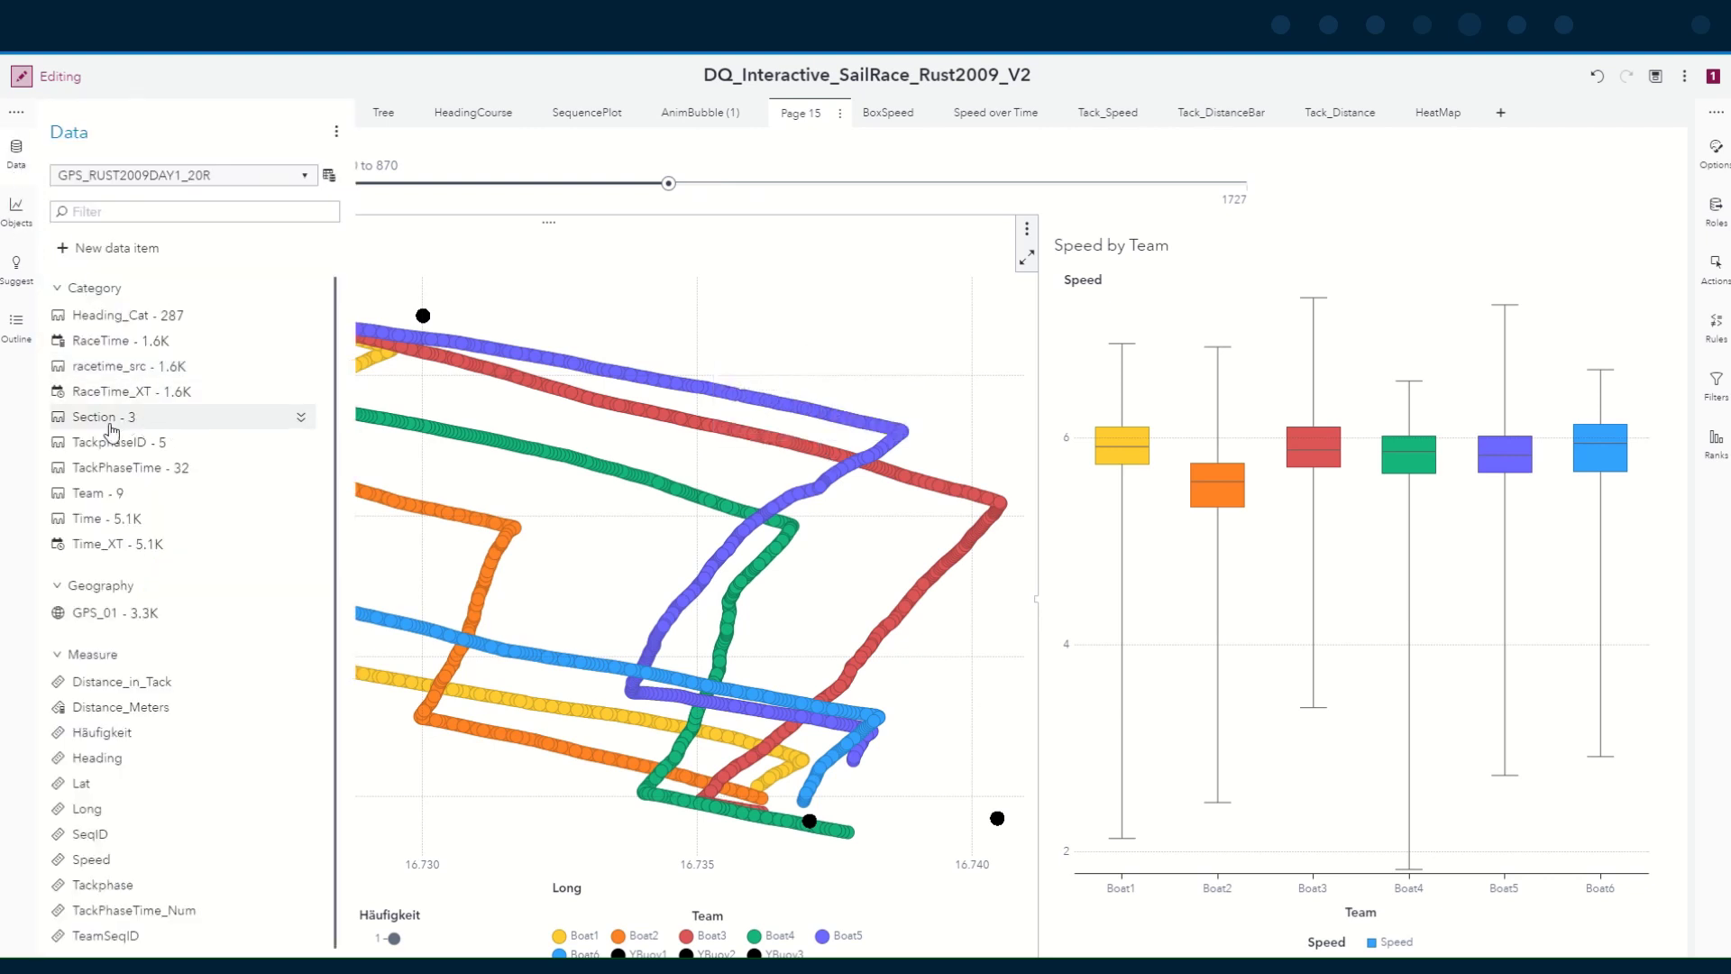
mouse_move(102, 427)
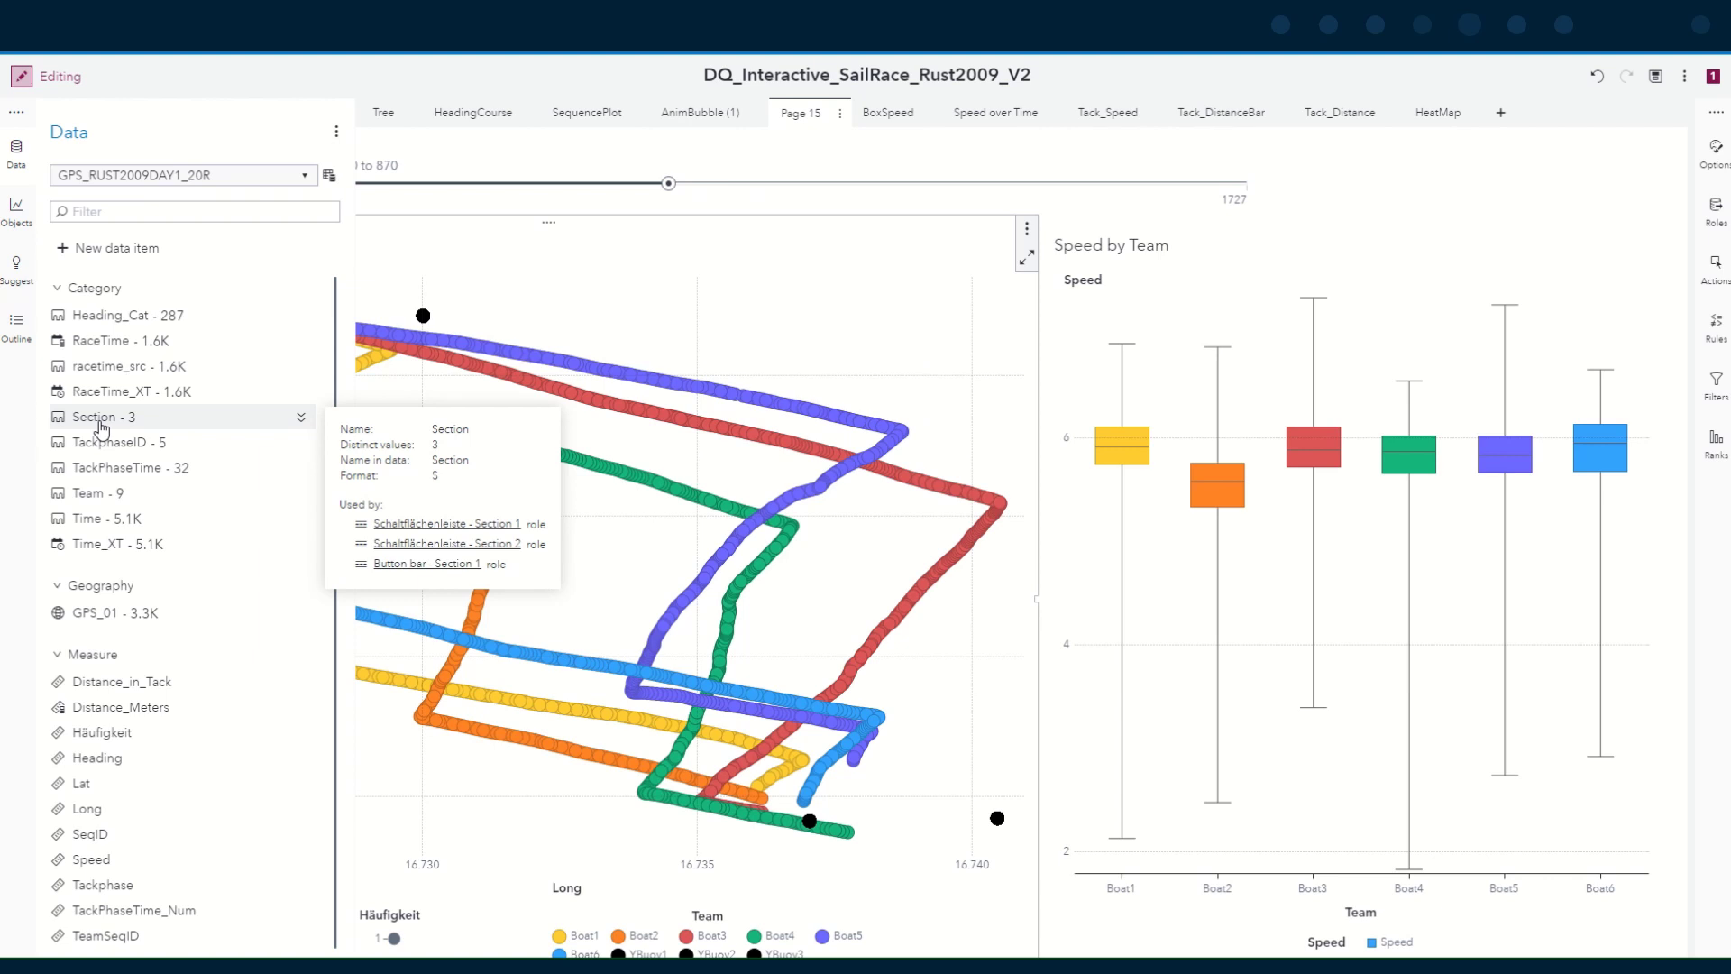
left_click_drag(102, 427, 1320, 197)
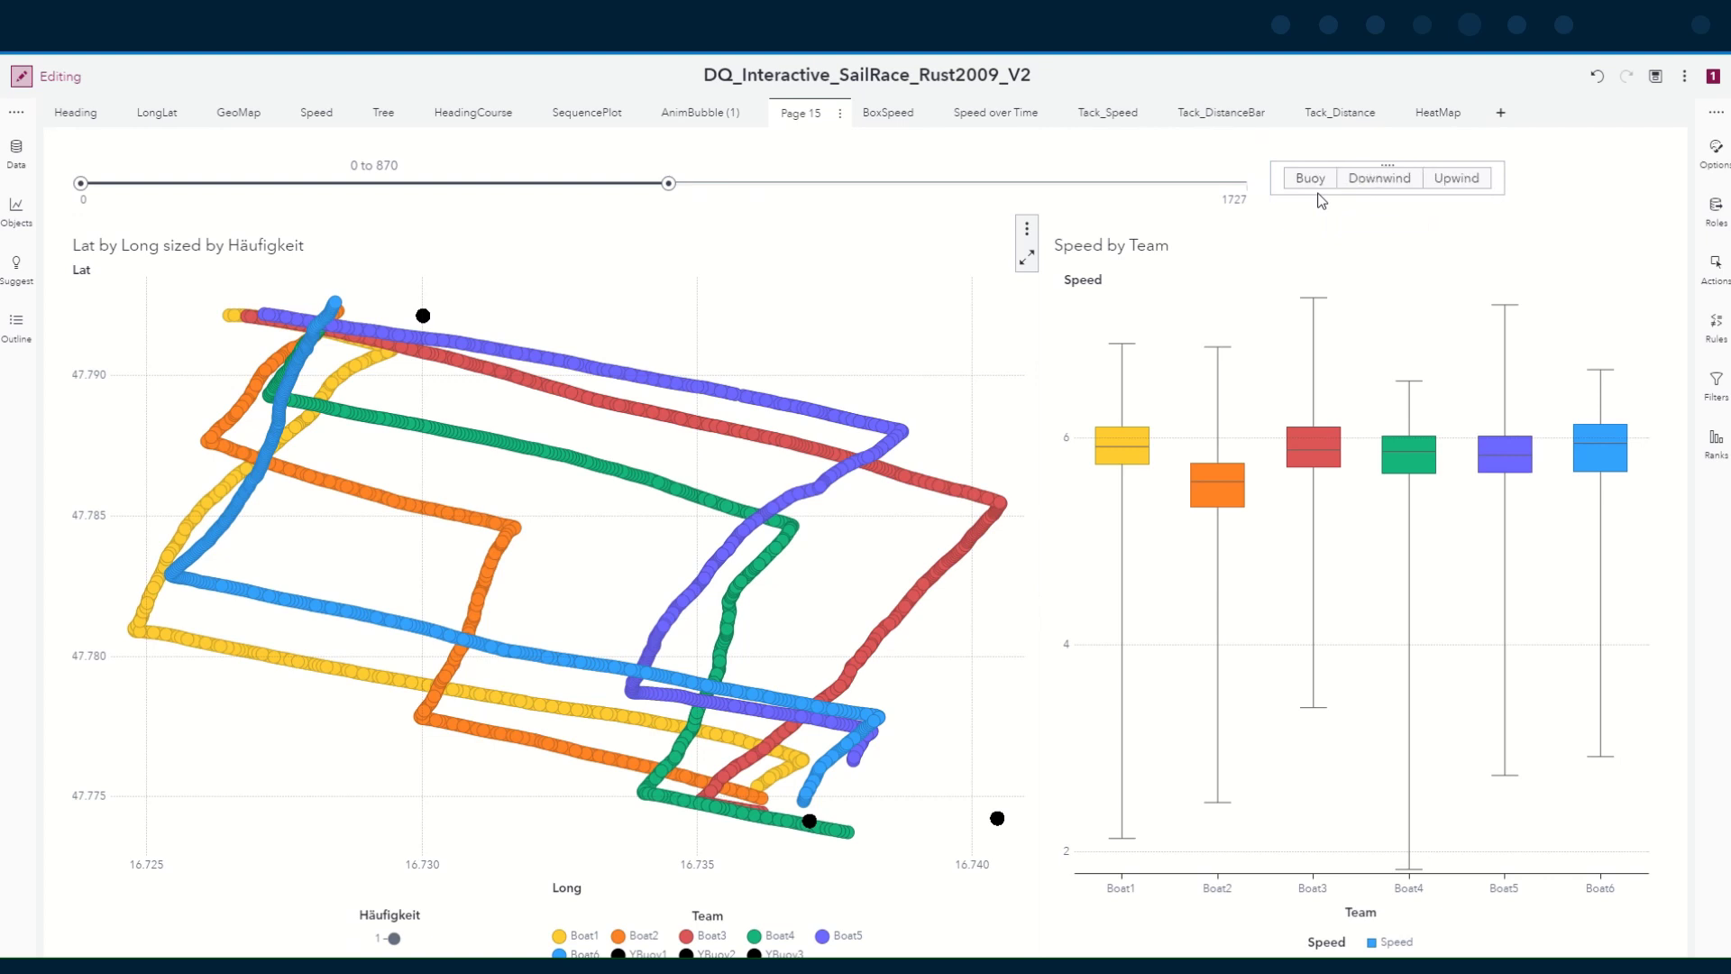
Filter both charts to the Upwind section
left_click(1457, 190)
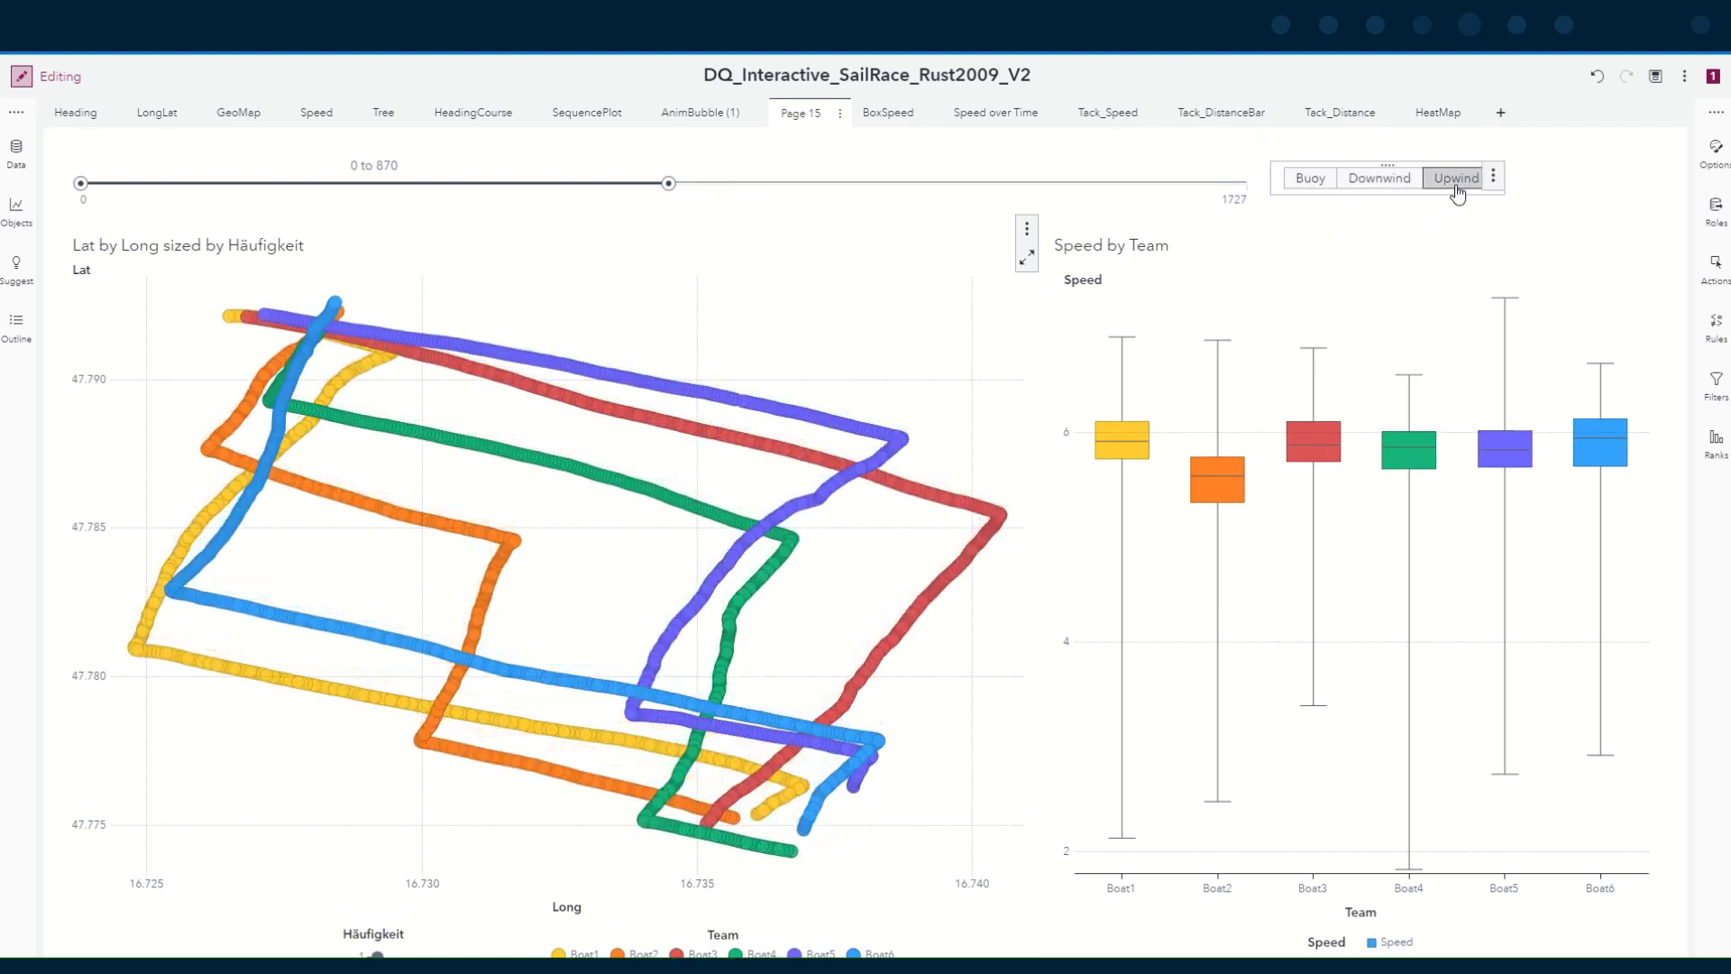
left_click(1458, 243)
left_click(1453, 179)
left_click(1379, 180)
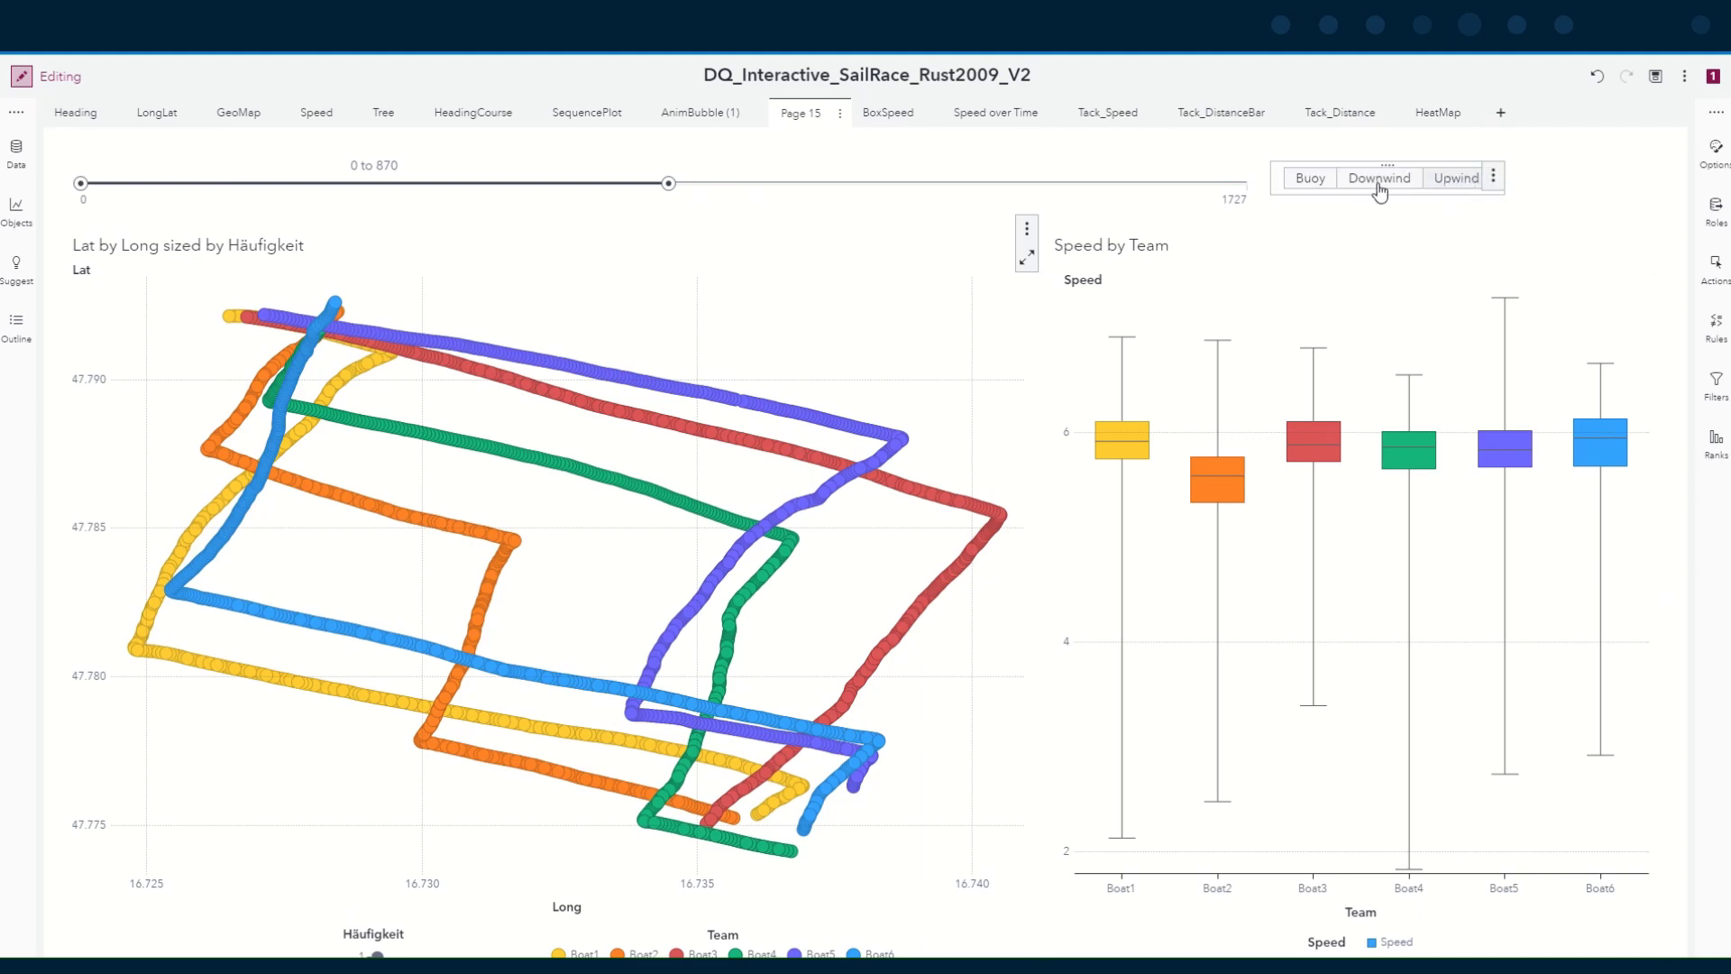
left_click(1449, 181)
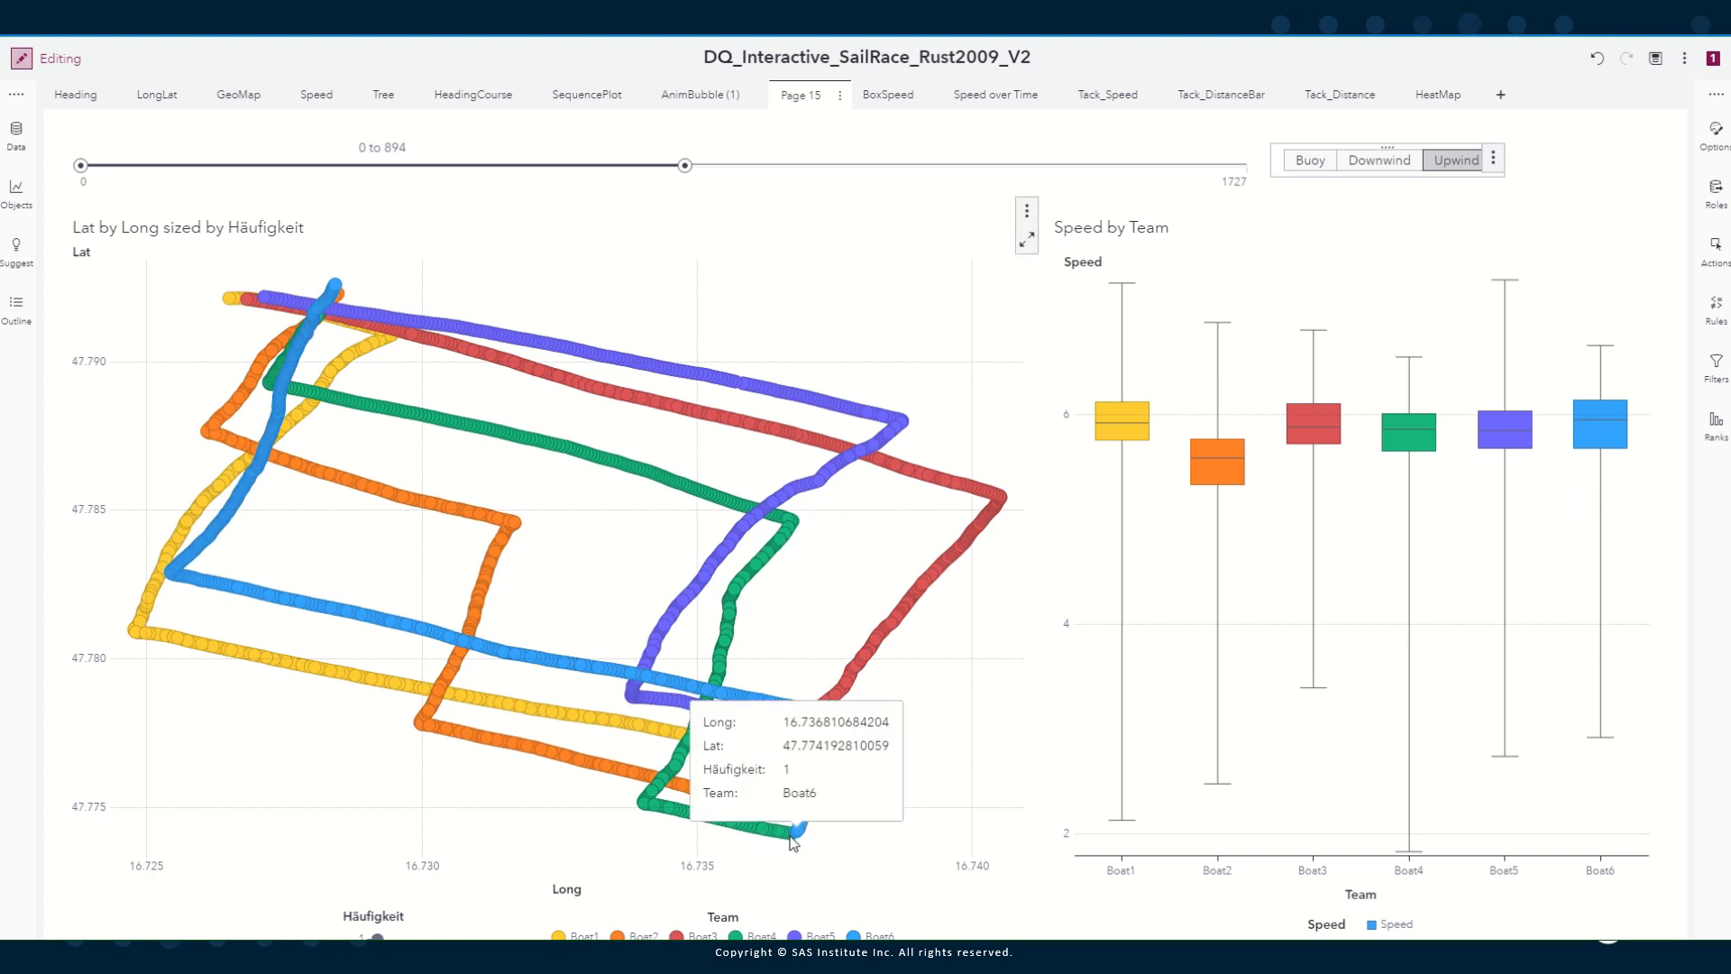
Examine each boat's upwind speed statistics in the box plot and compare them with the ends of the tracks in the bubble plot
mouse_move(1127, 821)
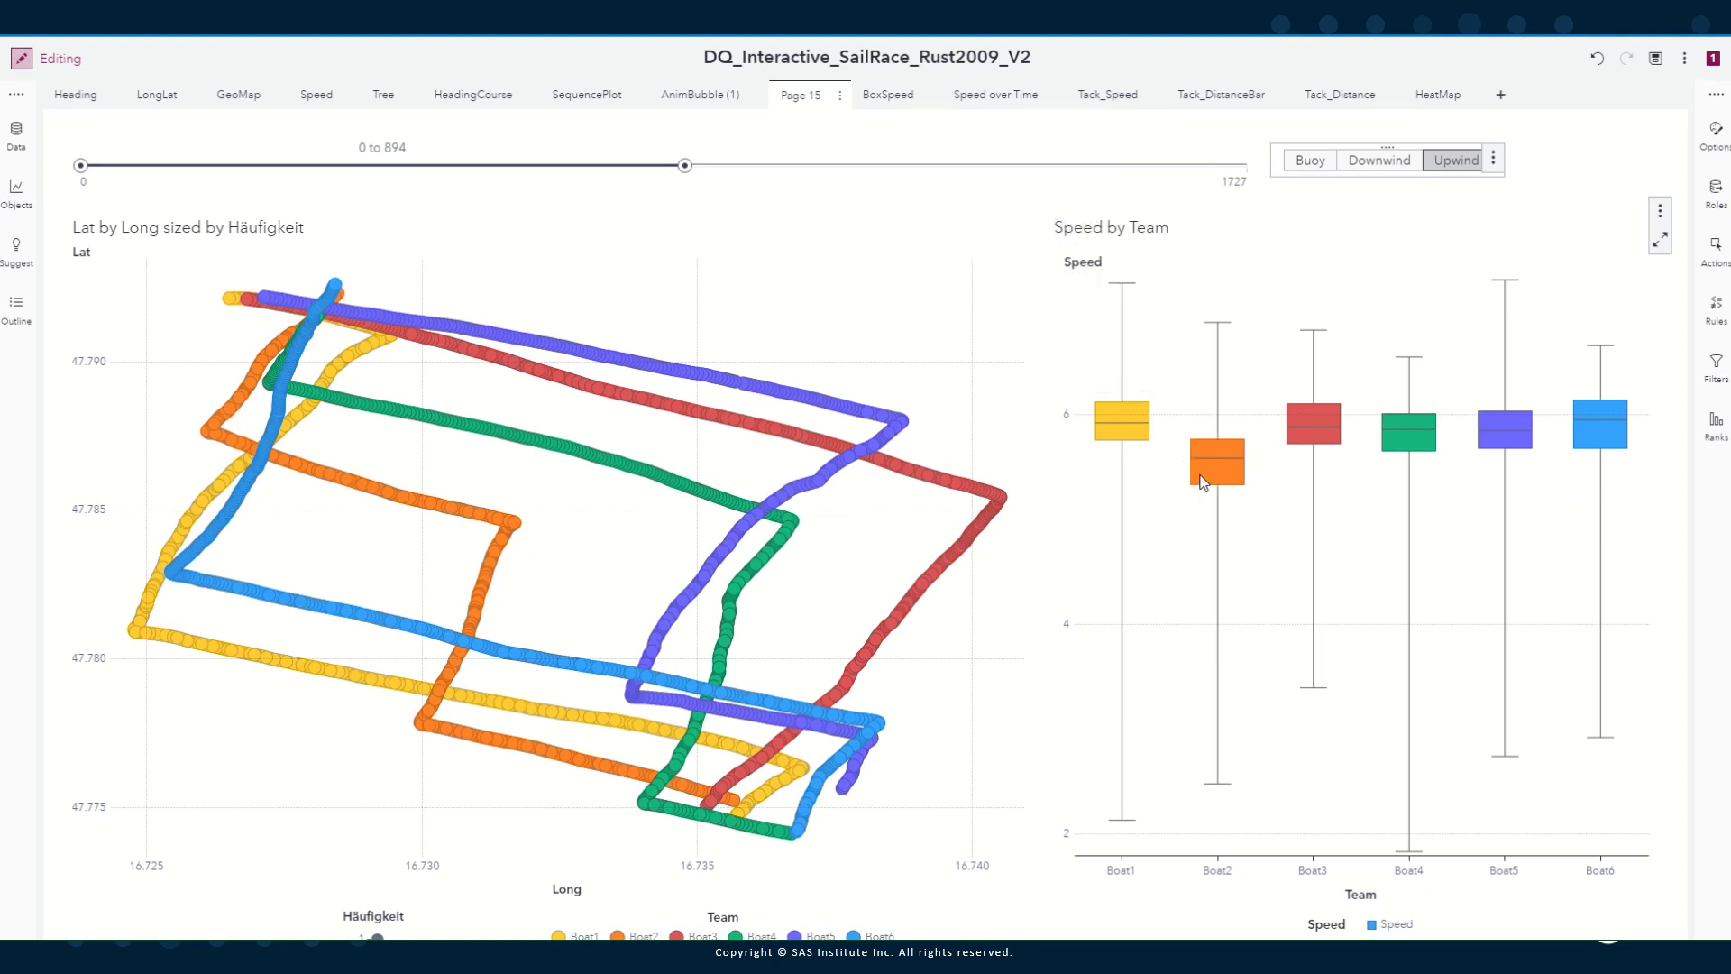
mouse_move(1221, 479)
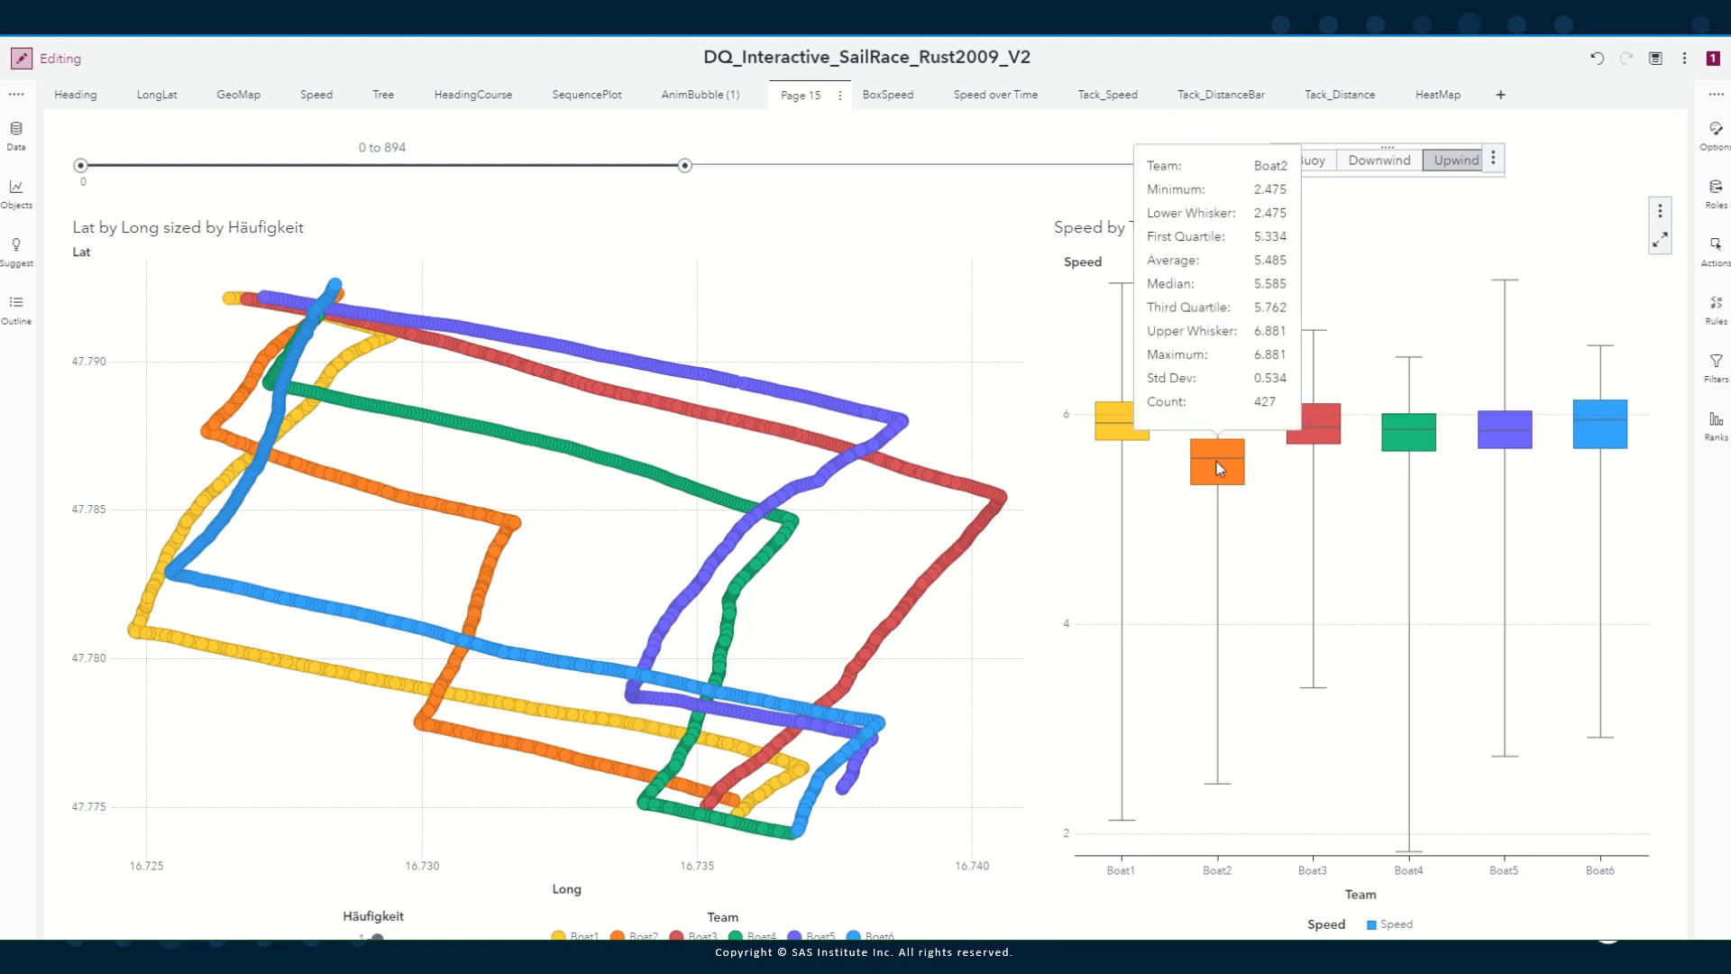
mouse_move(1128, 429)
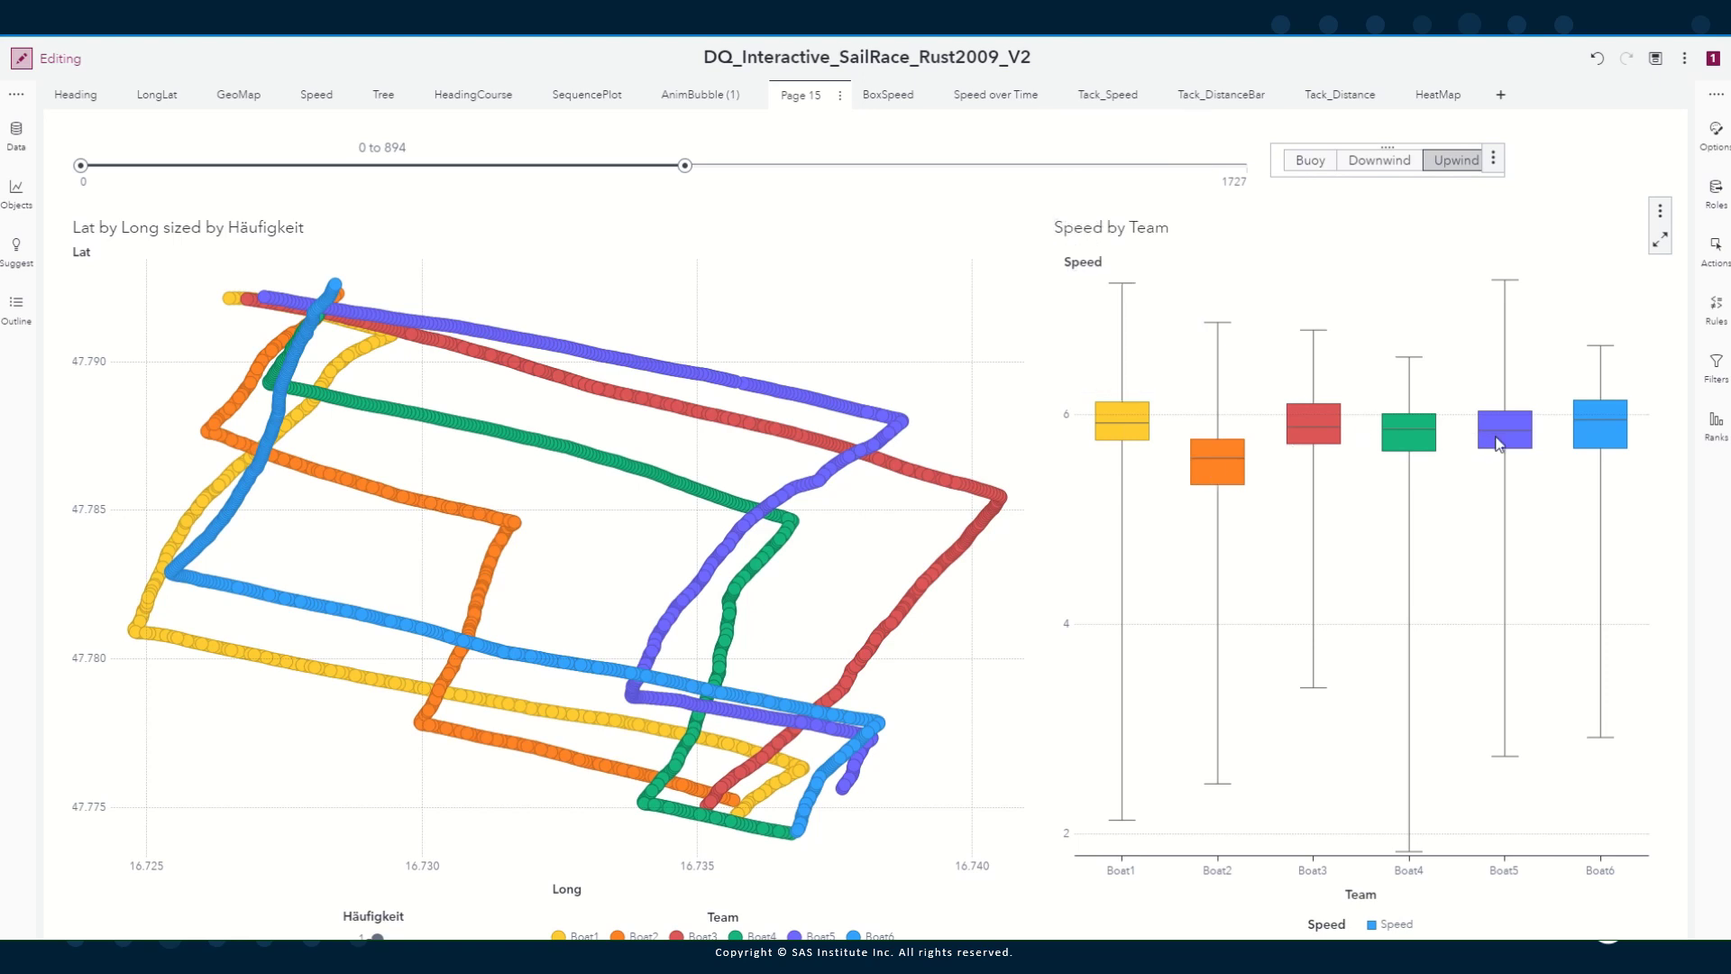
mouse_move(1614, 442)
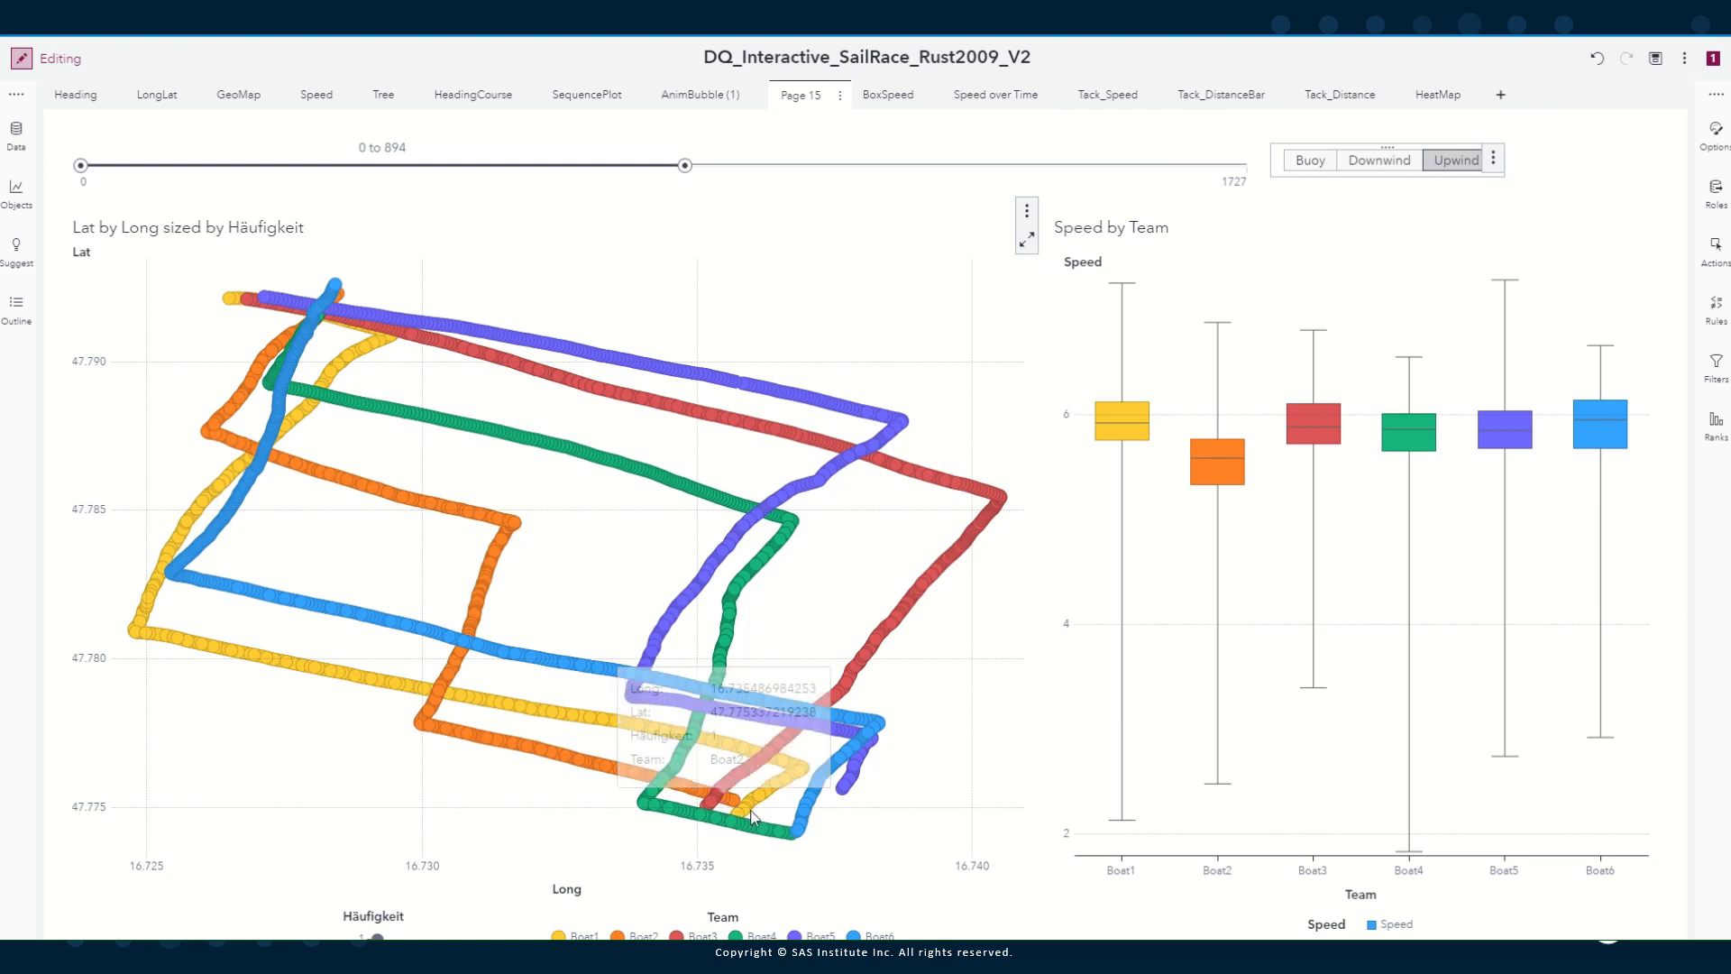
mouse_move(786, 828)
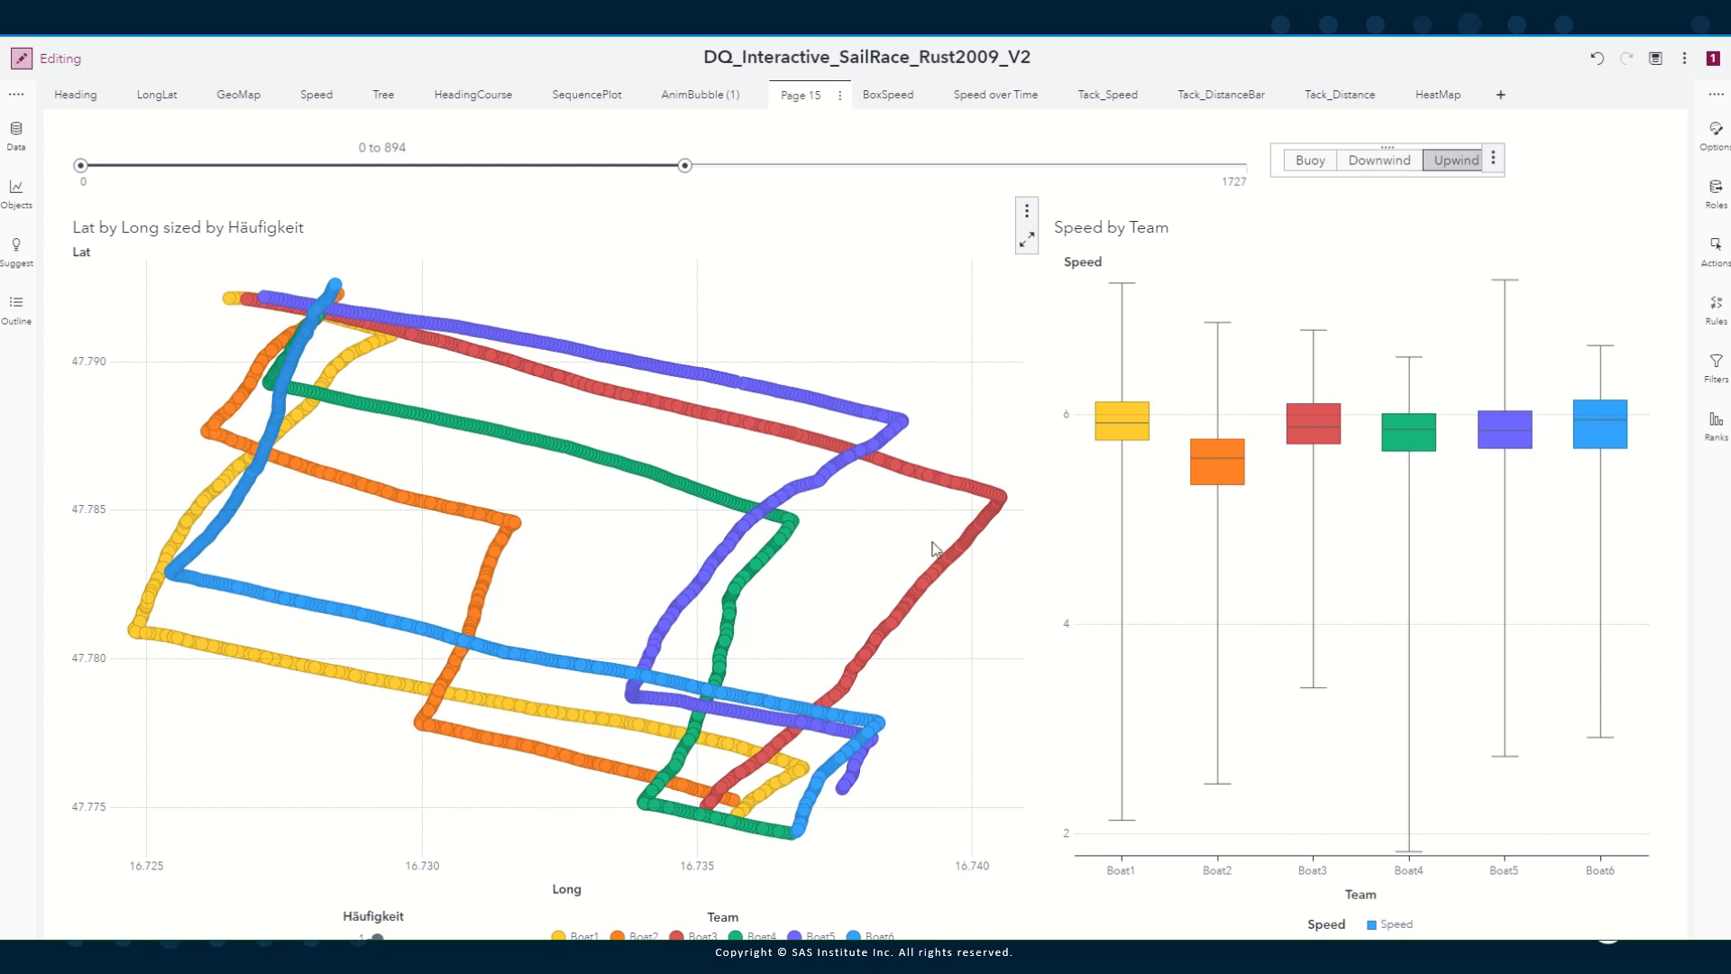
mouse_move(1312, 448)
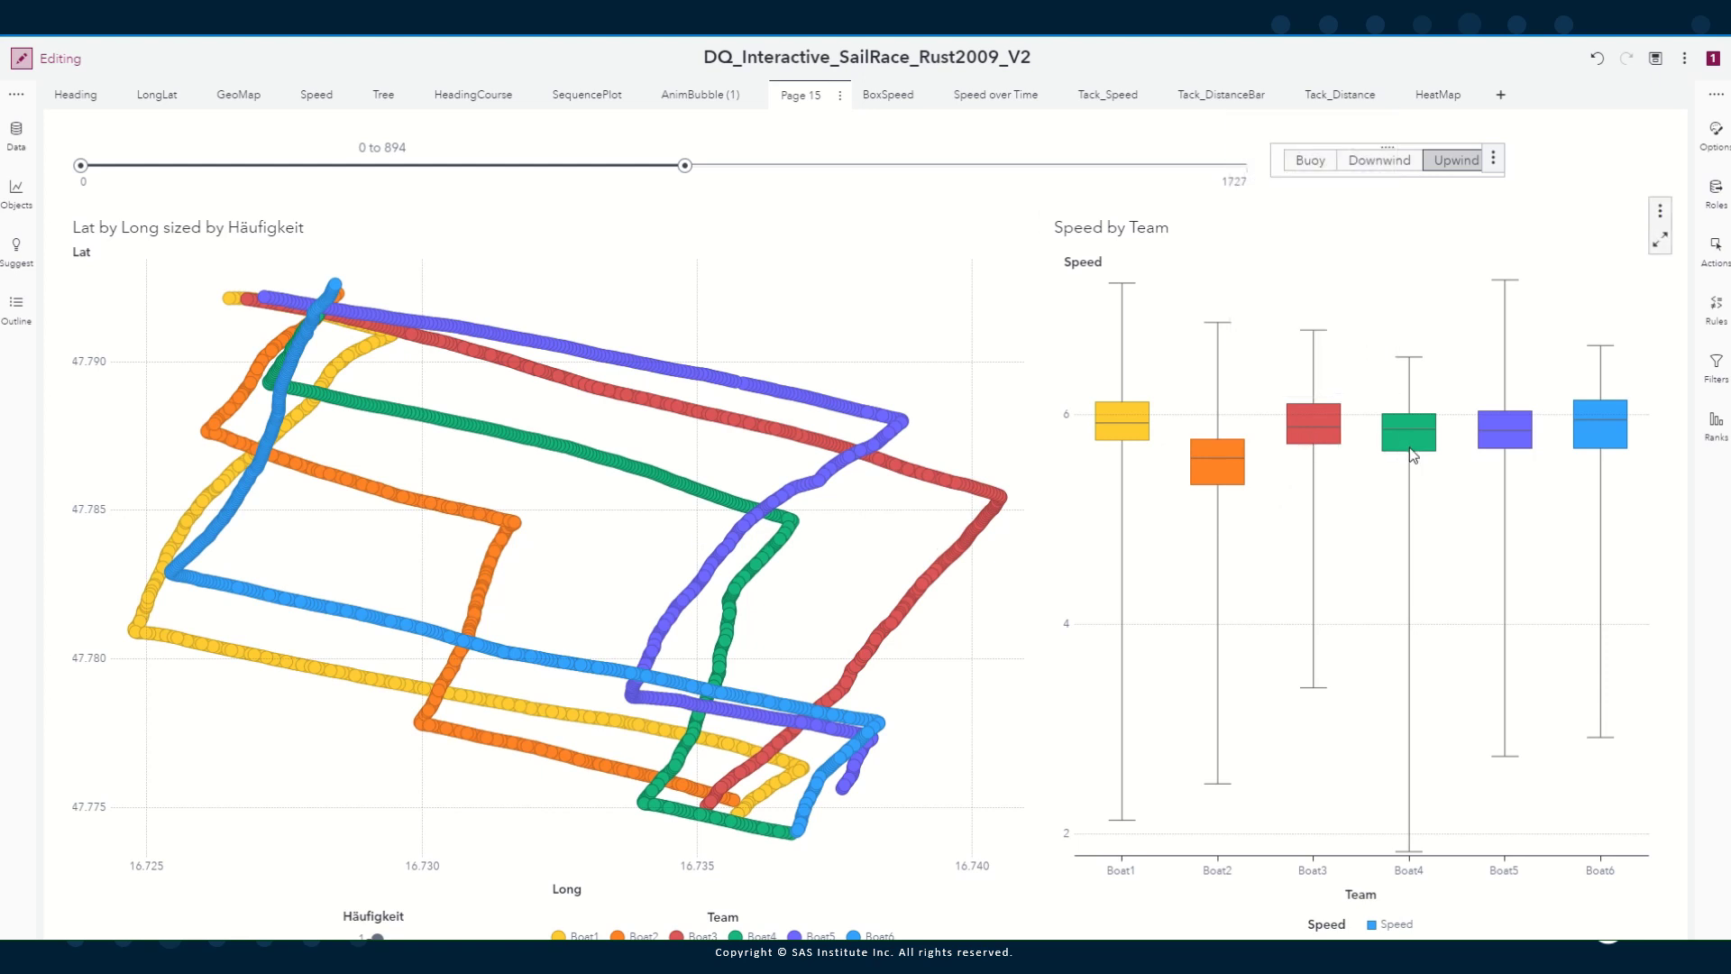
mouse_move(1409, 447)
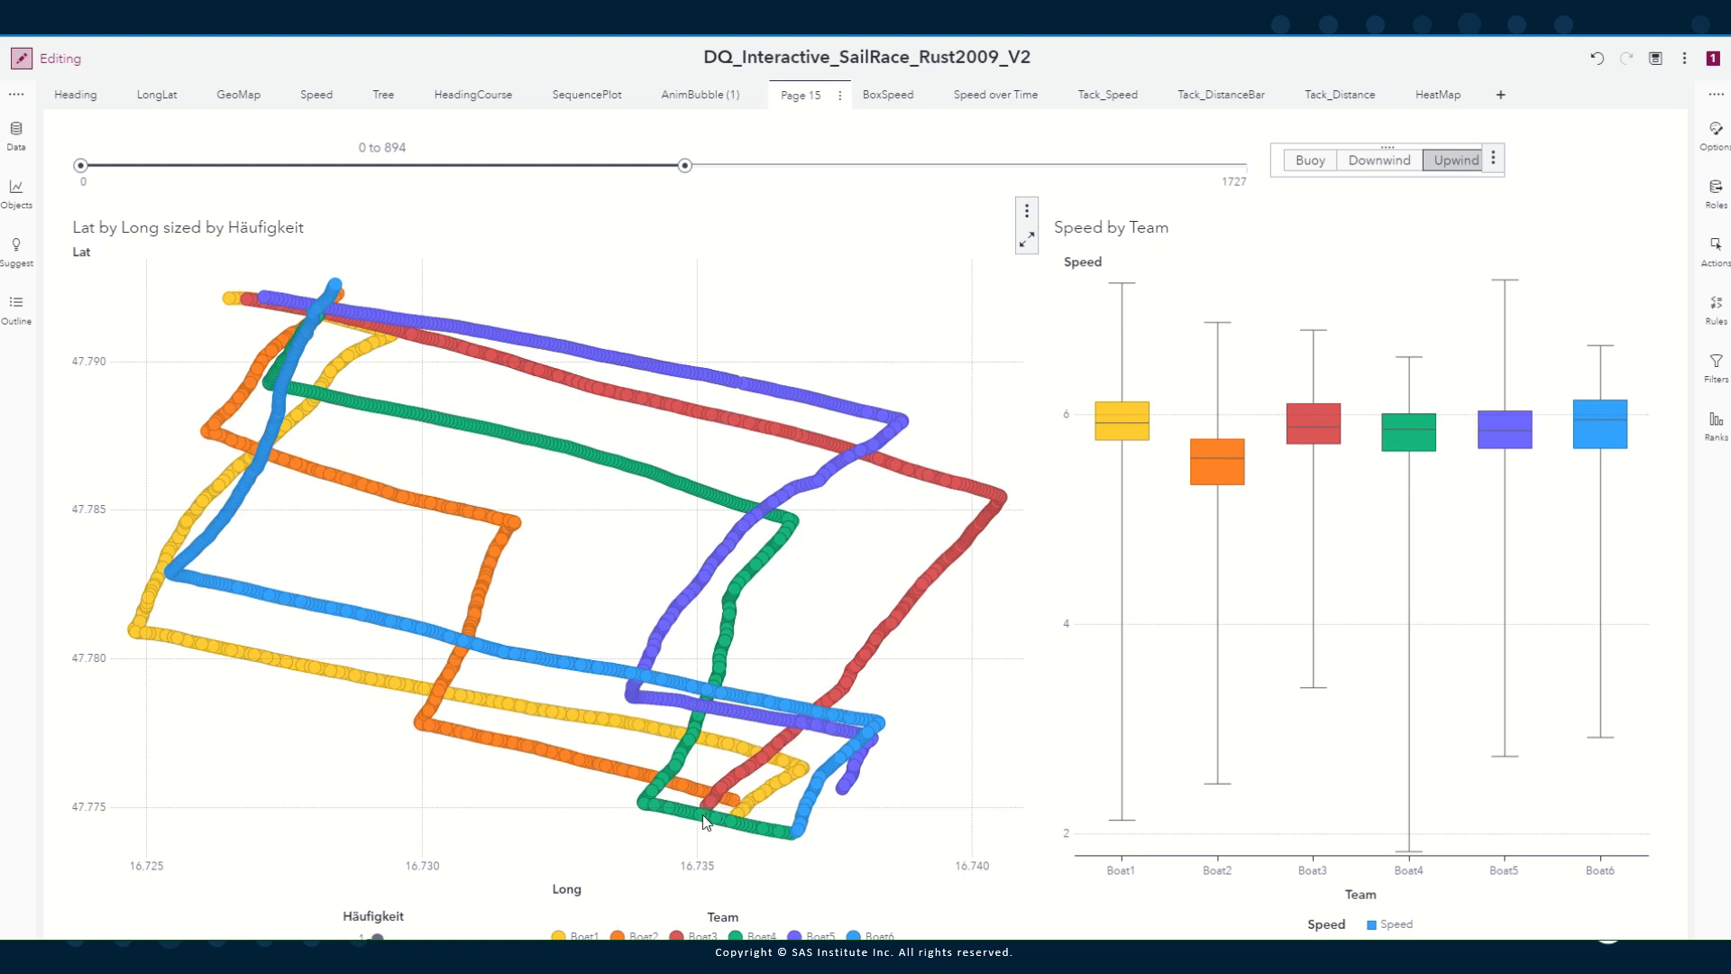
mouse_move(704, 819)
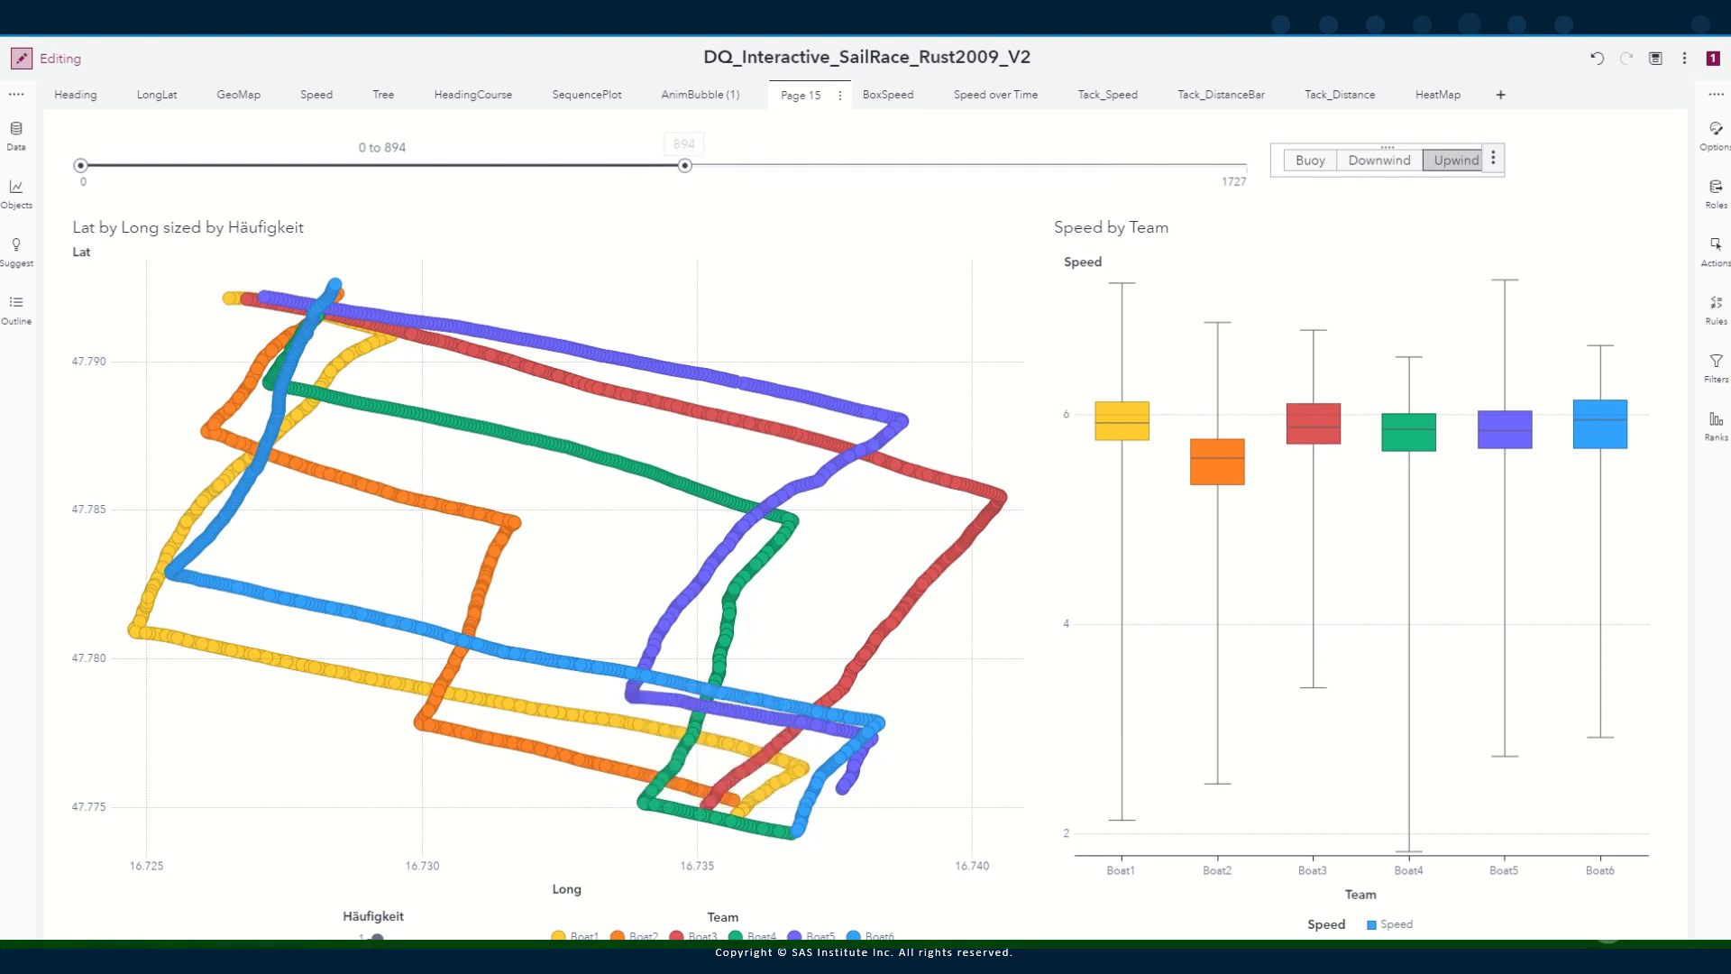
Shift the TeamSeqID range to 833 to 1727 and switch the section filter to Downwind
mouse_move(685, 166)
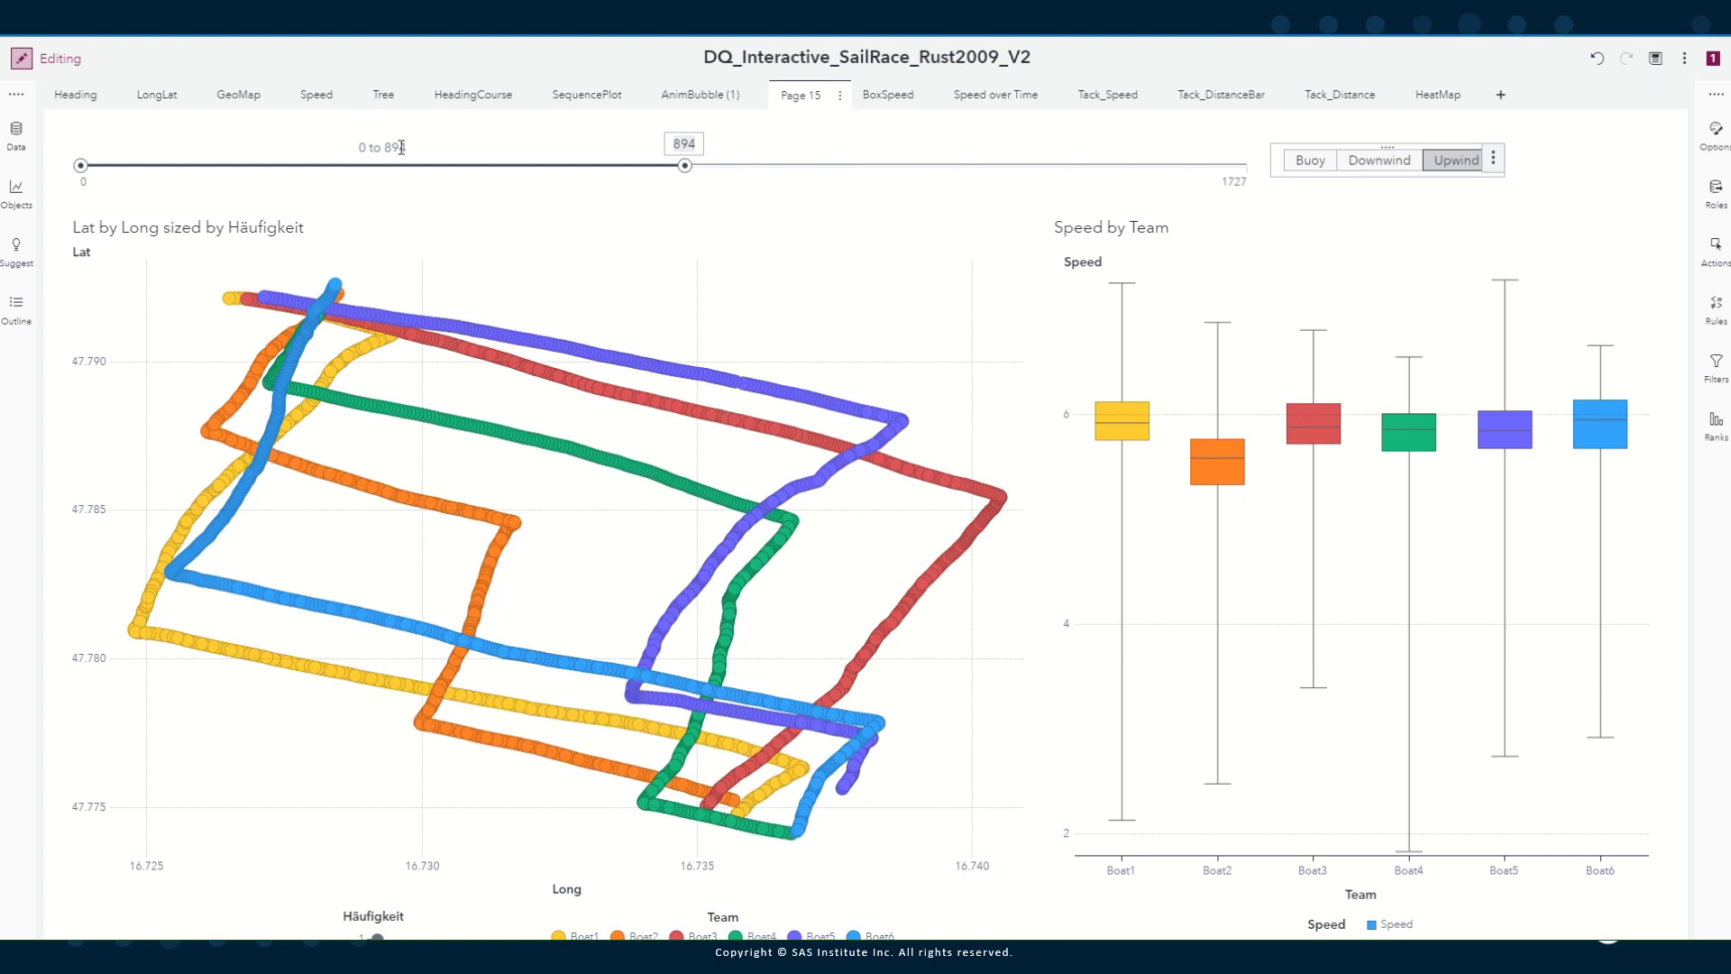
left_click_drag(391, 166, 987, 191)
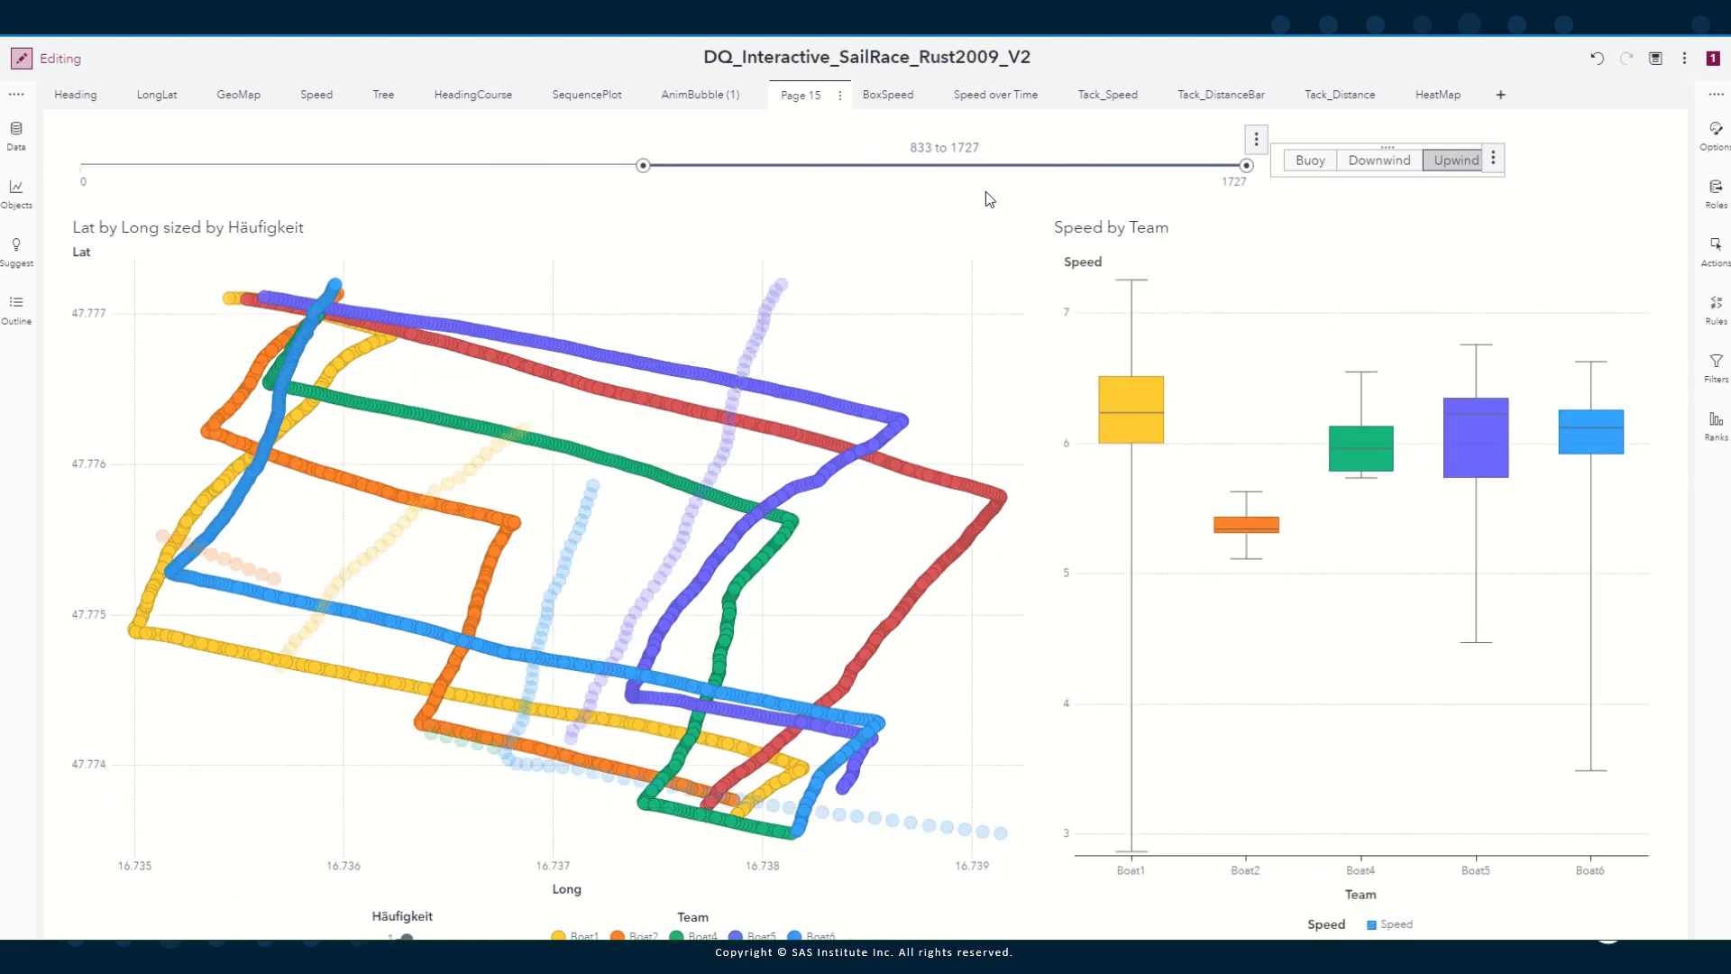
left_click(1385, 166)
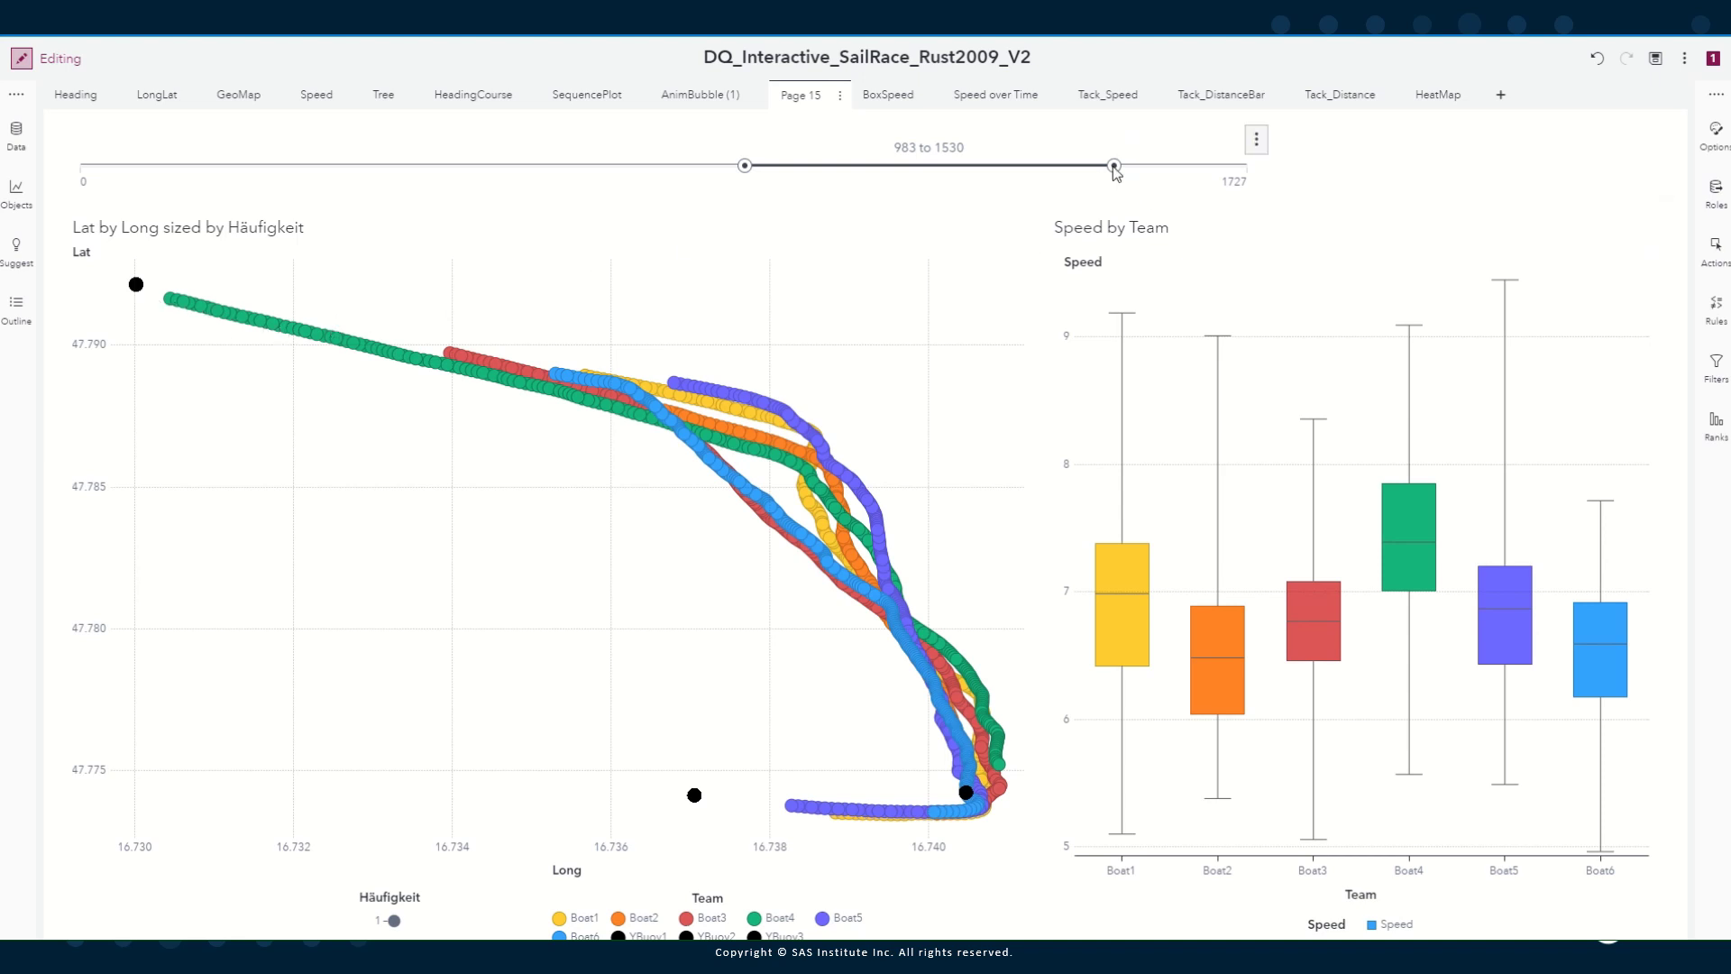
Extend the upper limit of the TeamSeqID range to 1558, then to 1632
left_click_drag(1114, 169, 1134, 174)
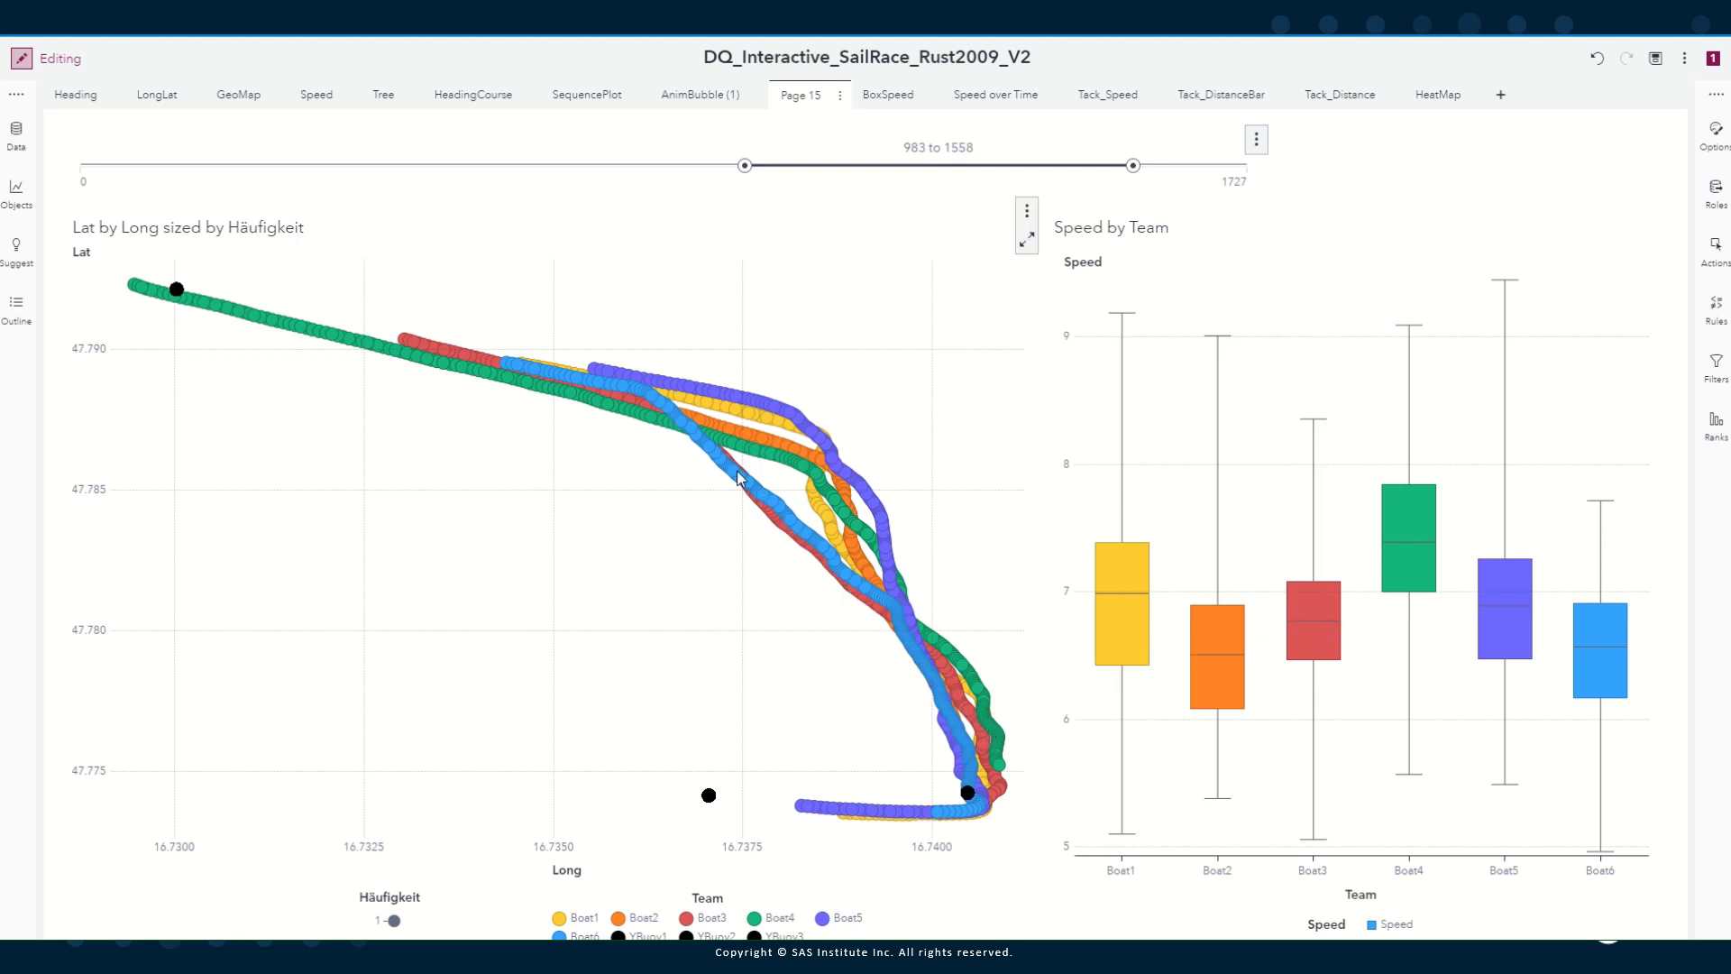
mouse_move(717, 464)
left_click_drag(1139, 170, 1183, 177)
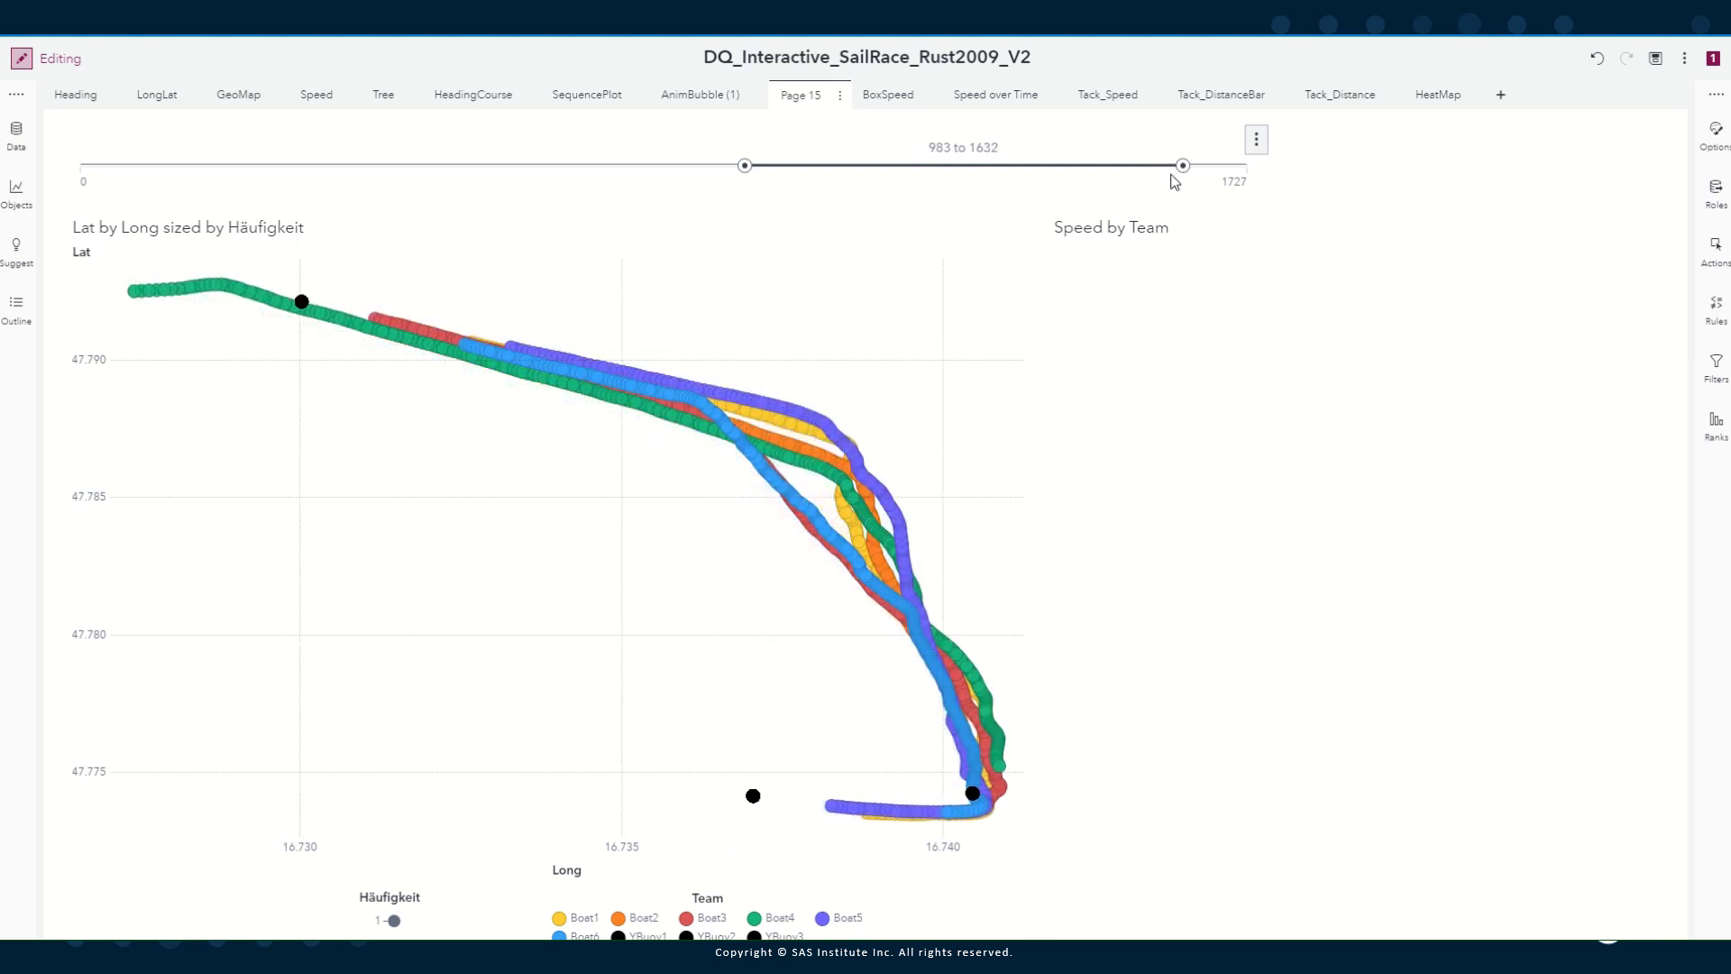
Examine the boats' leading track points near the finish and the speed statistics of Boat3 and Boat6
scroll(458, 350, "up", 4)
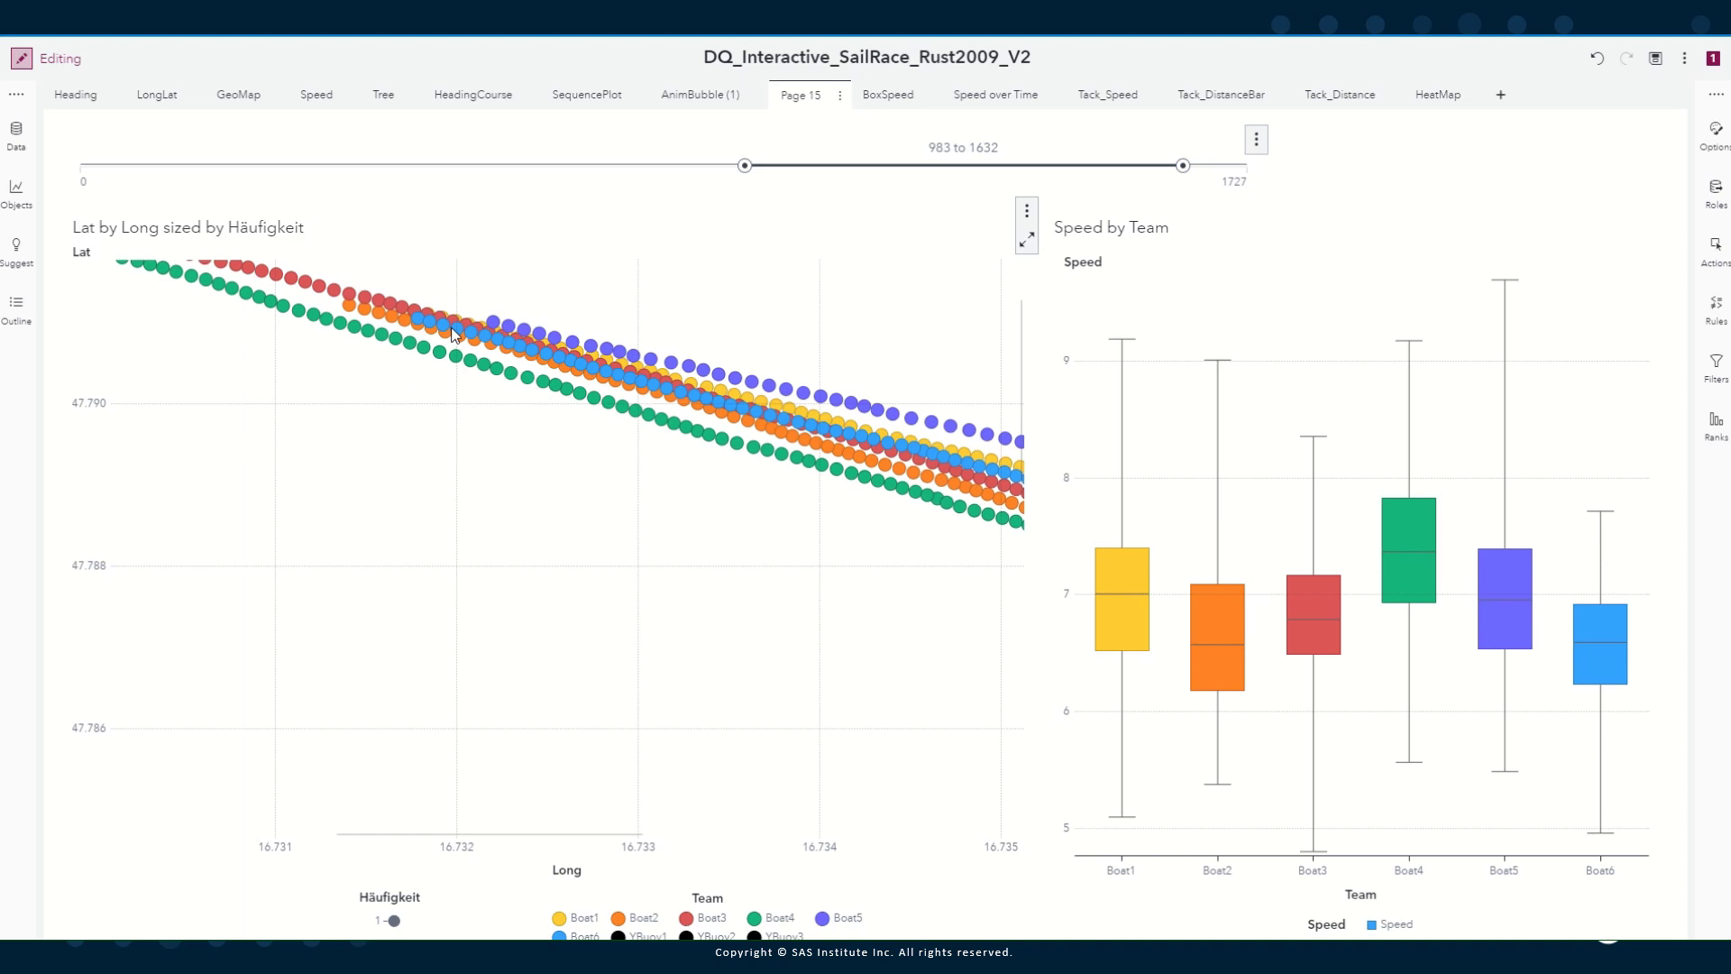
mouse_move(451, 338)
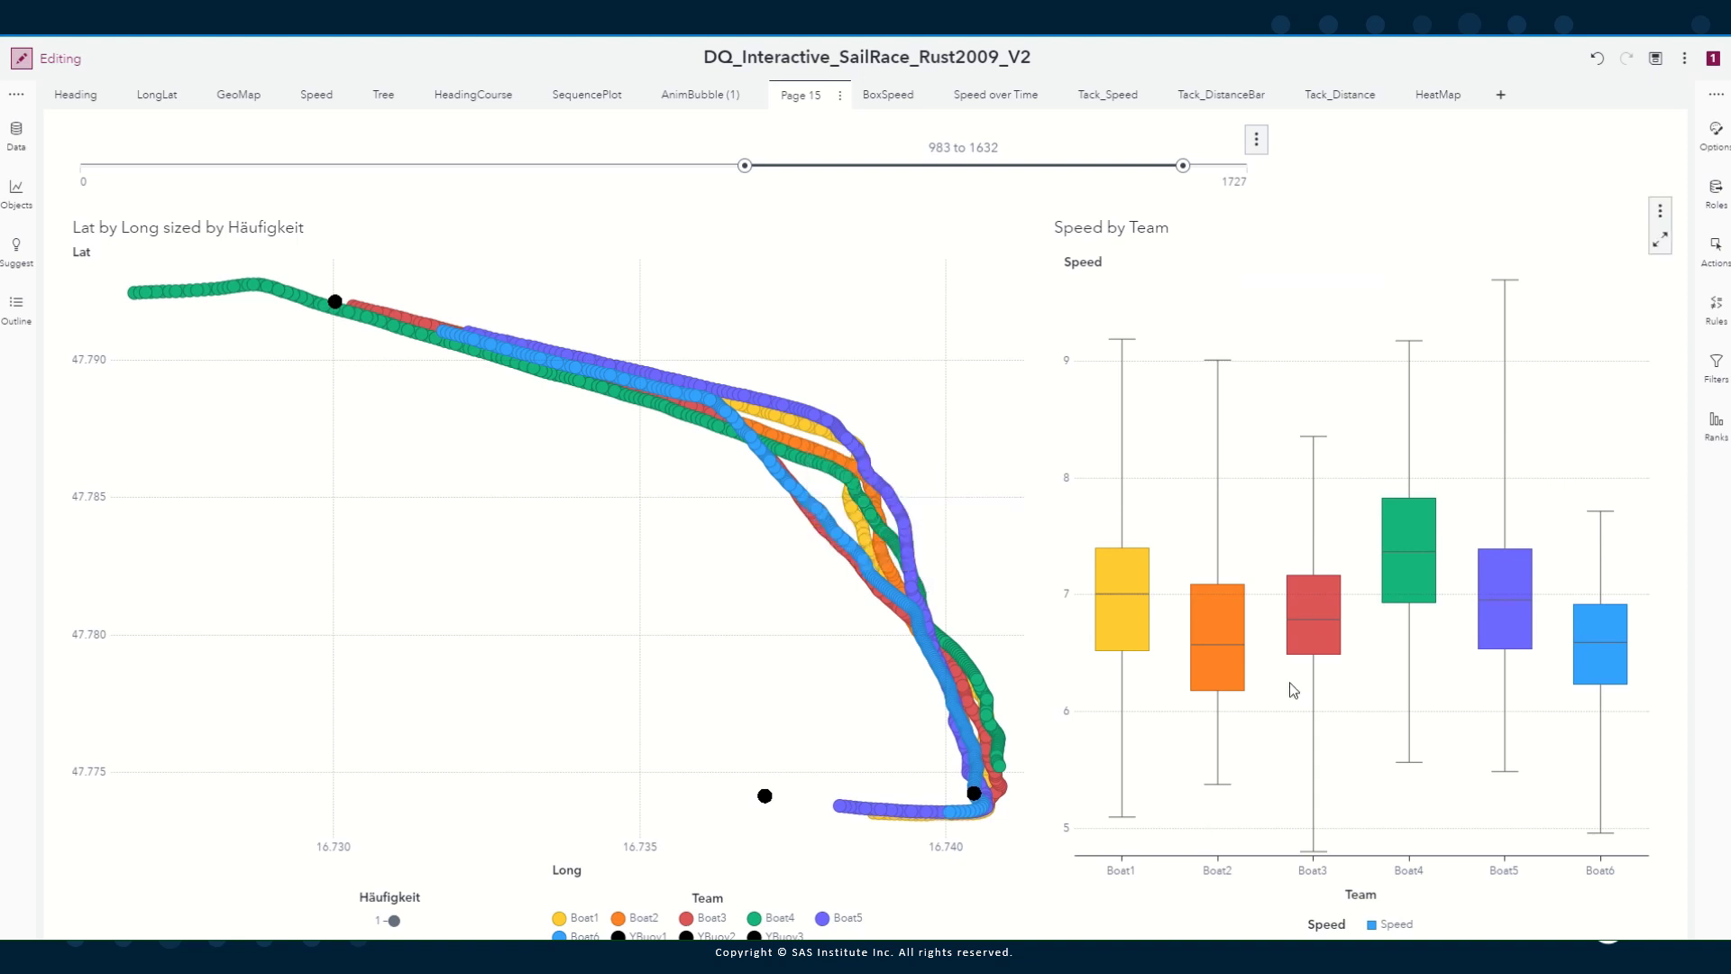
mouse_move(1317, 622)
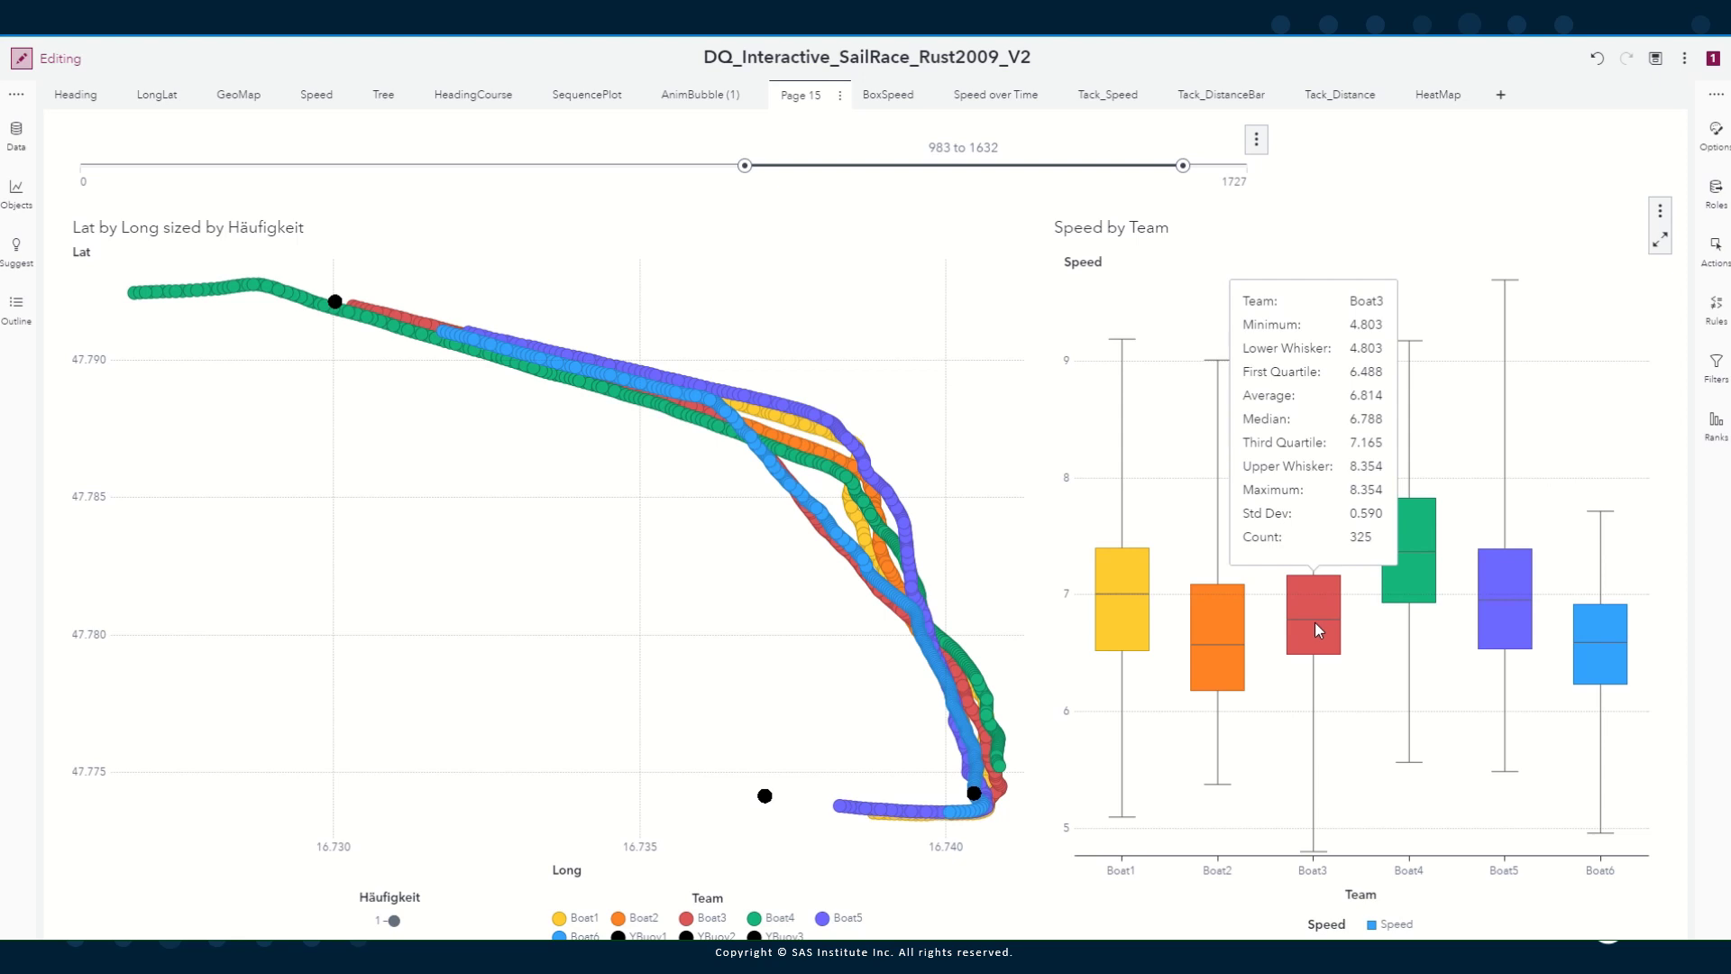
mouse_move(1596, 631)
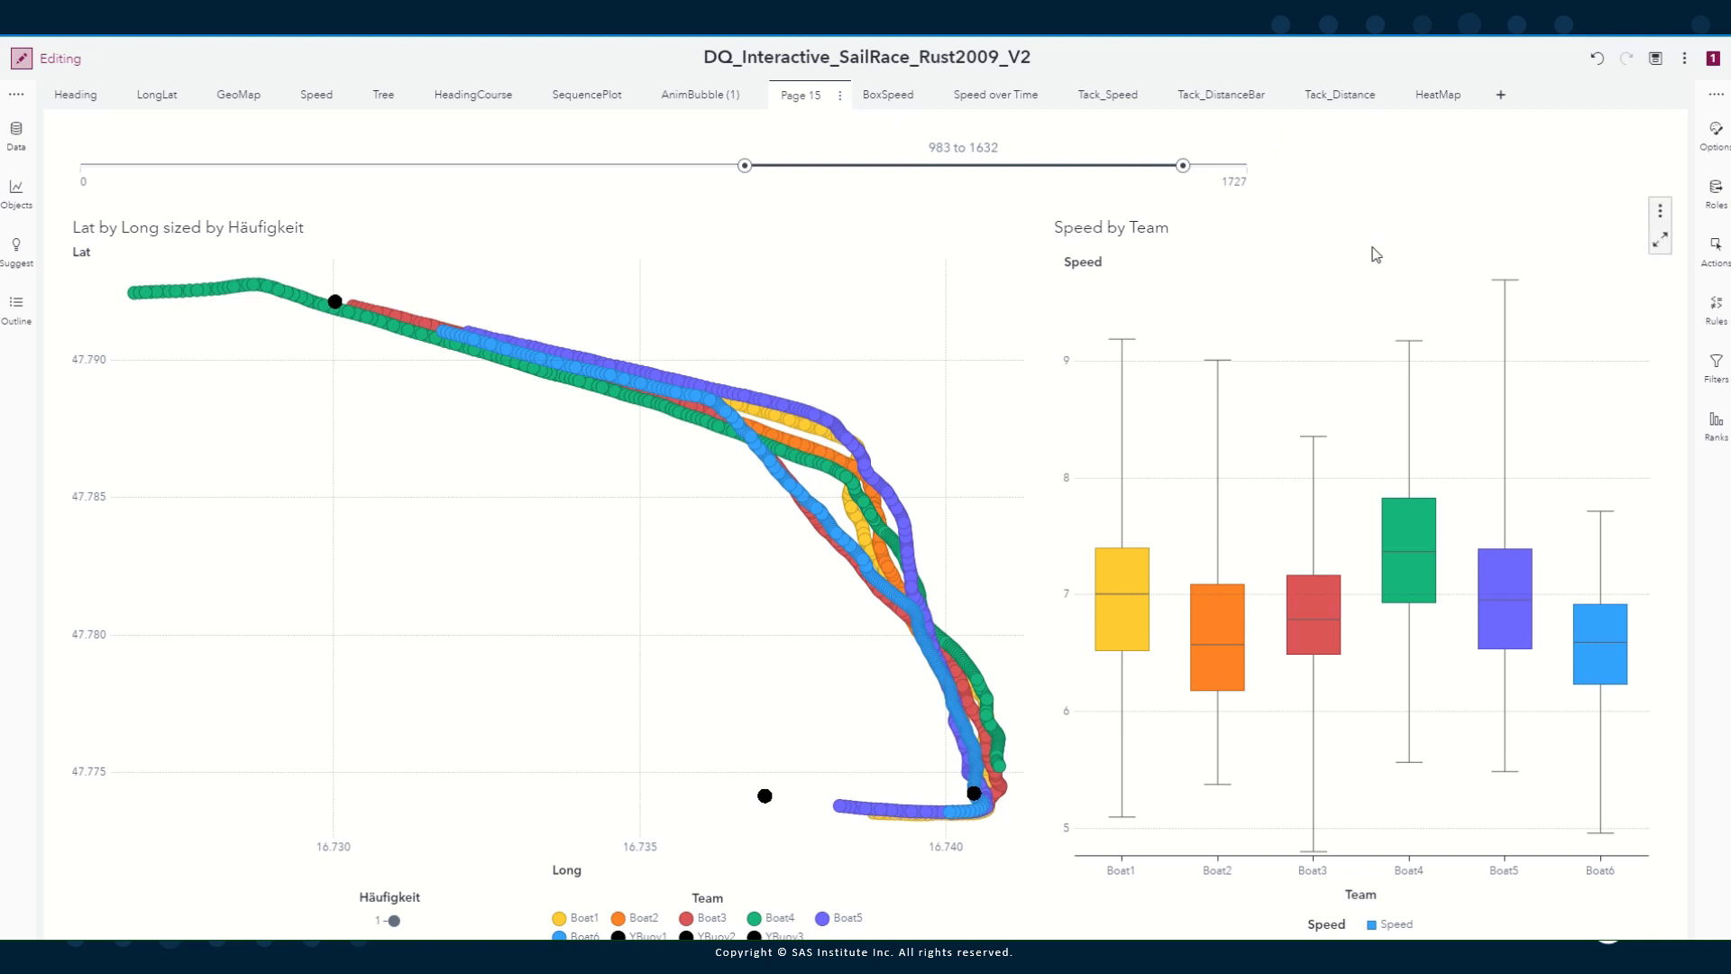
Duplicate Page 15 and delete the TeamSeqID slider from the copy
left_click(841, 99)
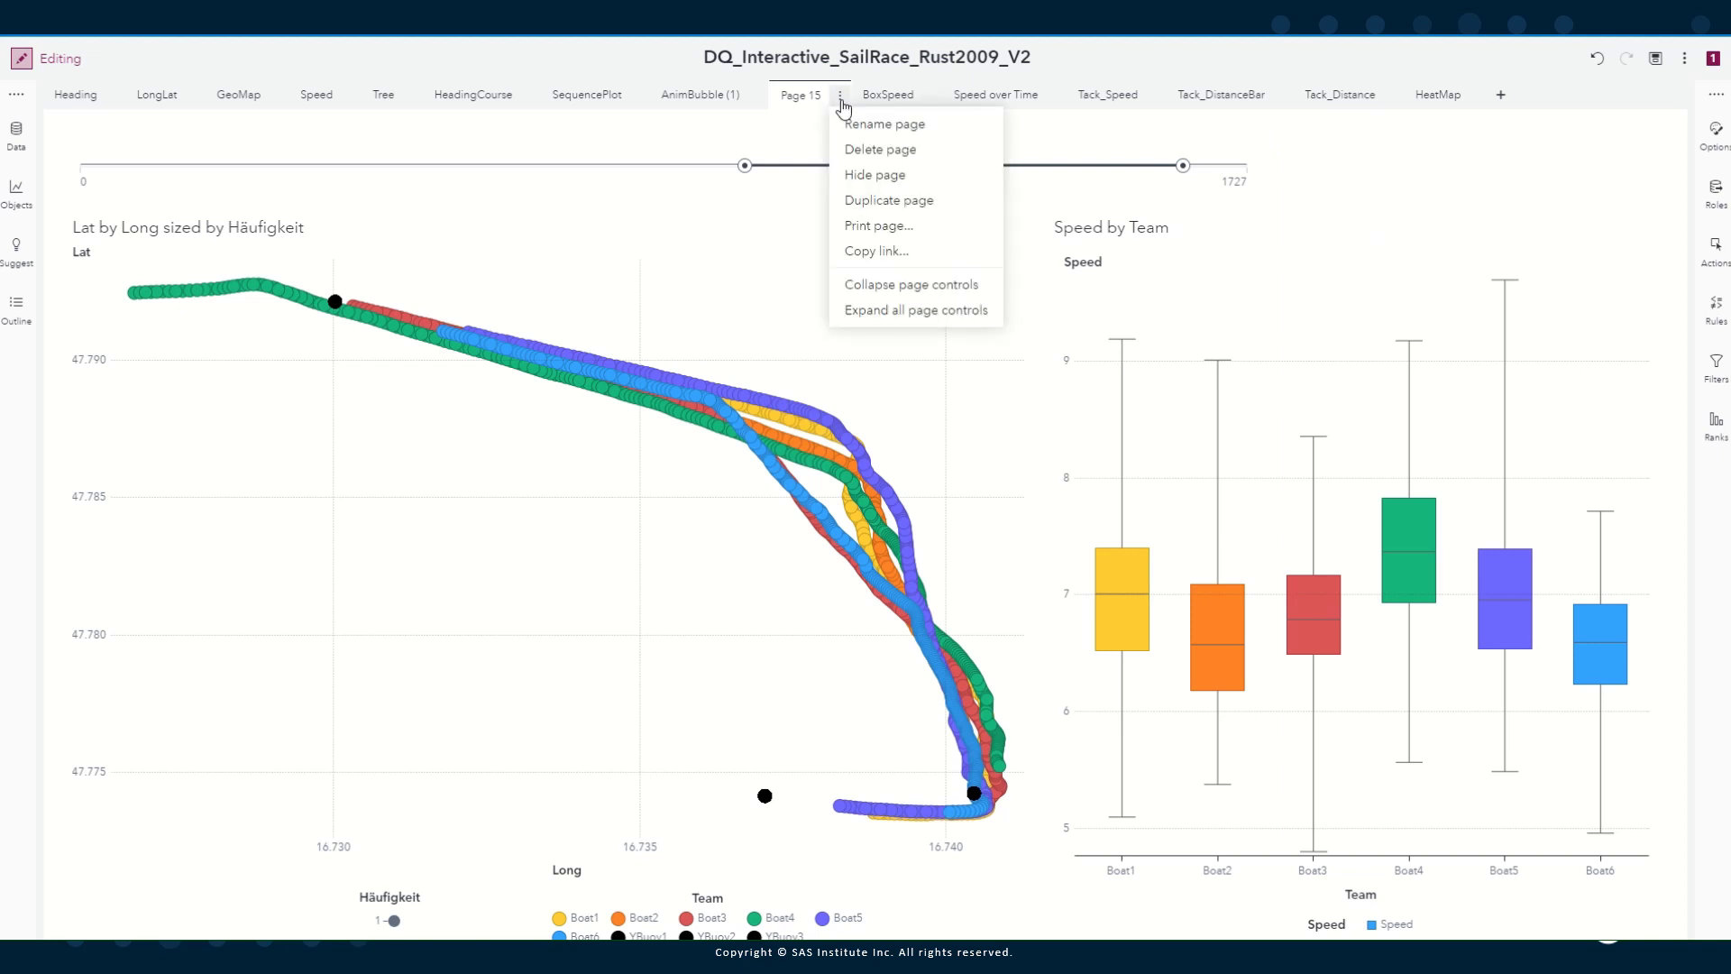
left_click(875, 200)
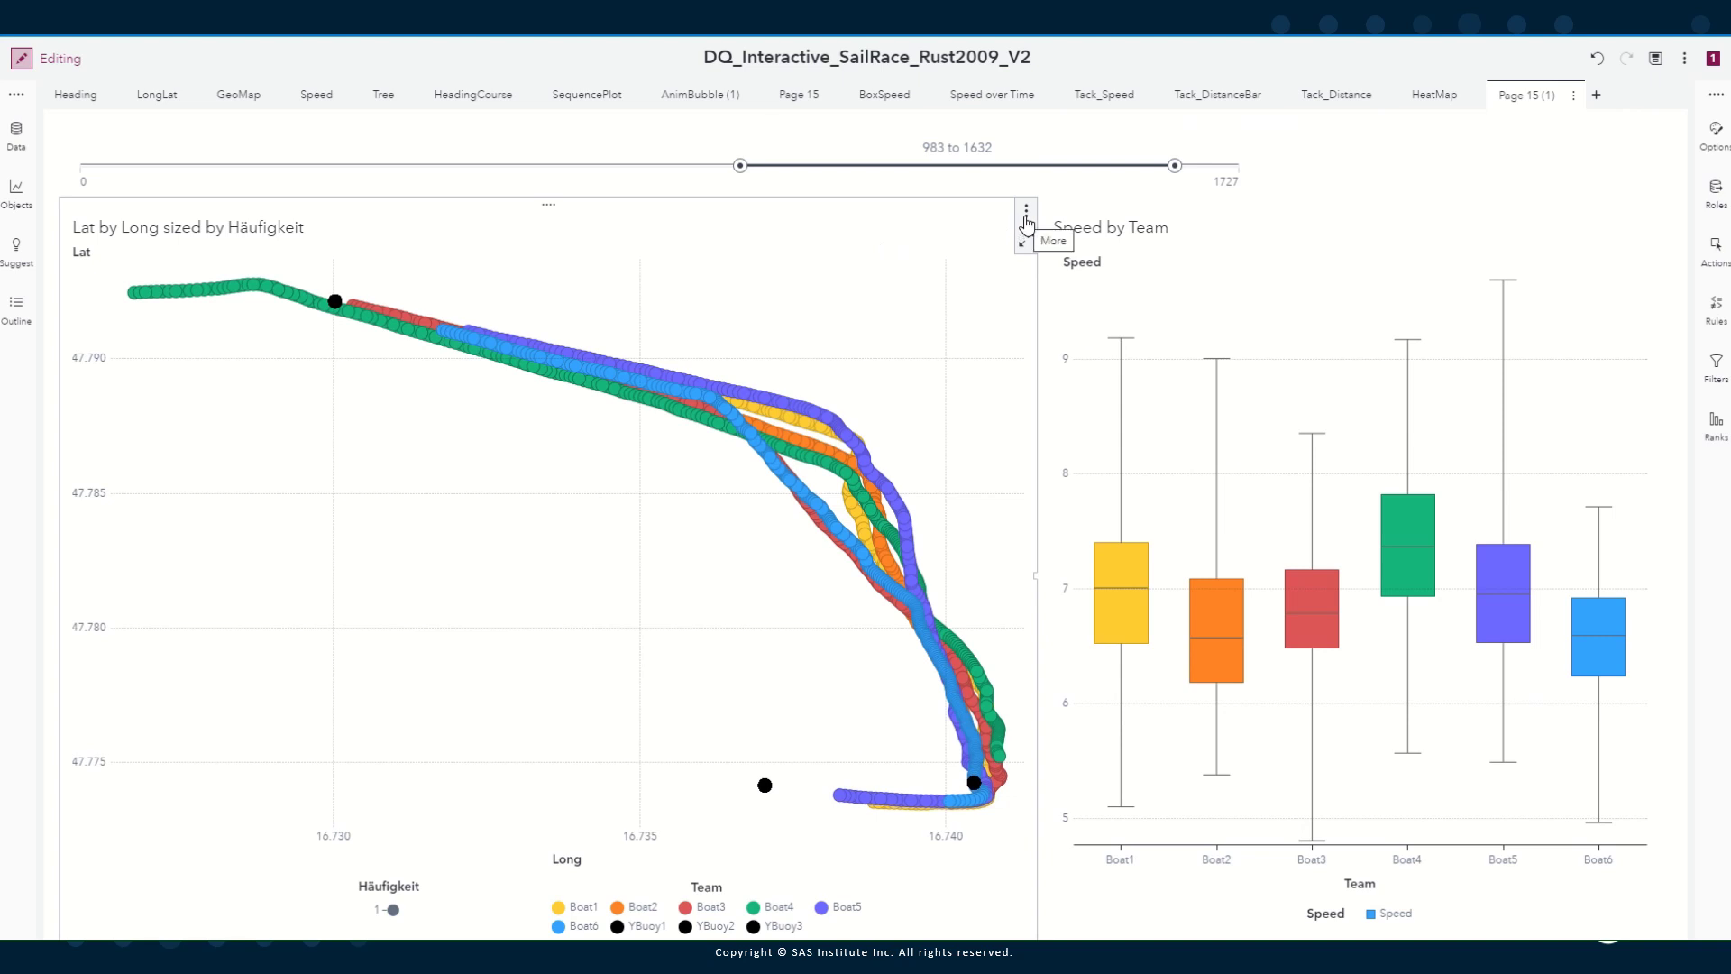
left_click(1247, 142)
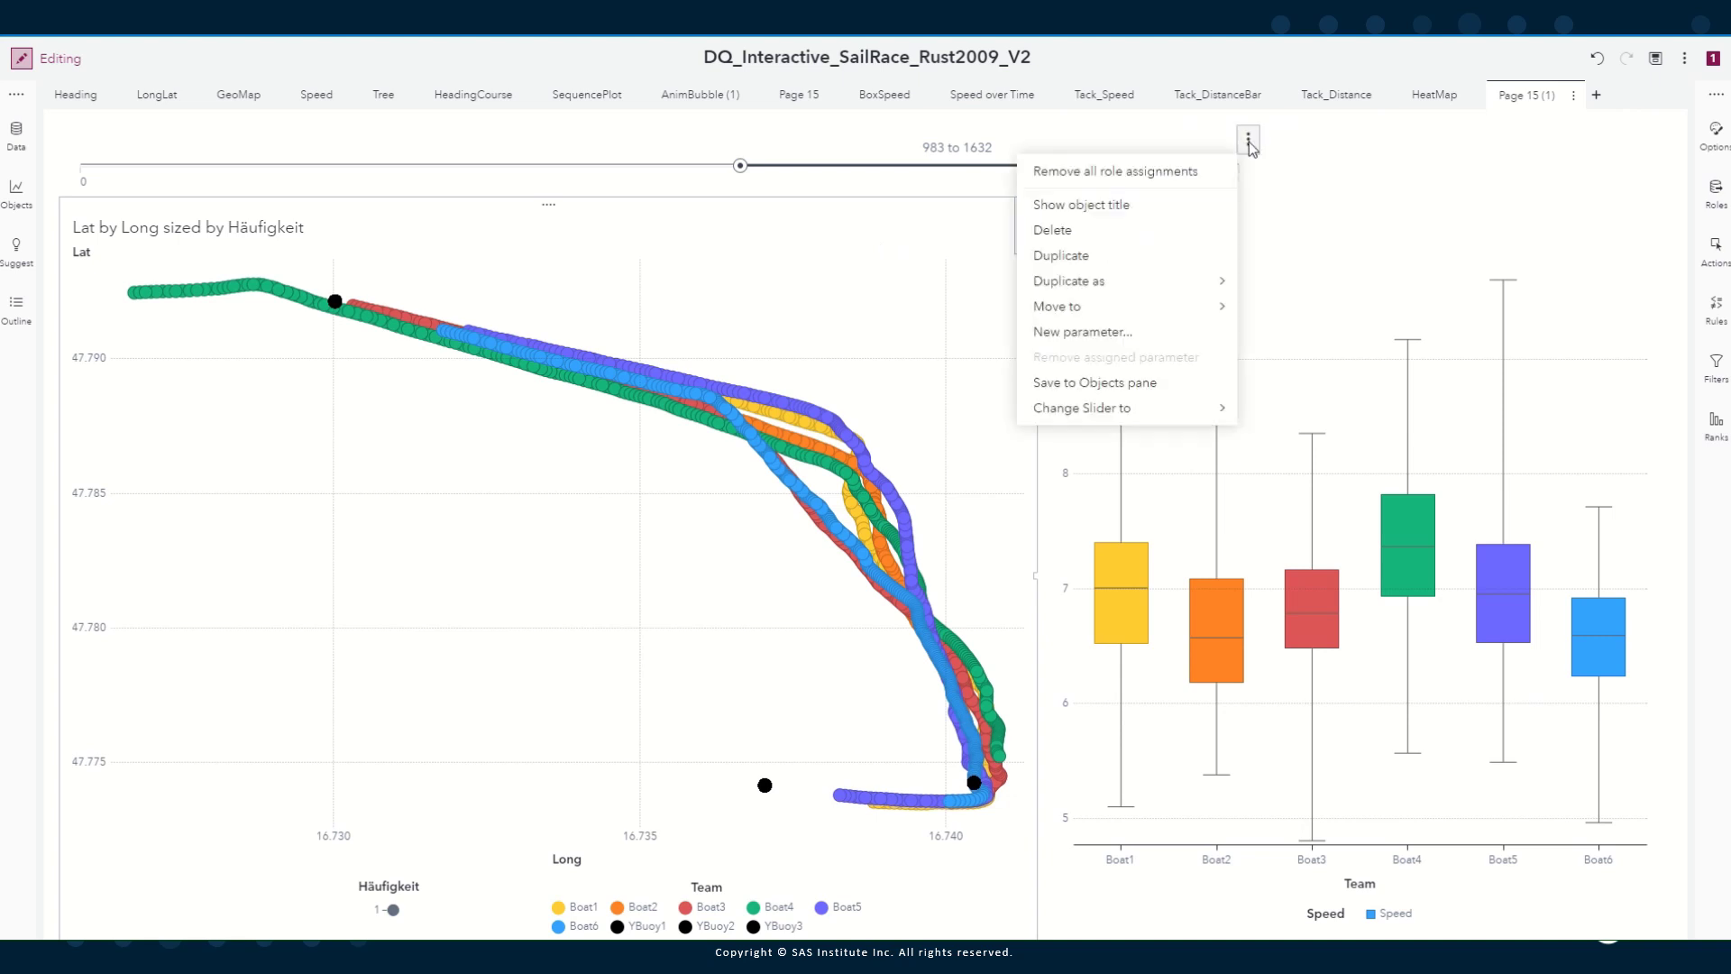
left_click(1053, 231)
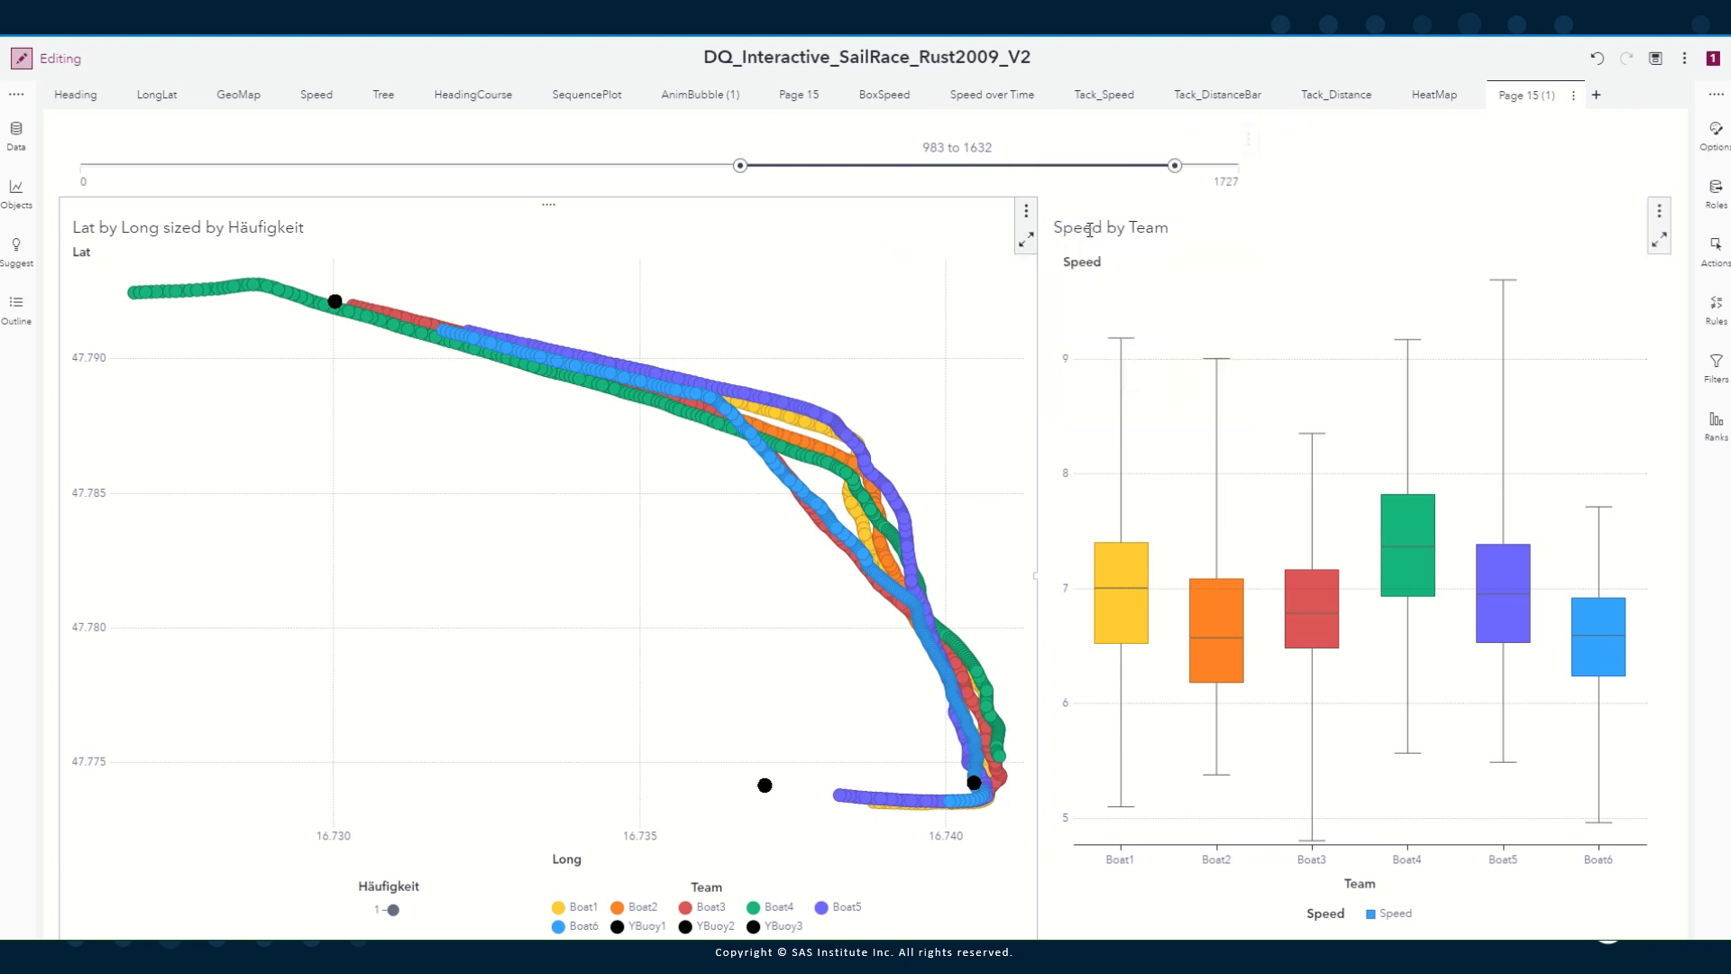
Add the Section category as a page prompt on the duplicated page
left_click(16, 135)
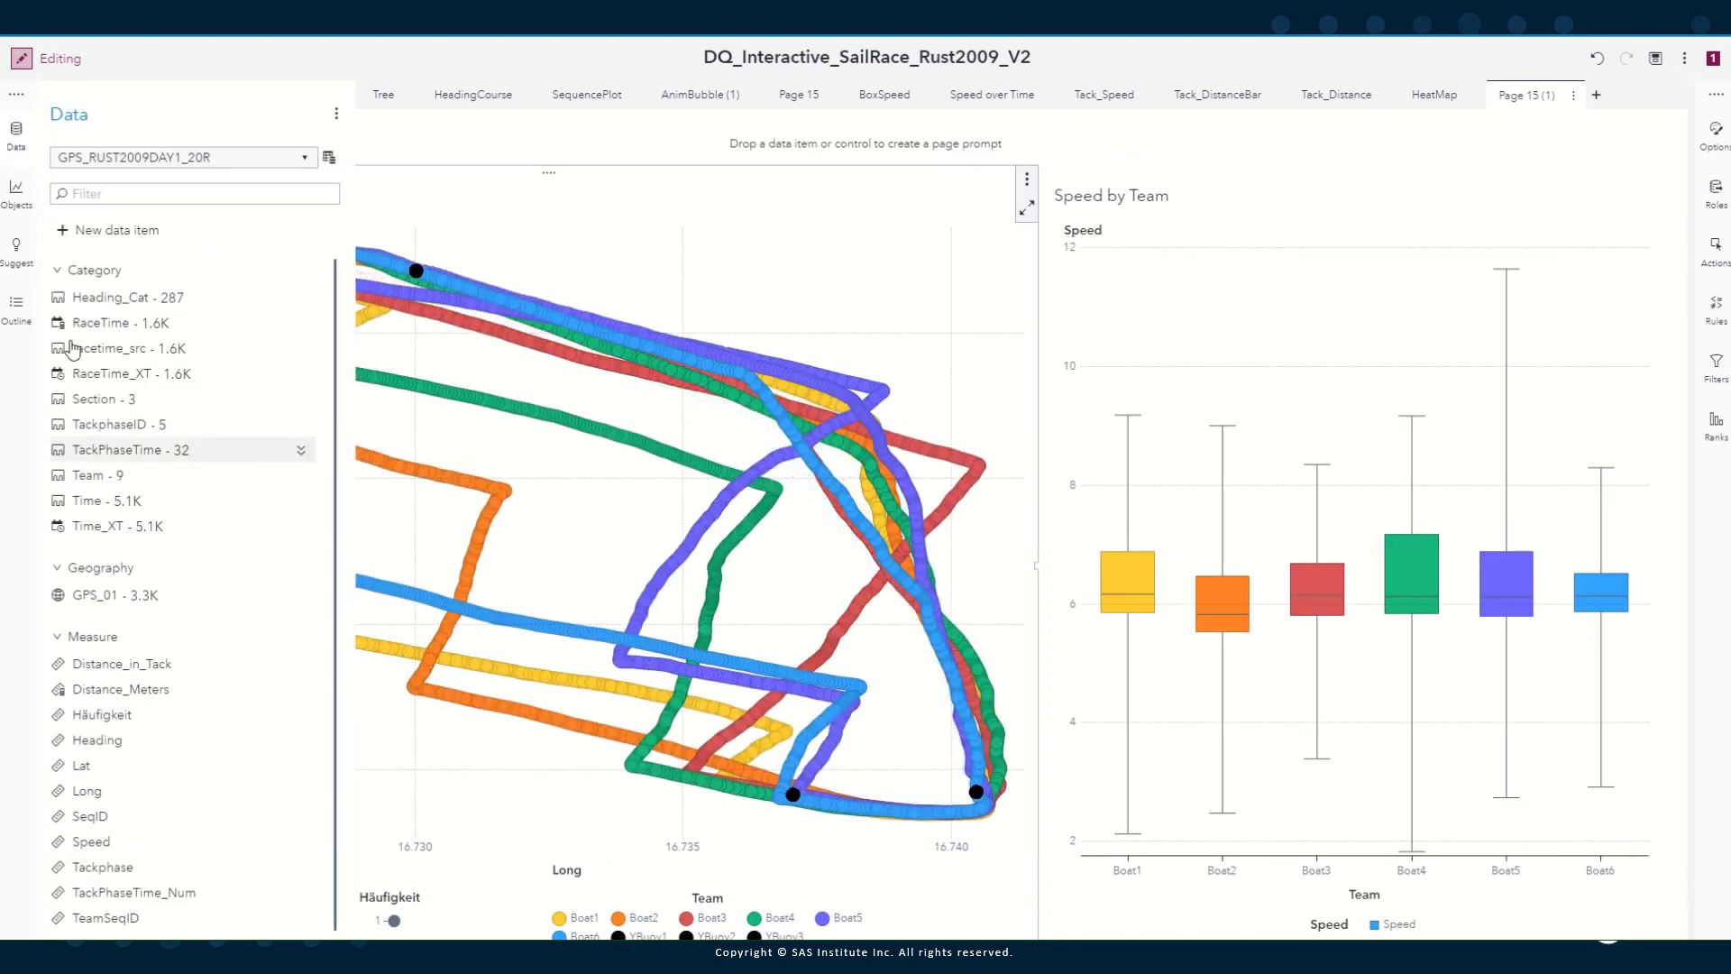
left_click_drag(101, 399, 784, 155)
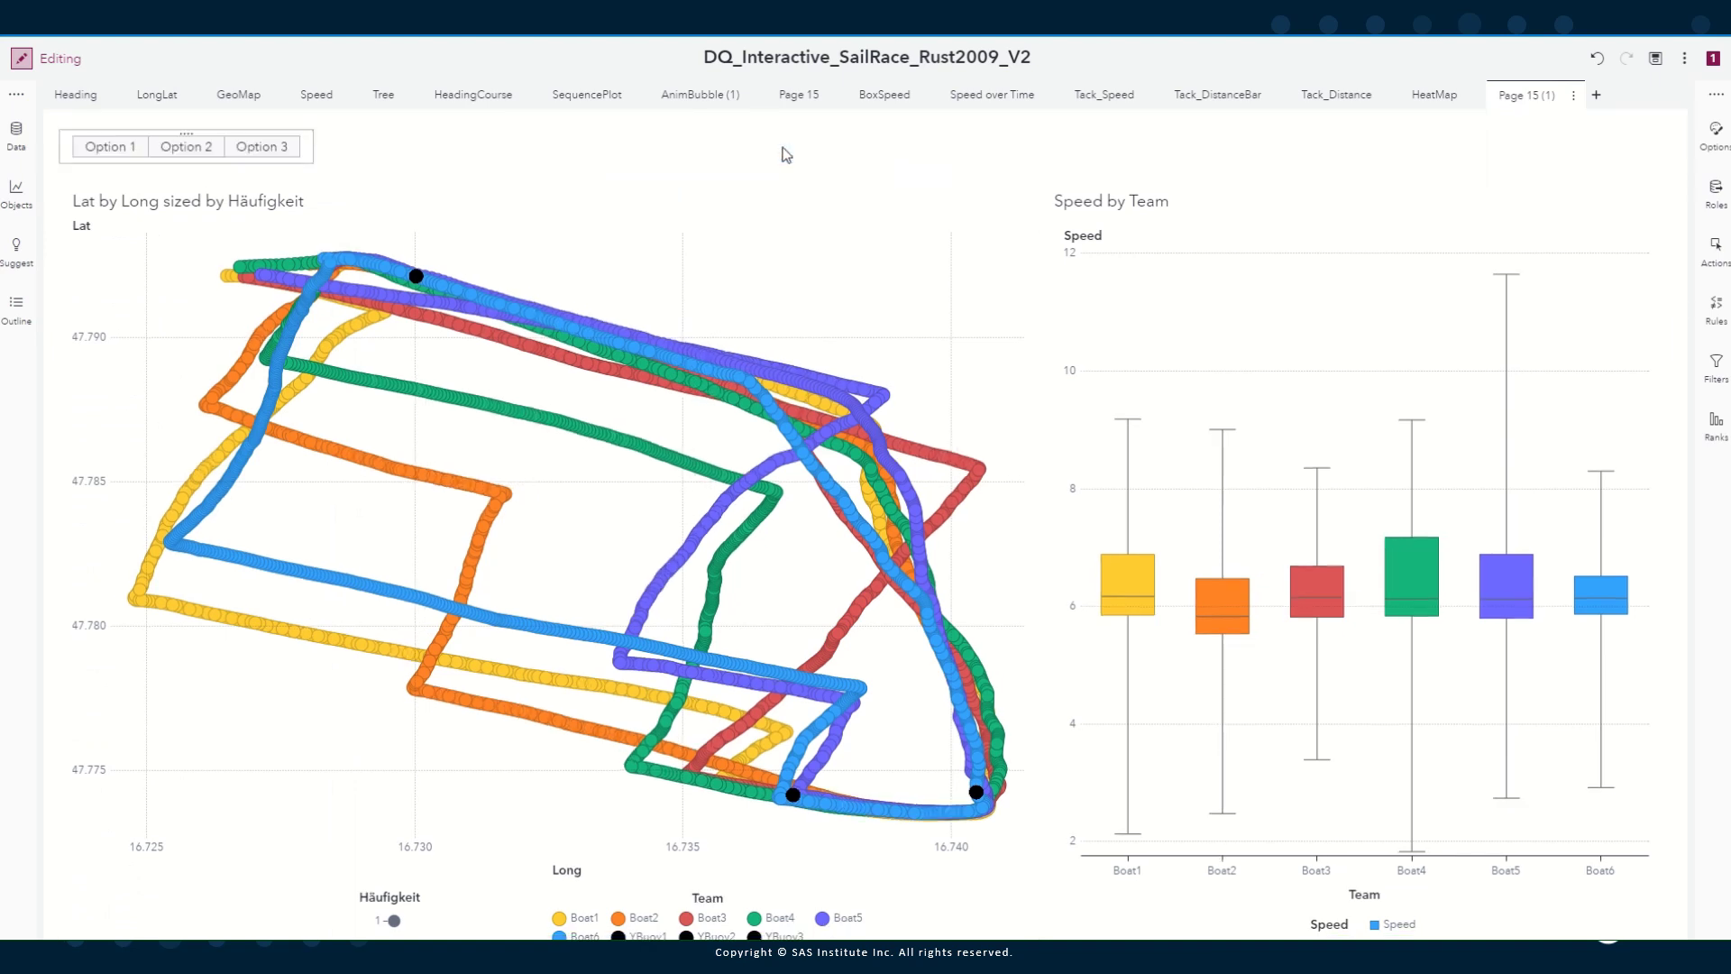
Delete the Lat by Long bubble plot from the duplicated page
left_click(811, 263)
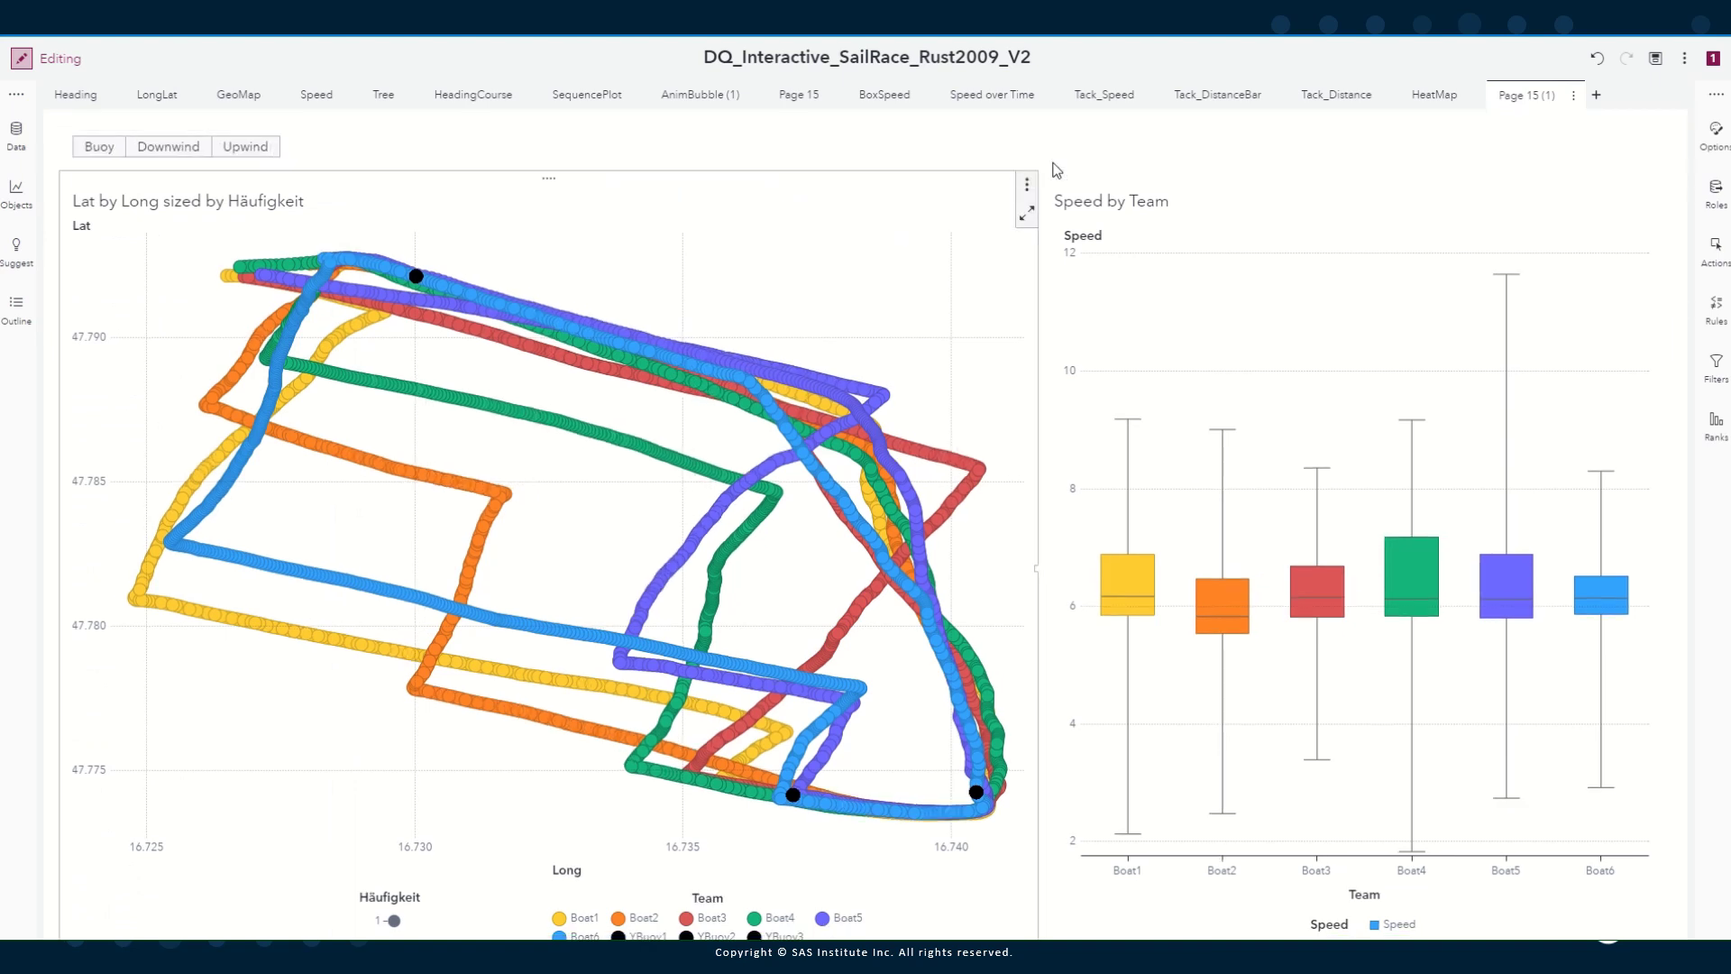
left_click(1026, 184)
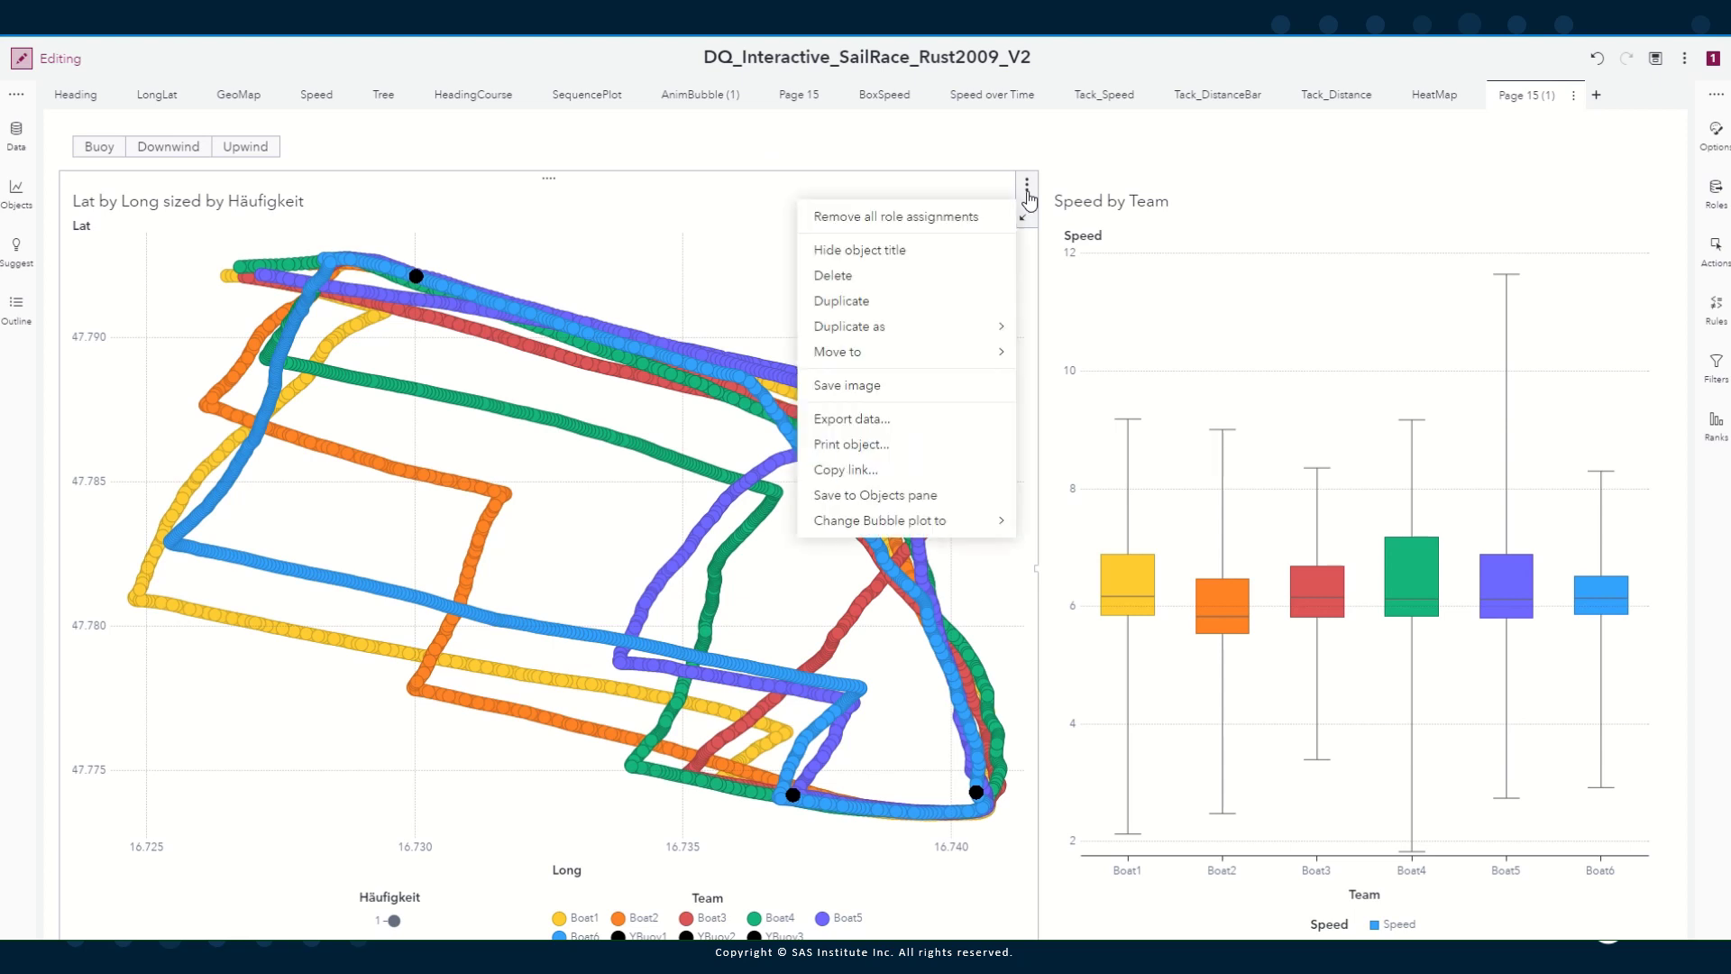
left_click(934, 275)
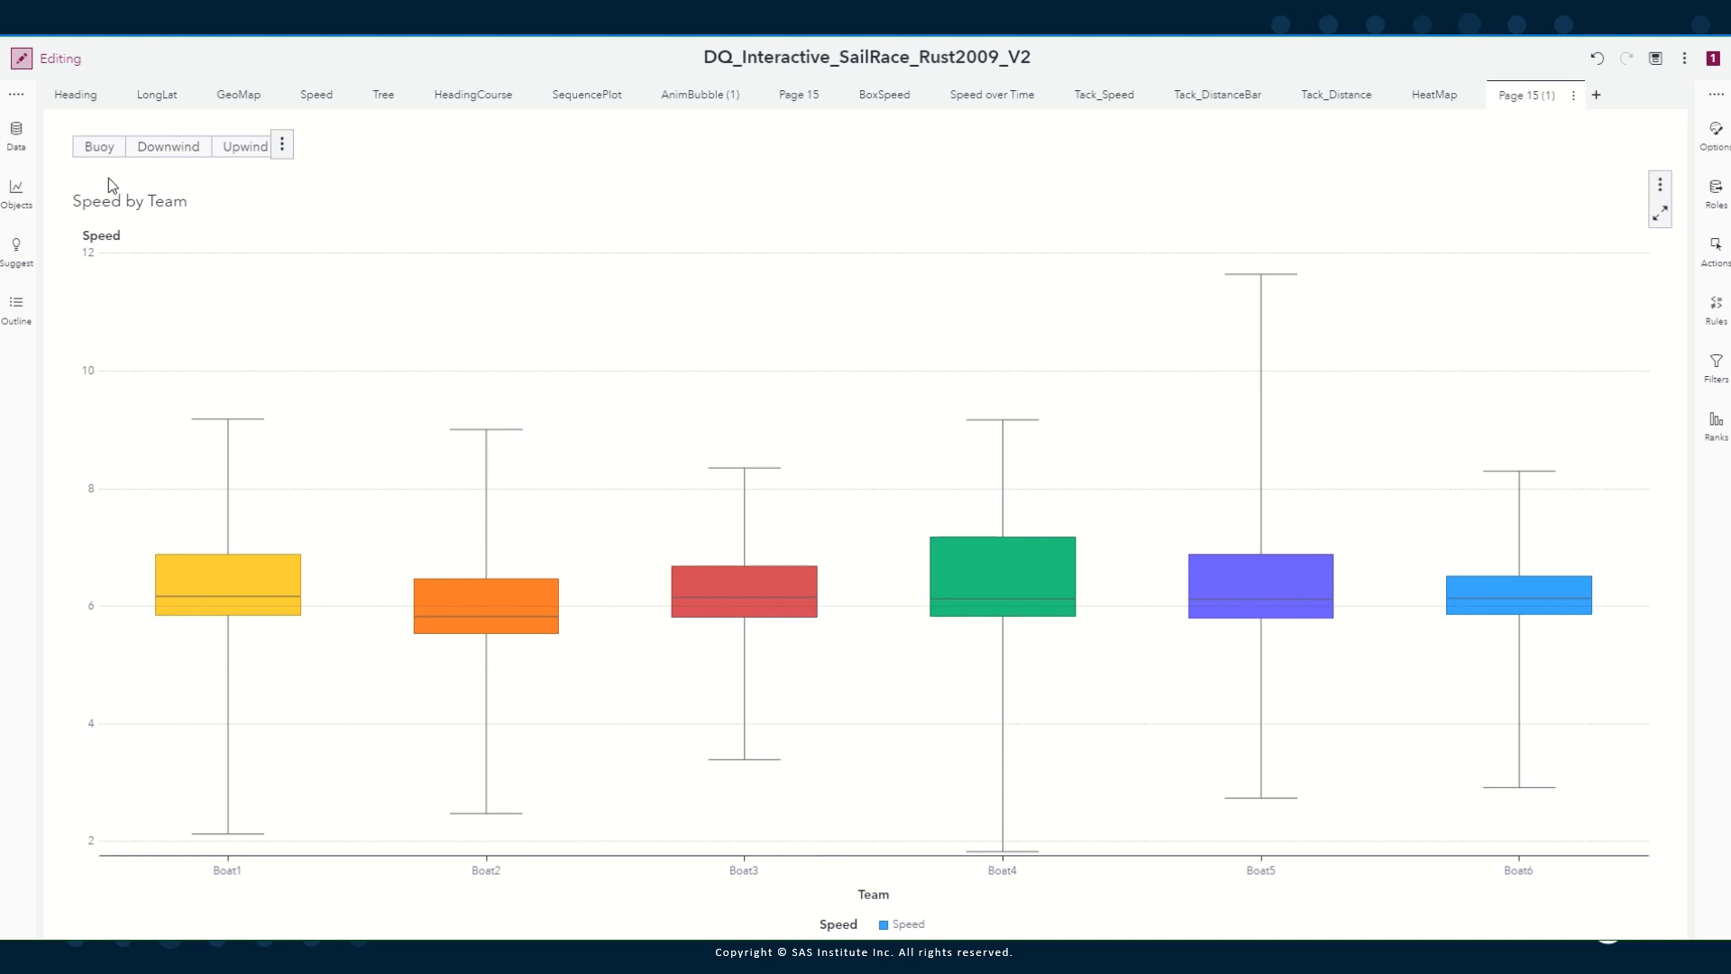
Examine the simple numeric and Boolean operators offered for a new calculated item, then discard the item
left_click(14, 137)
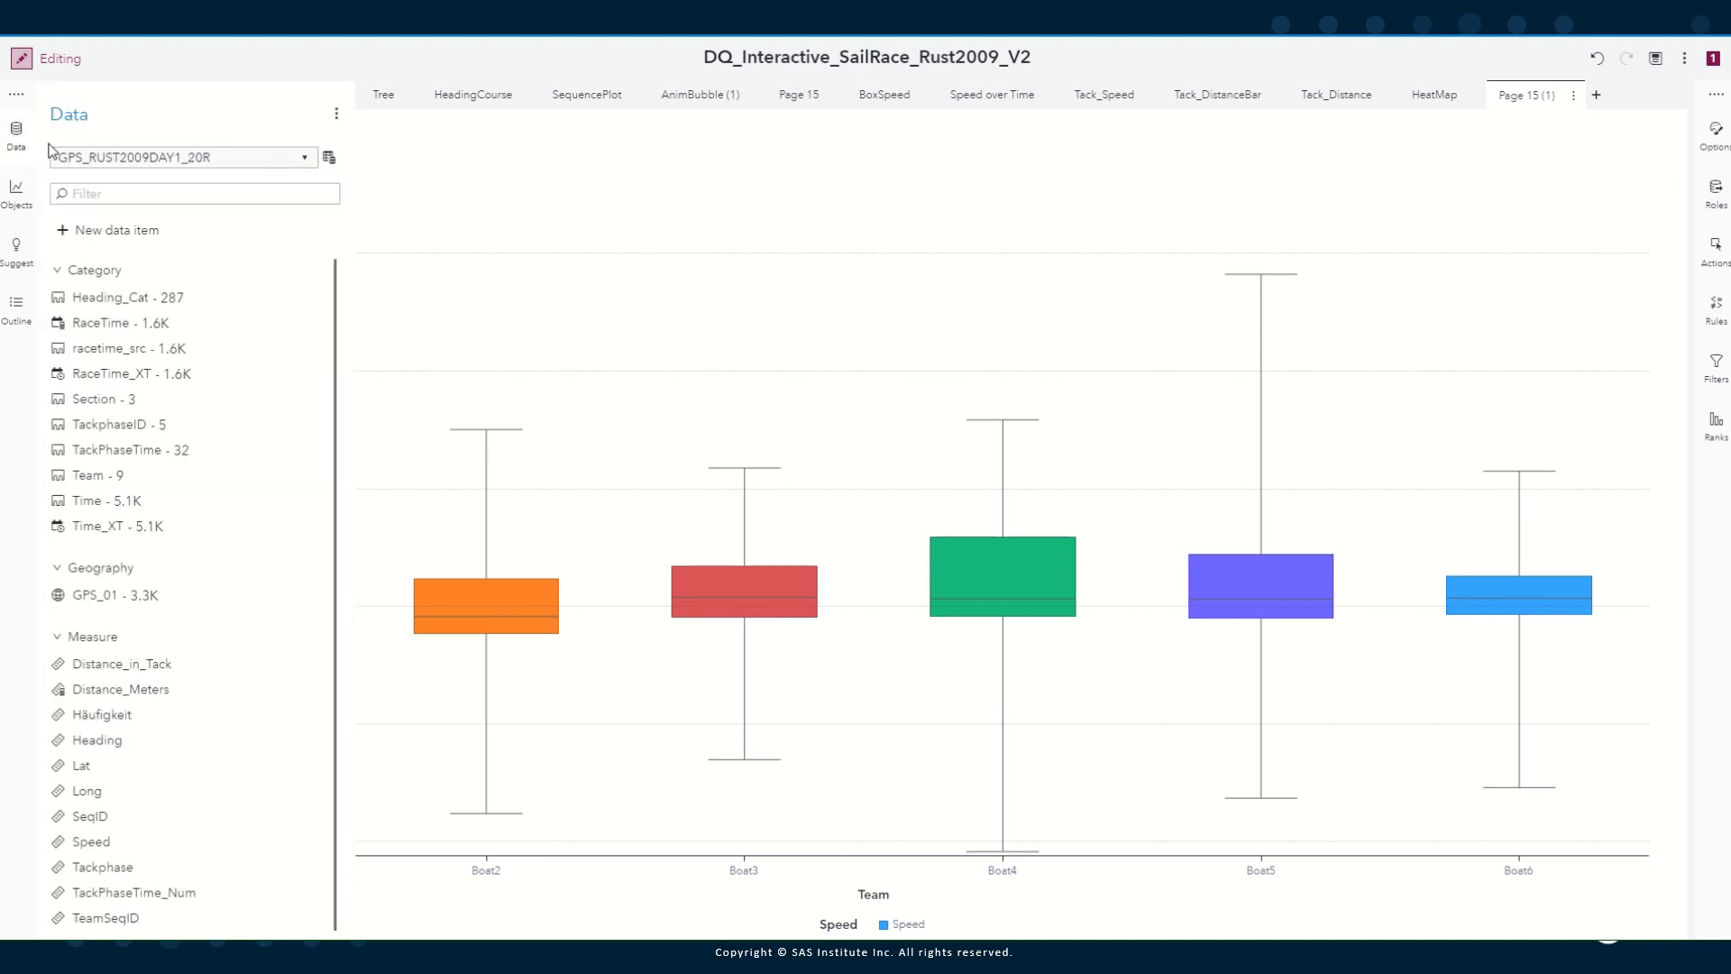
left_click(104, 237)
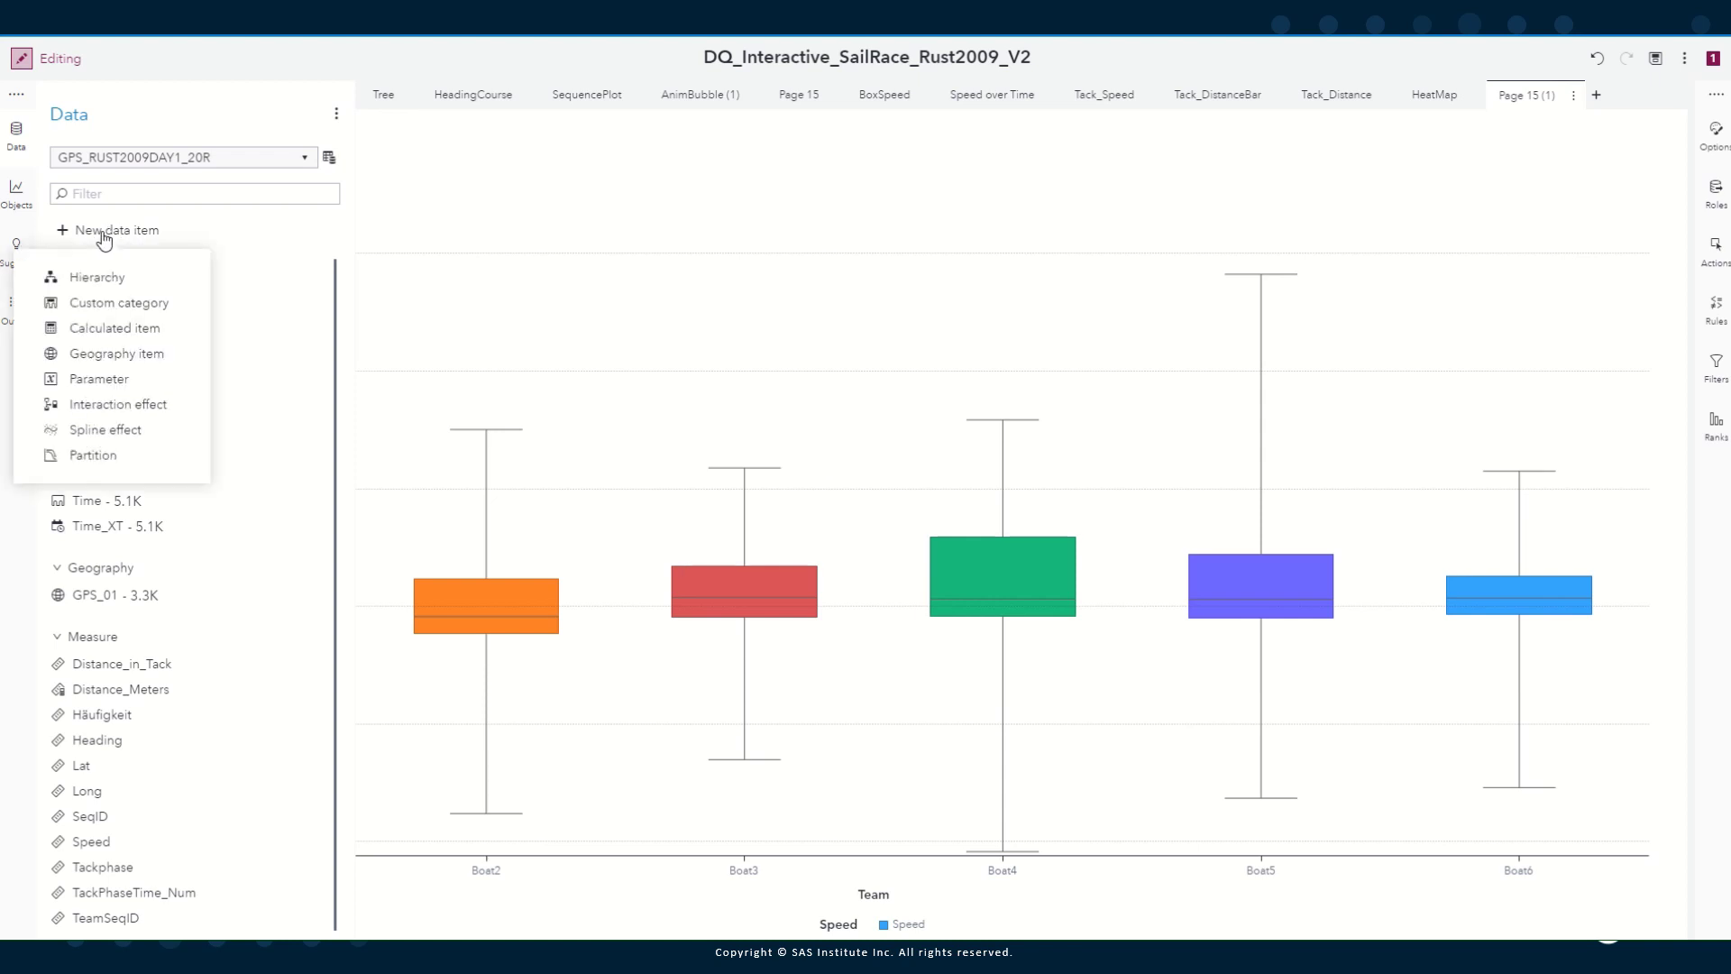
left_click(97, 330)
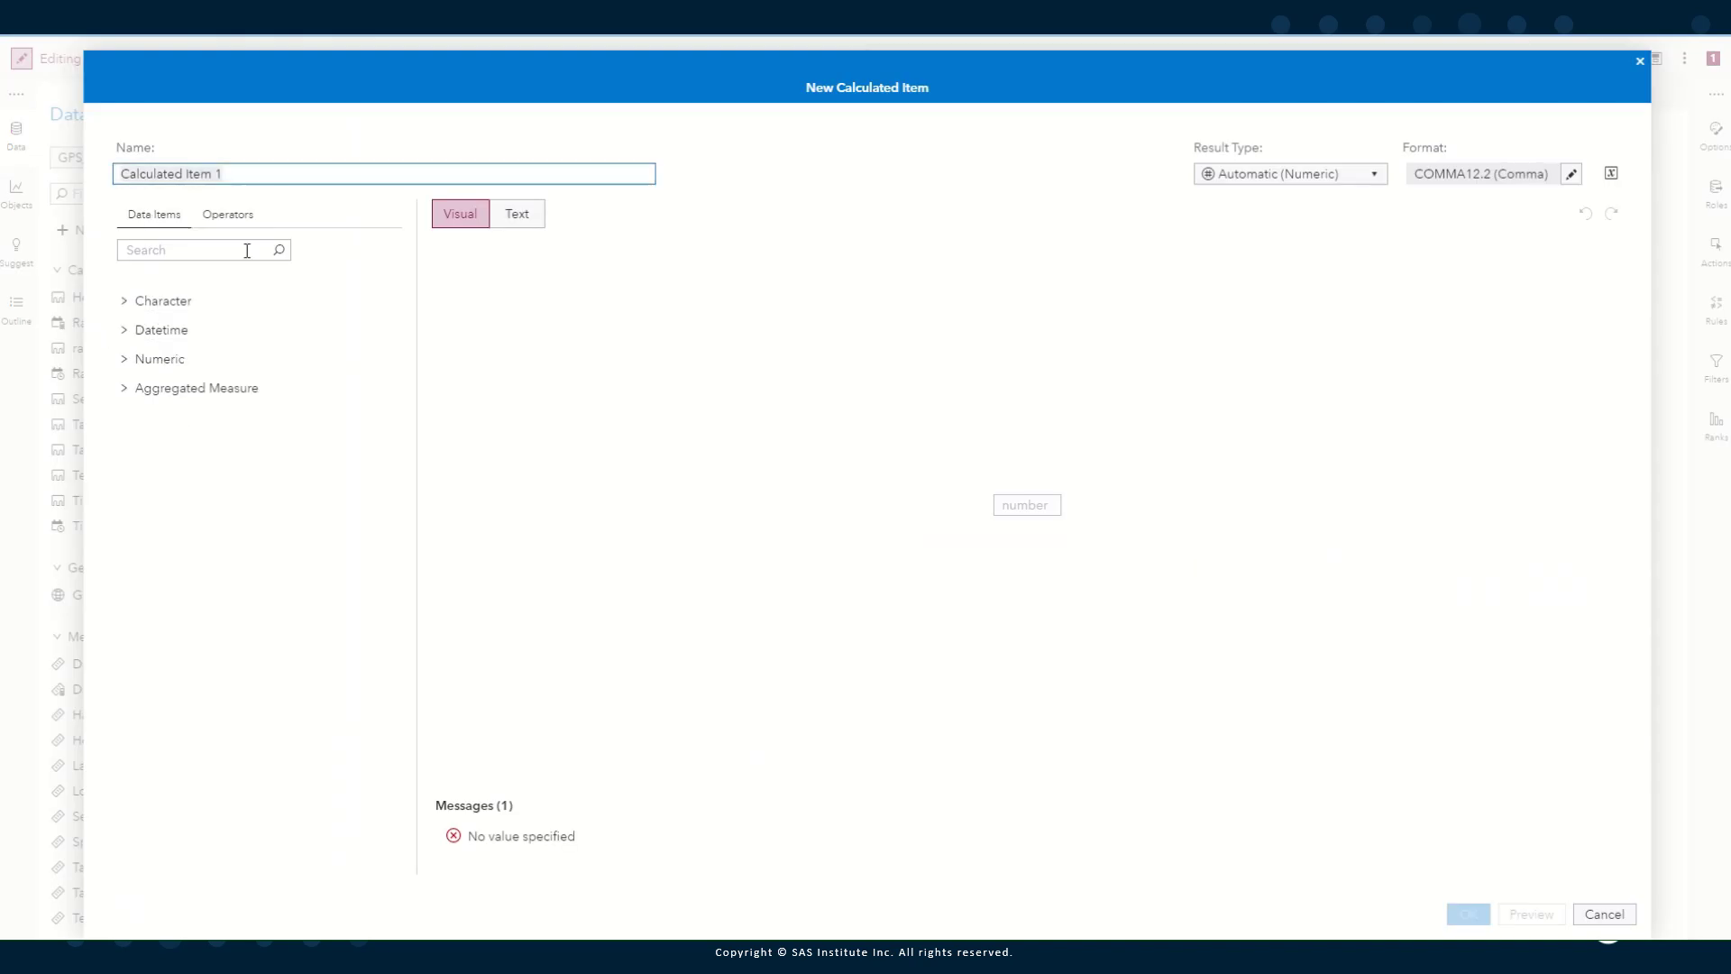
left_click(226, 214)
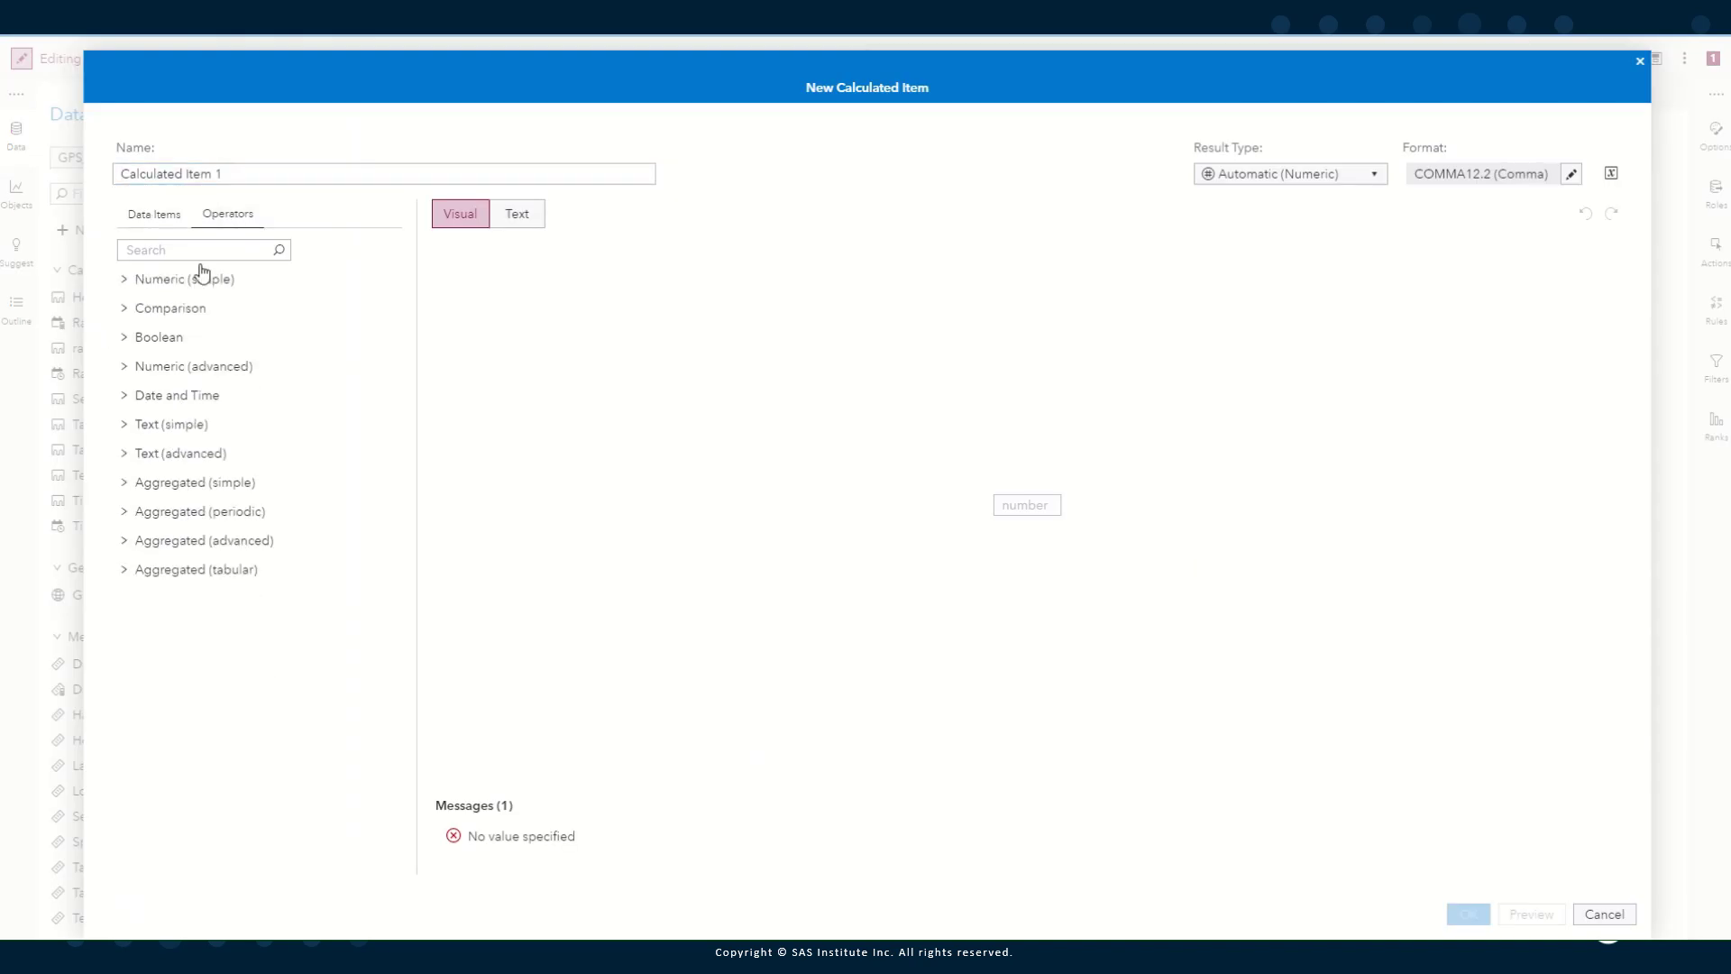
left_click(127, 285)
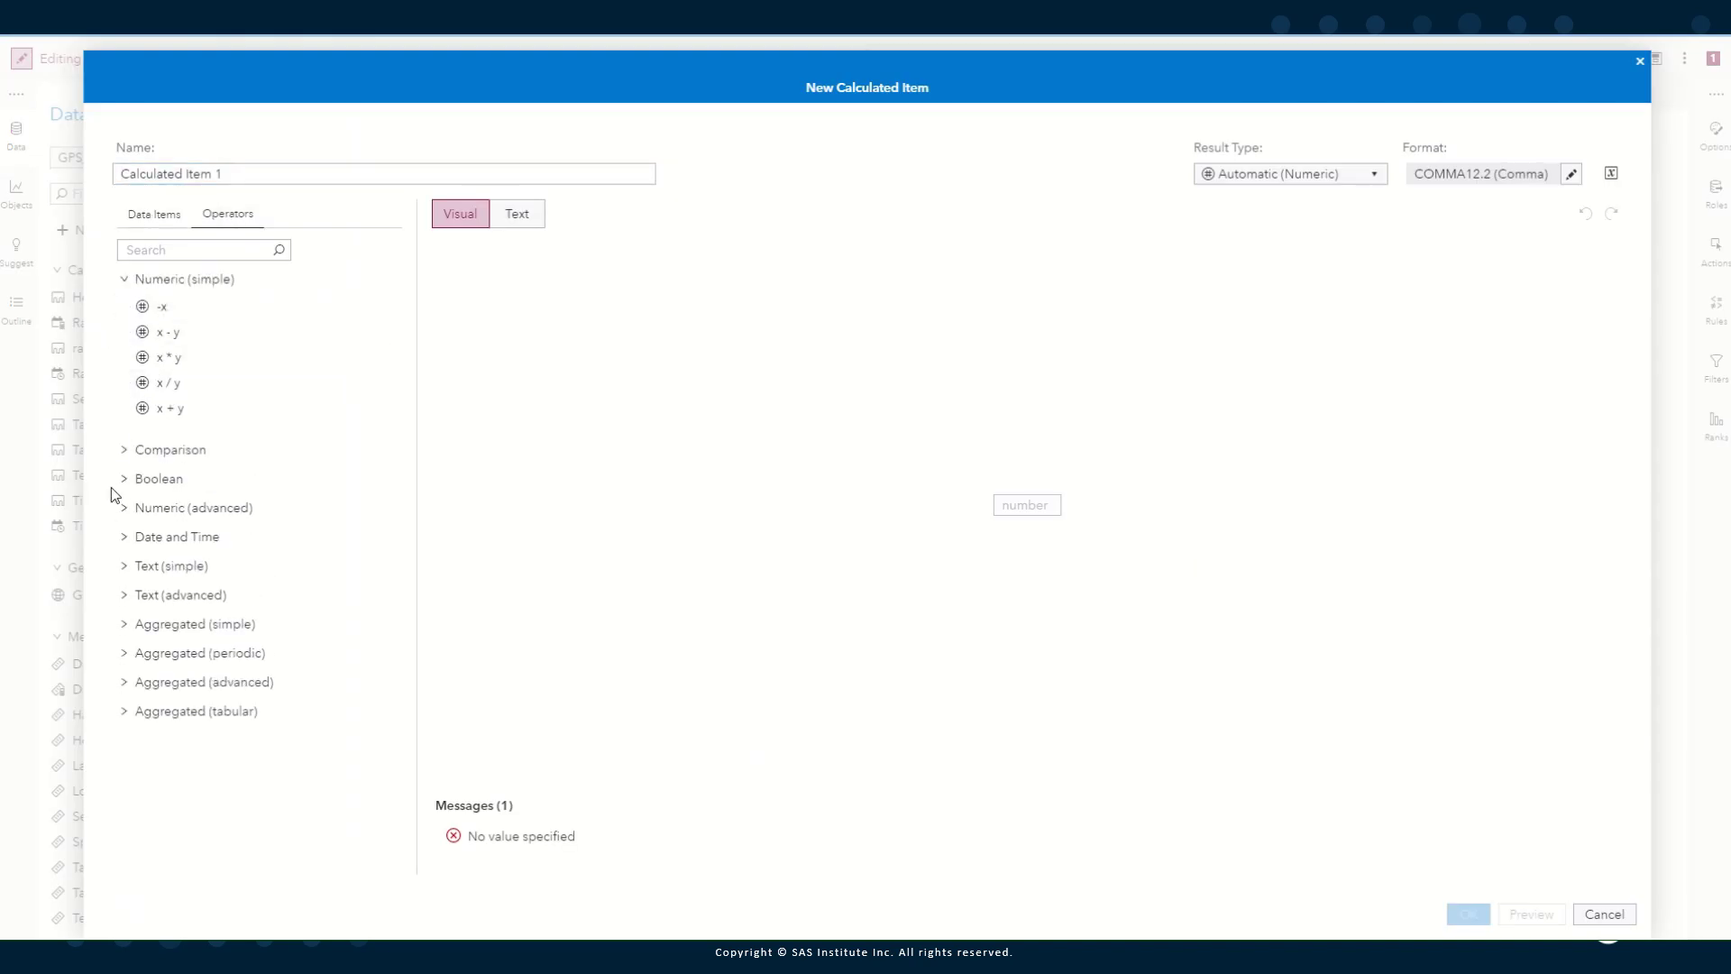
left_click(124, 479)
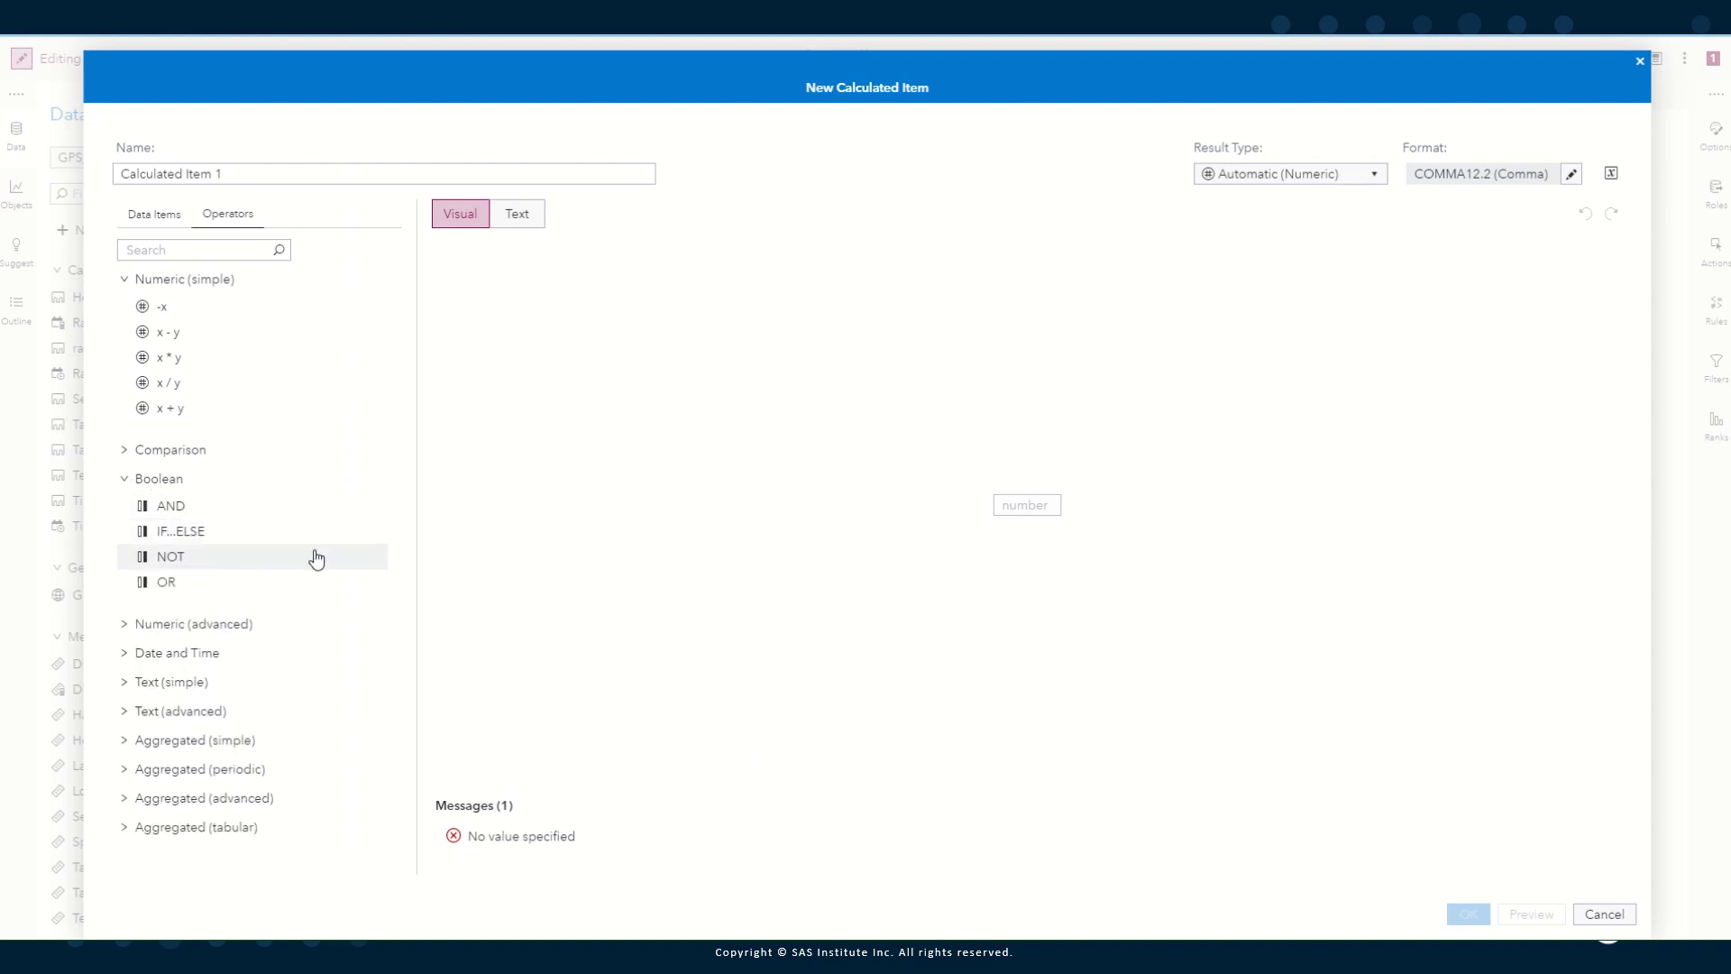
left_click(1604, 914)
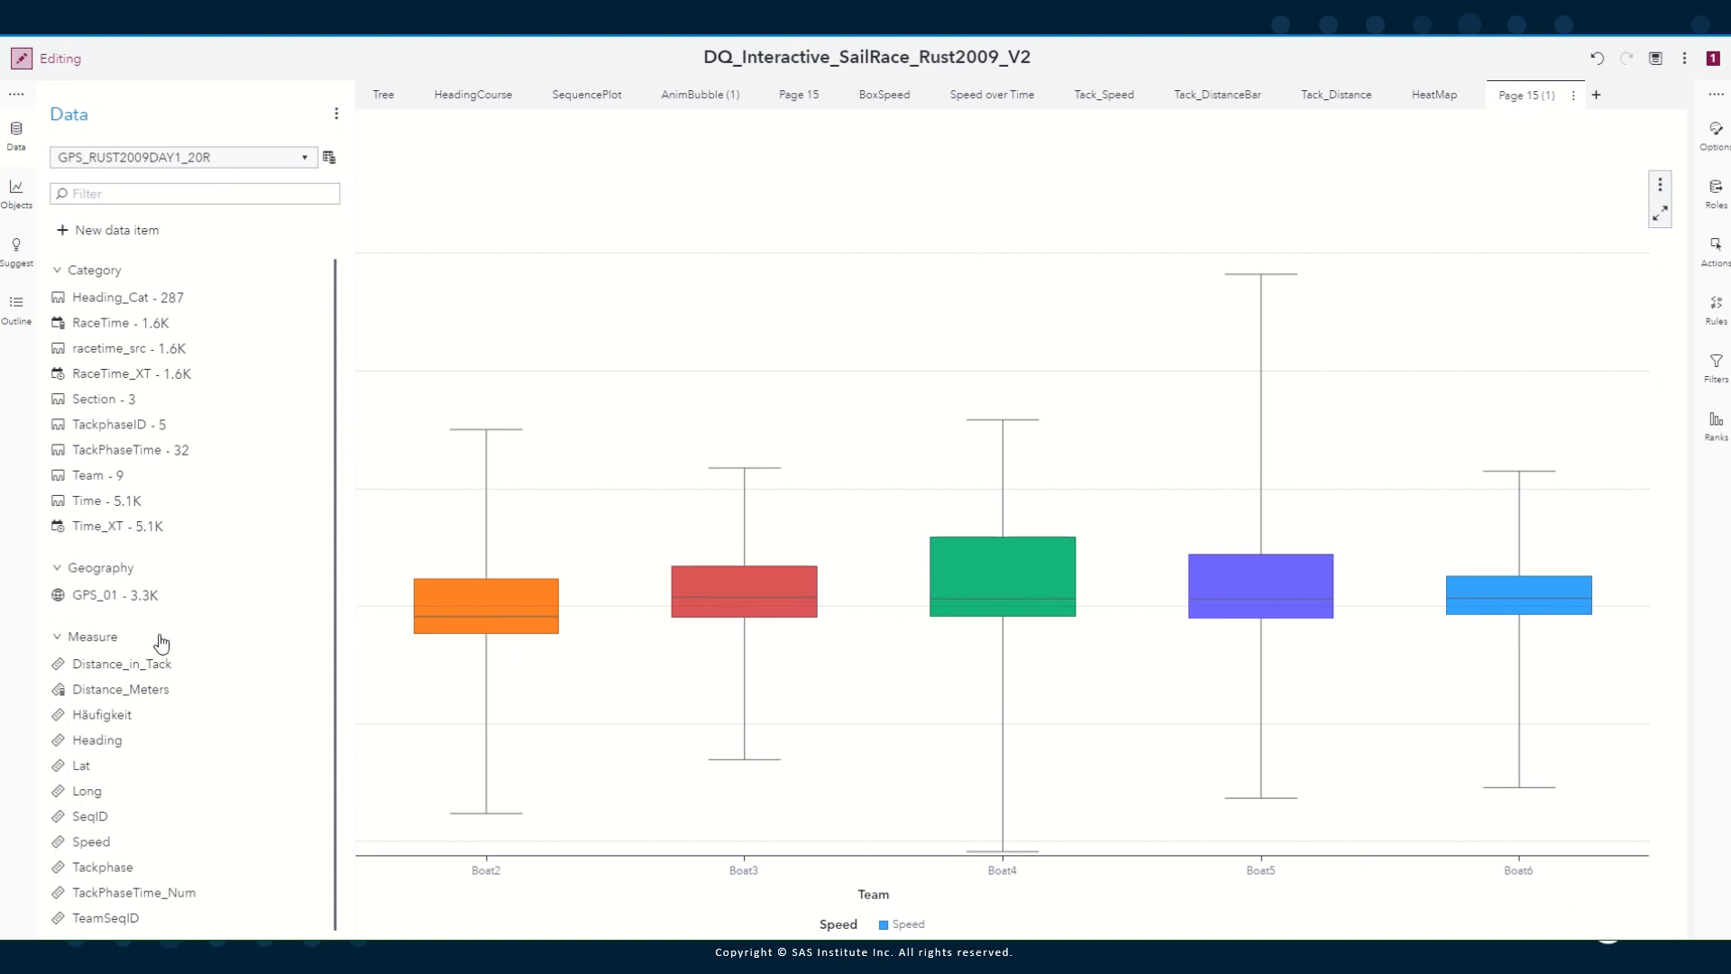
Examine the formula of the Distance_Meters calculated item in visual and text form without changing it
right_click(126, 700)
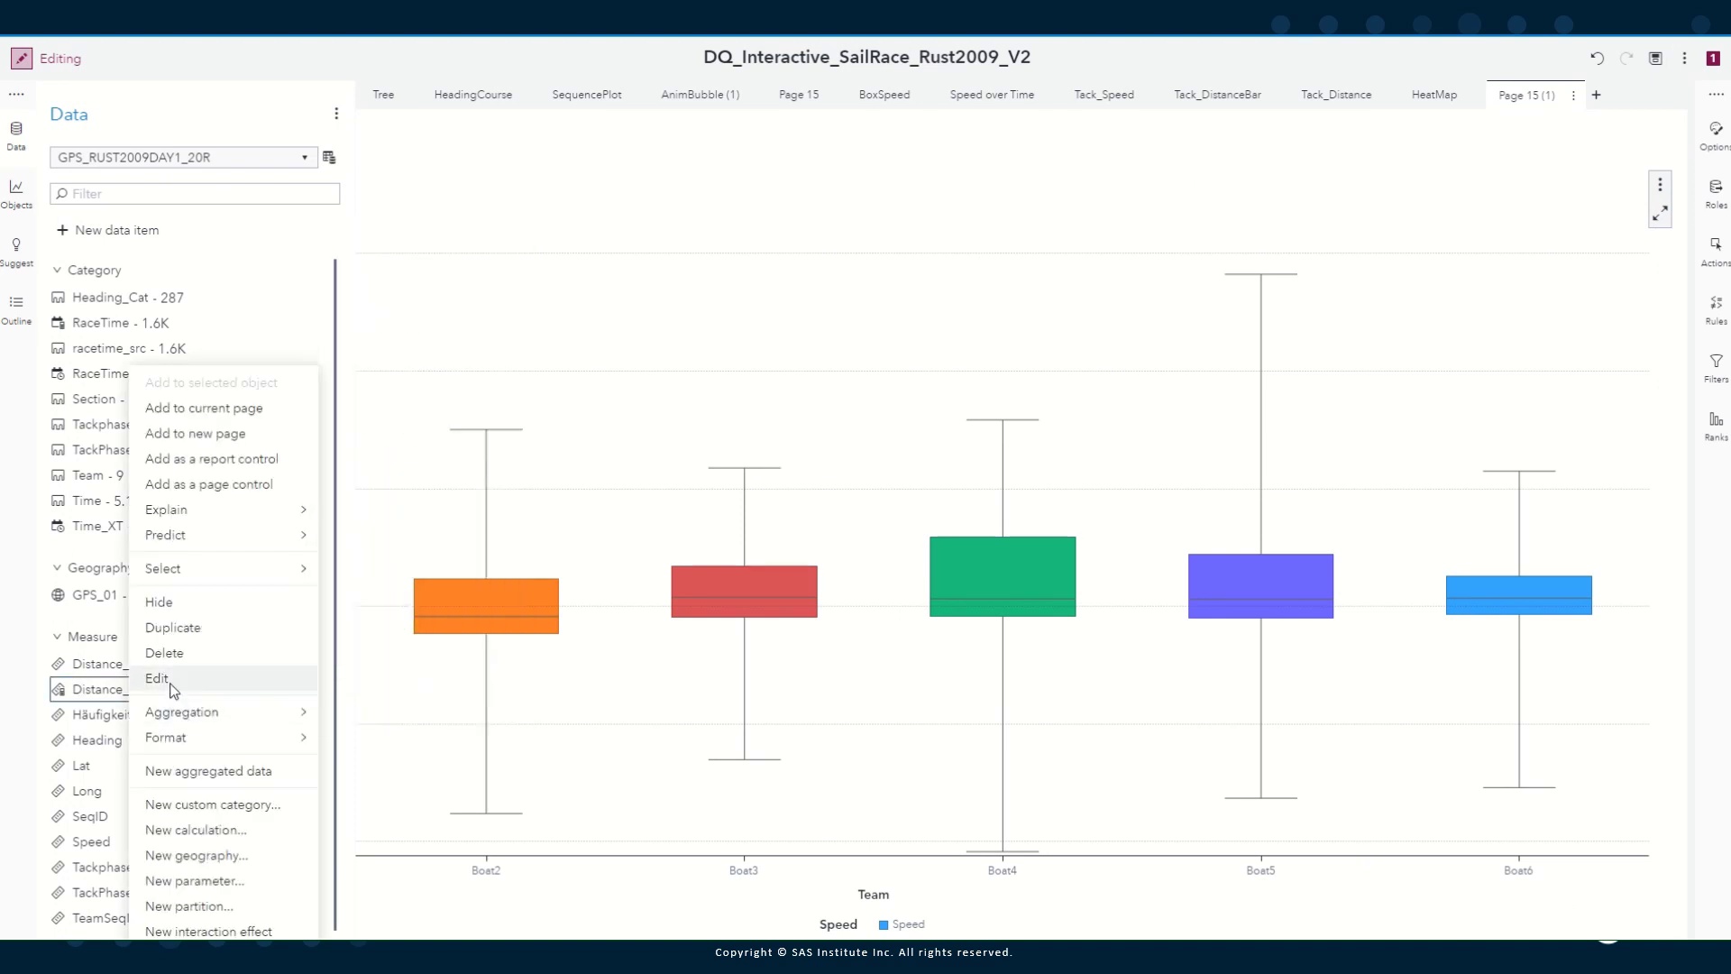
left_click(173, 688)
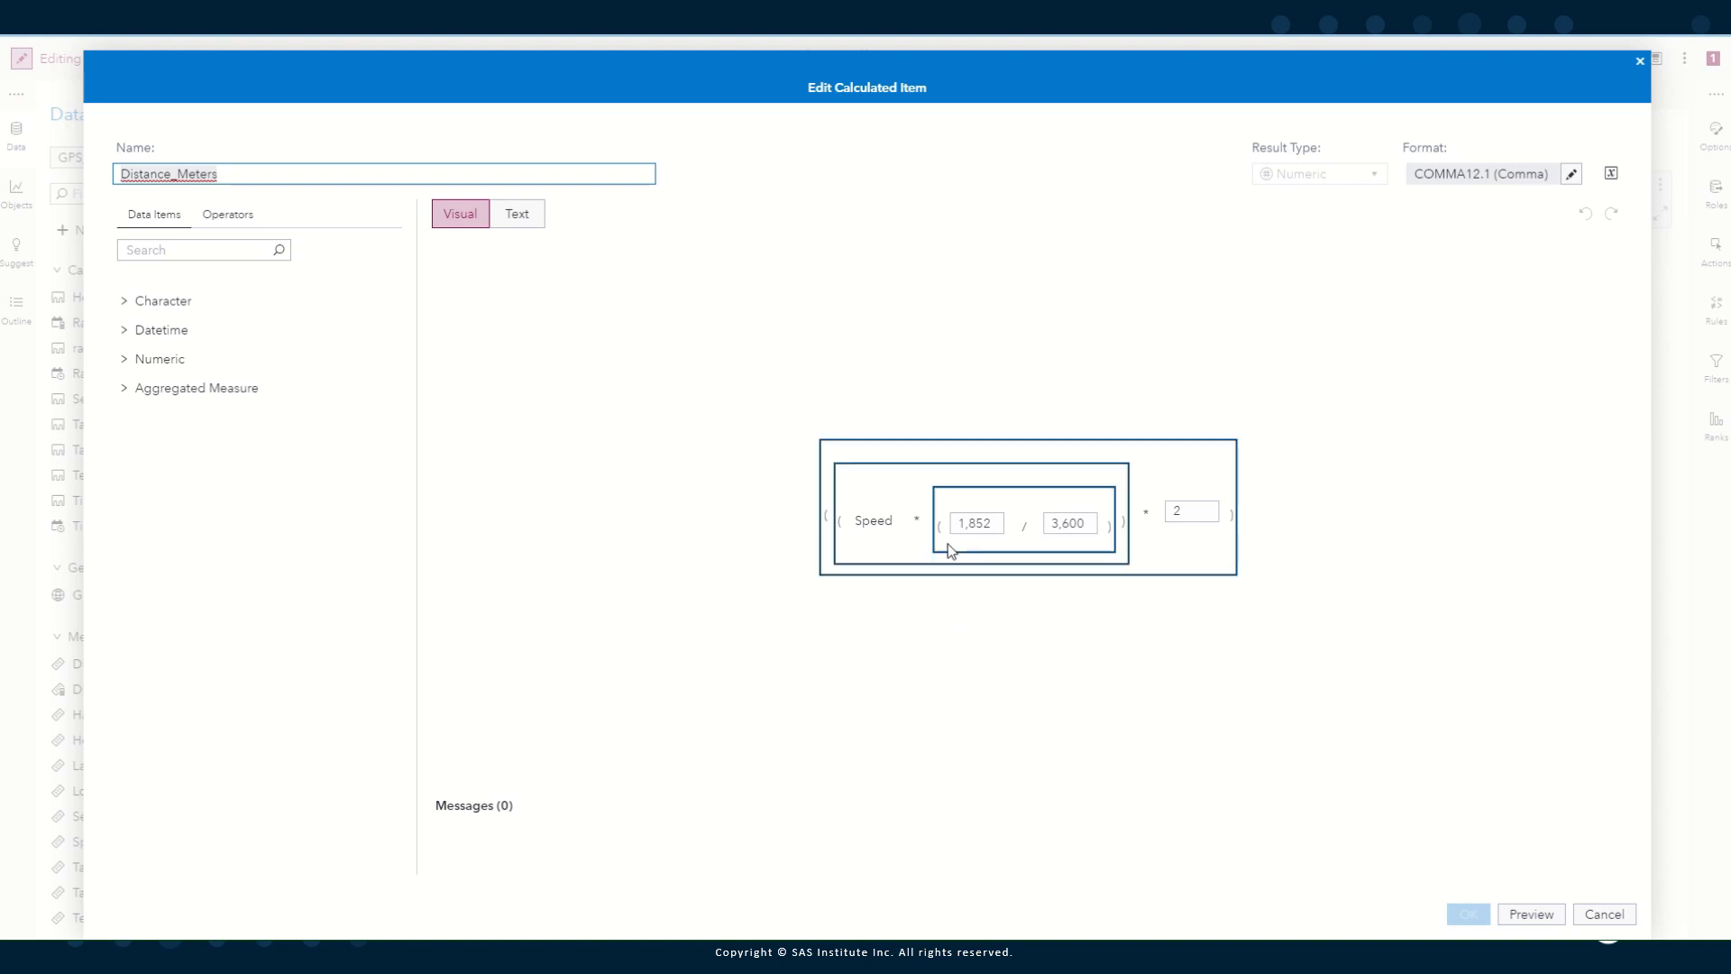
left_click(978, 527)
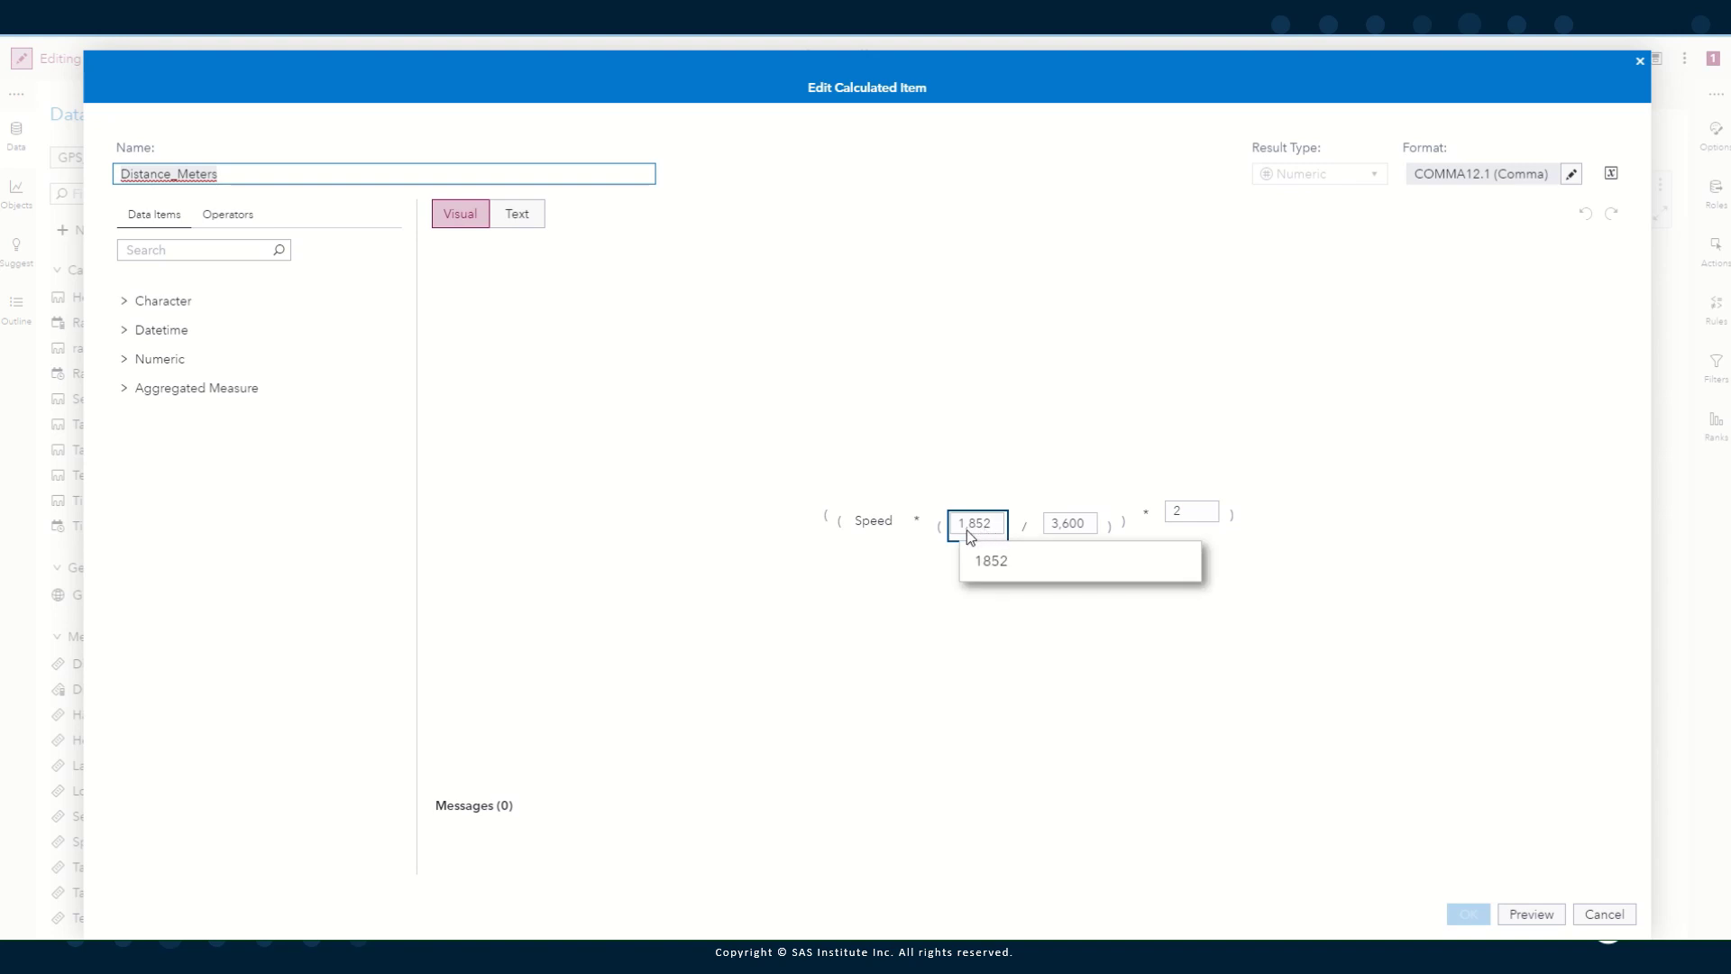
left_click(879, 523)
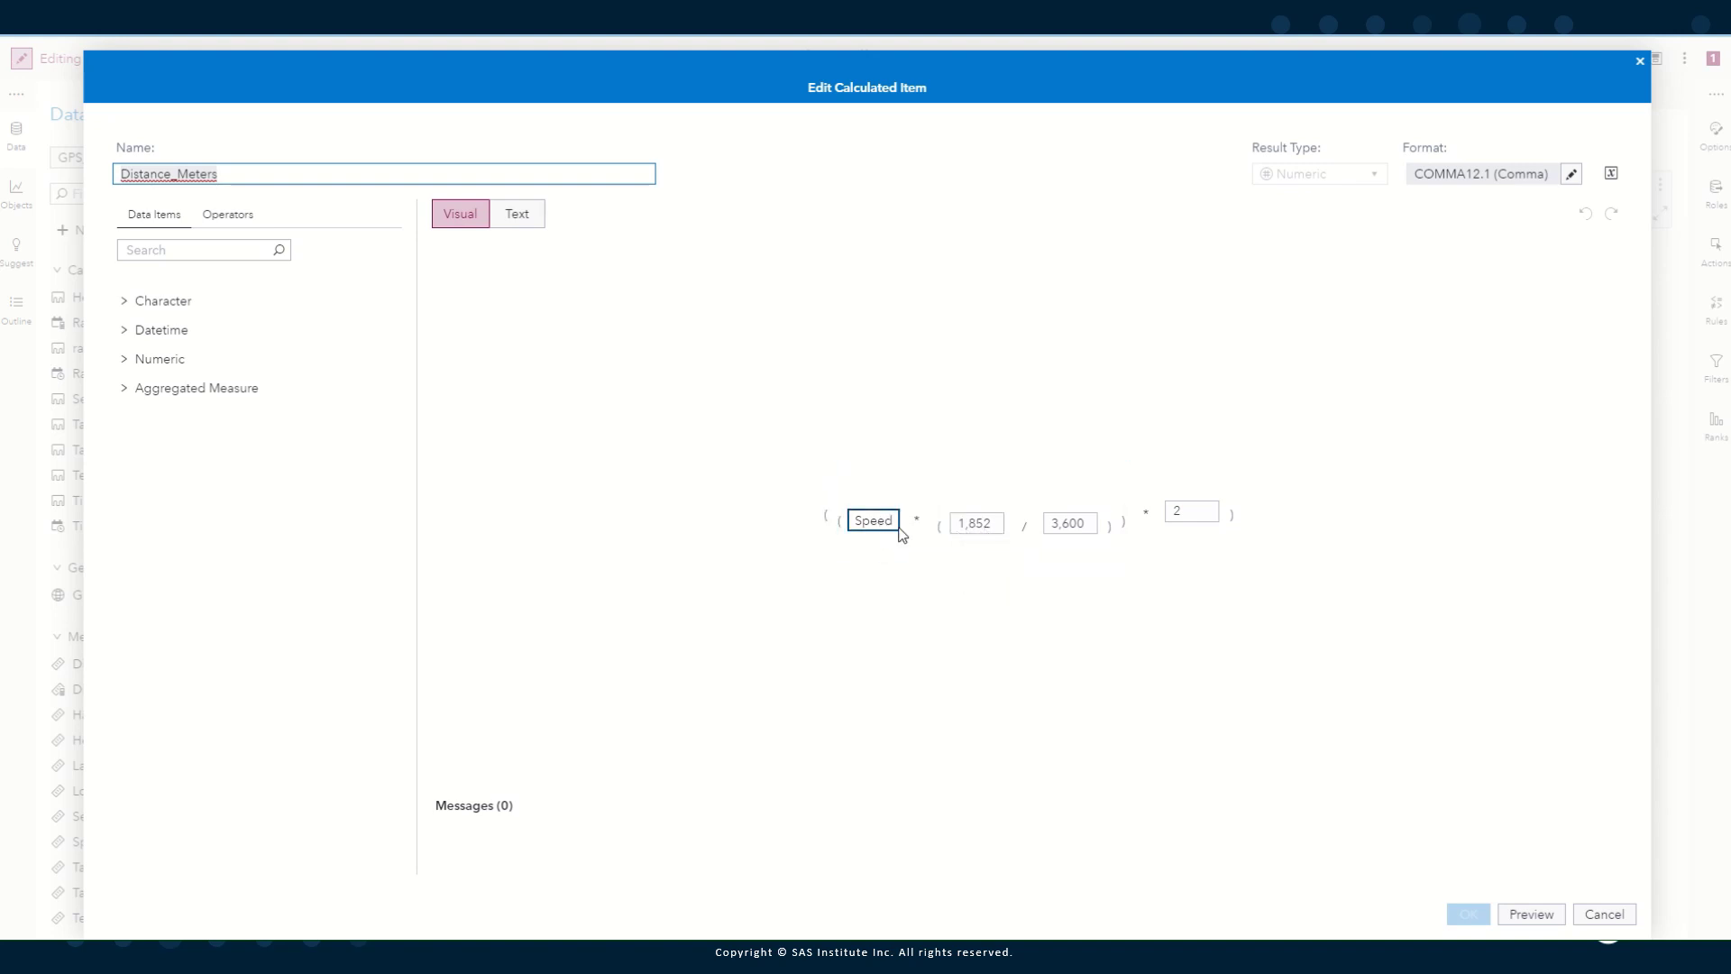
left_click(980, 532)
left_click(971, 535)
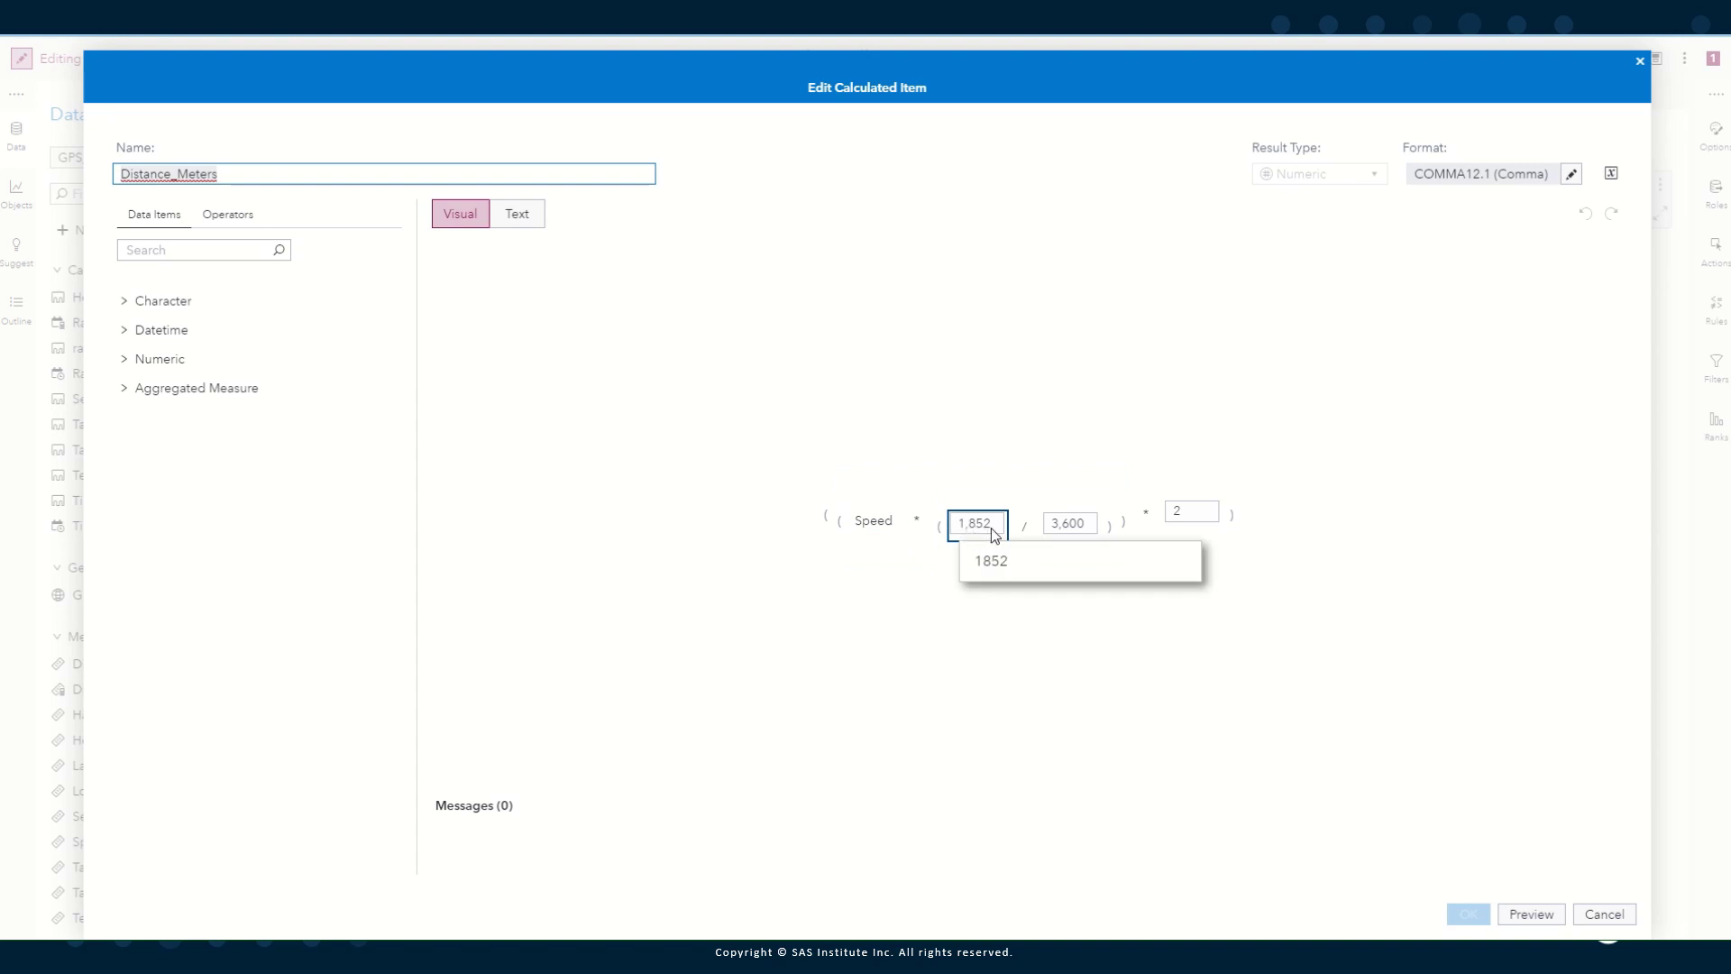
left_click(1067, 525)
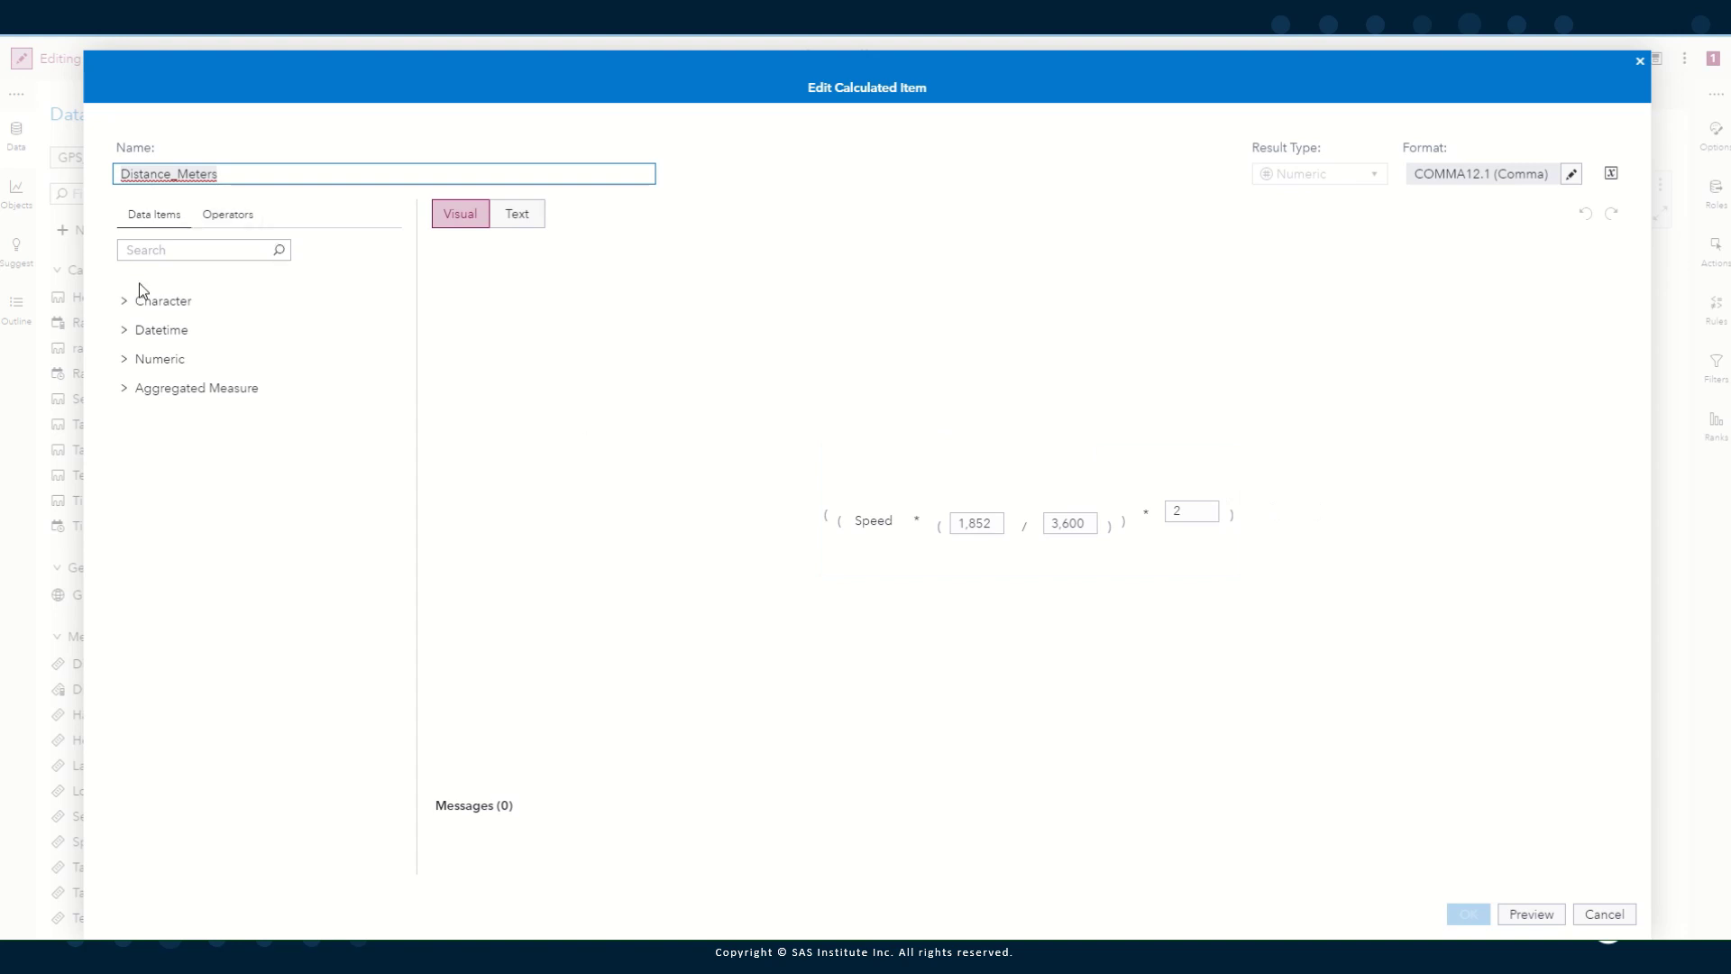
left_click(531, 219)
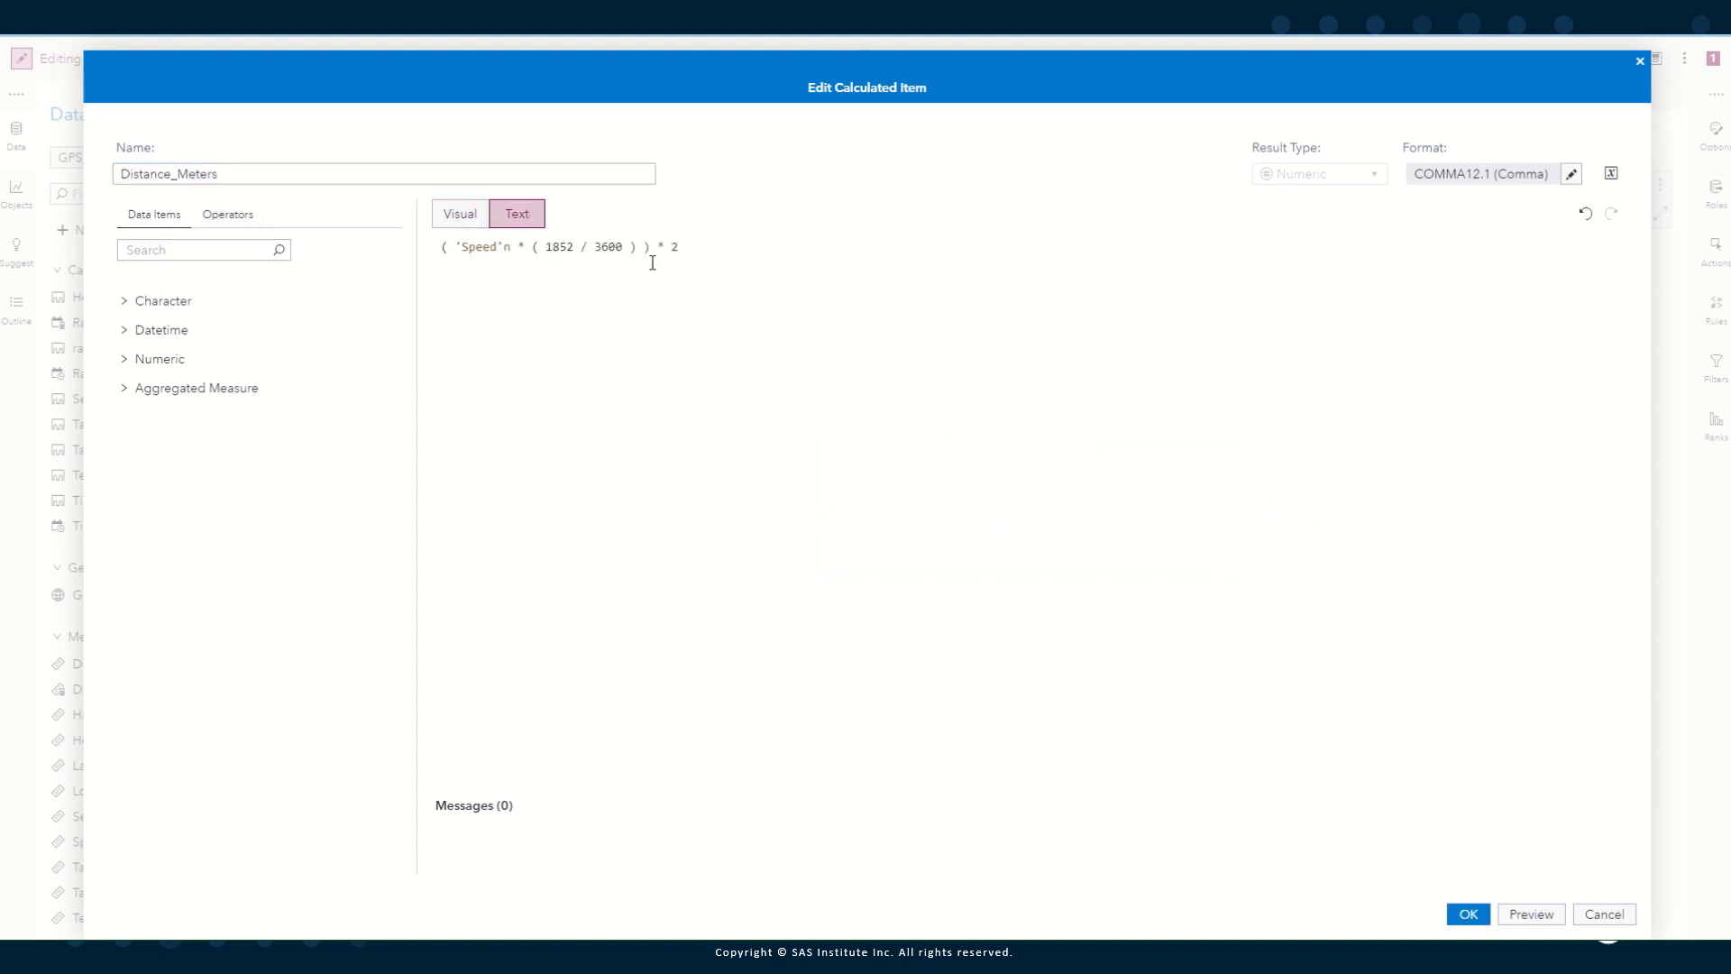
left_click(467, 222)
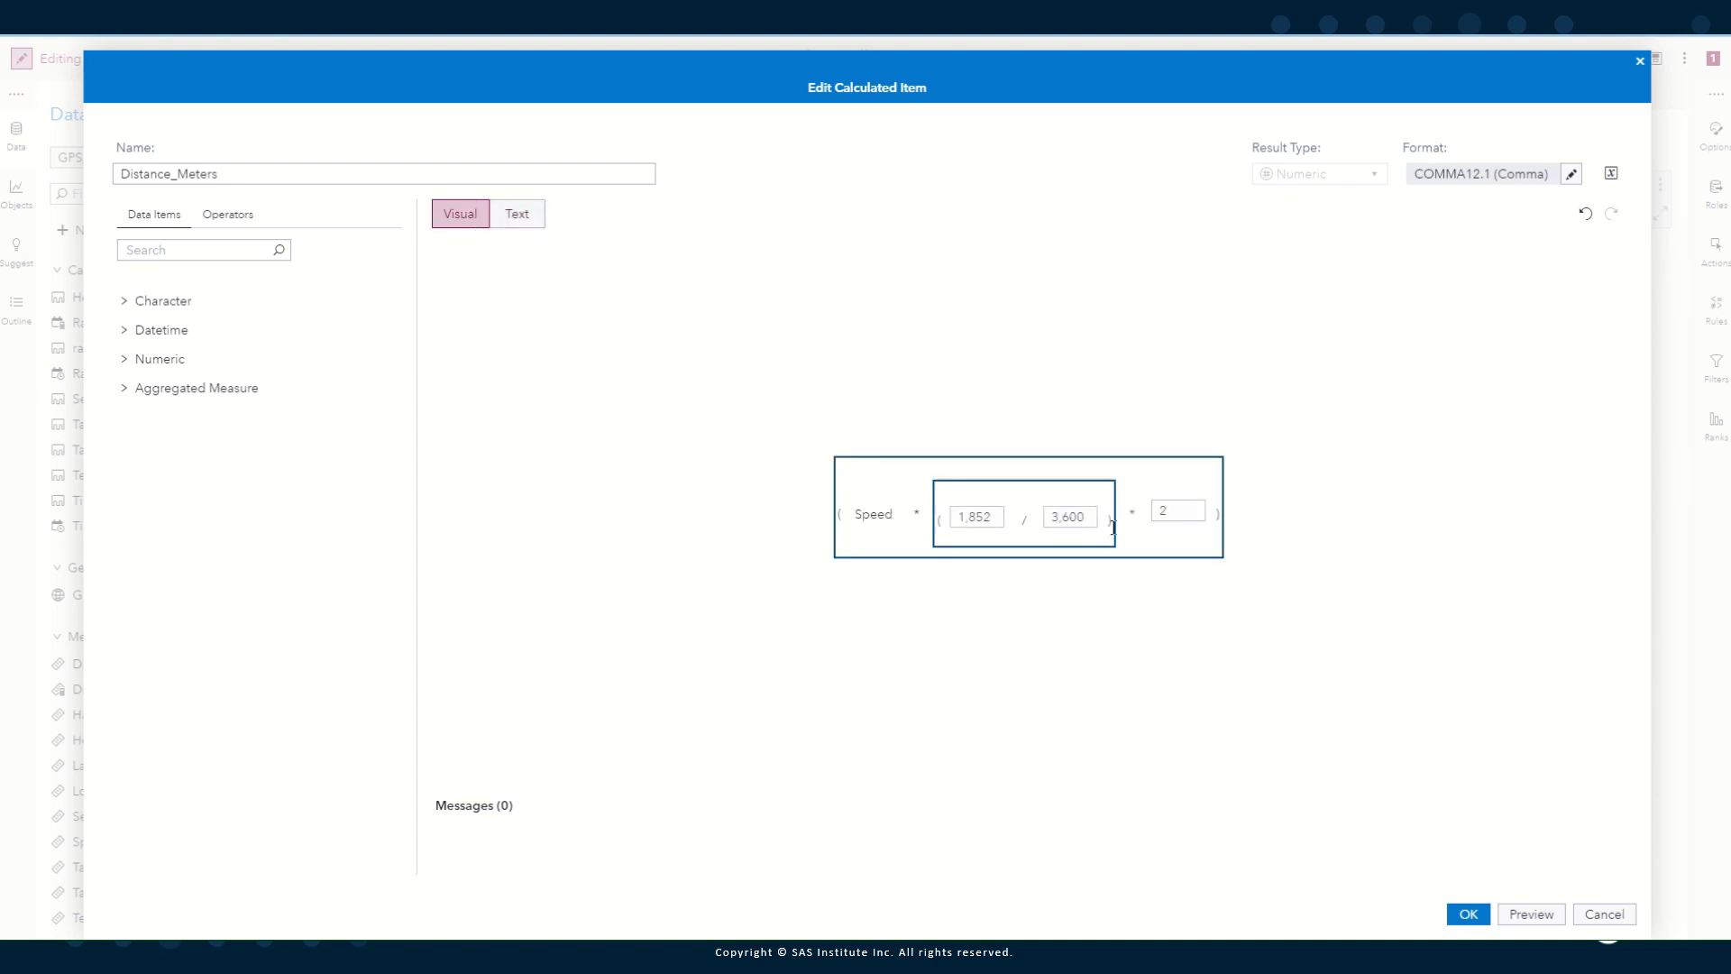
left_click(1601, 916)
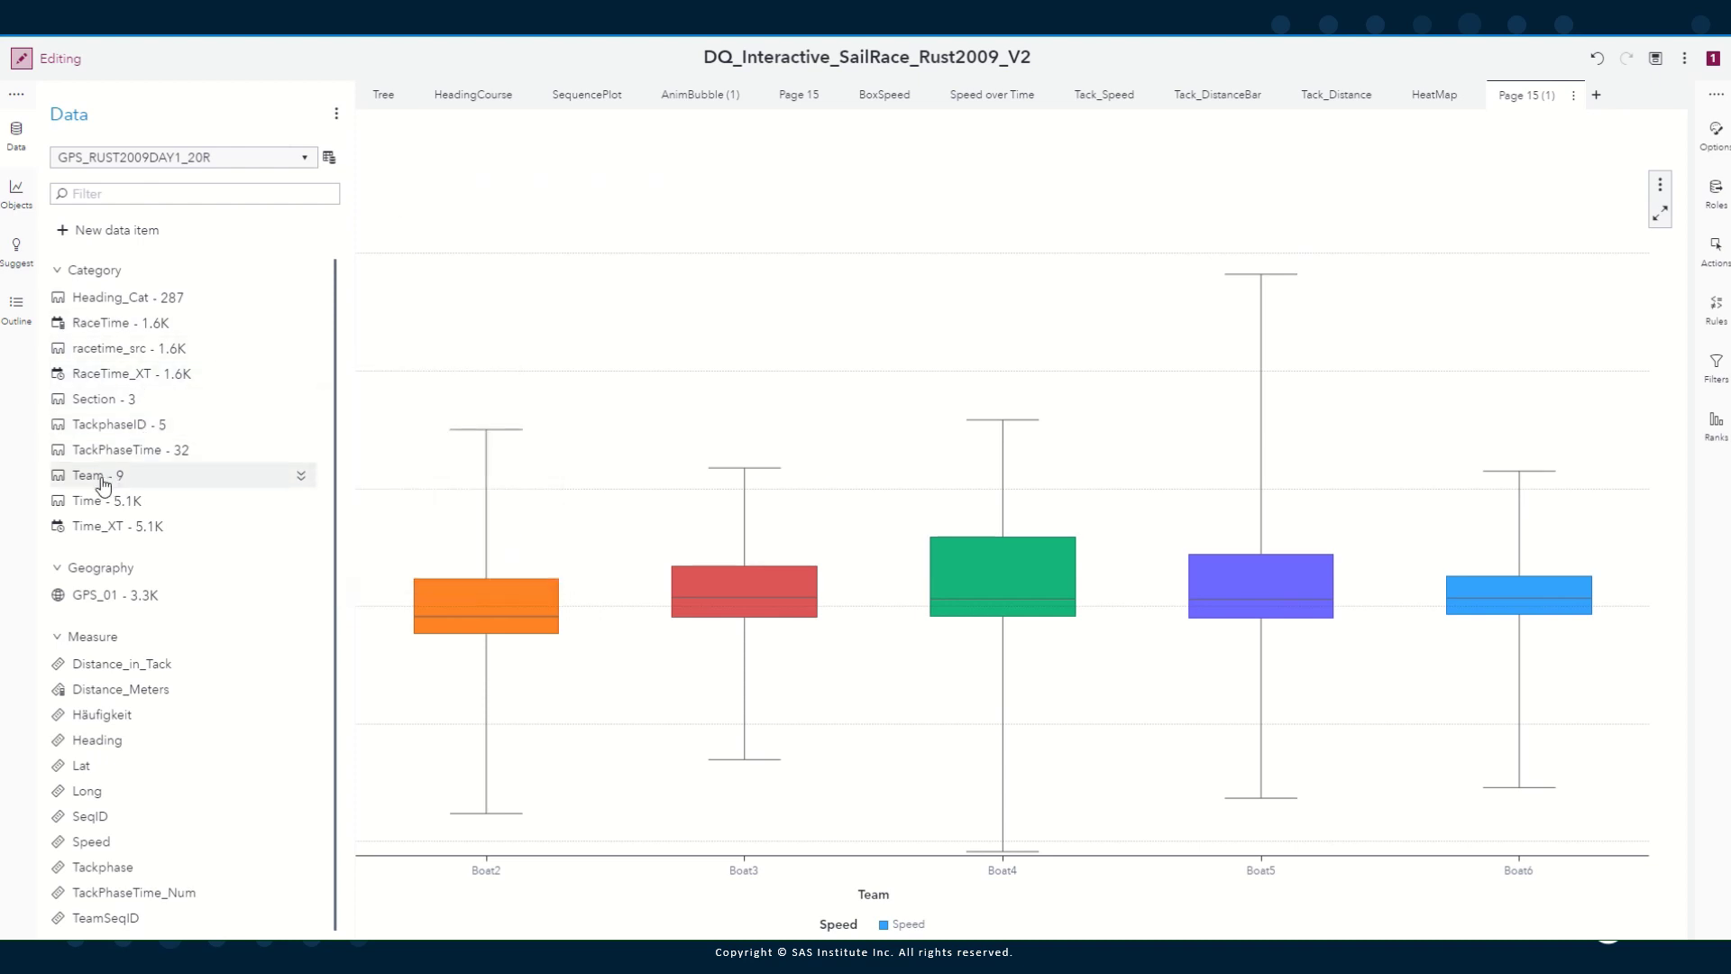
Add a Team bar chart to the left of the speed box plot, with Distance_Meters replacing Häufigkeit as its measure
left_click_drag(113, 485, 366, 462)
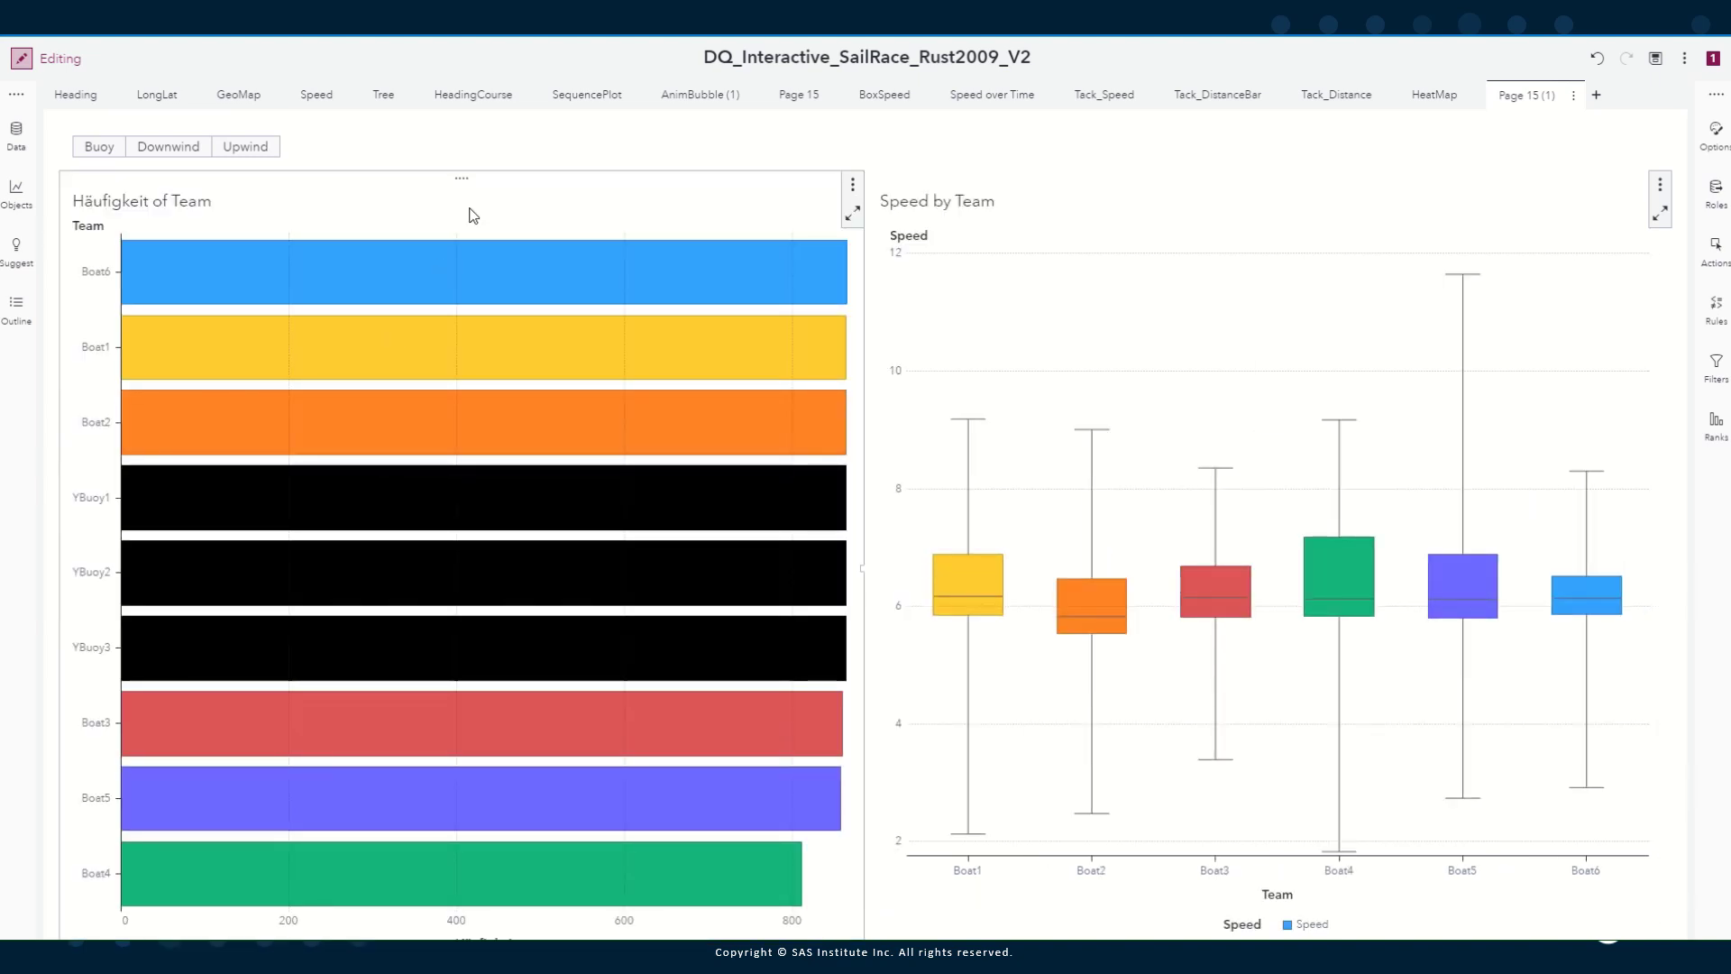
left_click(1718, 194)
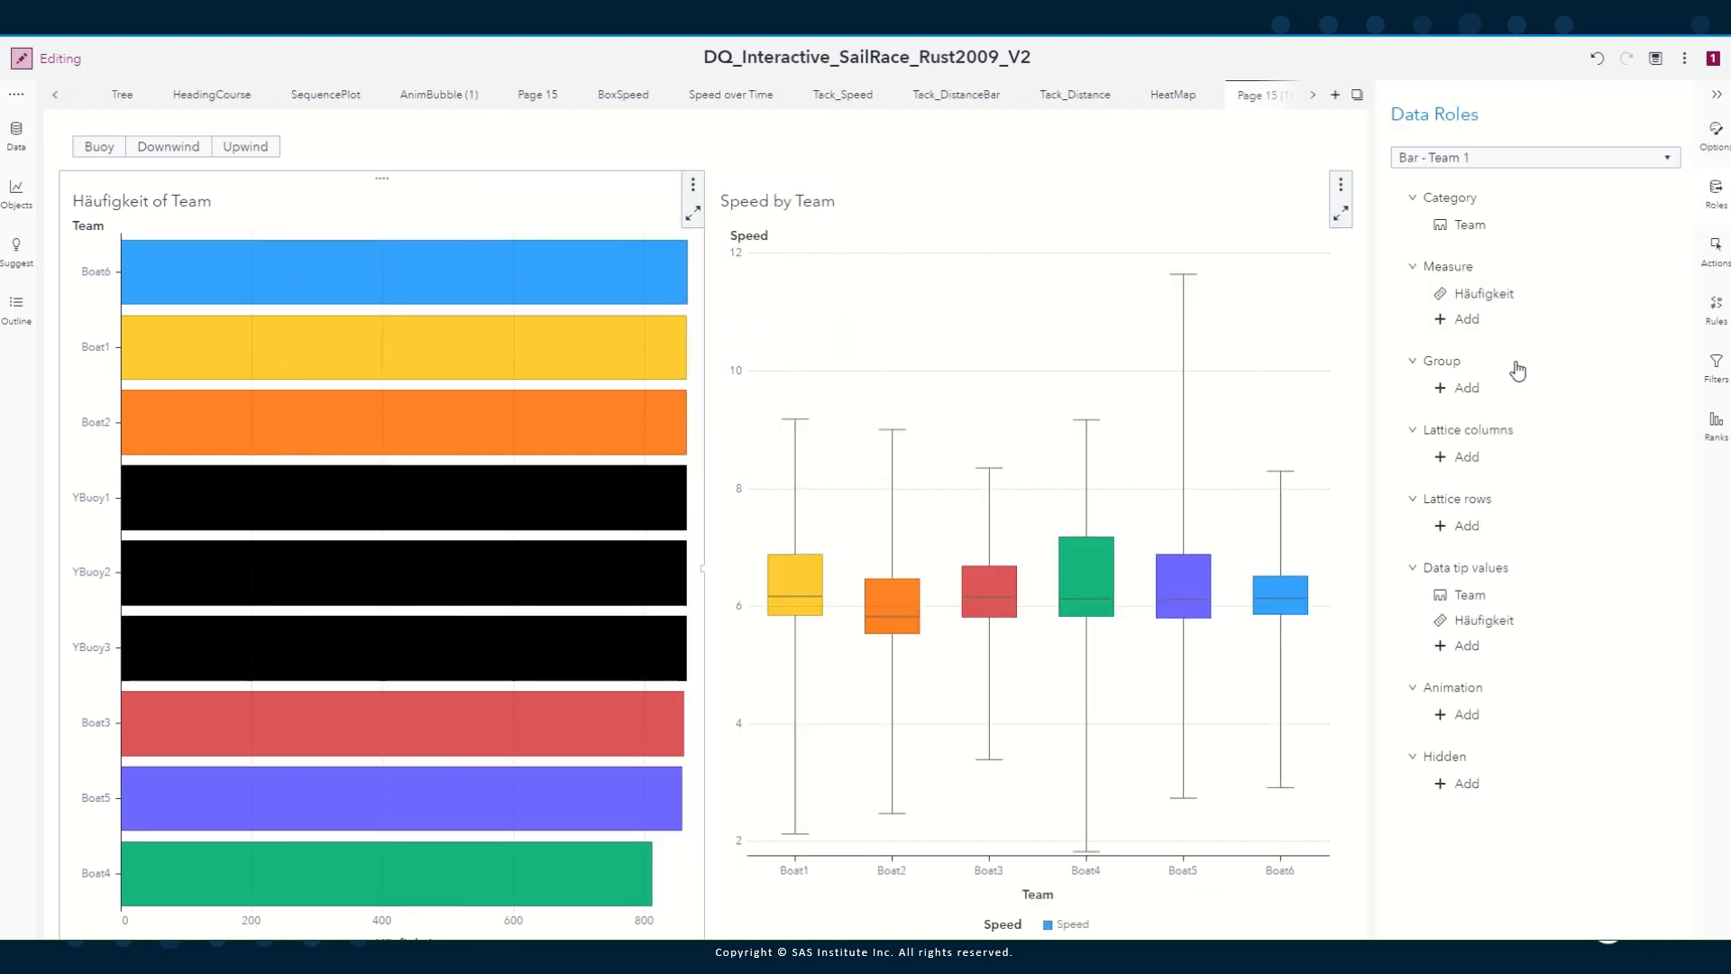
left_click(1468, 320)
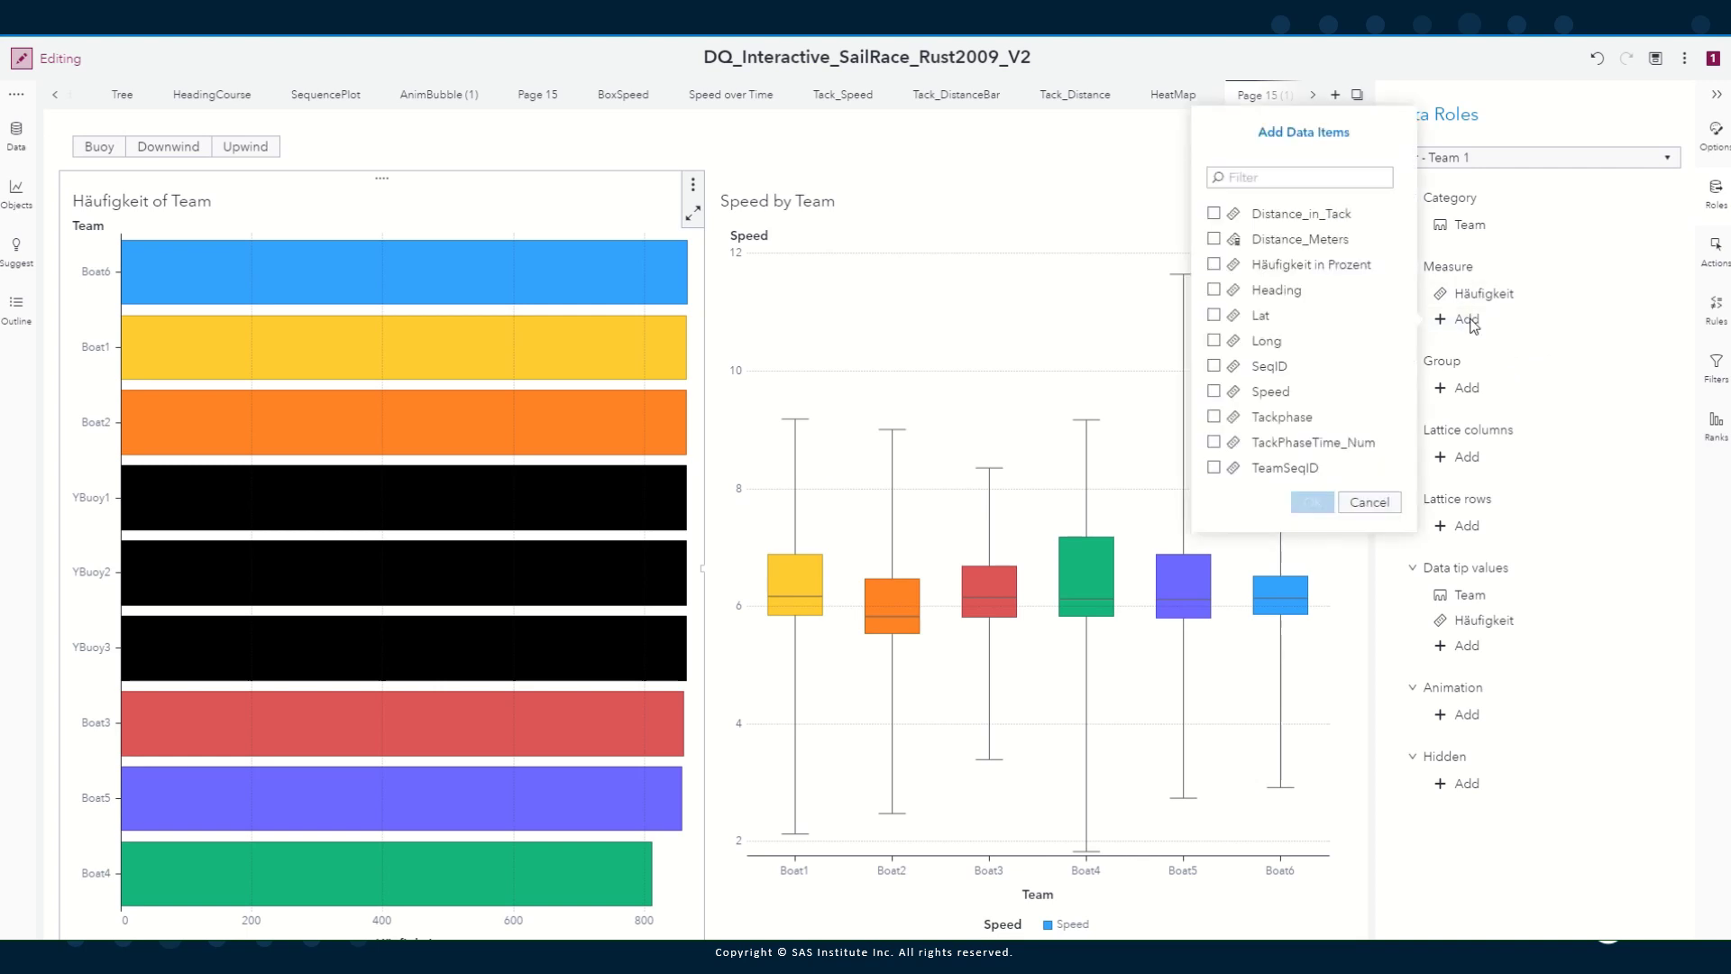
left_click(1213, 240)
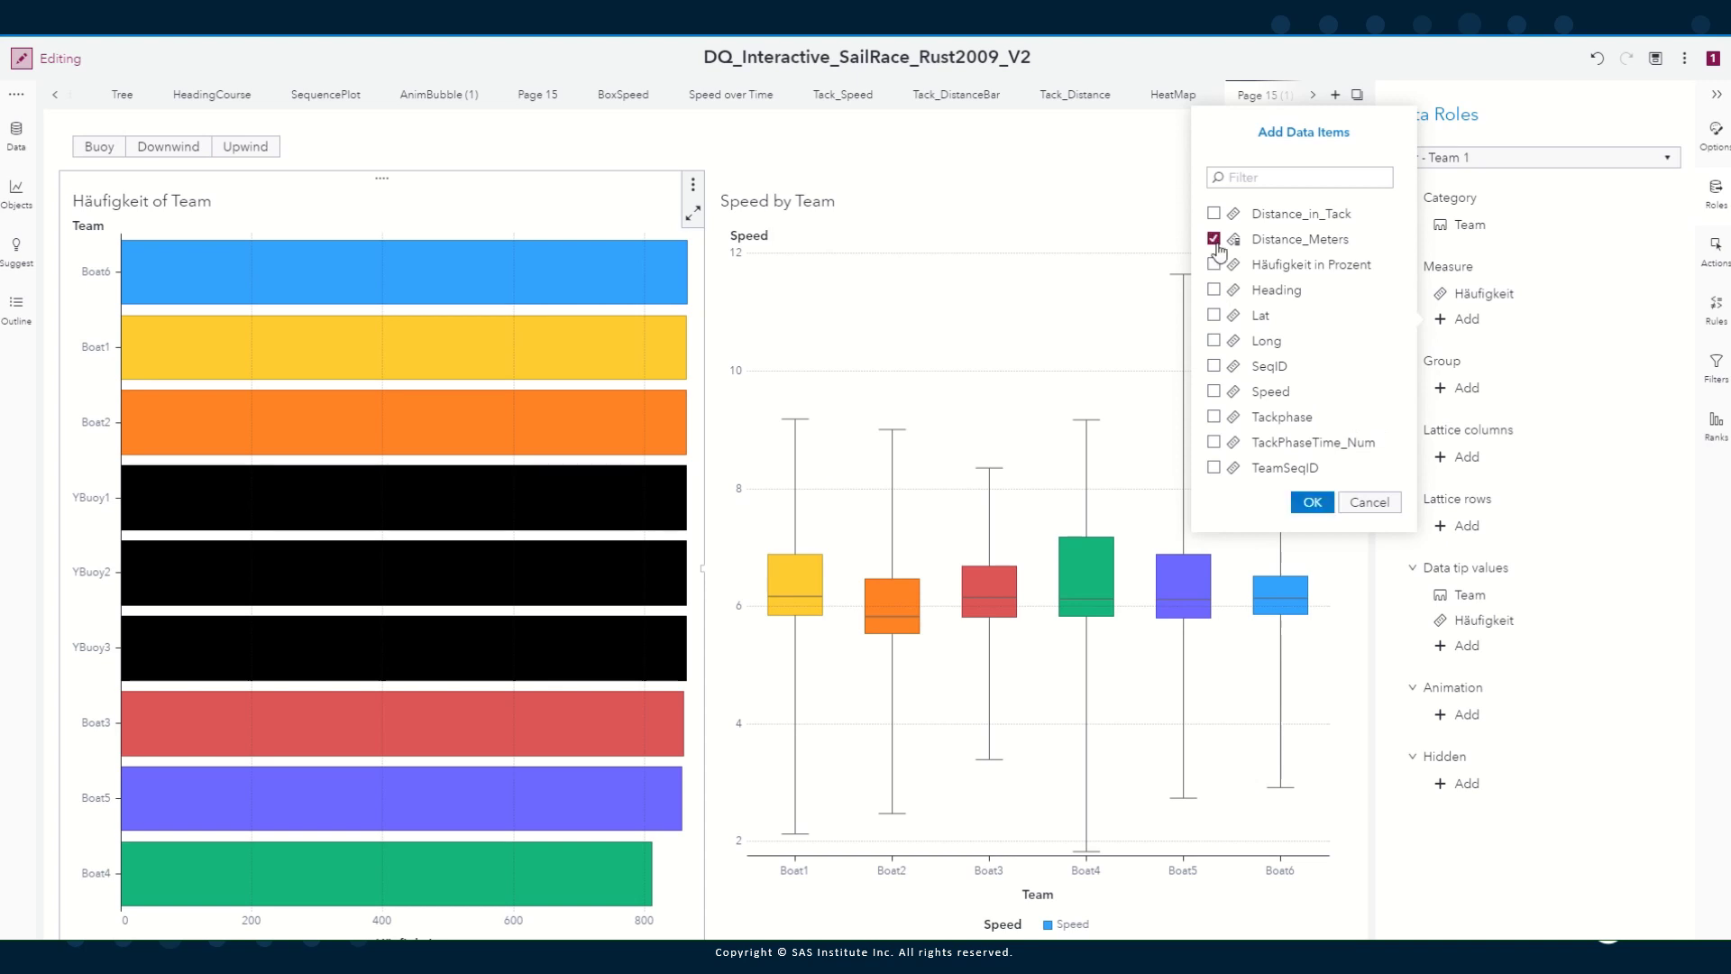
left_click(1312, 503)
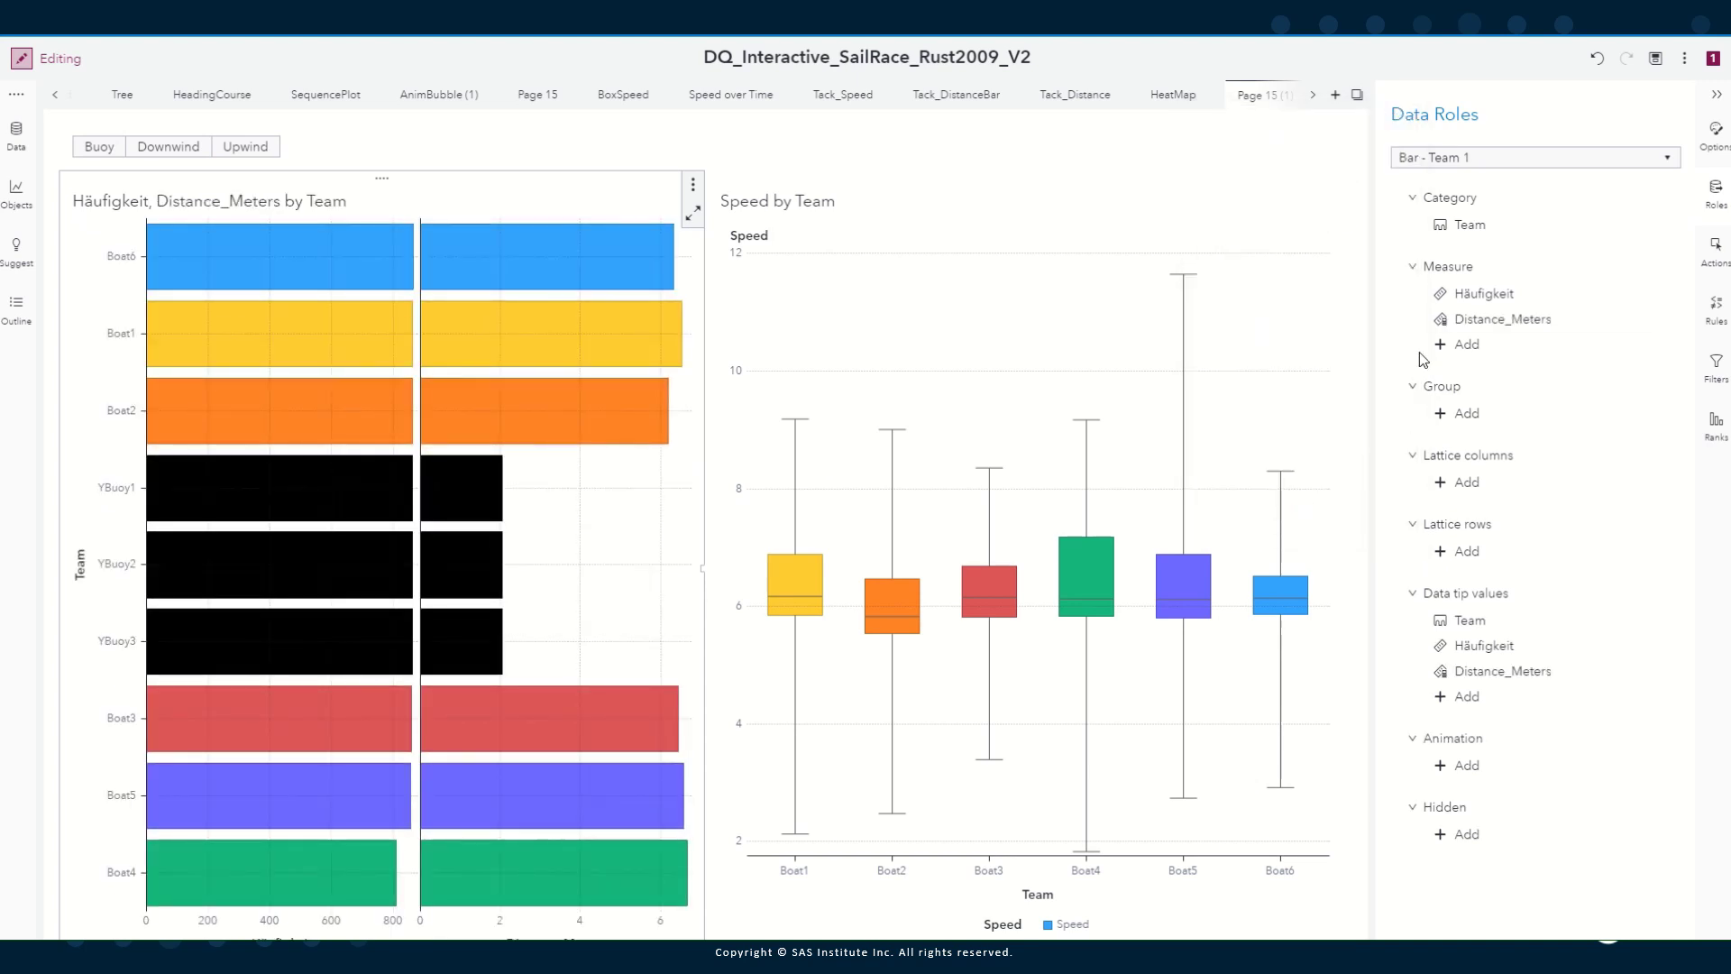
right_click(1477, 295)
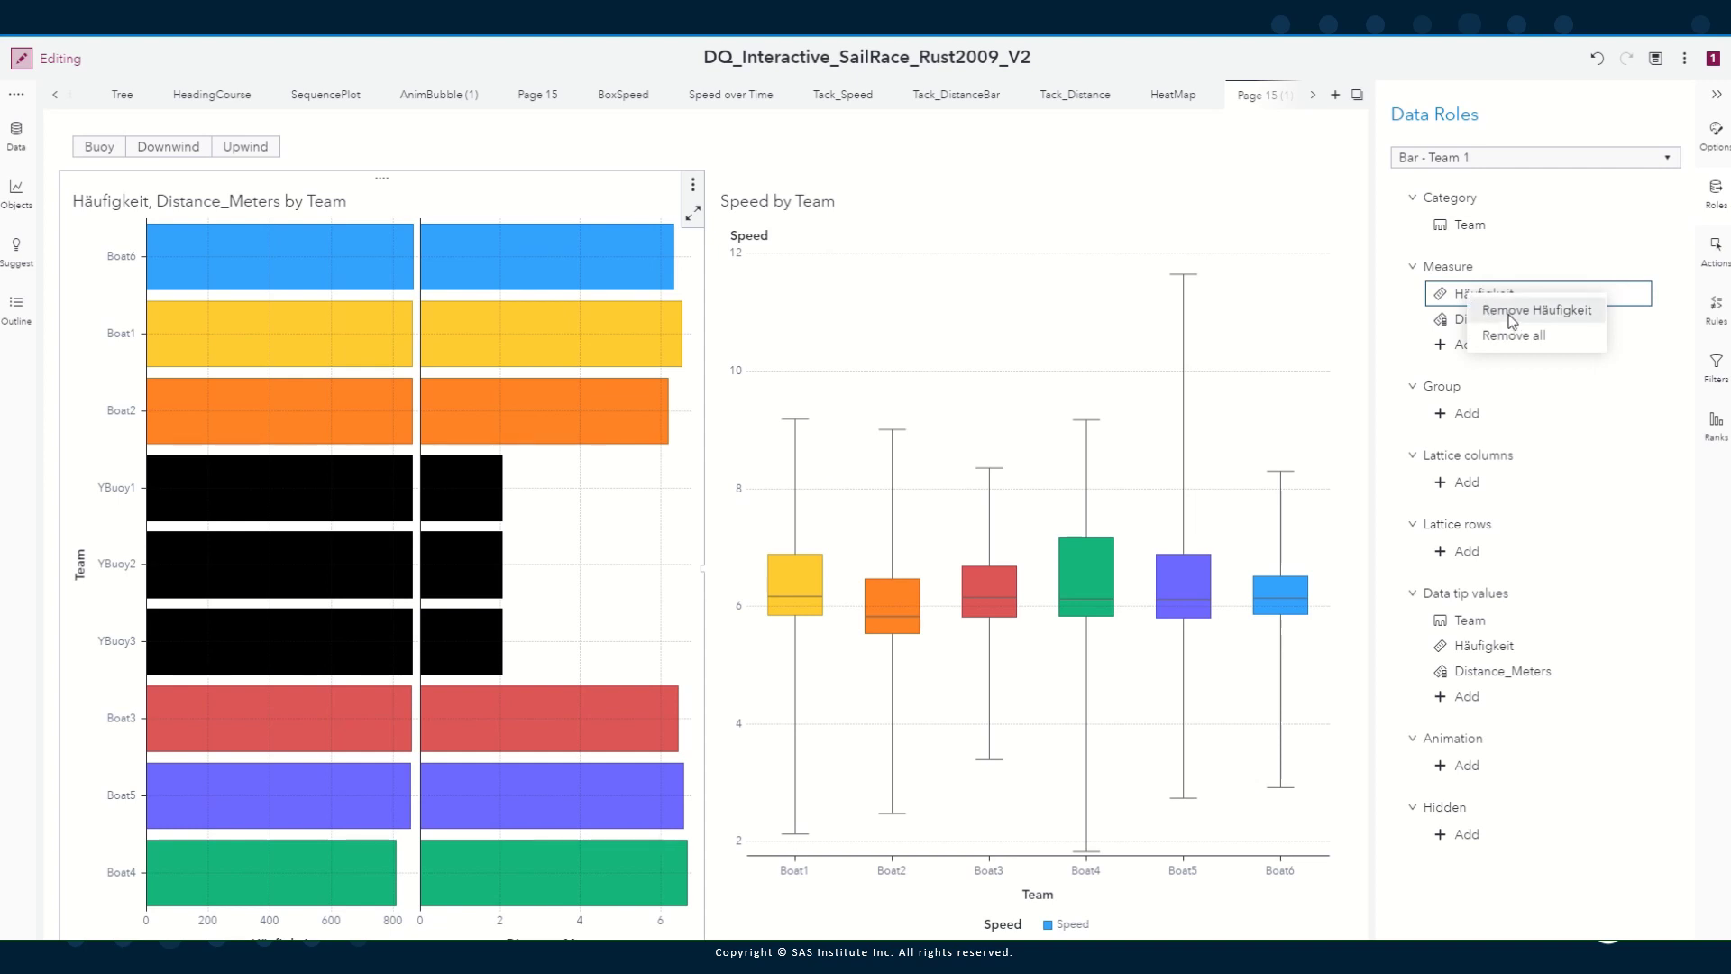
left_click(1504, 312)
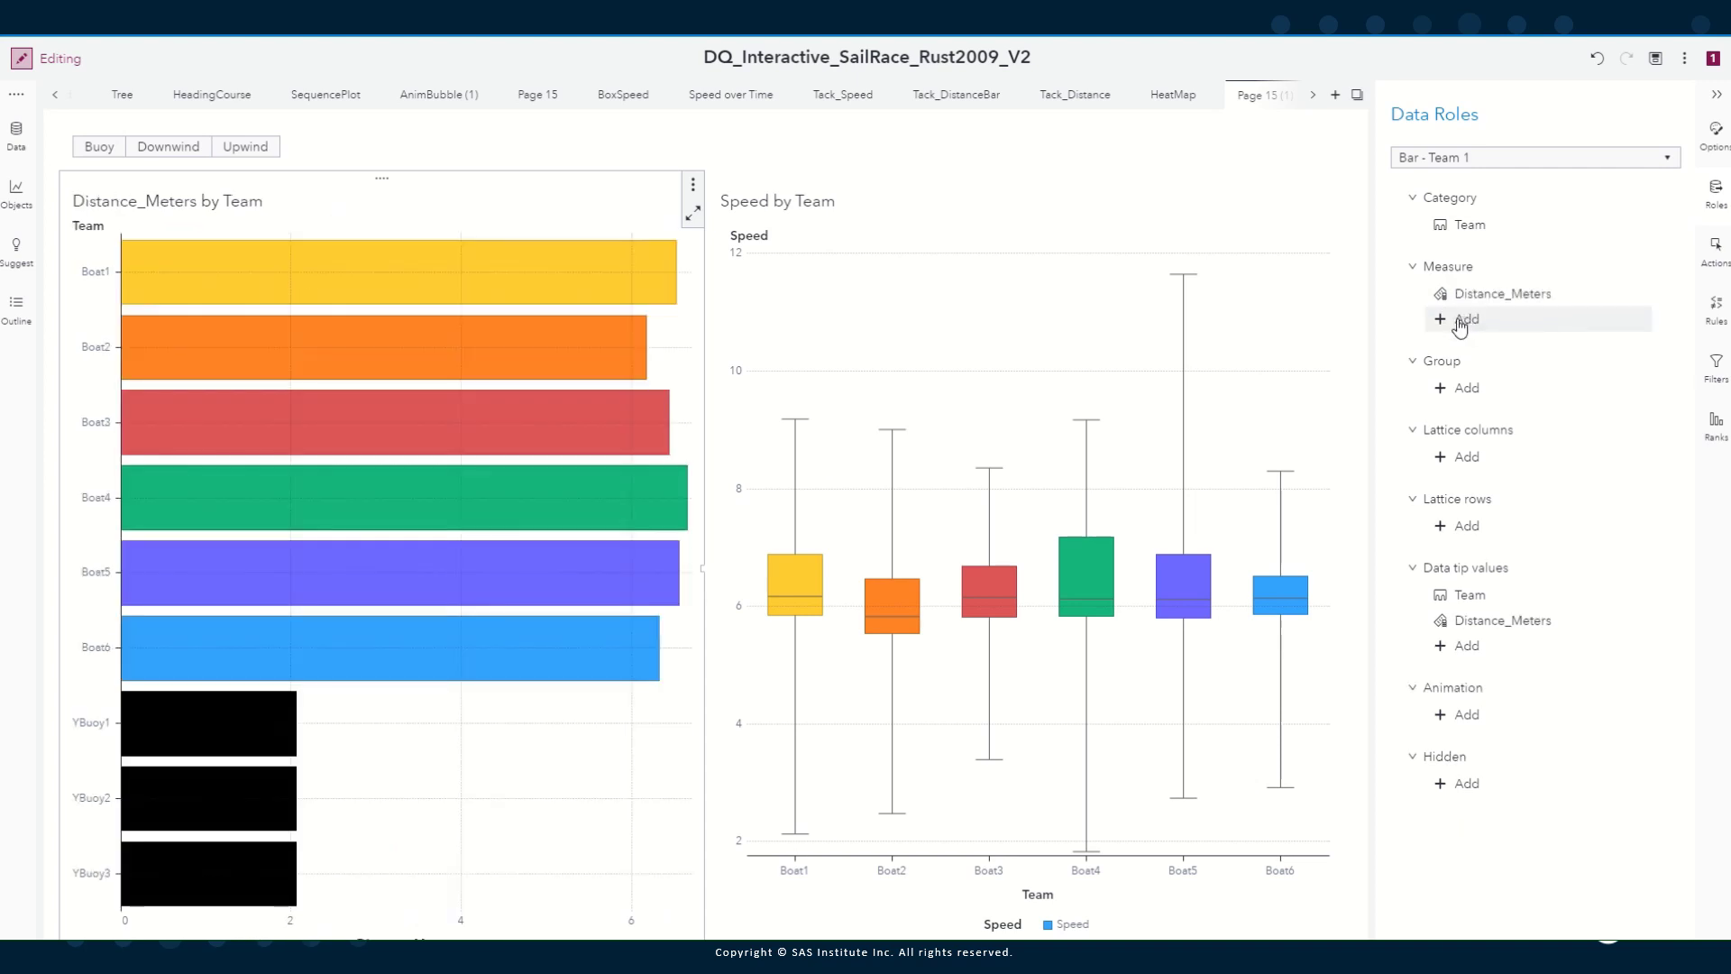
Filter the Distance_Meters bar chart by Team to exclude YBuoy1, YBuoy2 and YBuoy3
left_click(1718, 367)
left_click(1421, 198)
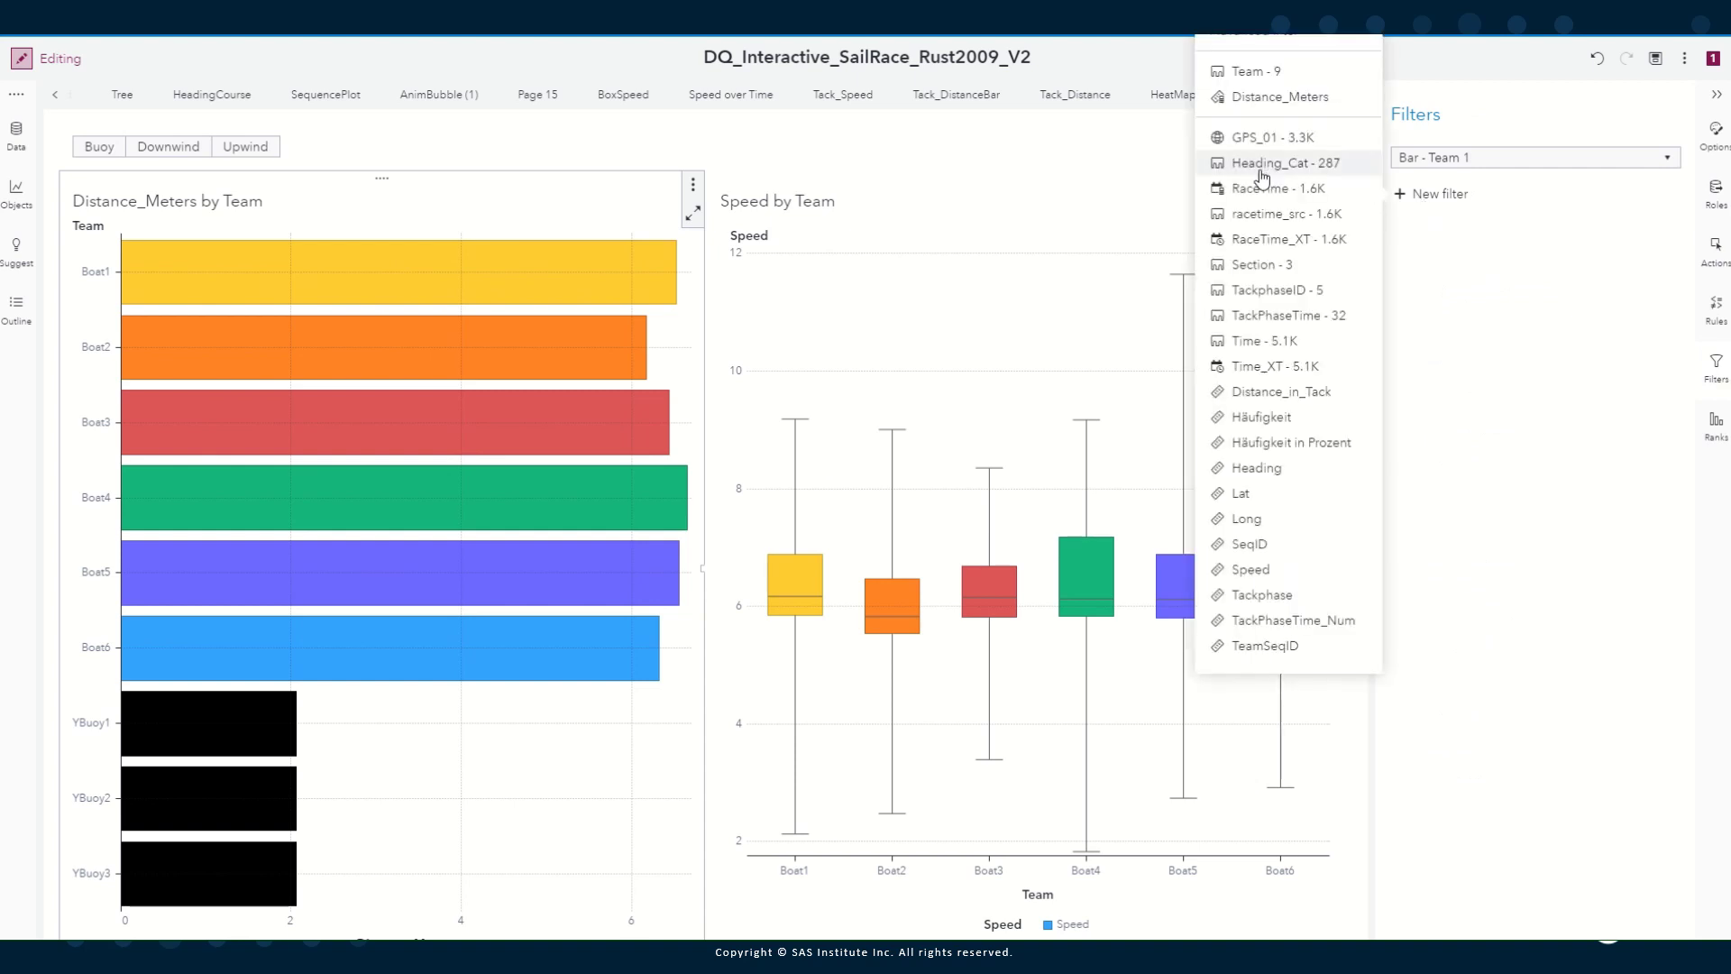
left_click(1249, 74)
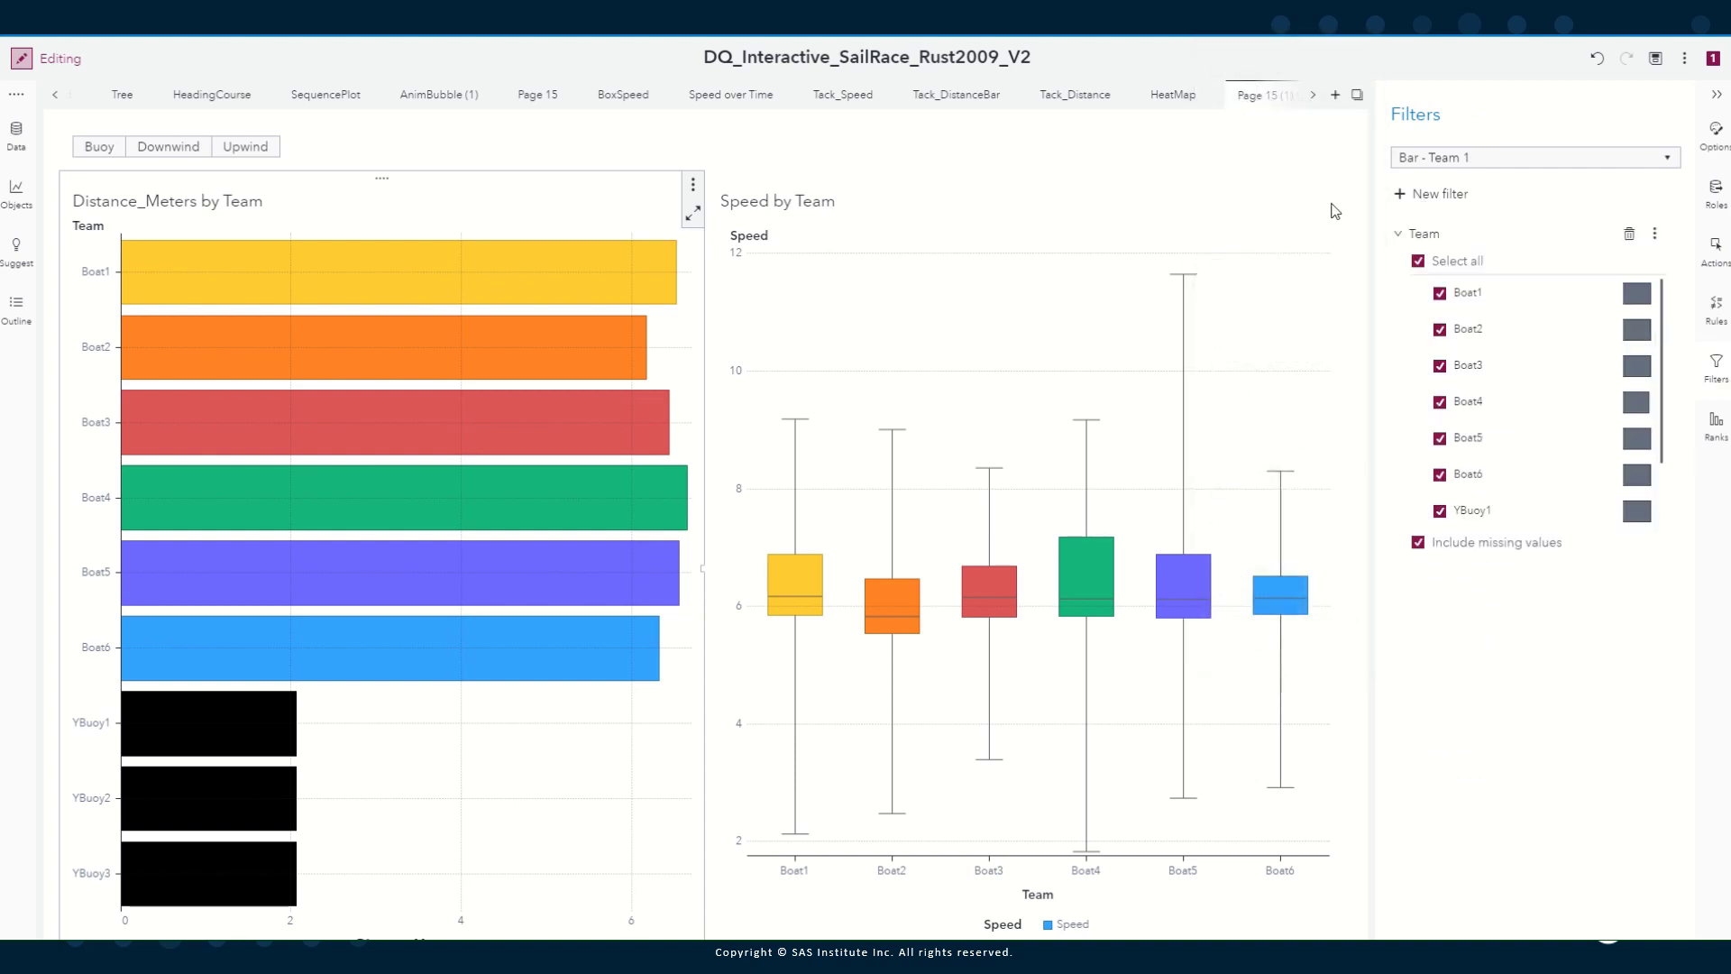
left_click(1438, 512)
scroll(1440, 505, "down", 1)
left_click(1440, 464)
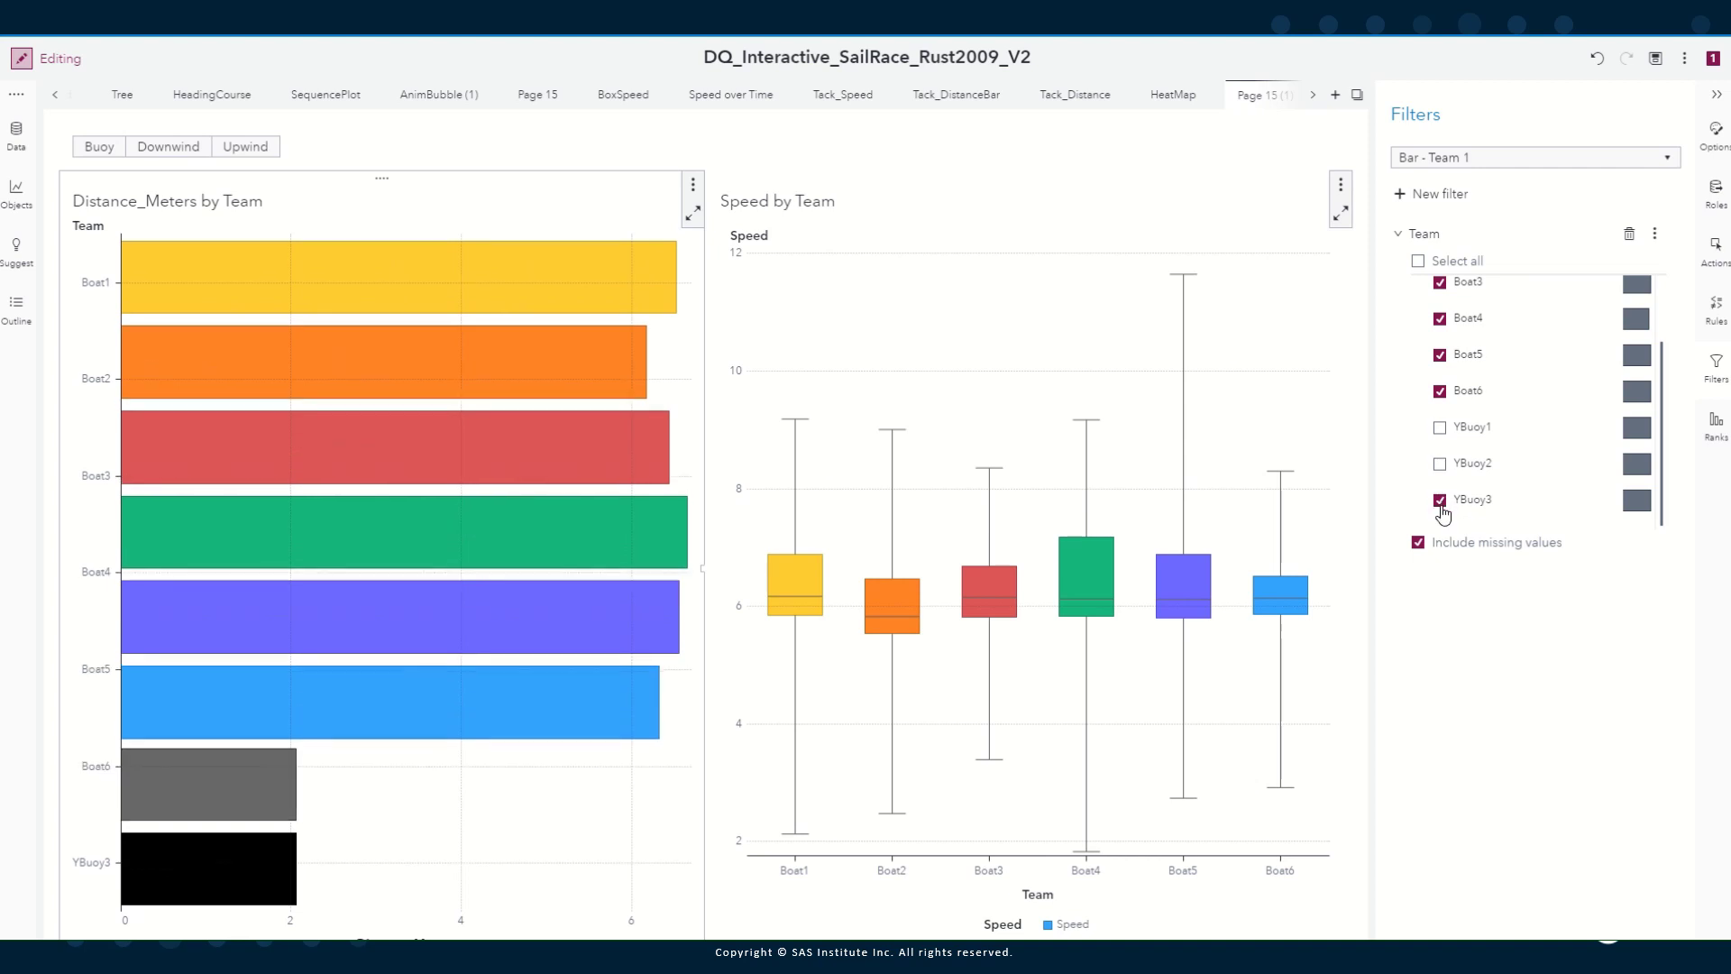
left_click(1440, 501)
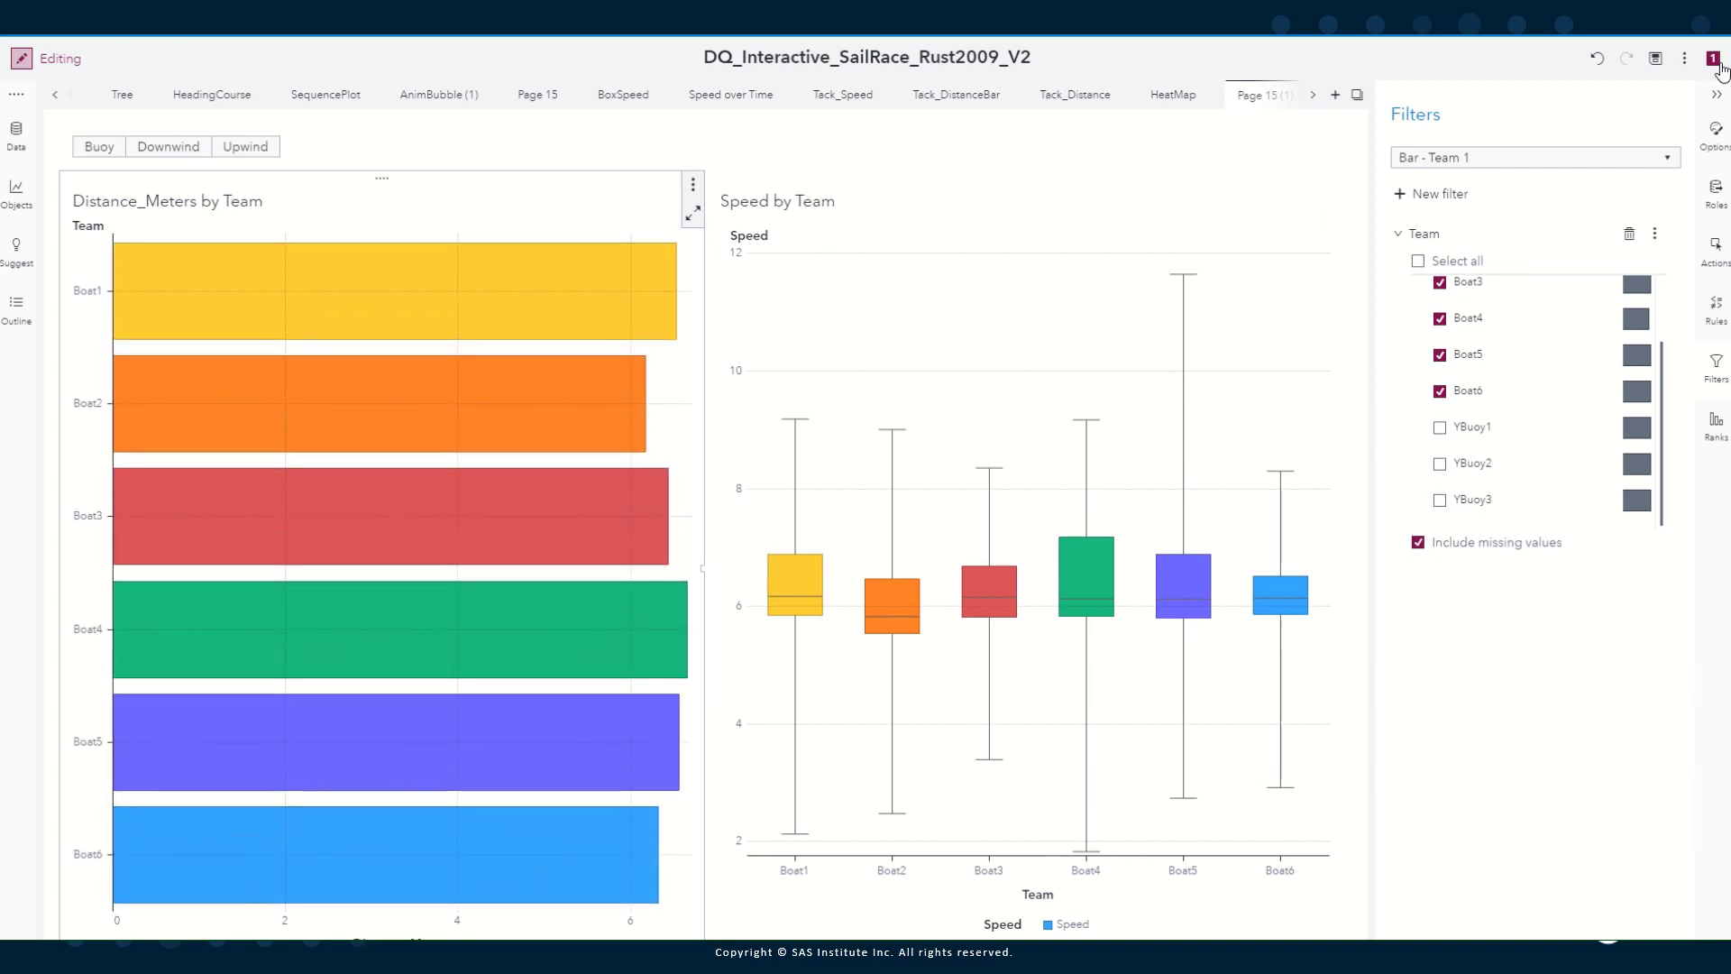
left_click(1717, 94)
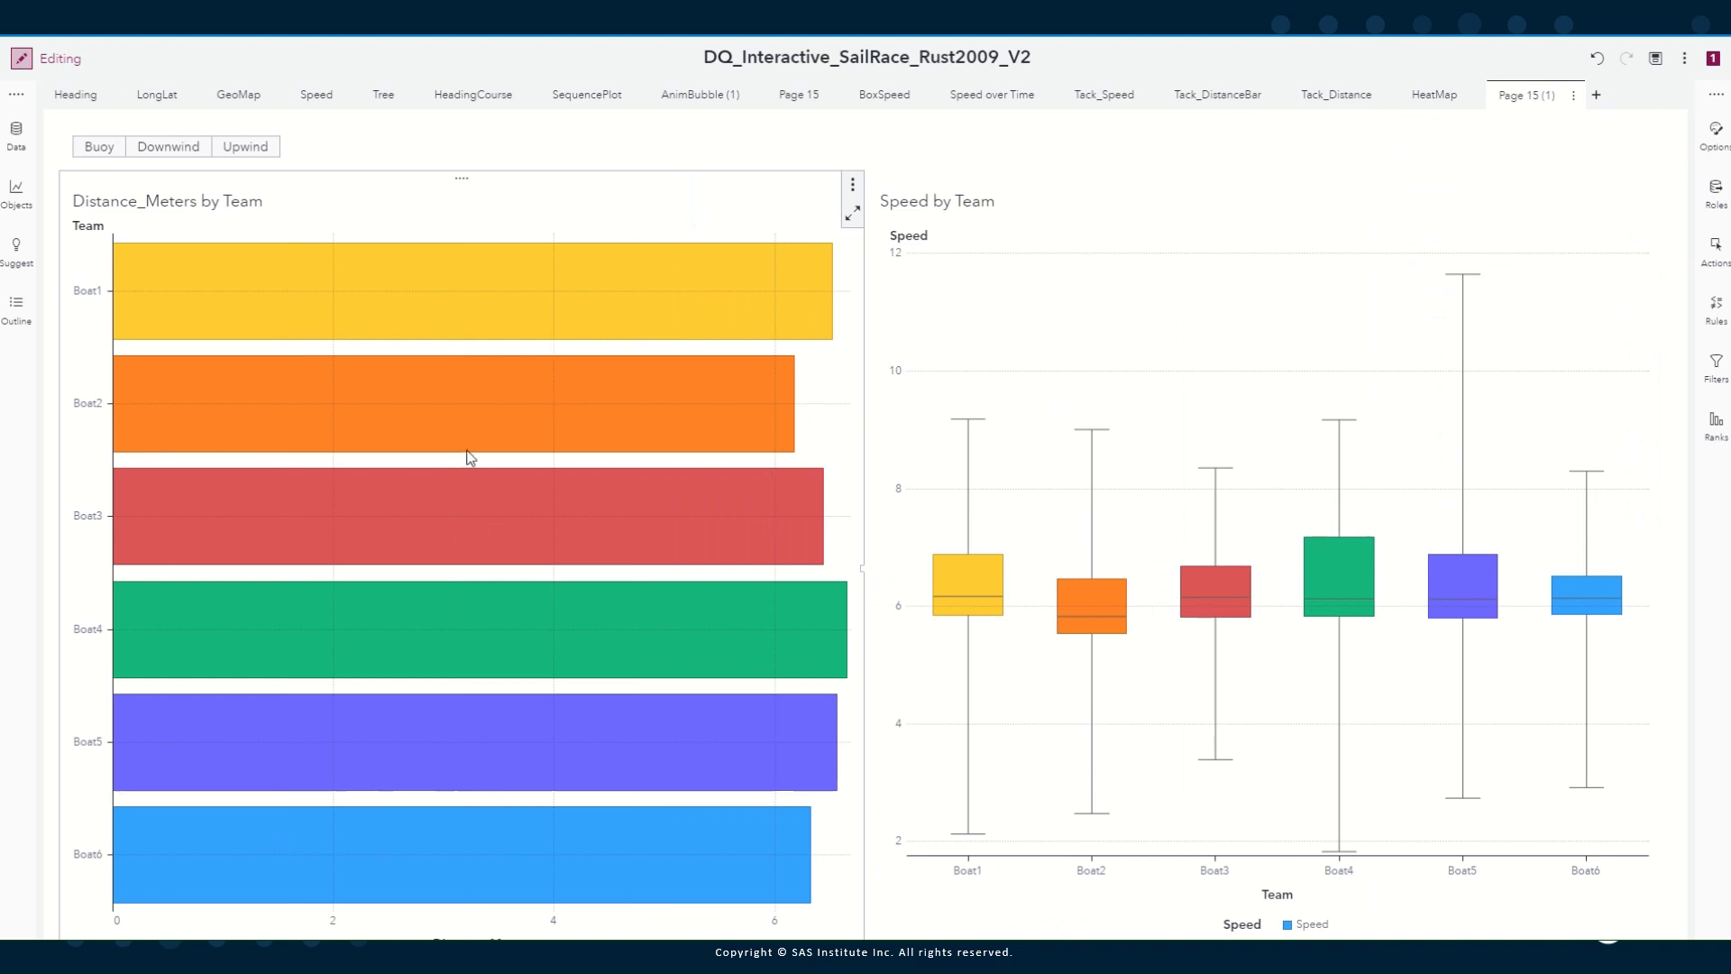
Restrict the page to the Upwind section and compare the boats' speed distributions and Distance_Meters values
mouse_move(259, 308)
left_click(260, 150)
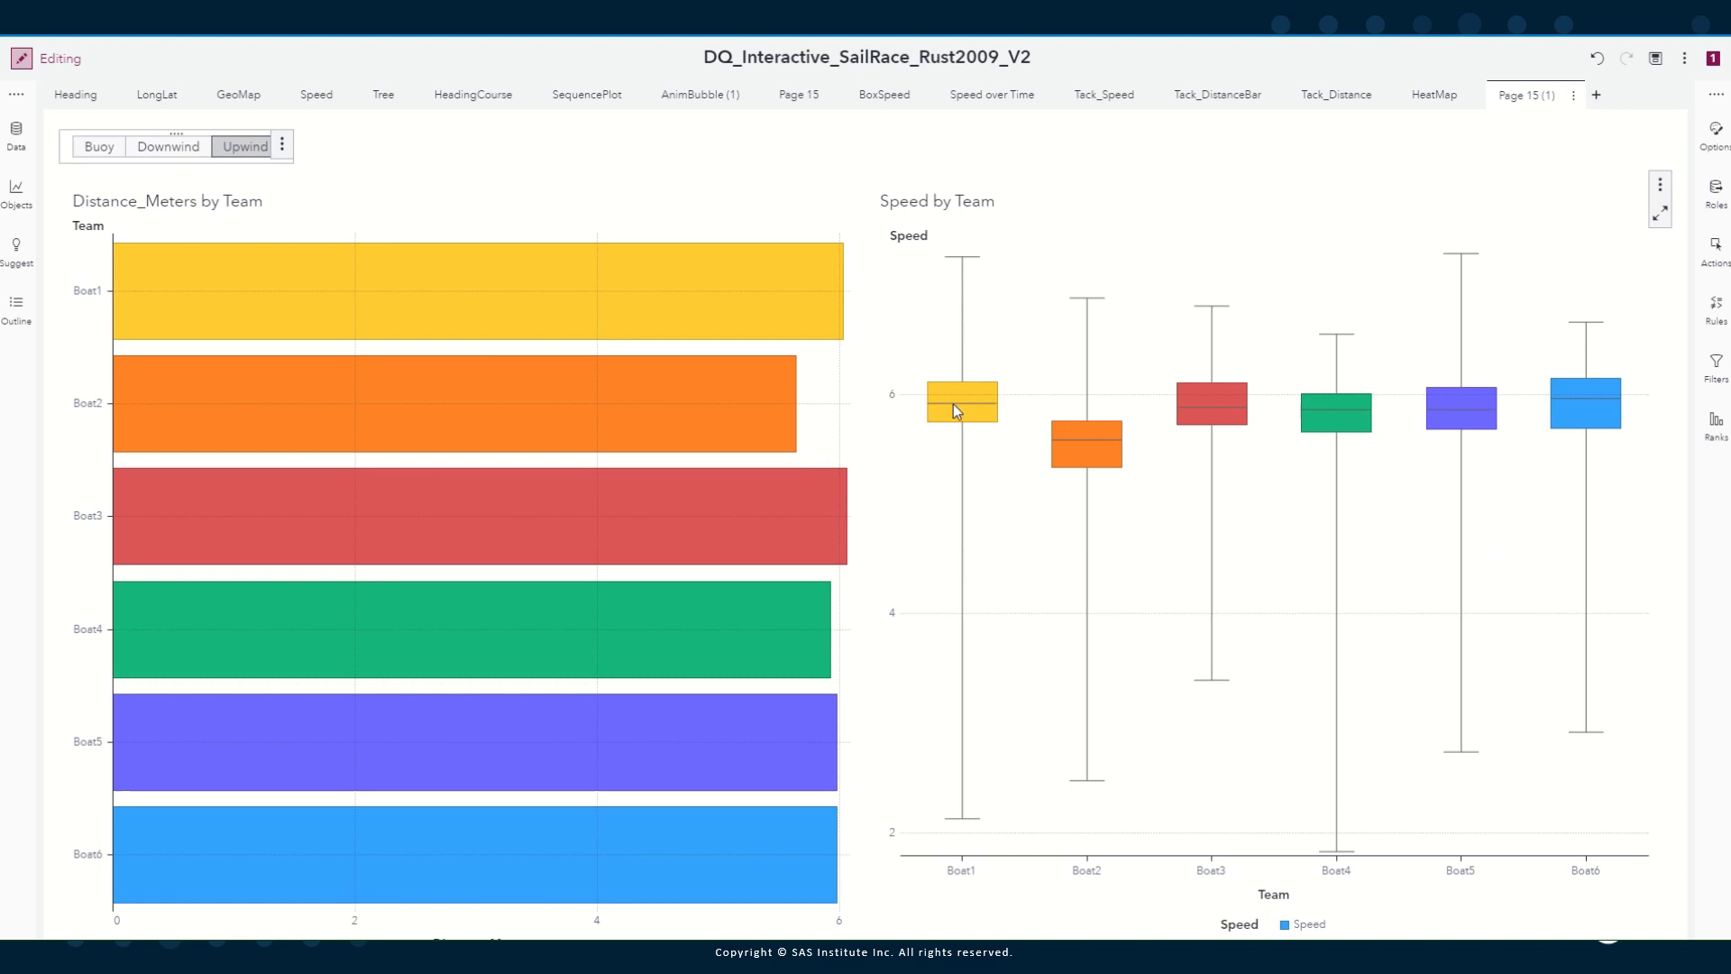
mouse_move(957, 407)
mouse_move(1100, 454)
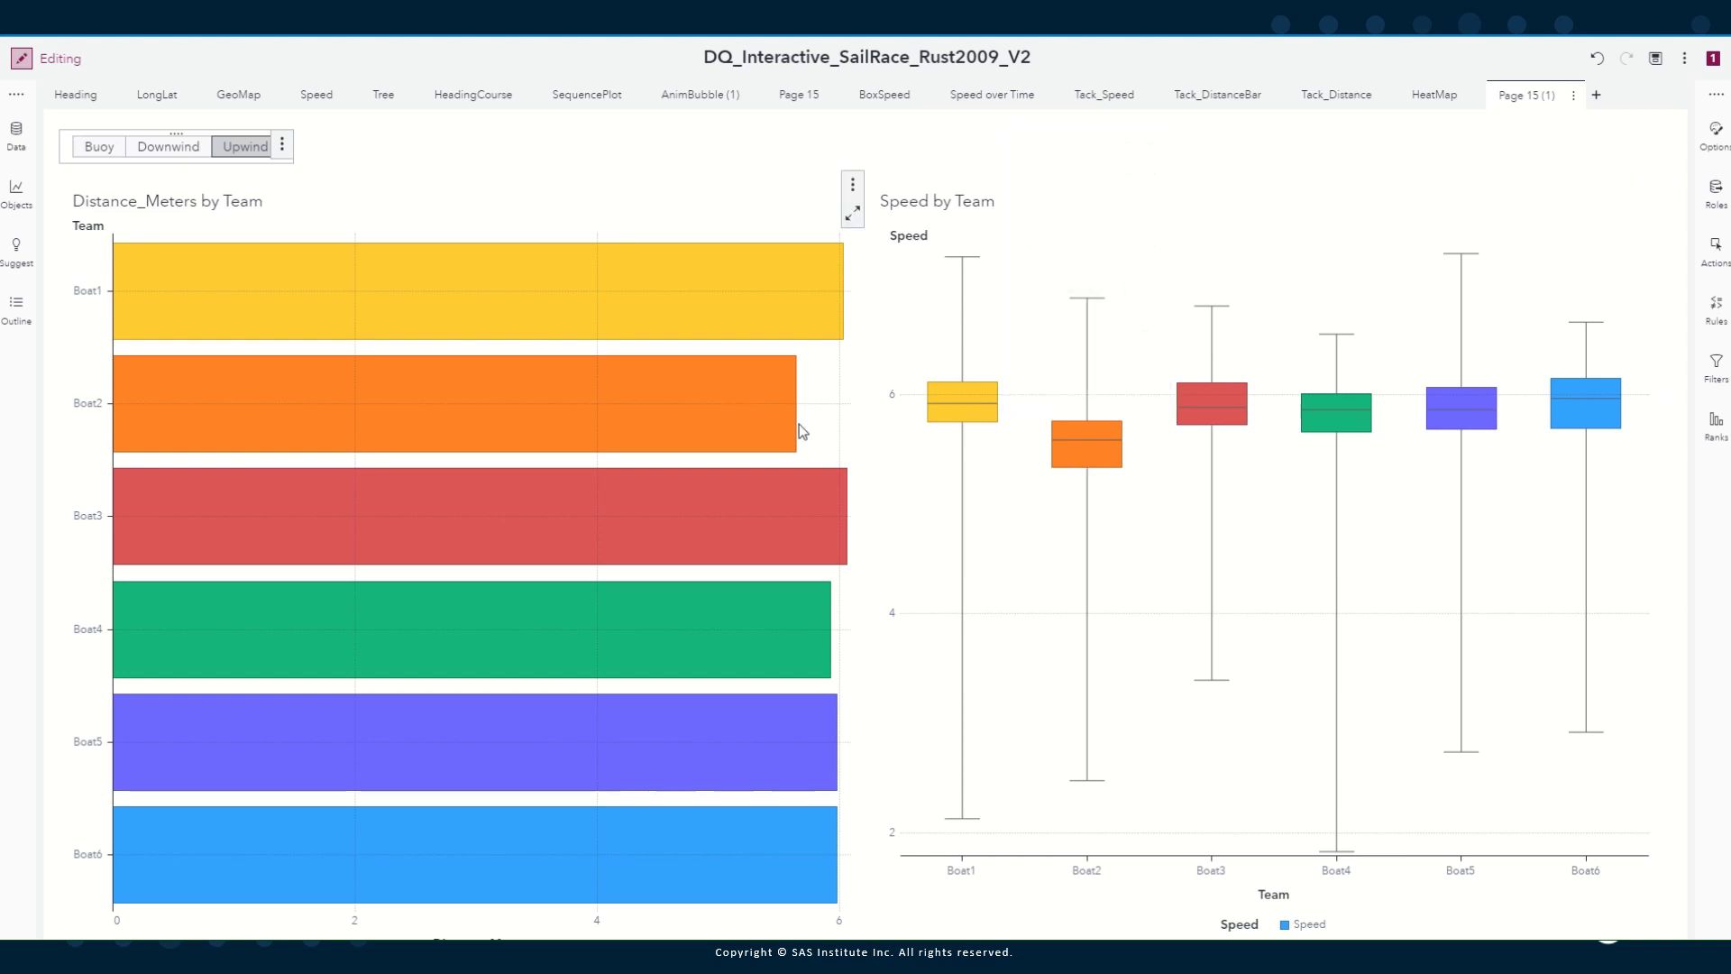
mouse_move(803, 476)
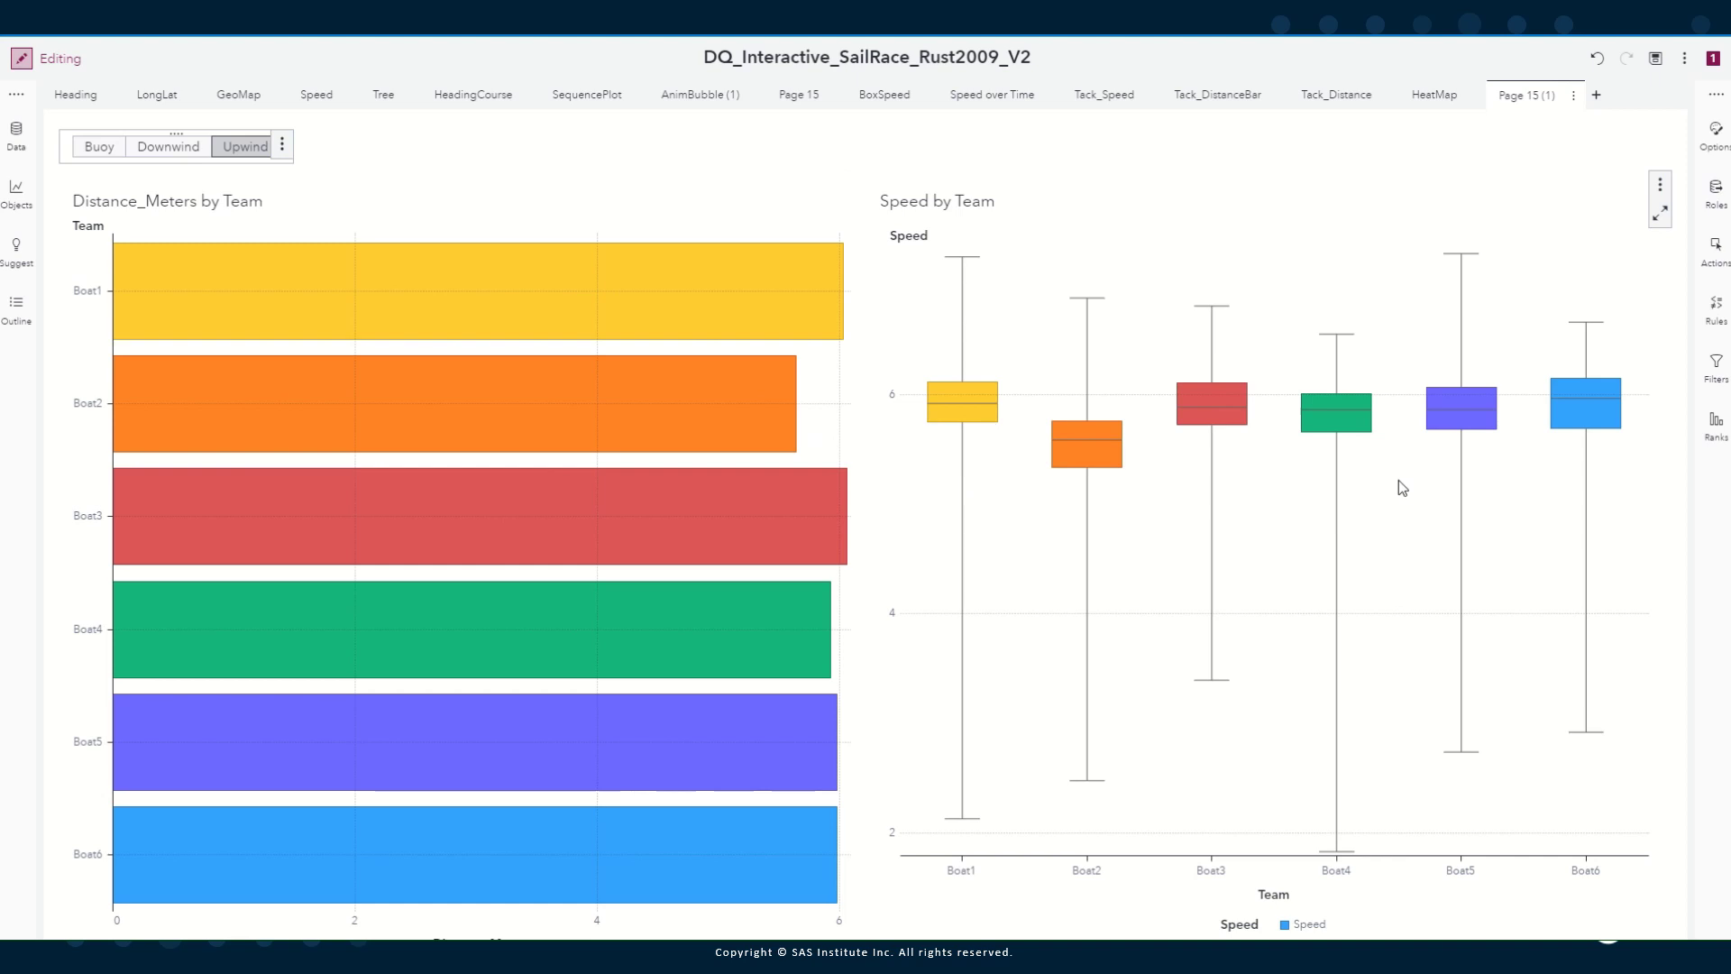
mouse_move(574, 455)
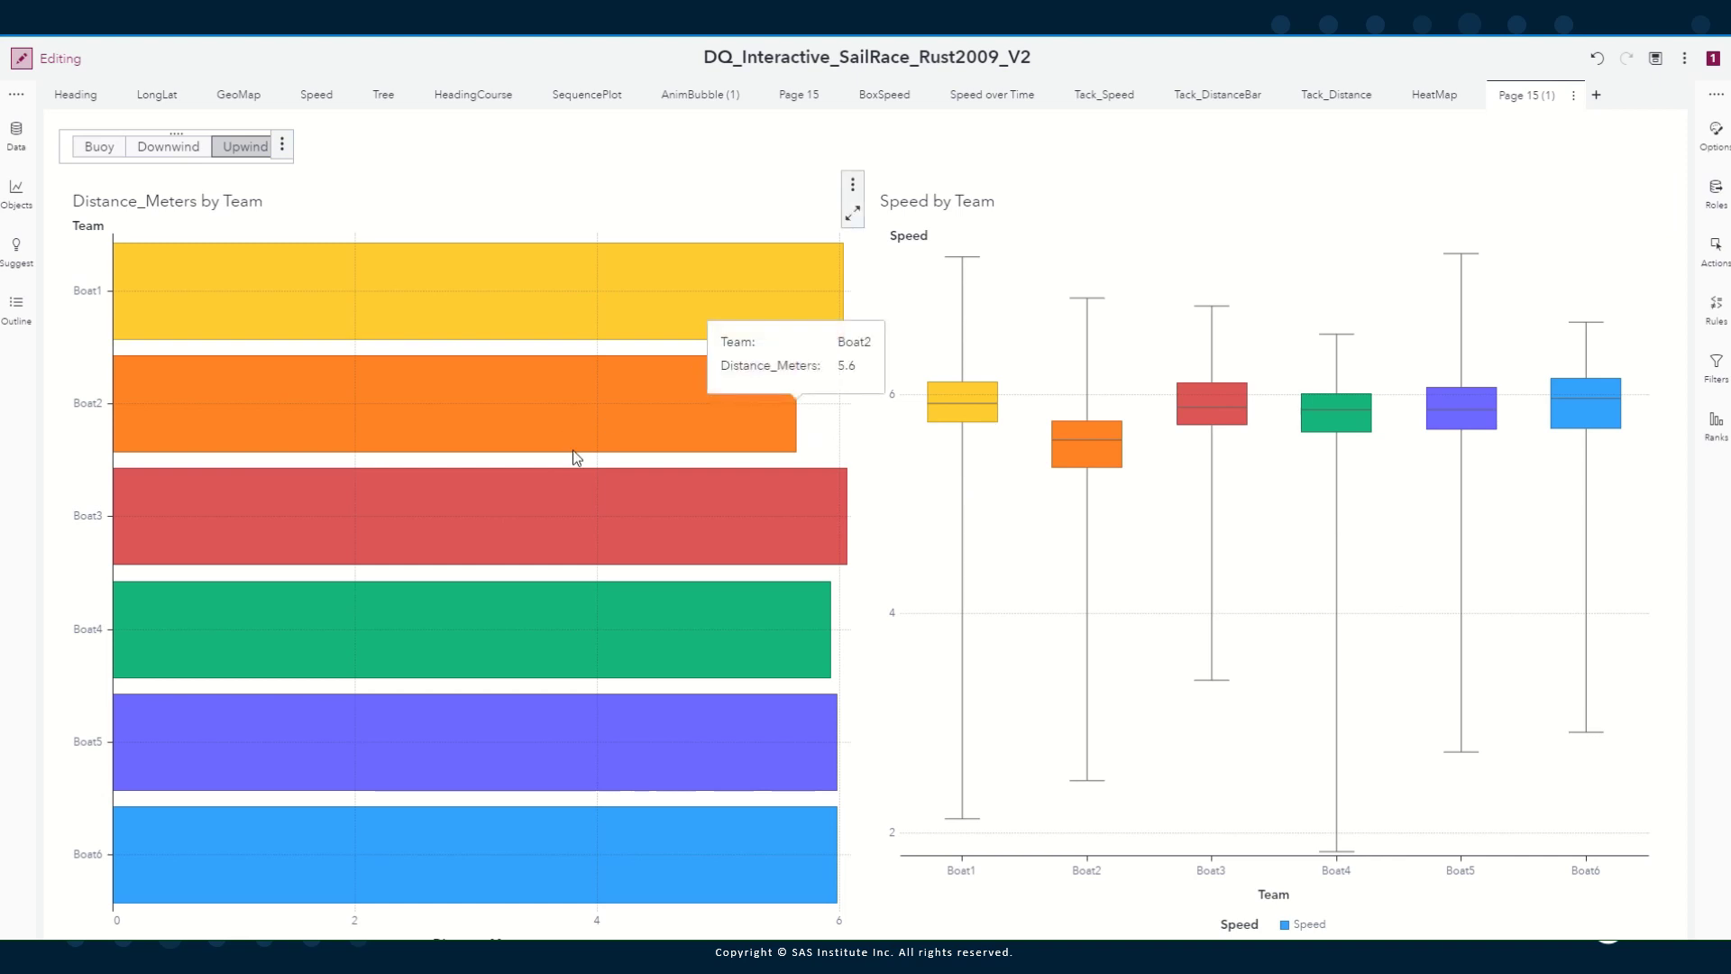
Switch the page's section filter to Downwind and compare the boats' Distance_Meters values and speed distributions
left_click(159, 153)
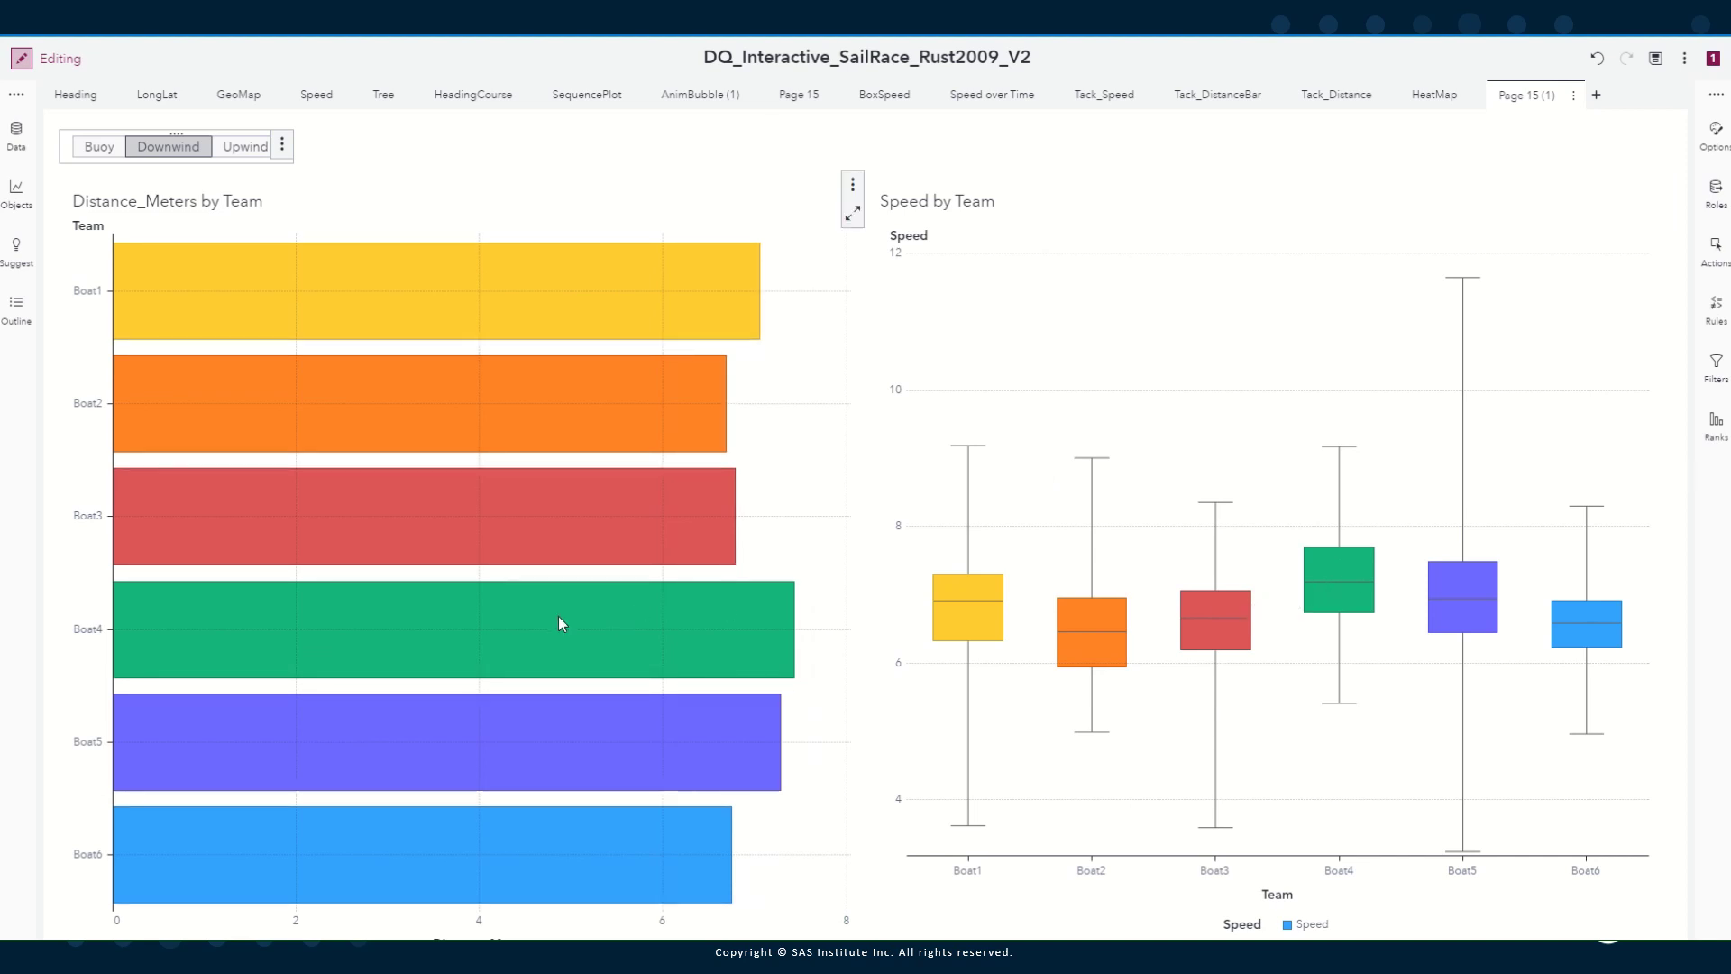
mouse_move(787, 654)
mouse_move(695, 864)
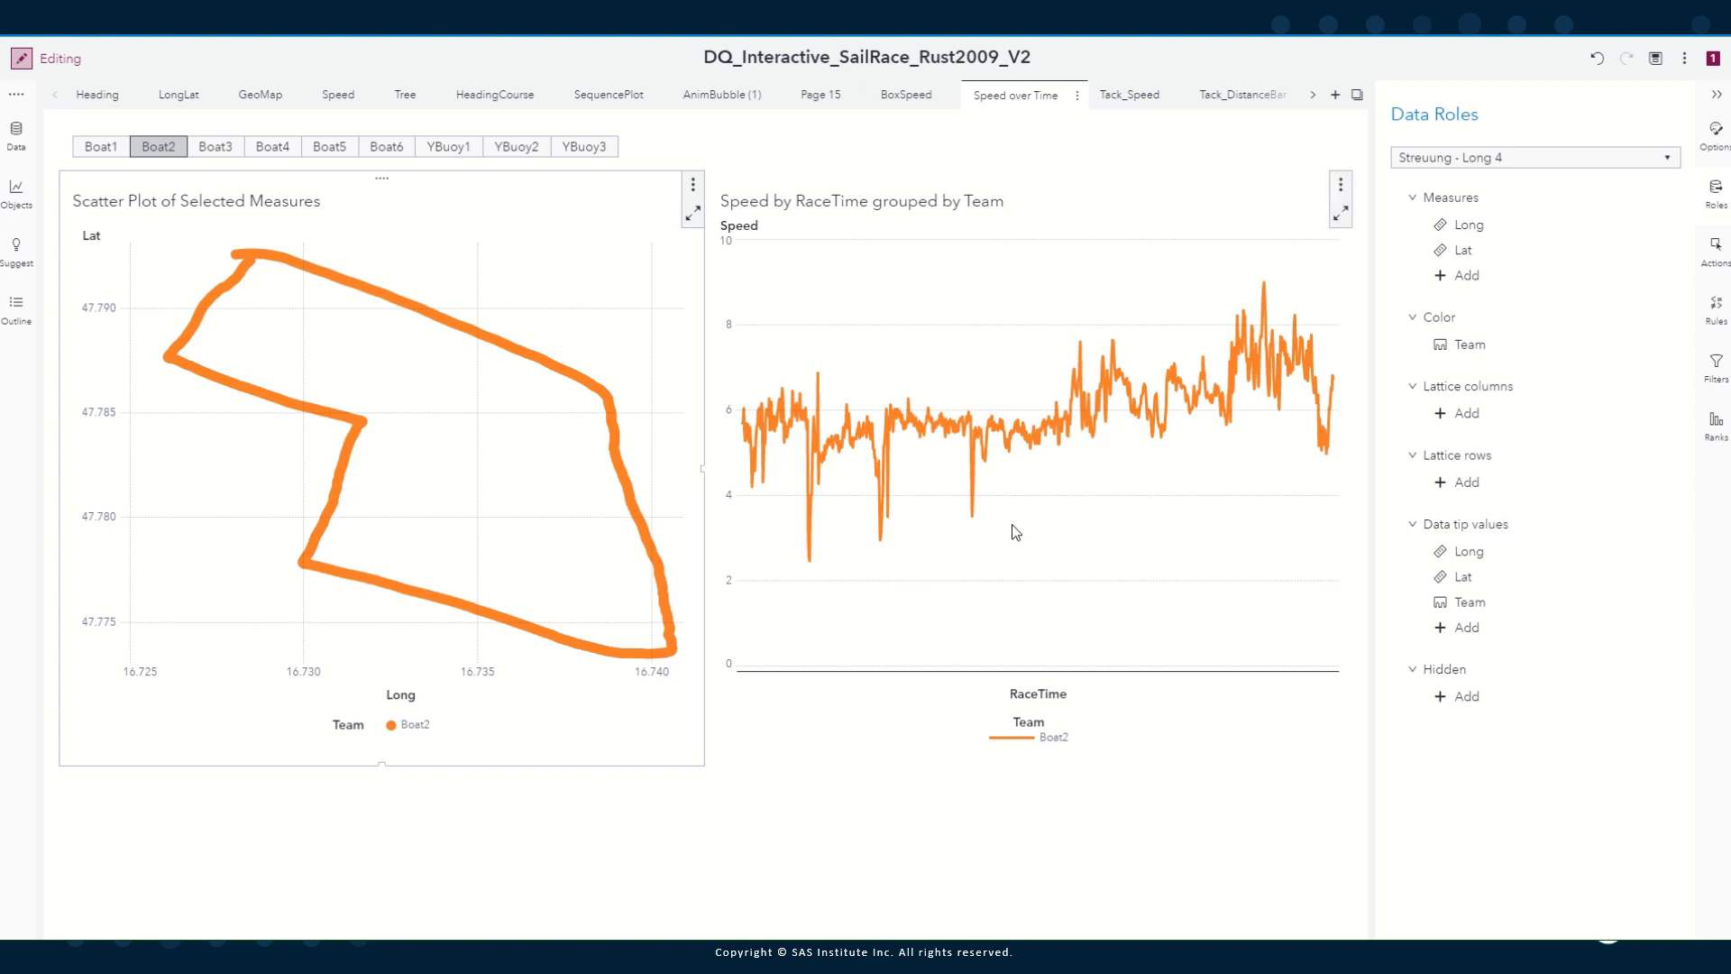
Add a new report page, expand its page controls and place Team there as a page prompt
left_click(1335, 95)
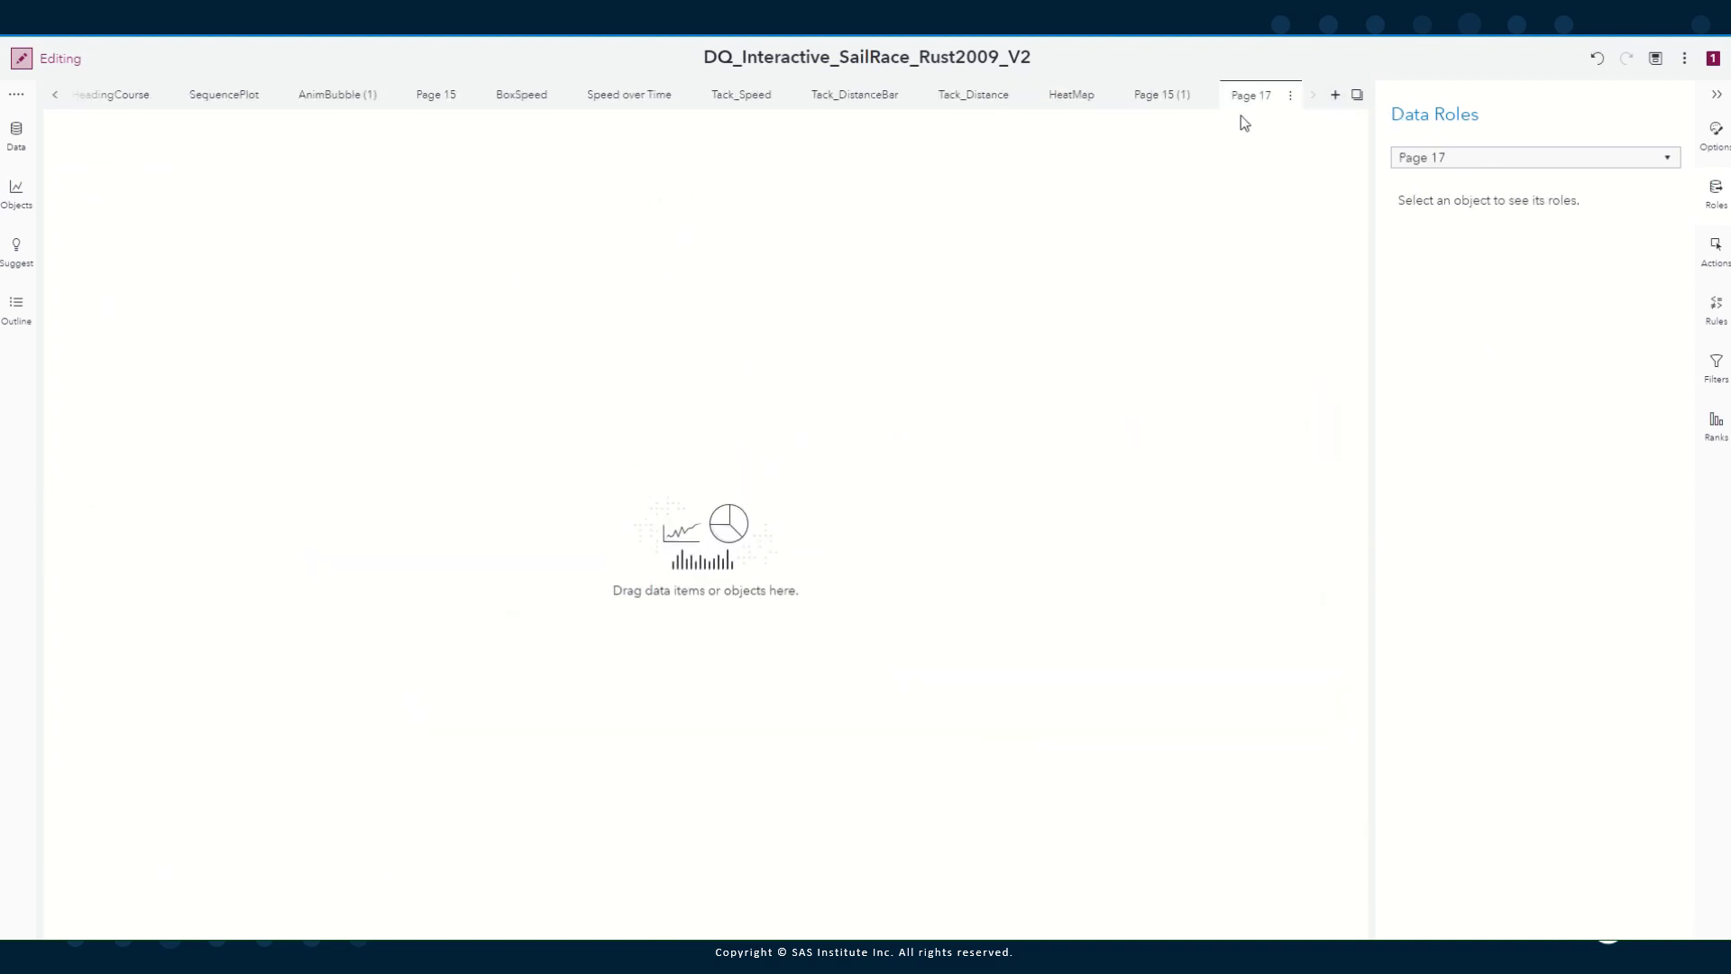
left_click(1291, 97)
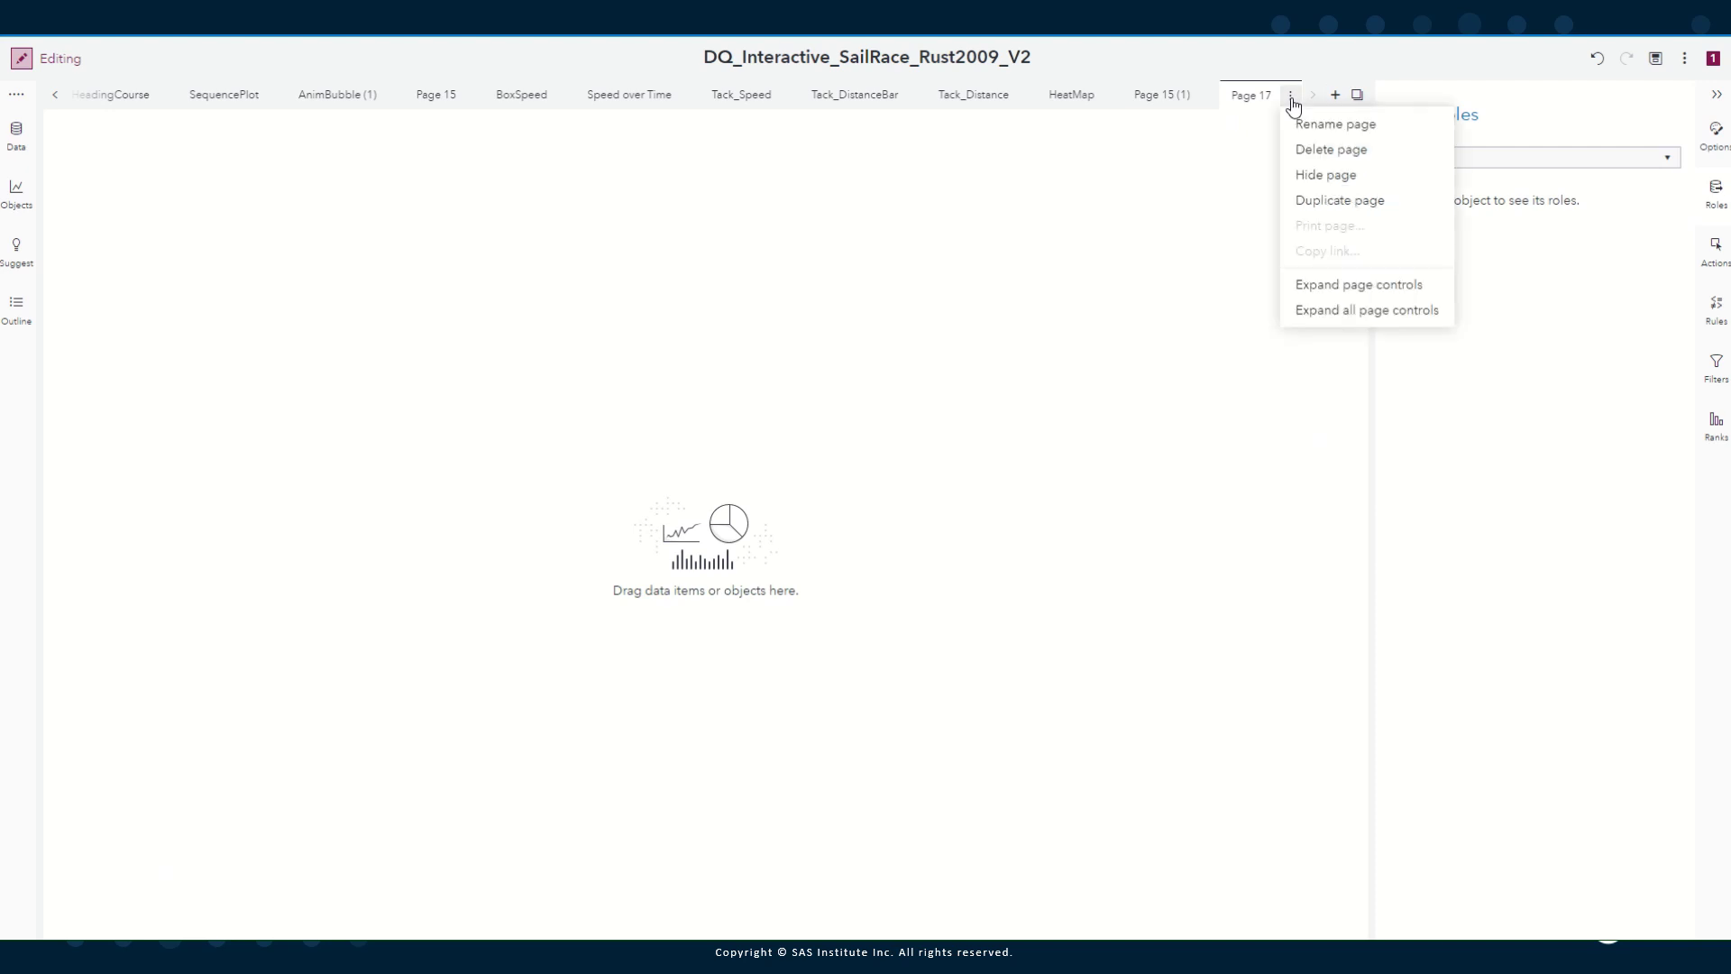
left_click(1353, 287)
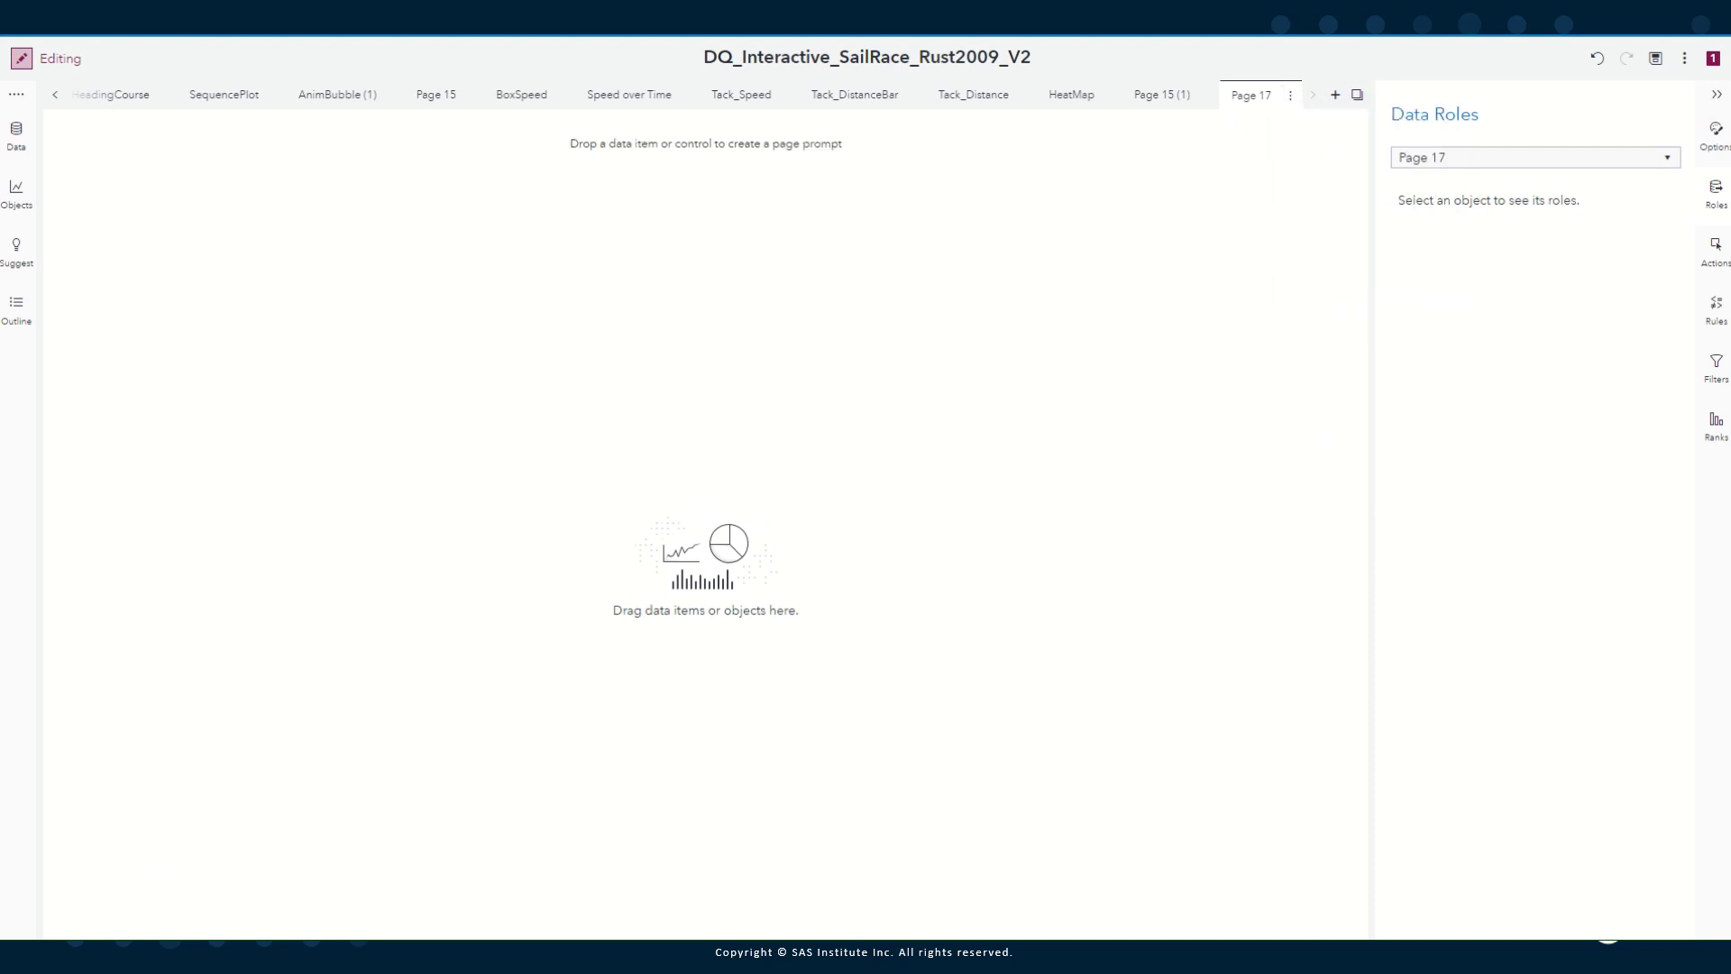
left_click(27, 142)
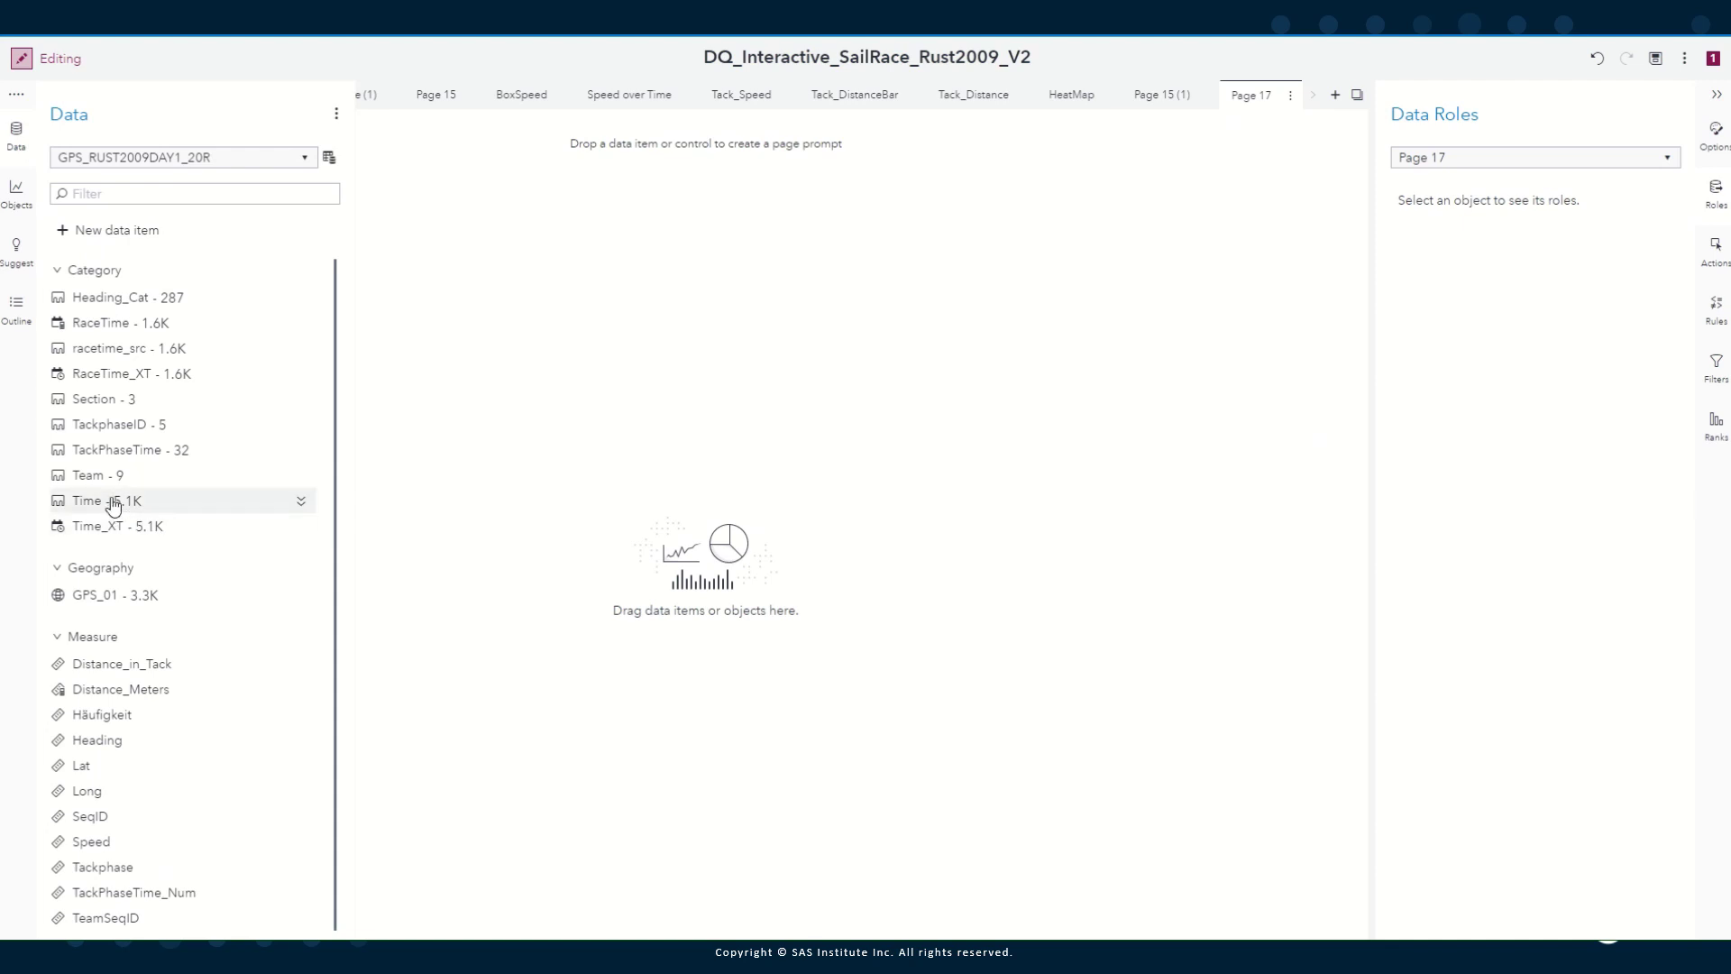
left_click_drag(262, 348, 553, 149)
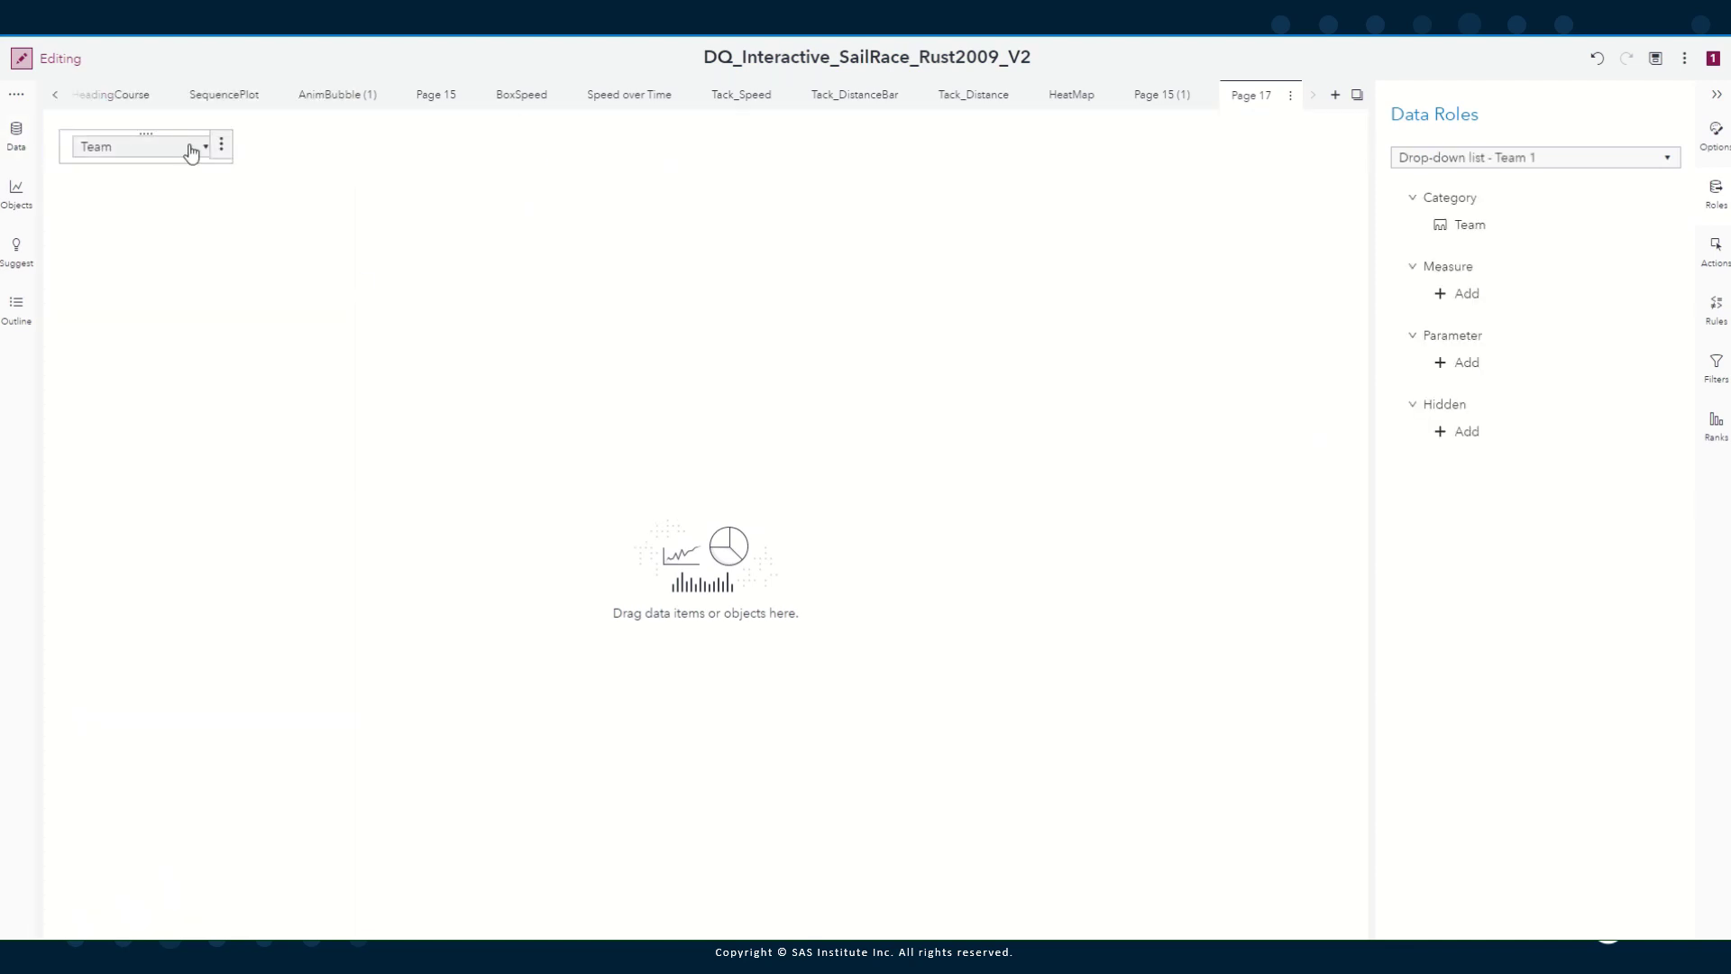
Change the Team page prompt from a drop-down list to a button bar
left_click(221, 145)
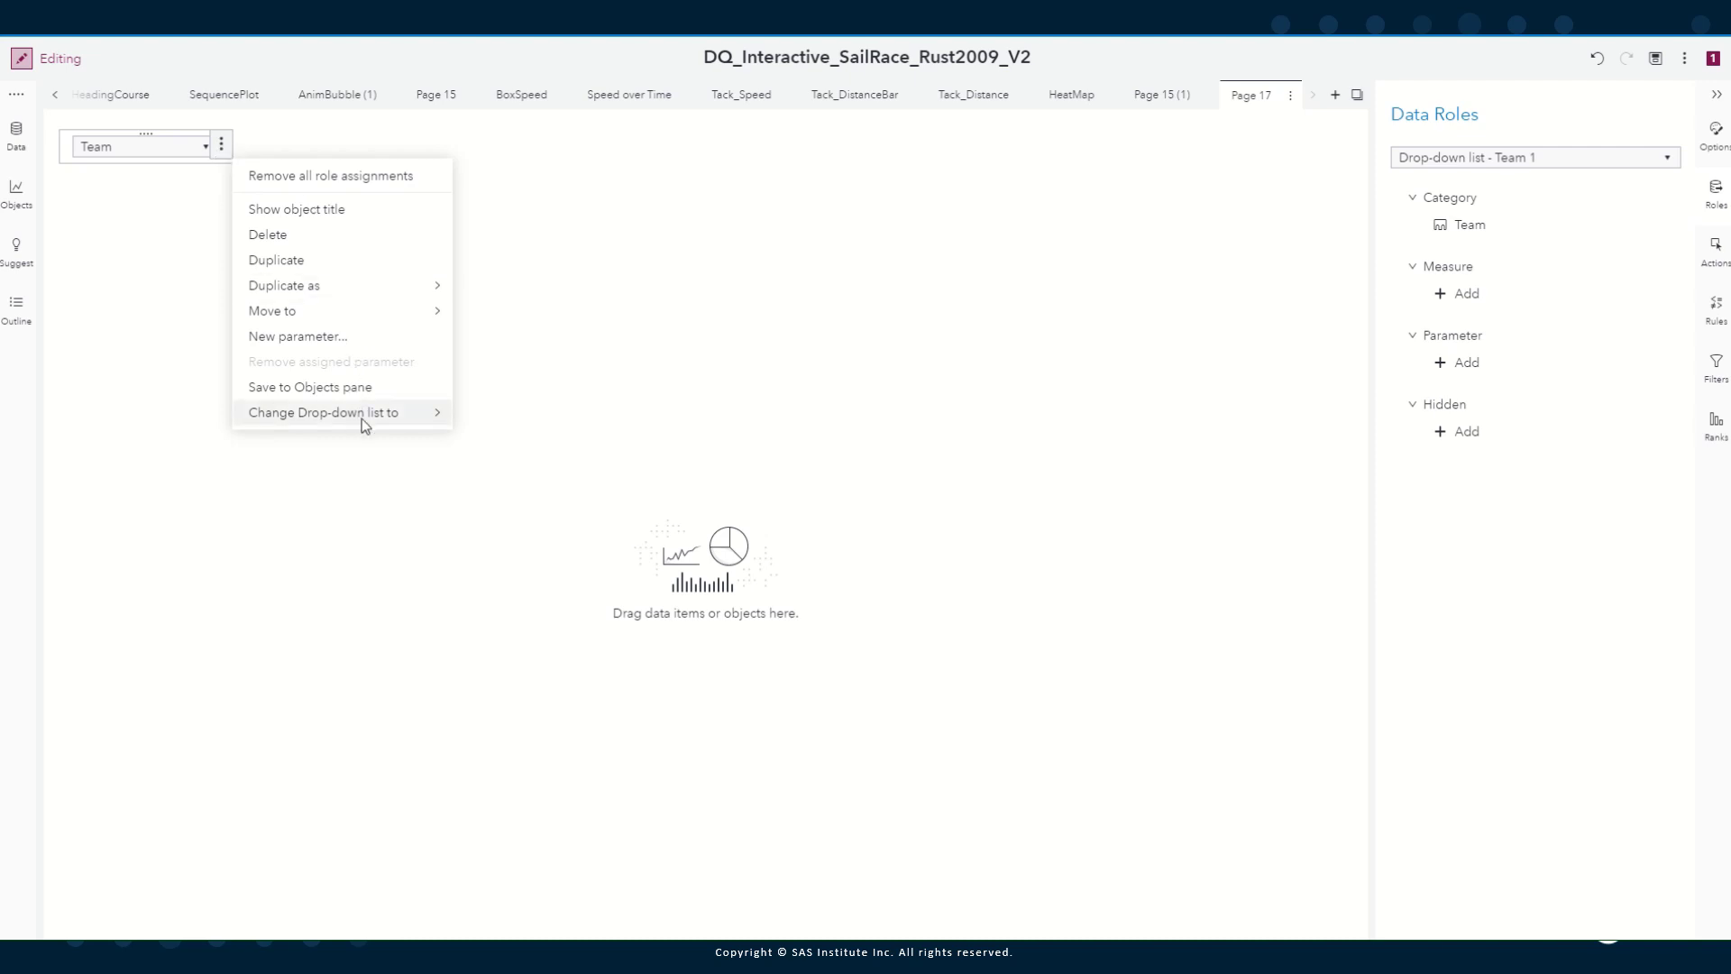
mouse_move(368, 420)
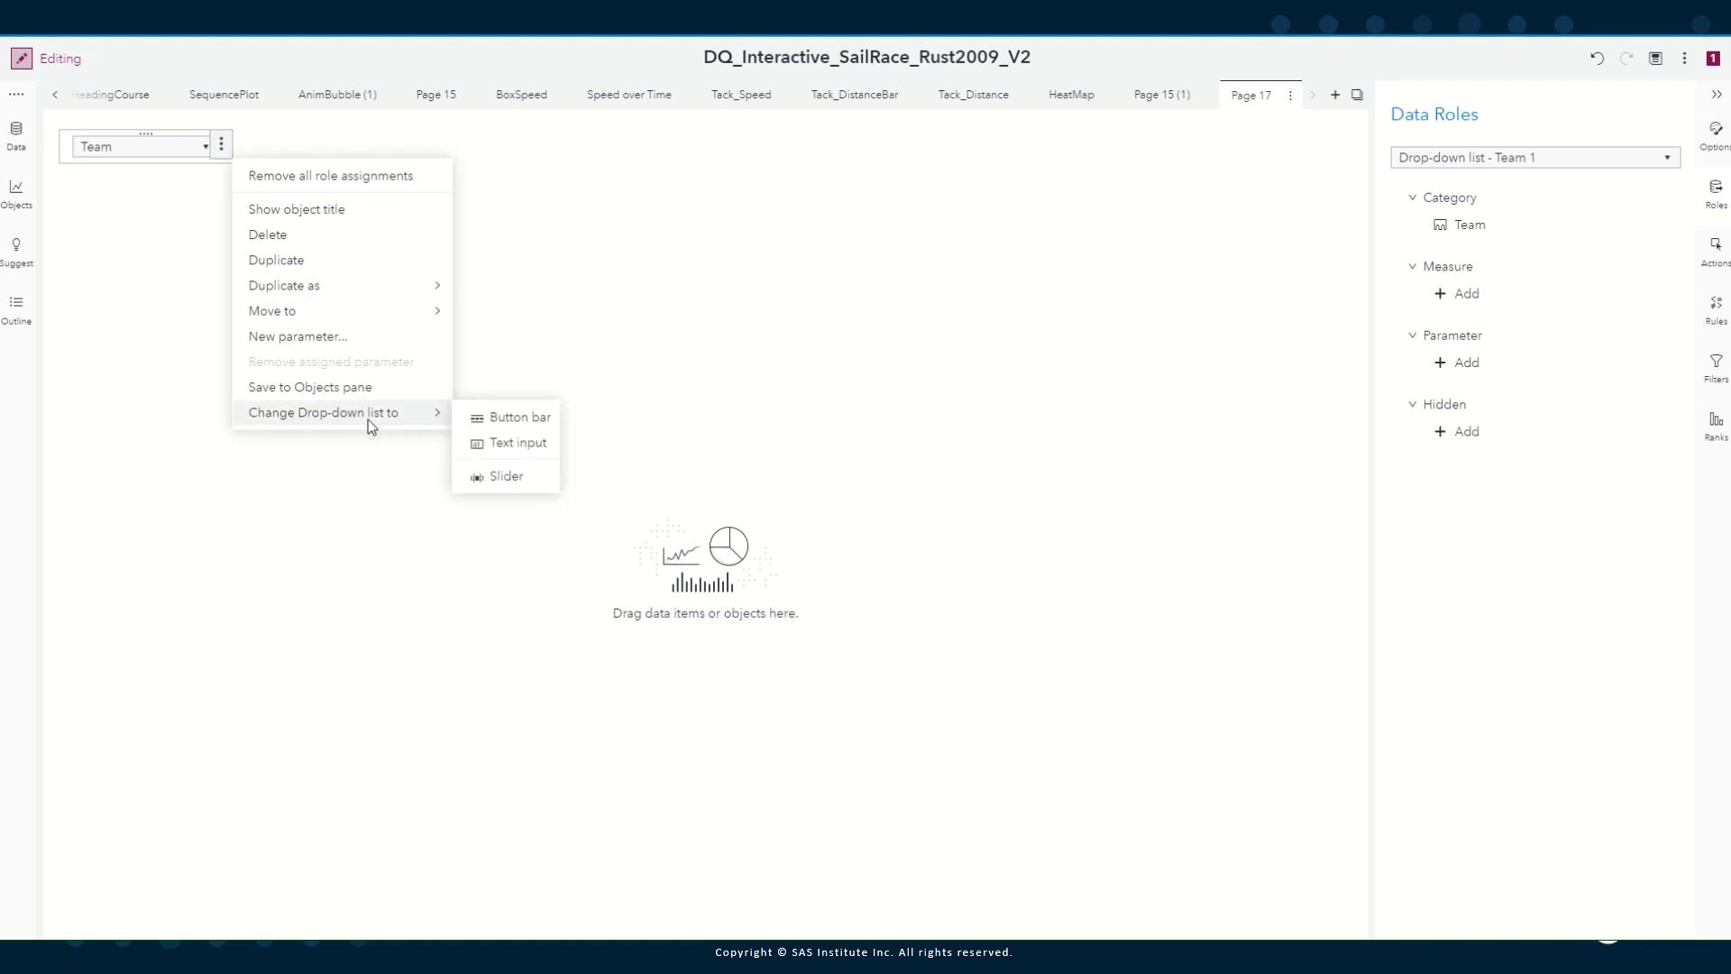
left_click(503, 419)
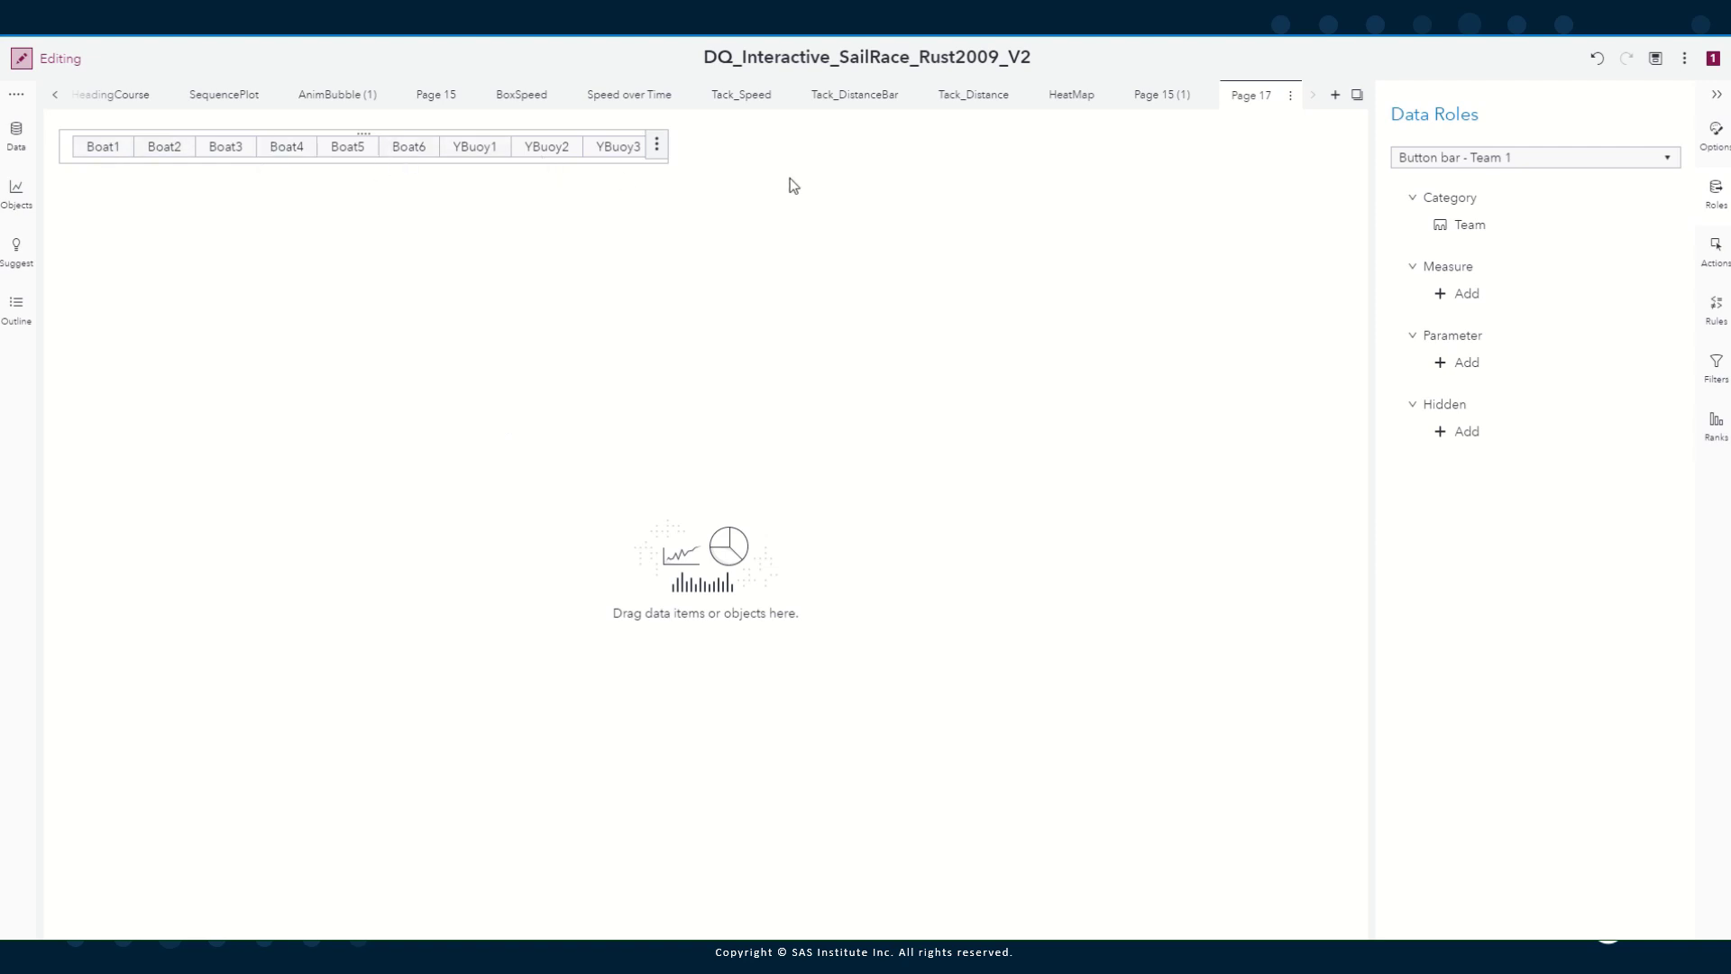
Add a scatter plot to the empty page with Long and Lat as its measures
left_click(16, 200)
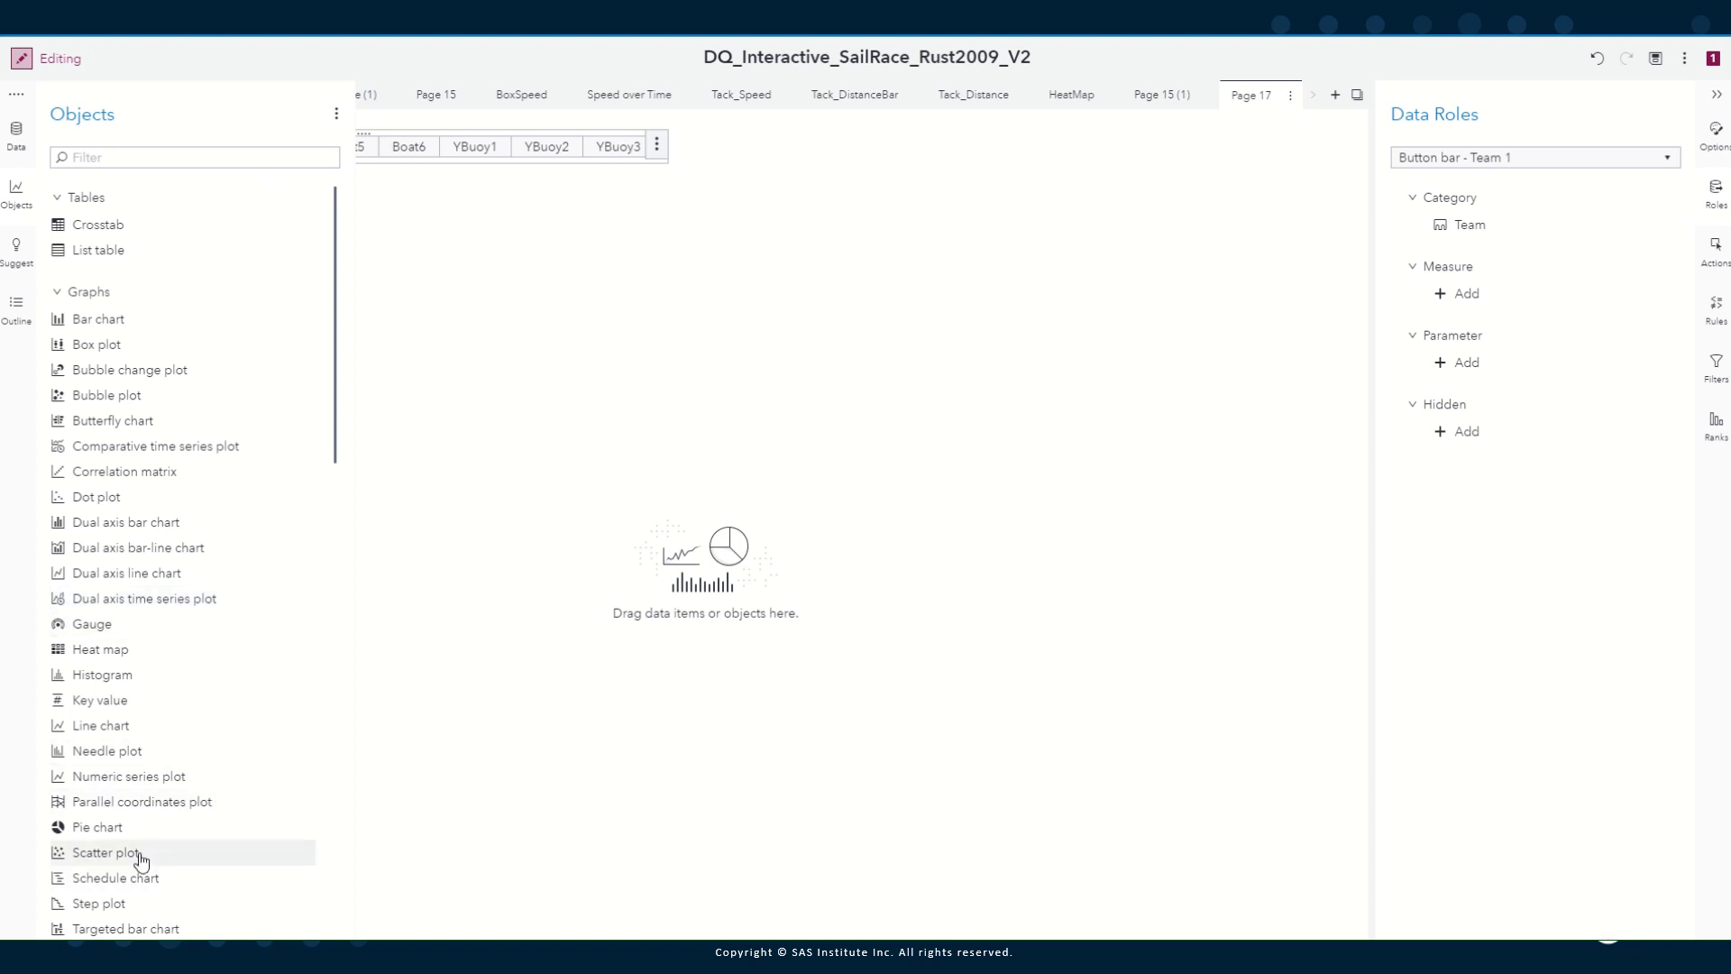
left_click_drag(139, 853, 471, 797)
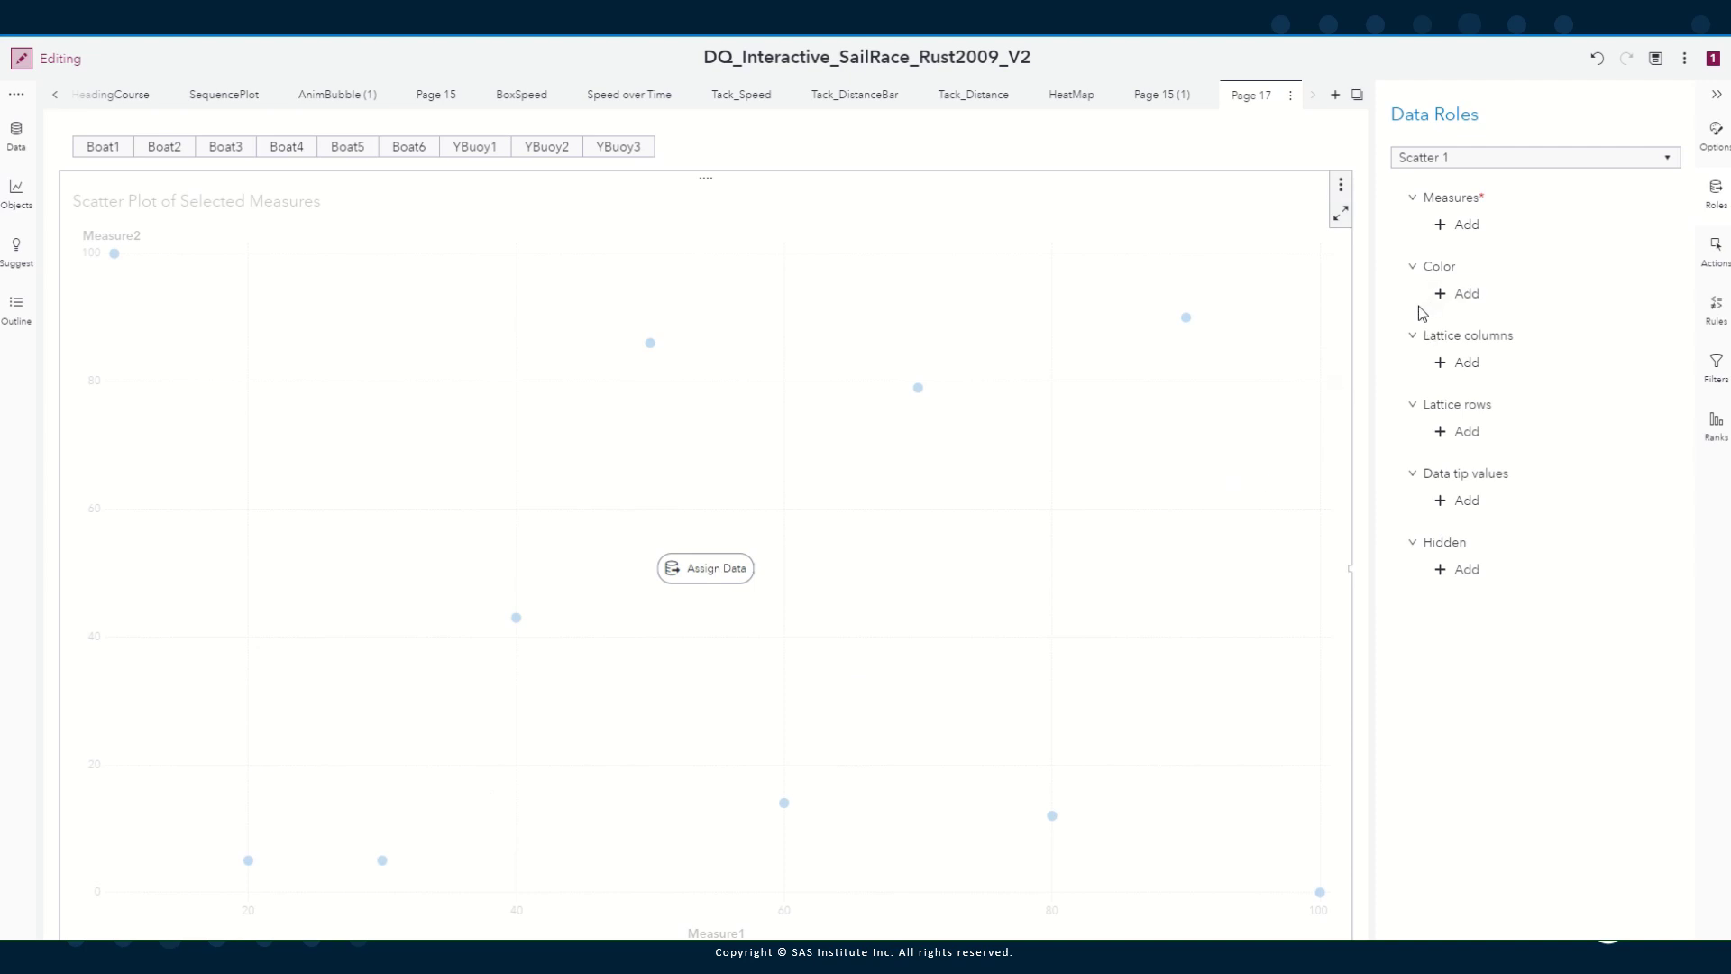
left_click(1462, 227)
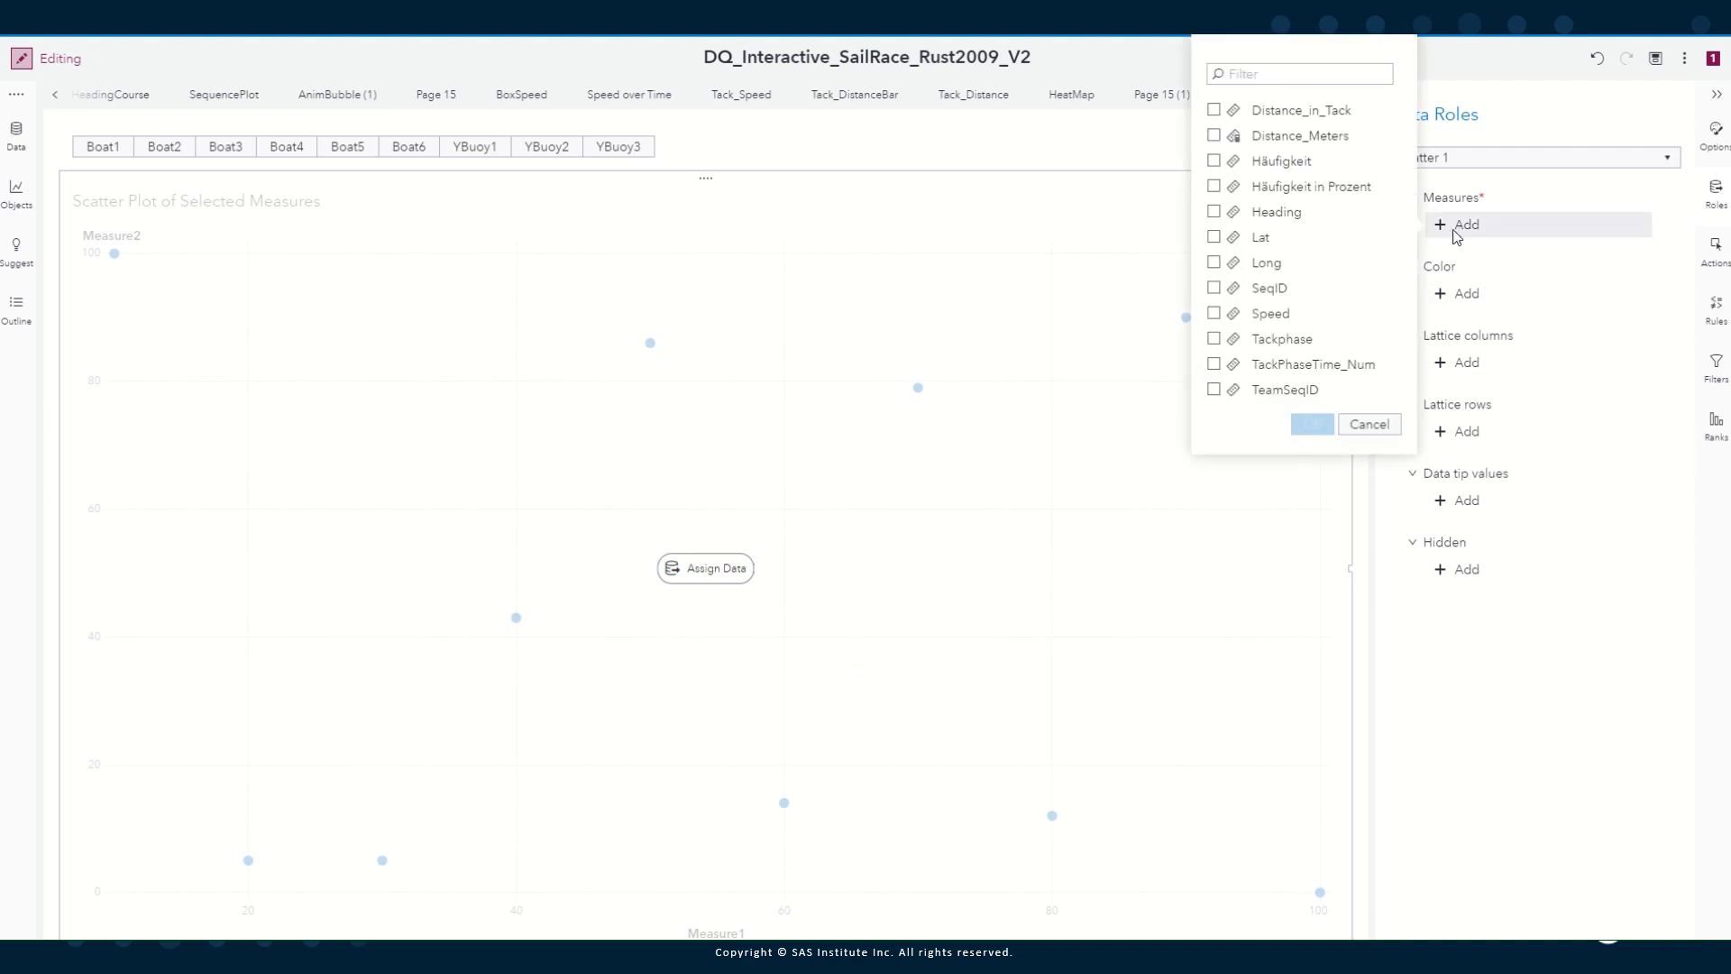
left_click(1214, 262)
left_click(1214, 237)
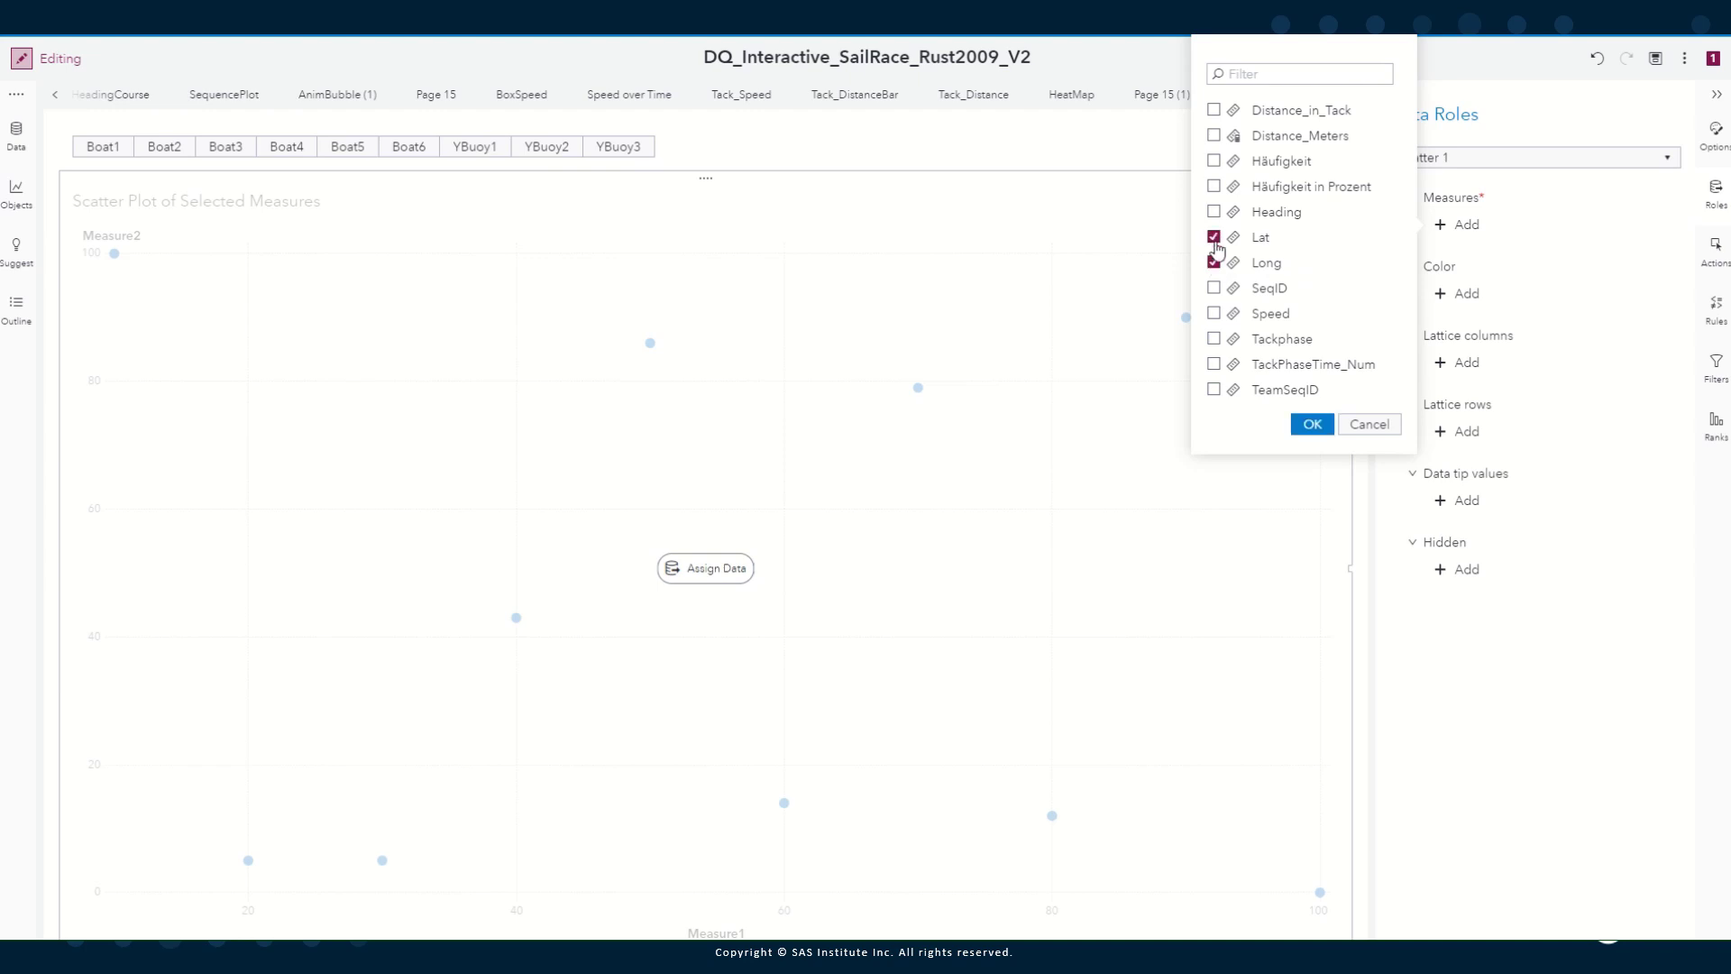
left_click(1311, 425)
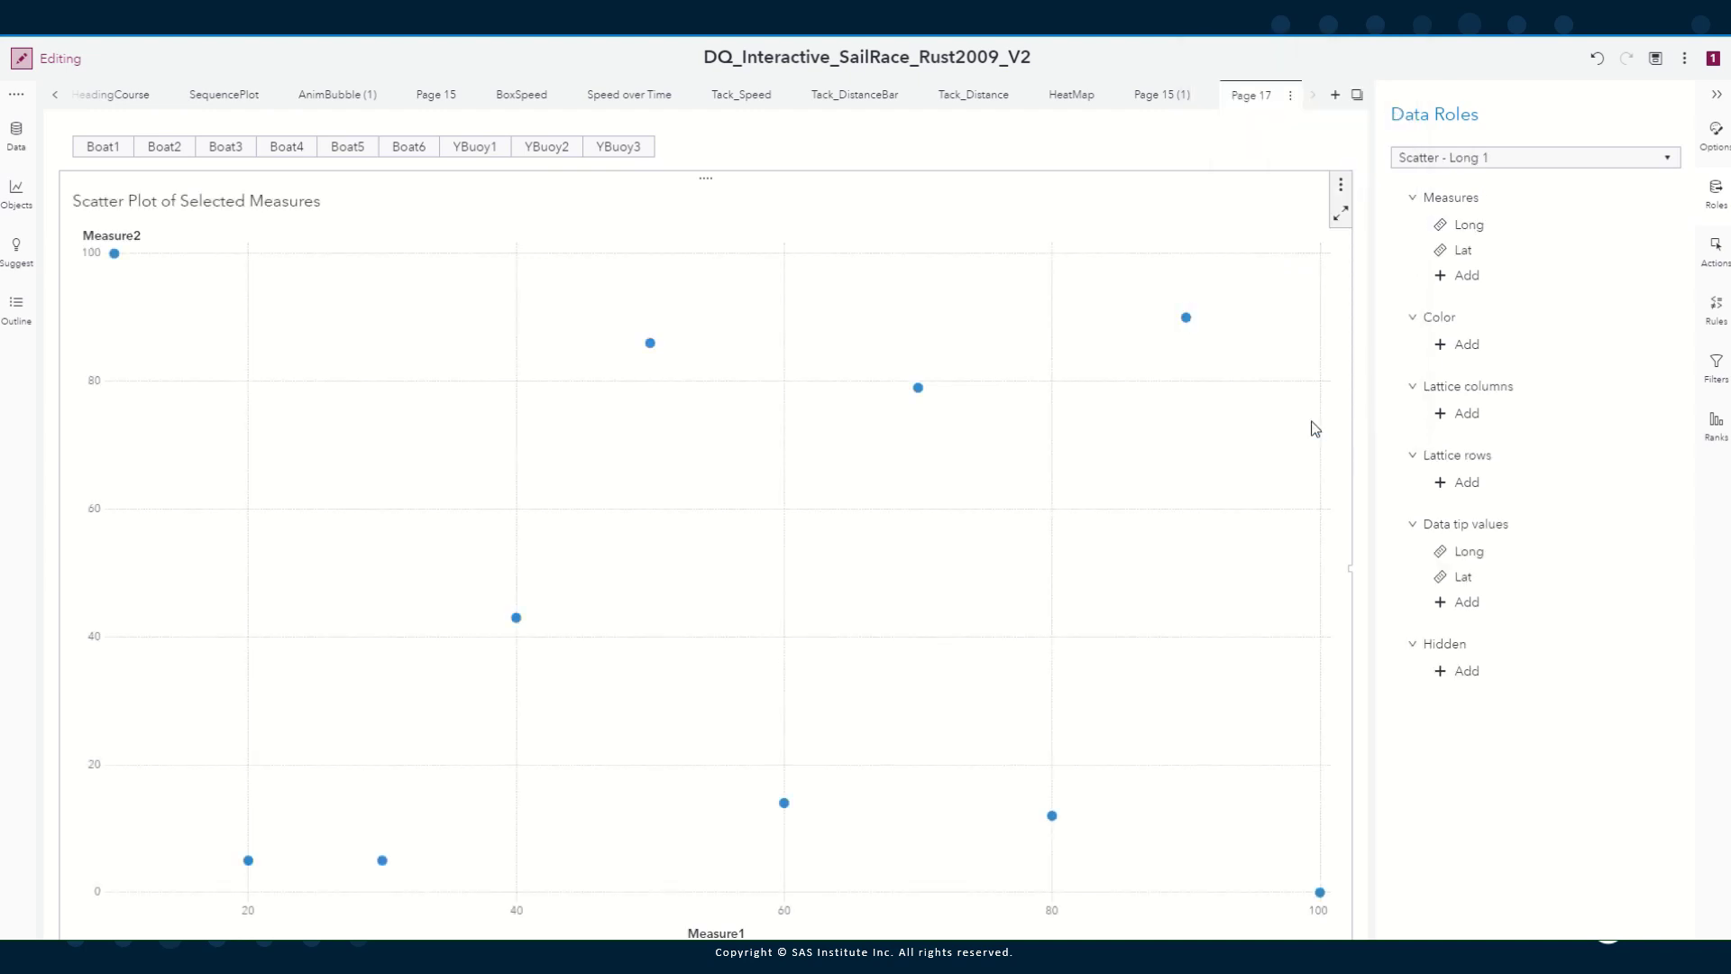
Color the scatter plot by Team and filter the page to Boat2
left_click(1446, 347)
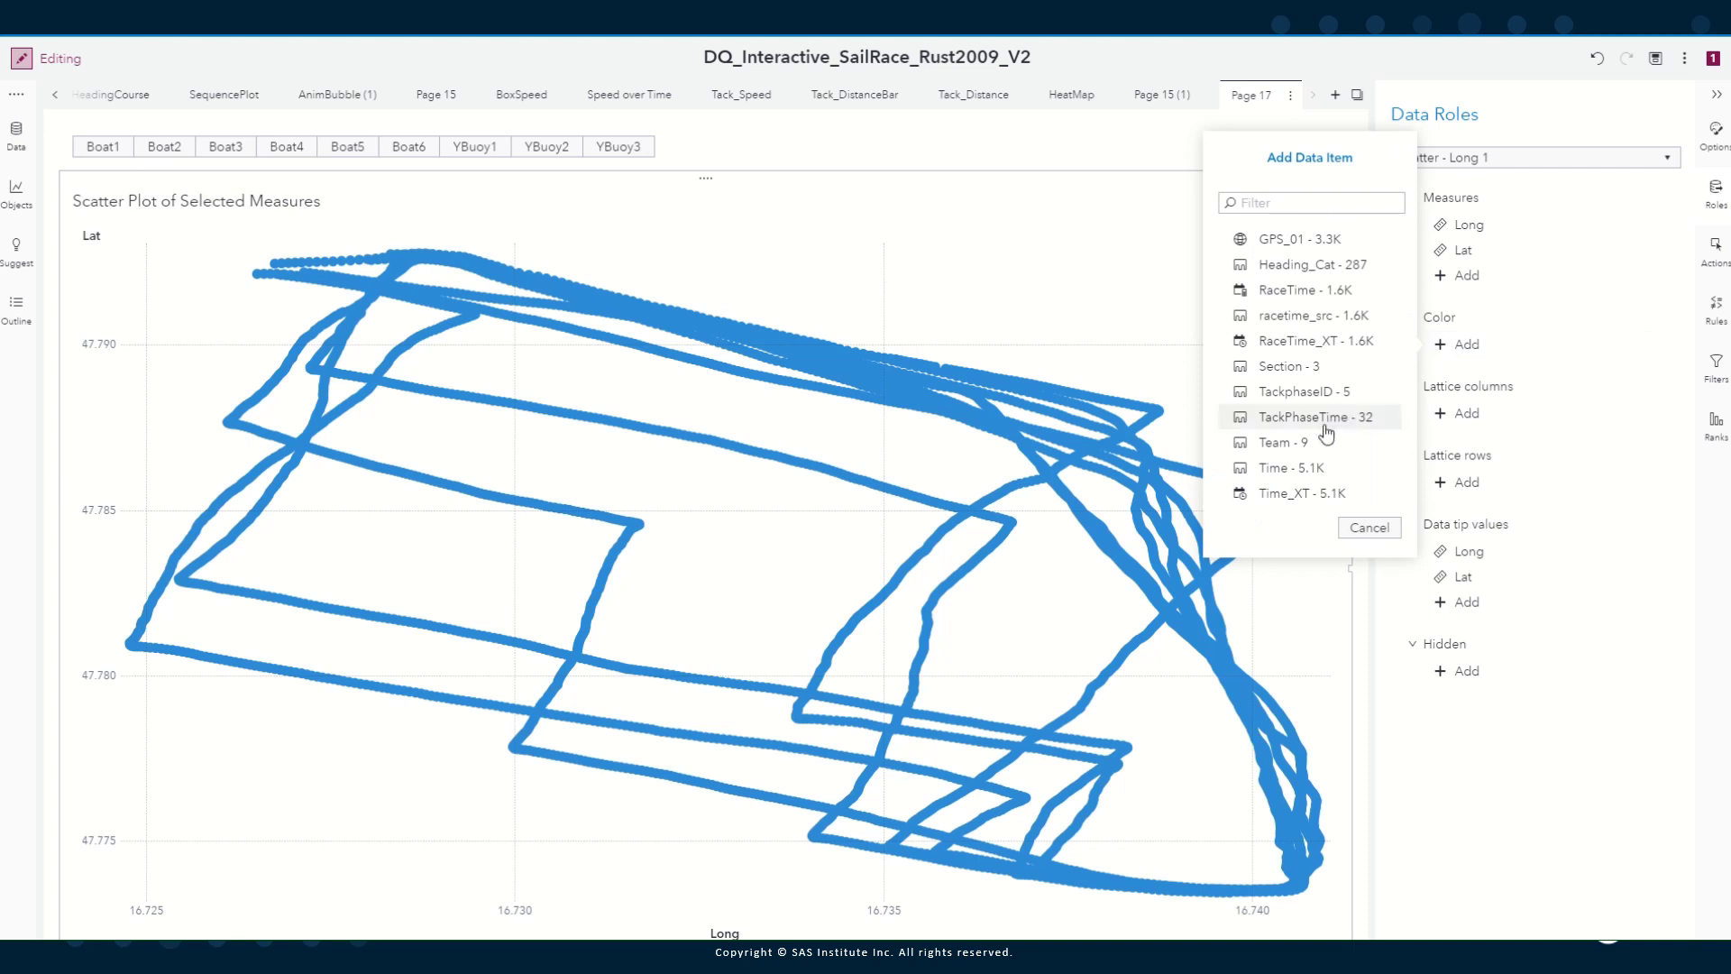
left_click(1286, 453)
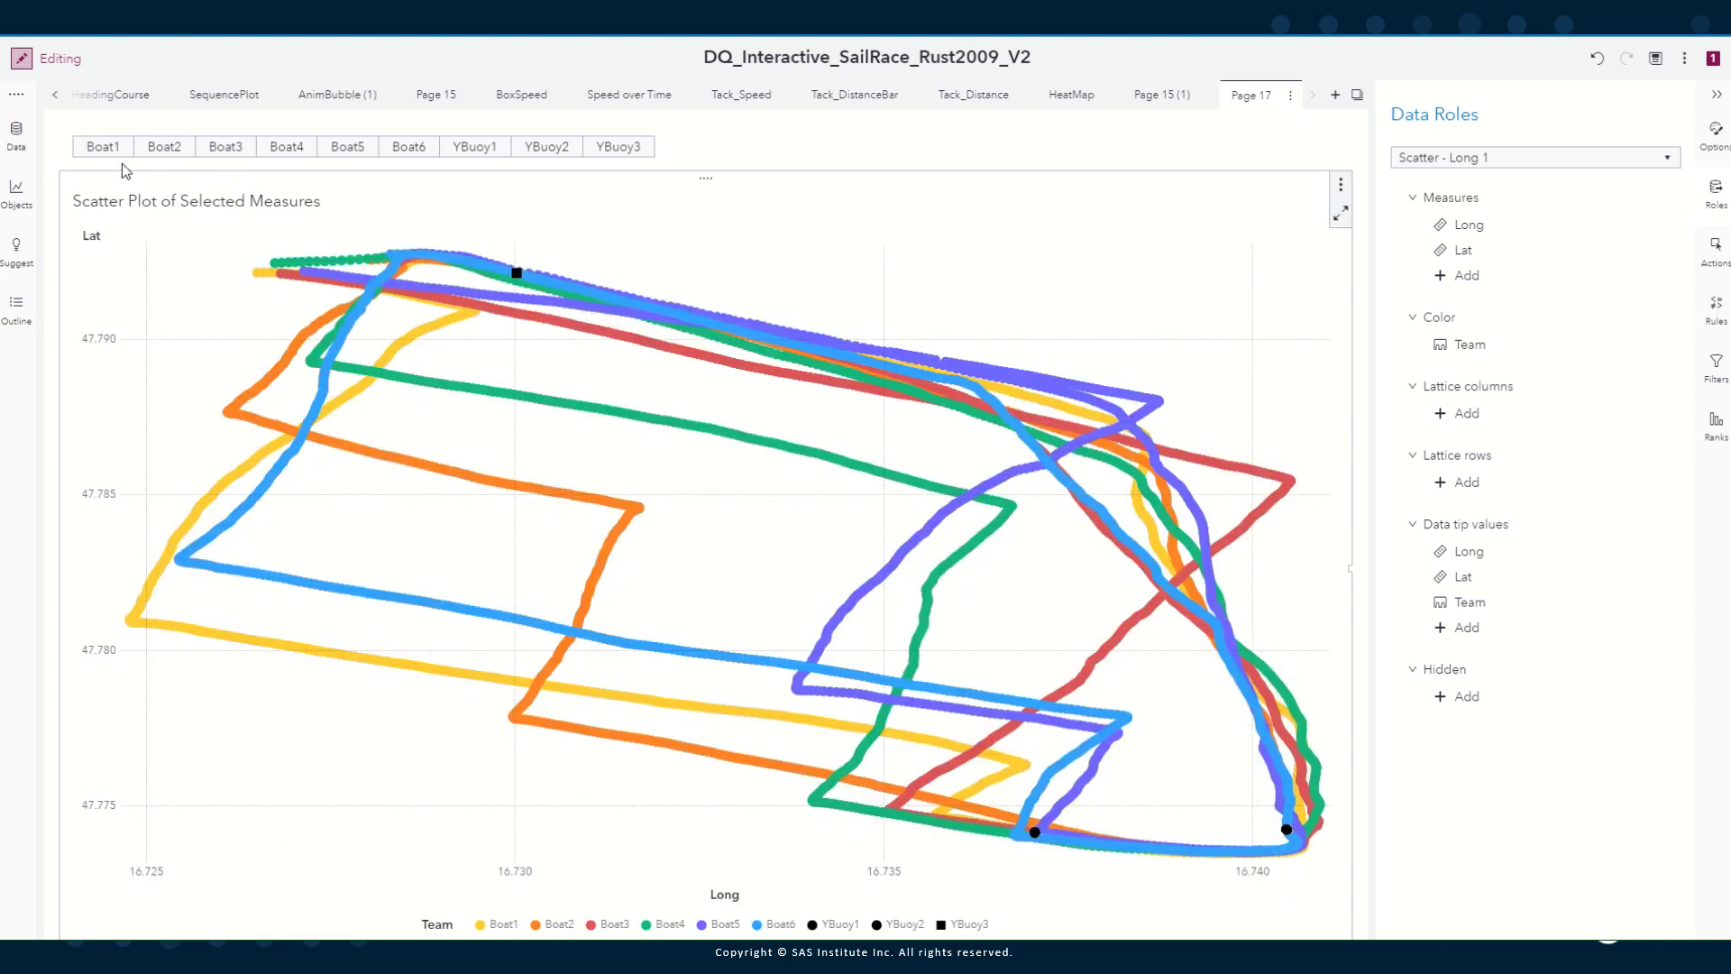
left_click(165, 152)
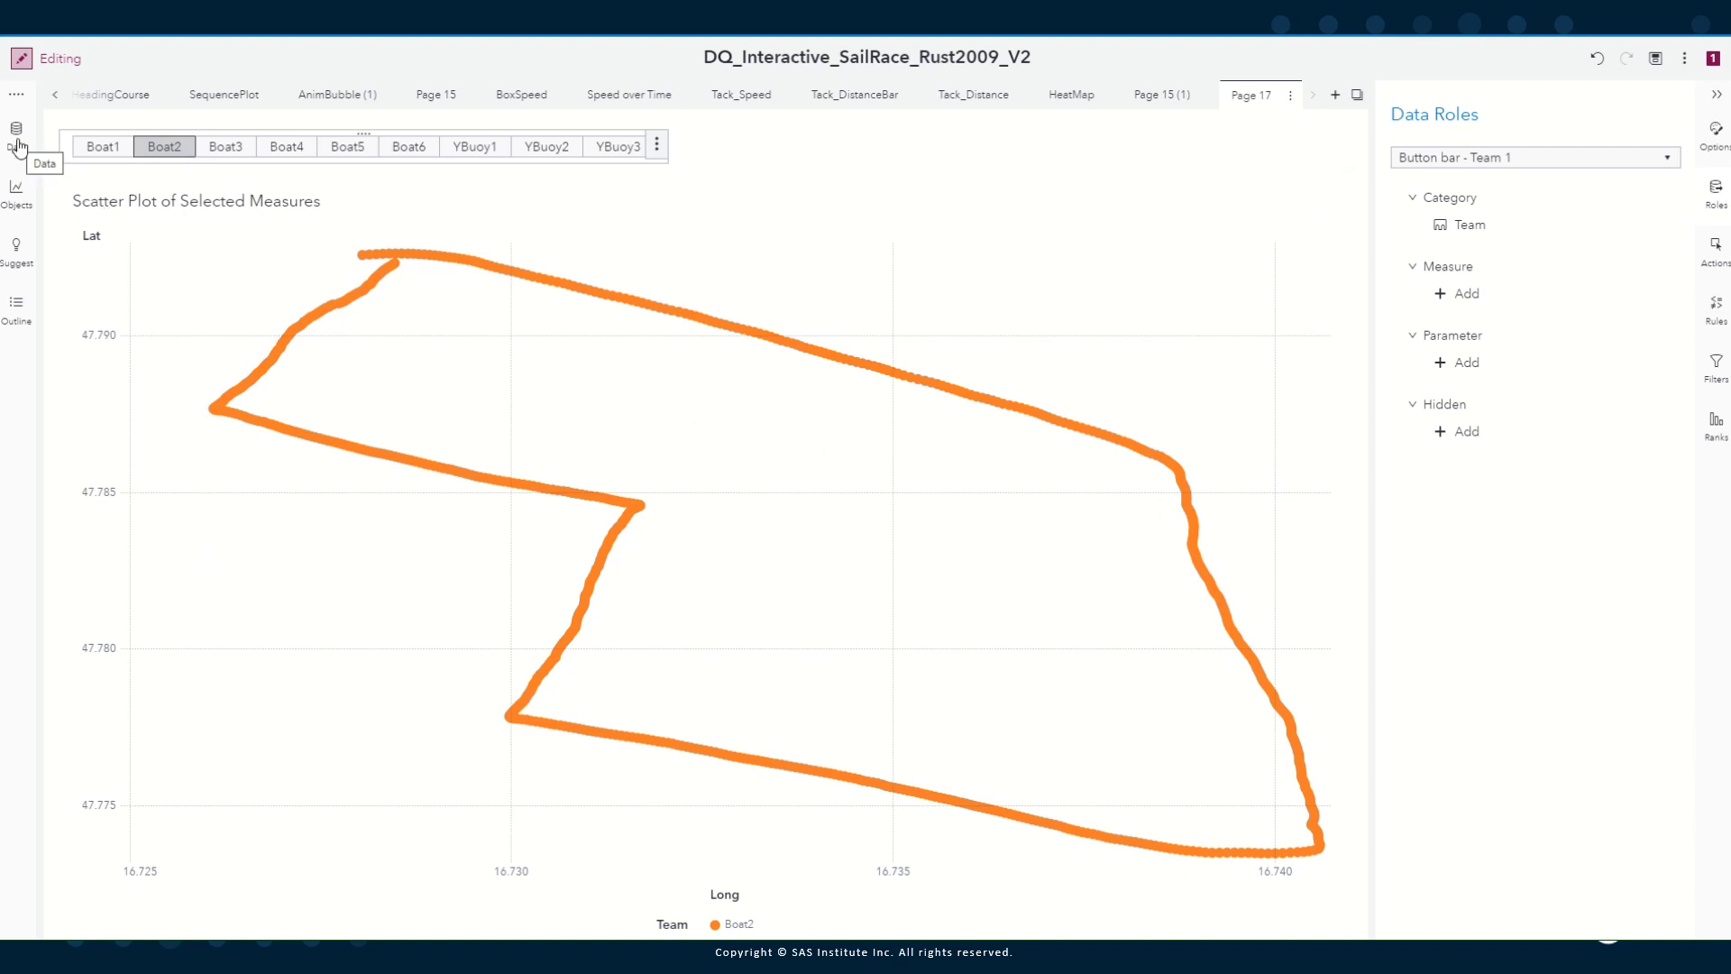
Add a line chart to the right of the scatter plot with RaceTime as its category
left_click(17, 190)
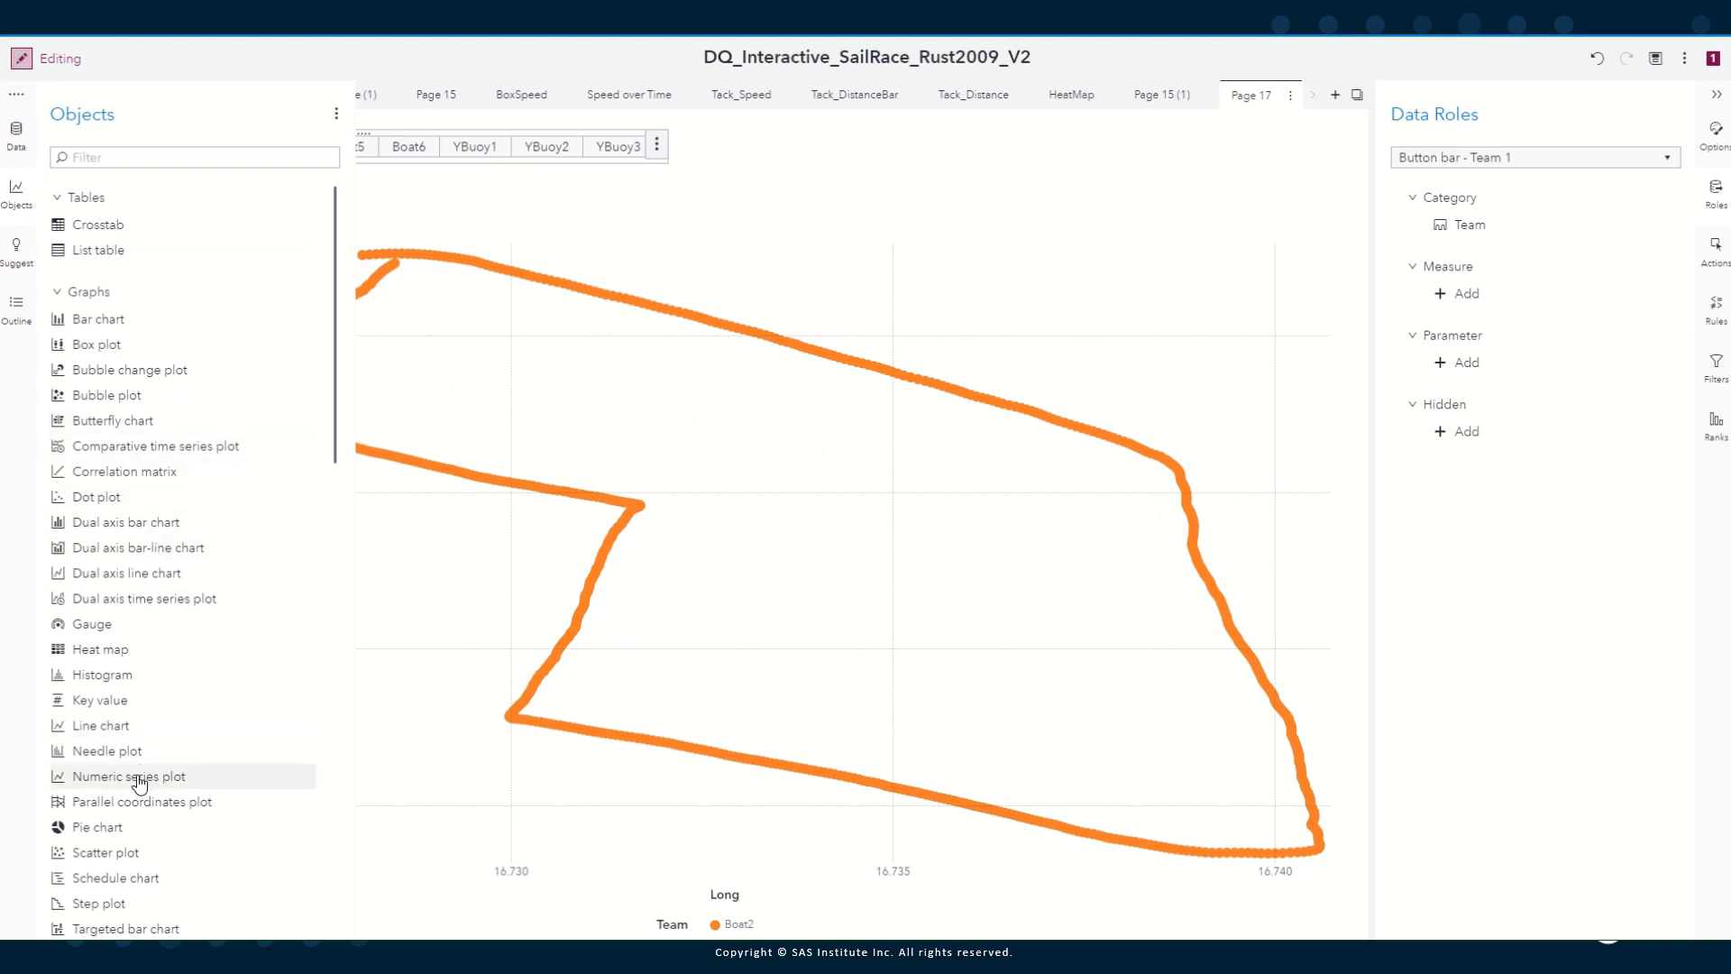
left_click_drag(105, 737, 1205, 707)
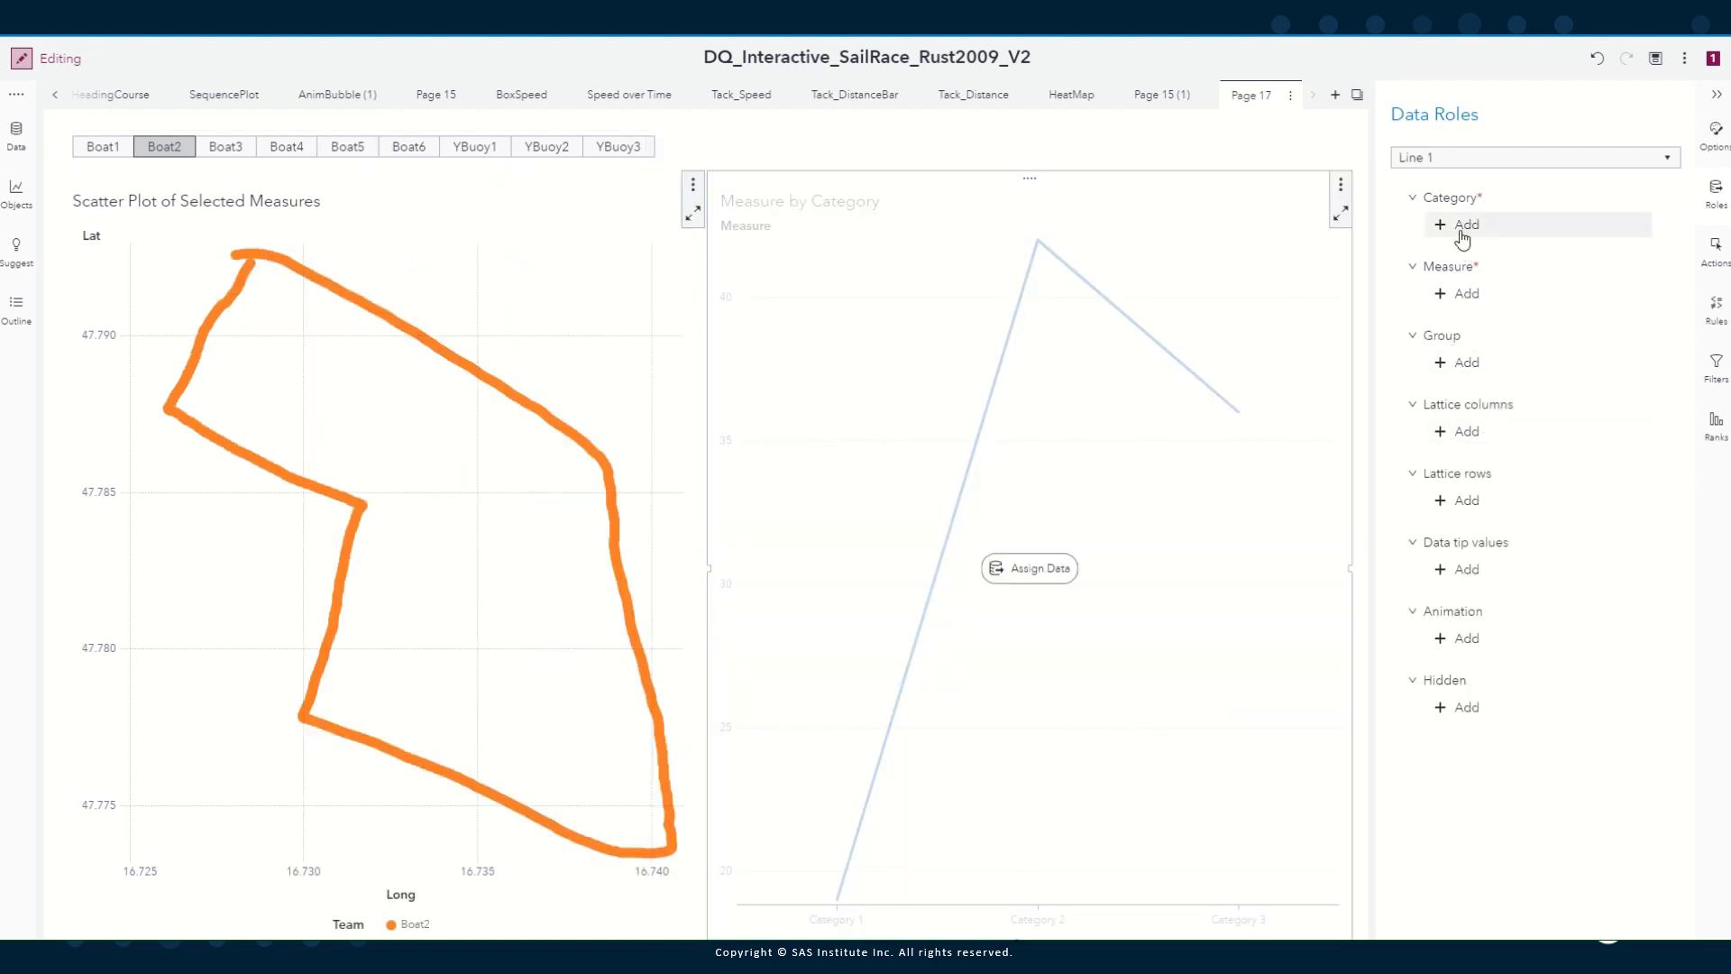
left_click(1462, 231)
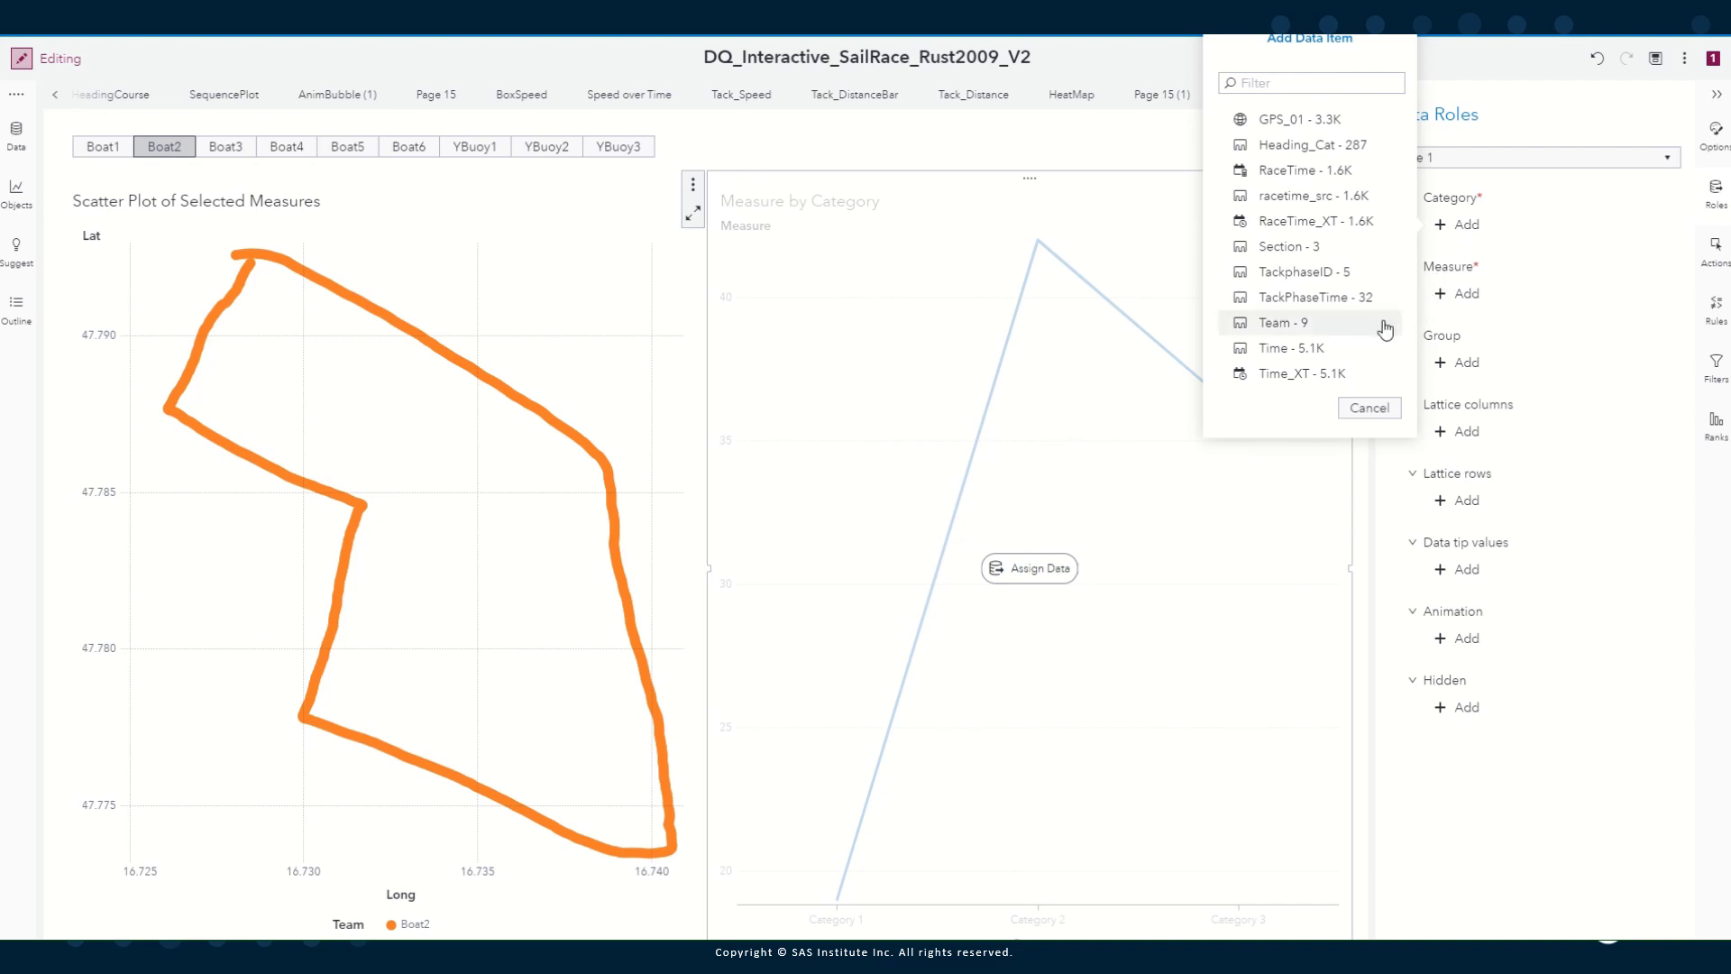
left_click(1374, 410)
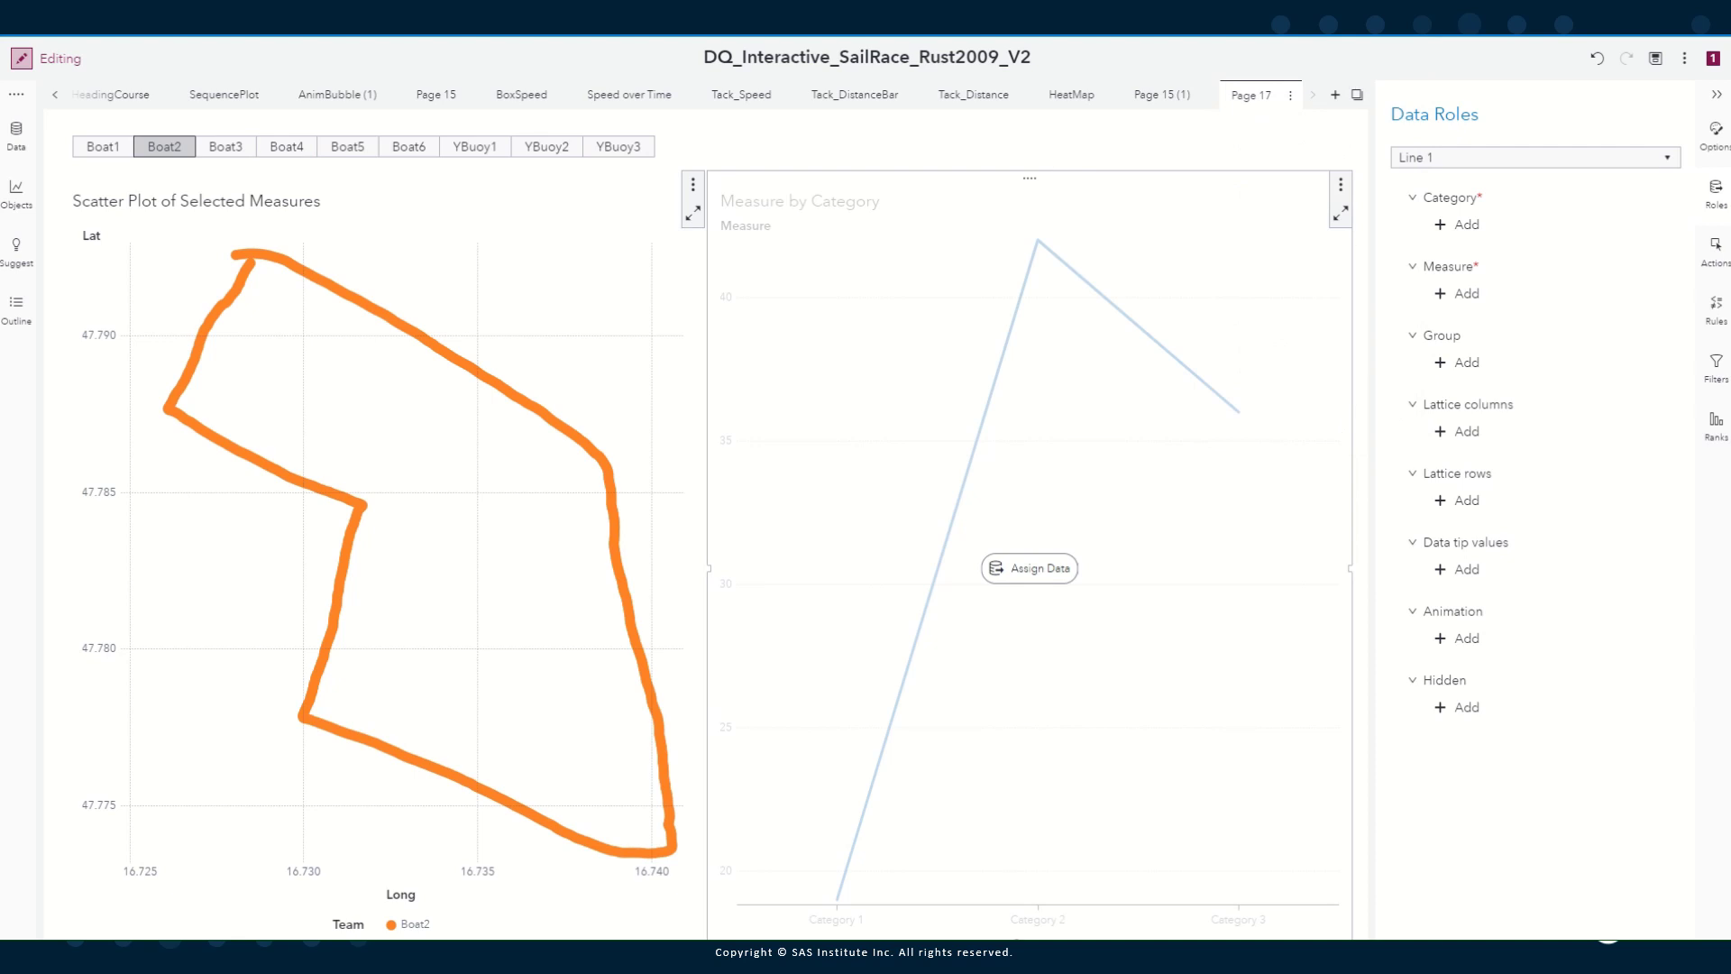
left_click(1458, 225)
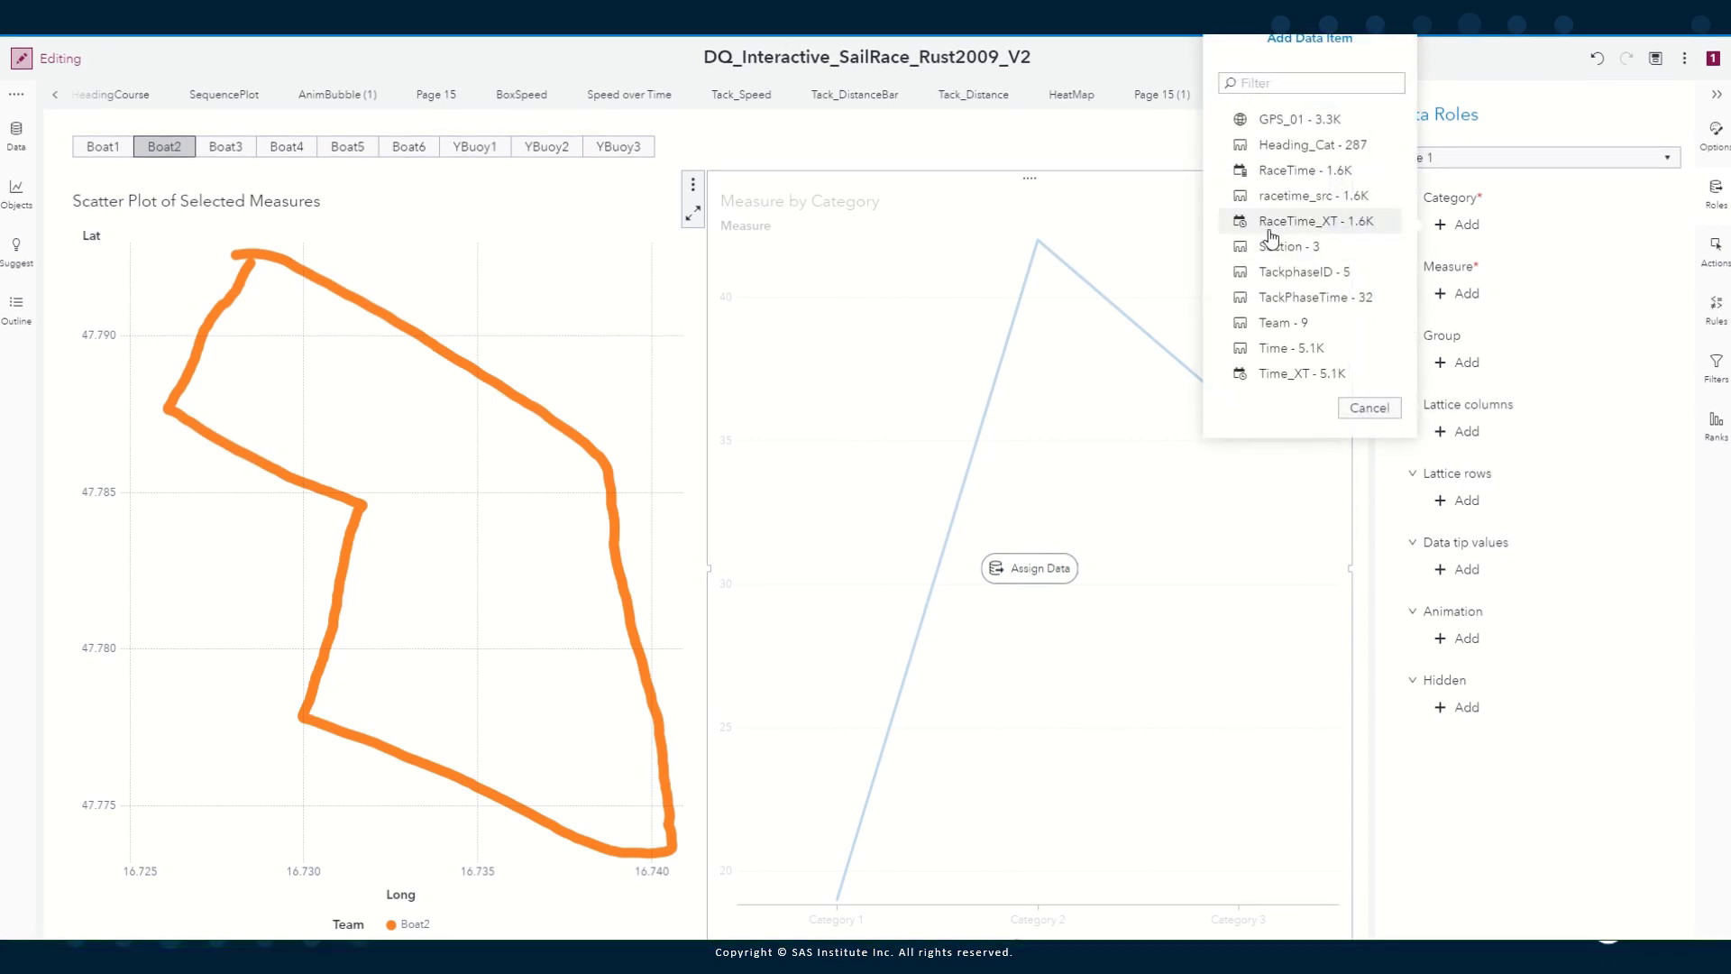
left_click(1260, 172)
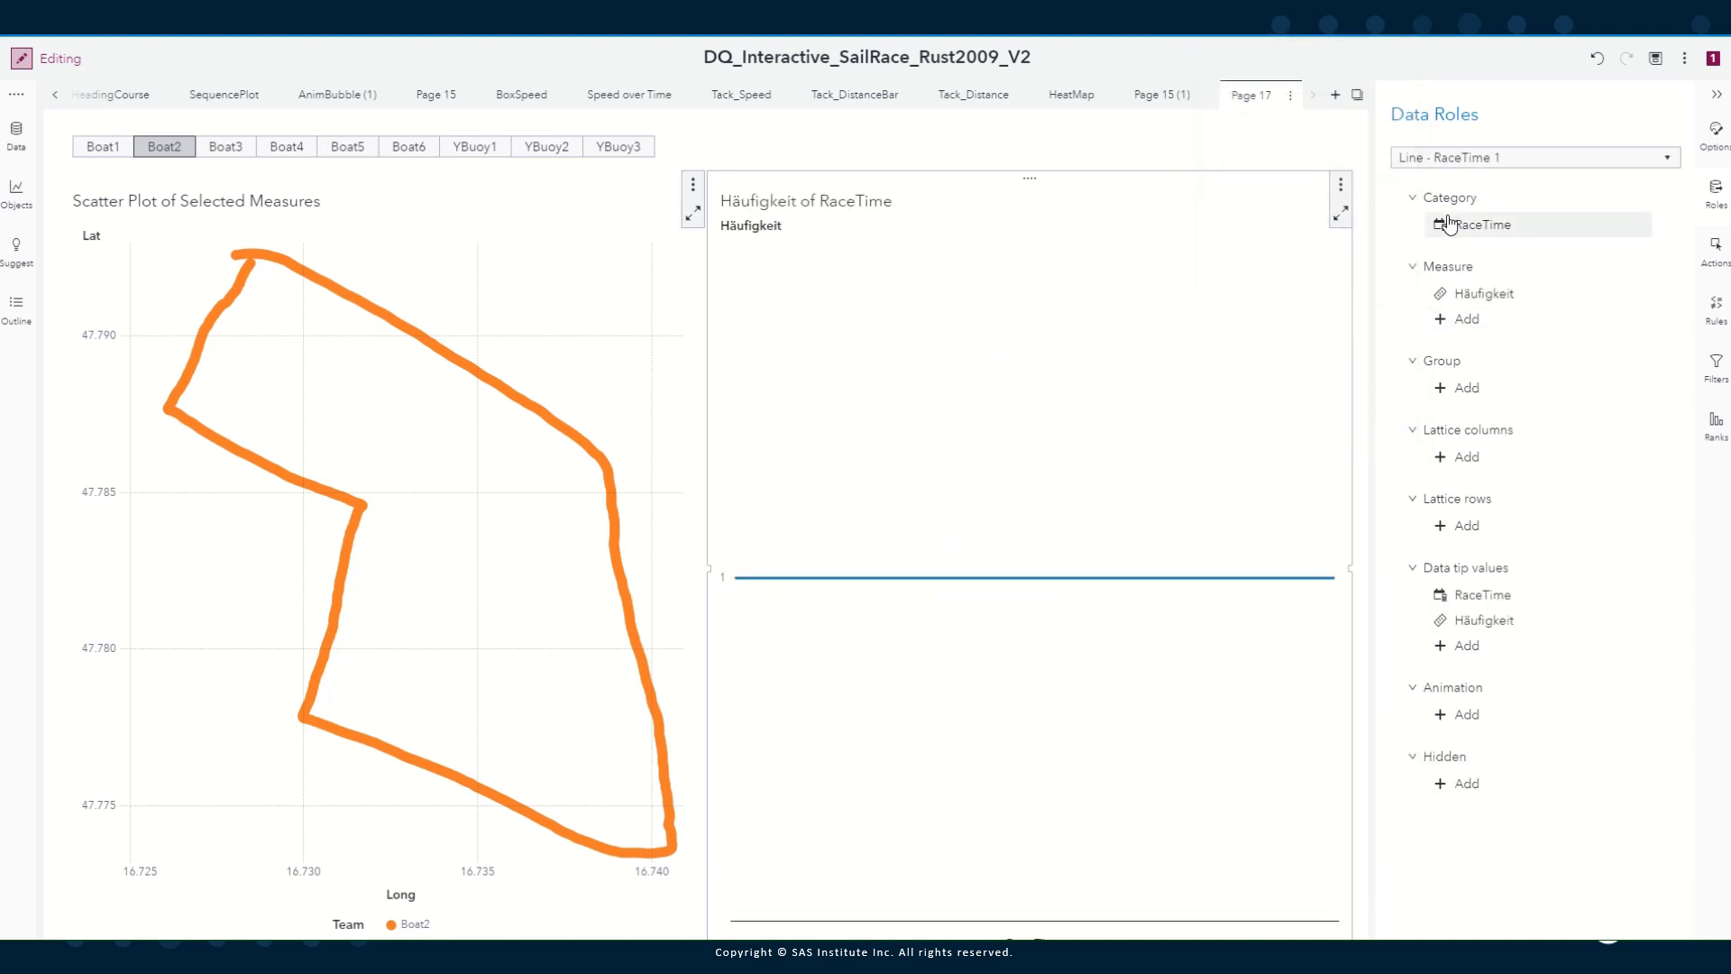
Replace Häufigkeit with Speed as the measure of the RaceTime line chart
left_click(1466, 320)
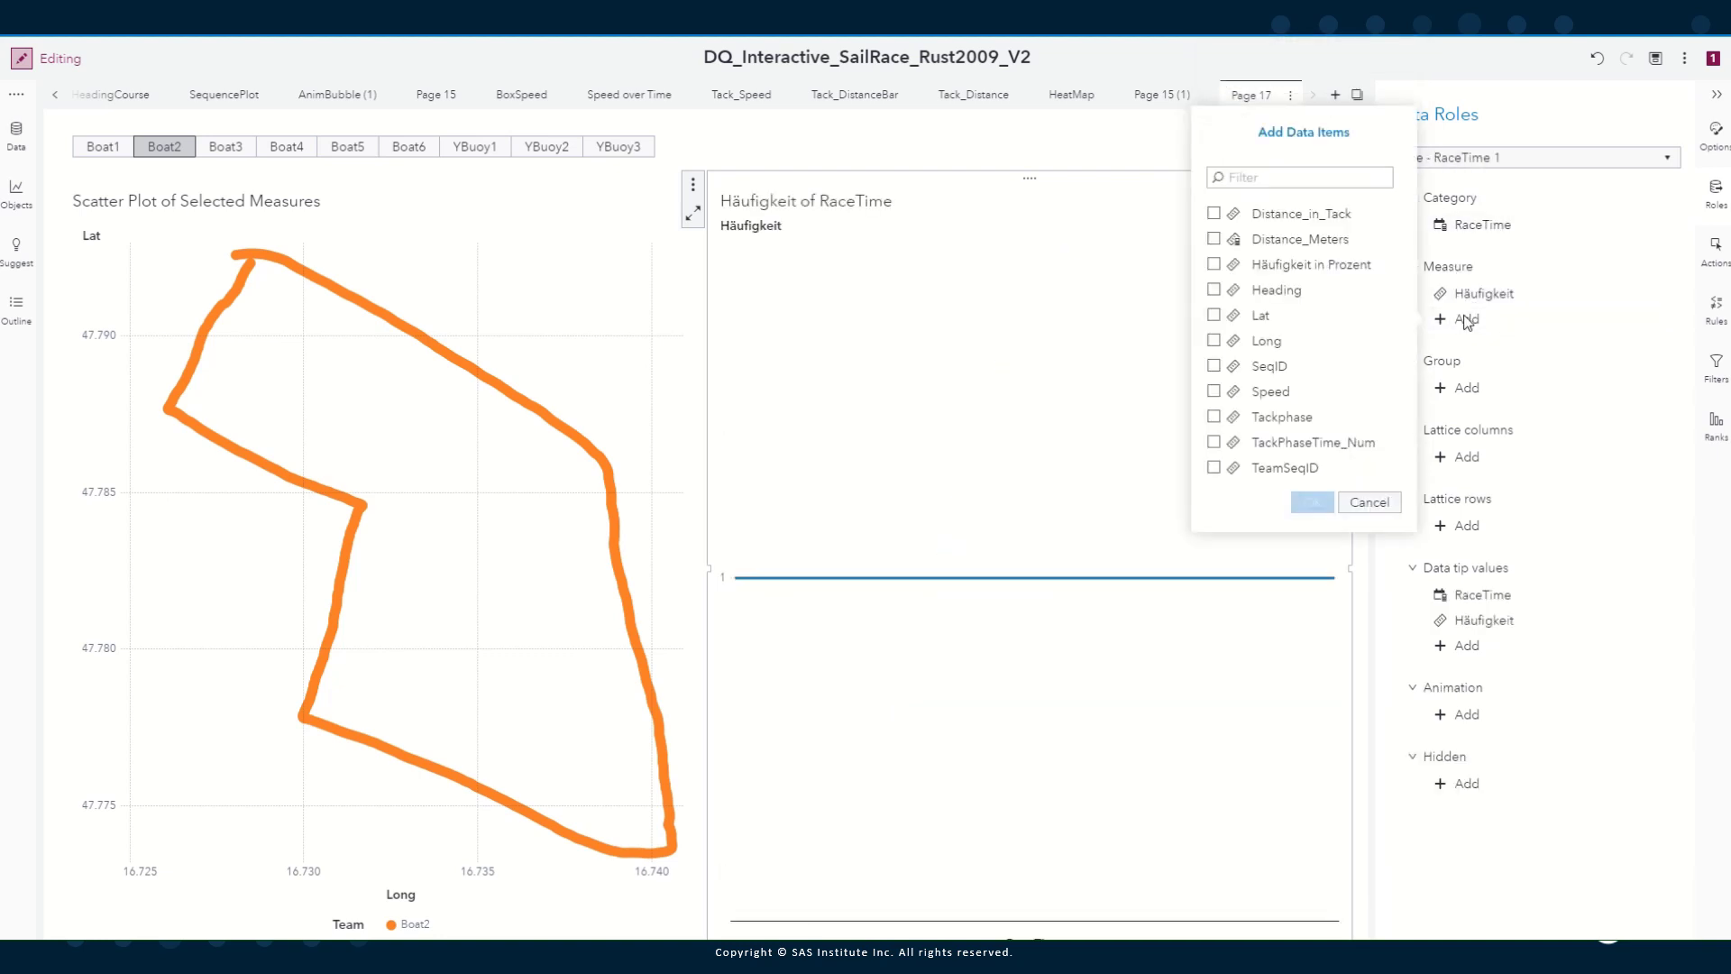
left_click(1214, 392)
left_click(1312, 502)
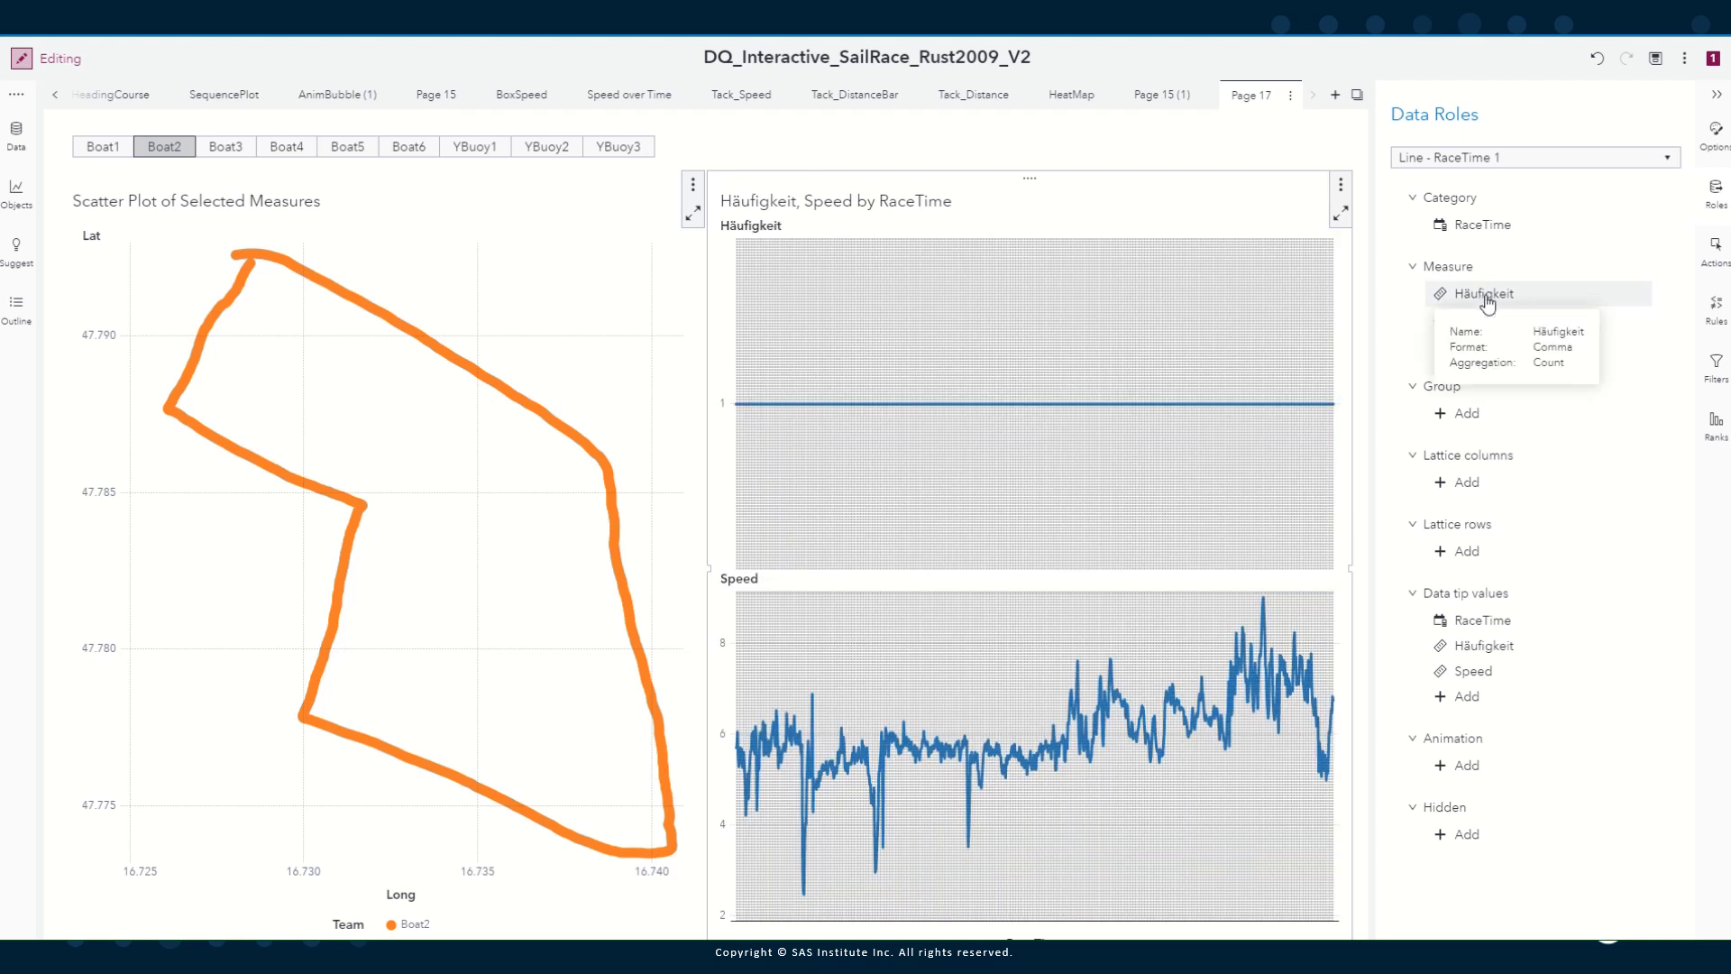
right_click(1488, 299)
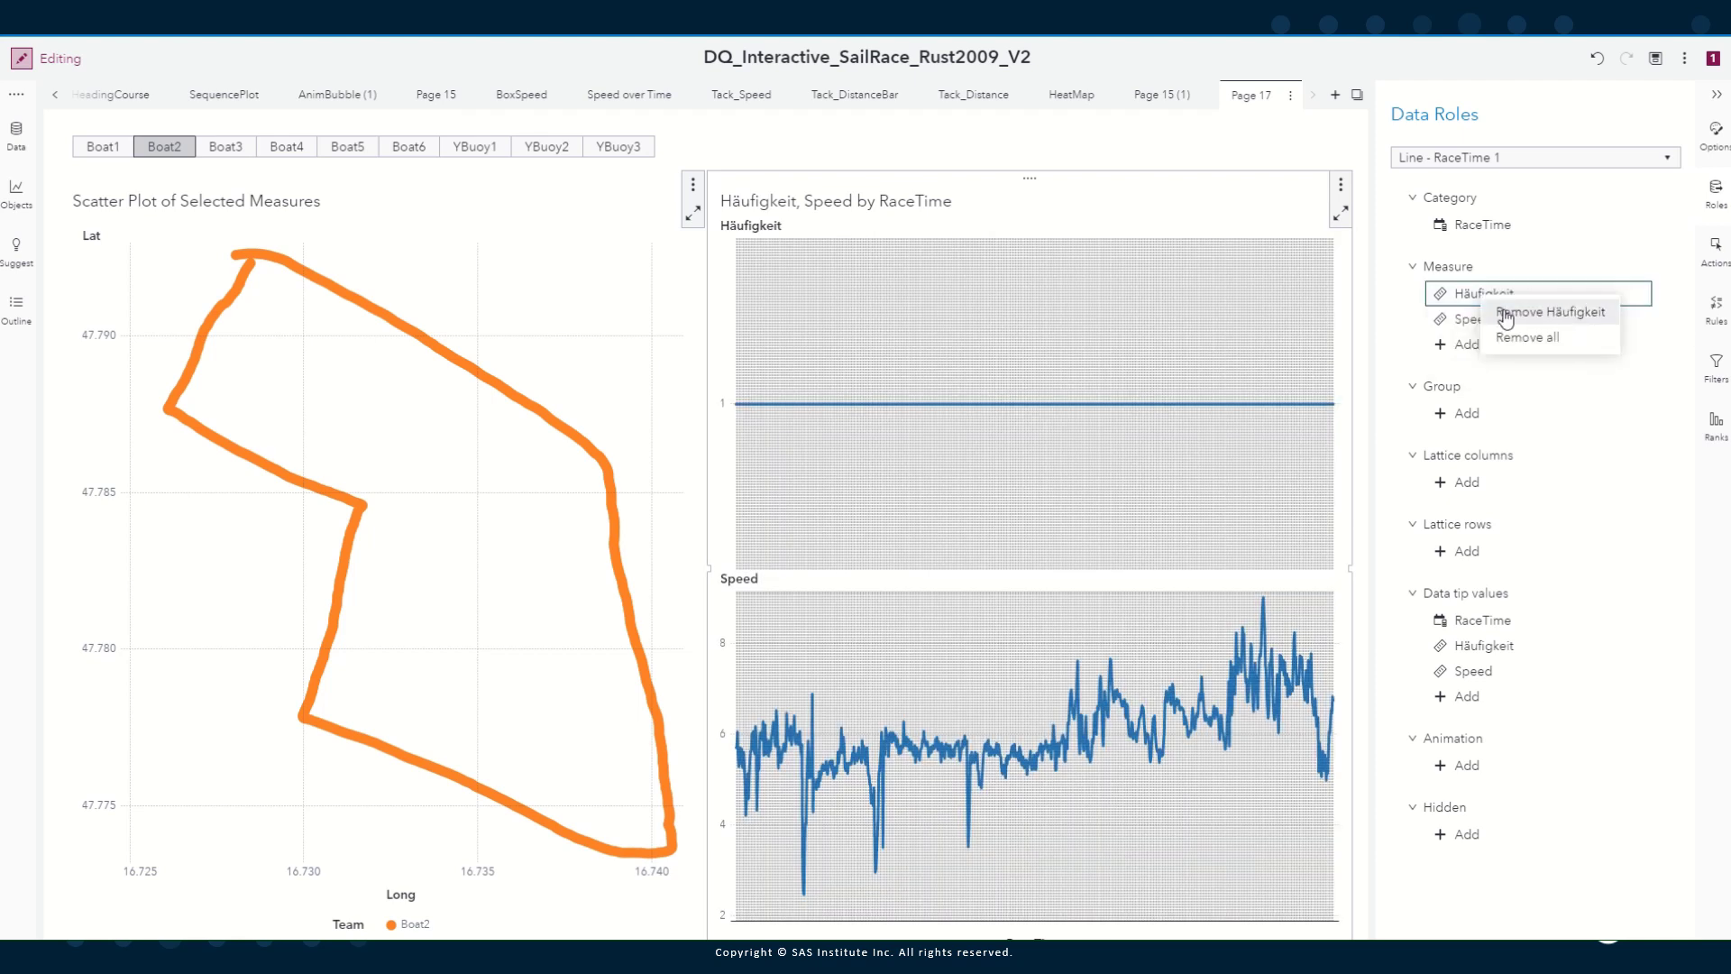
left_click(1504, 313)
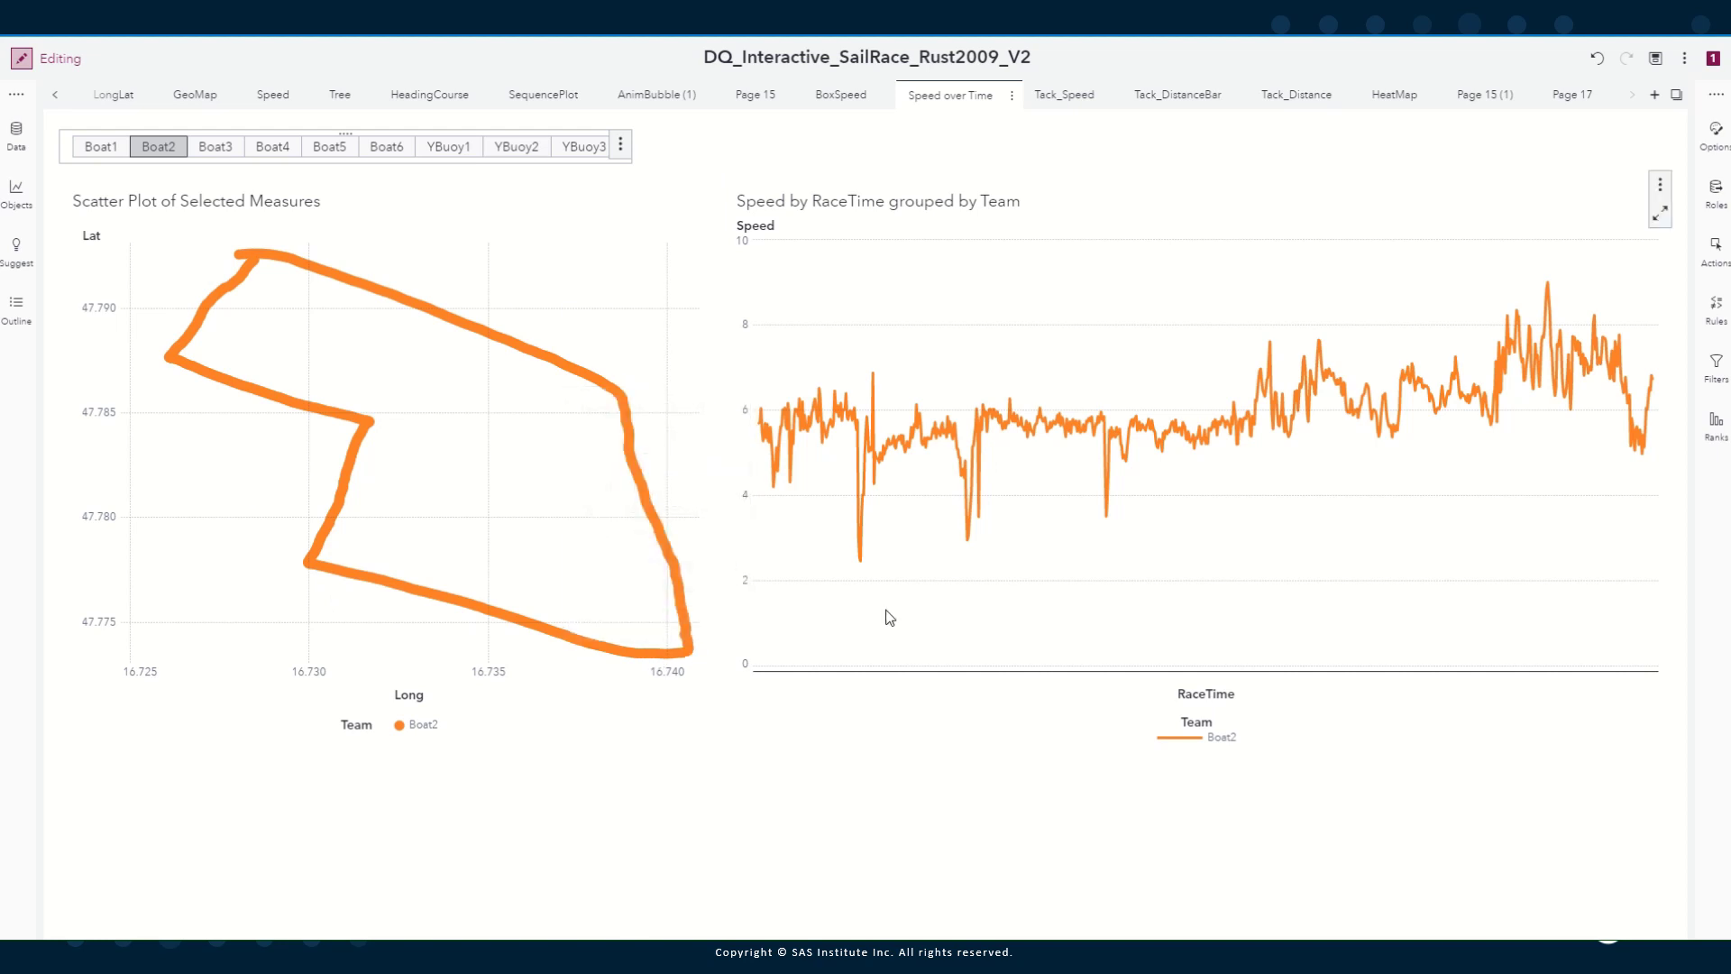
On the Speed over Time page, select Boat2's three sharpest speed drops one by one to locate them on its GPS track
left_click(860, 560)
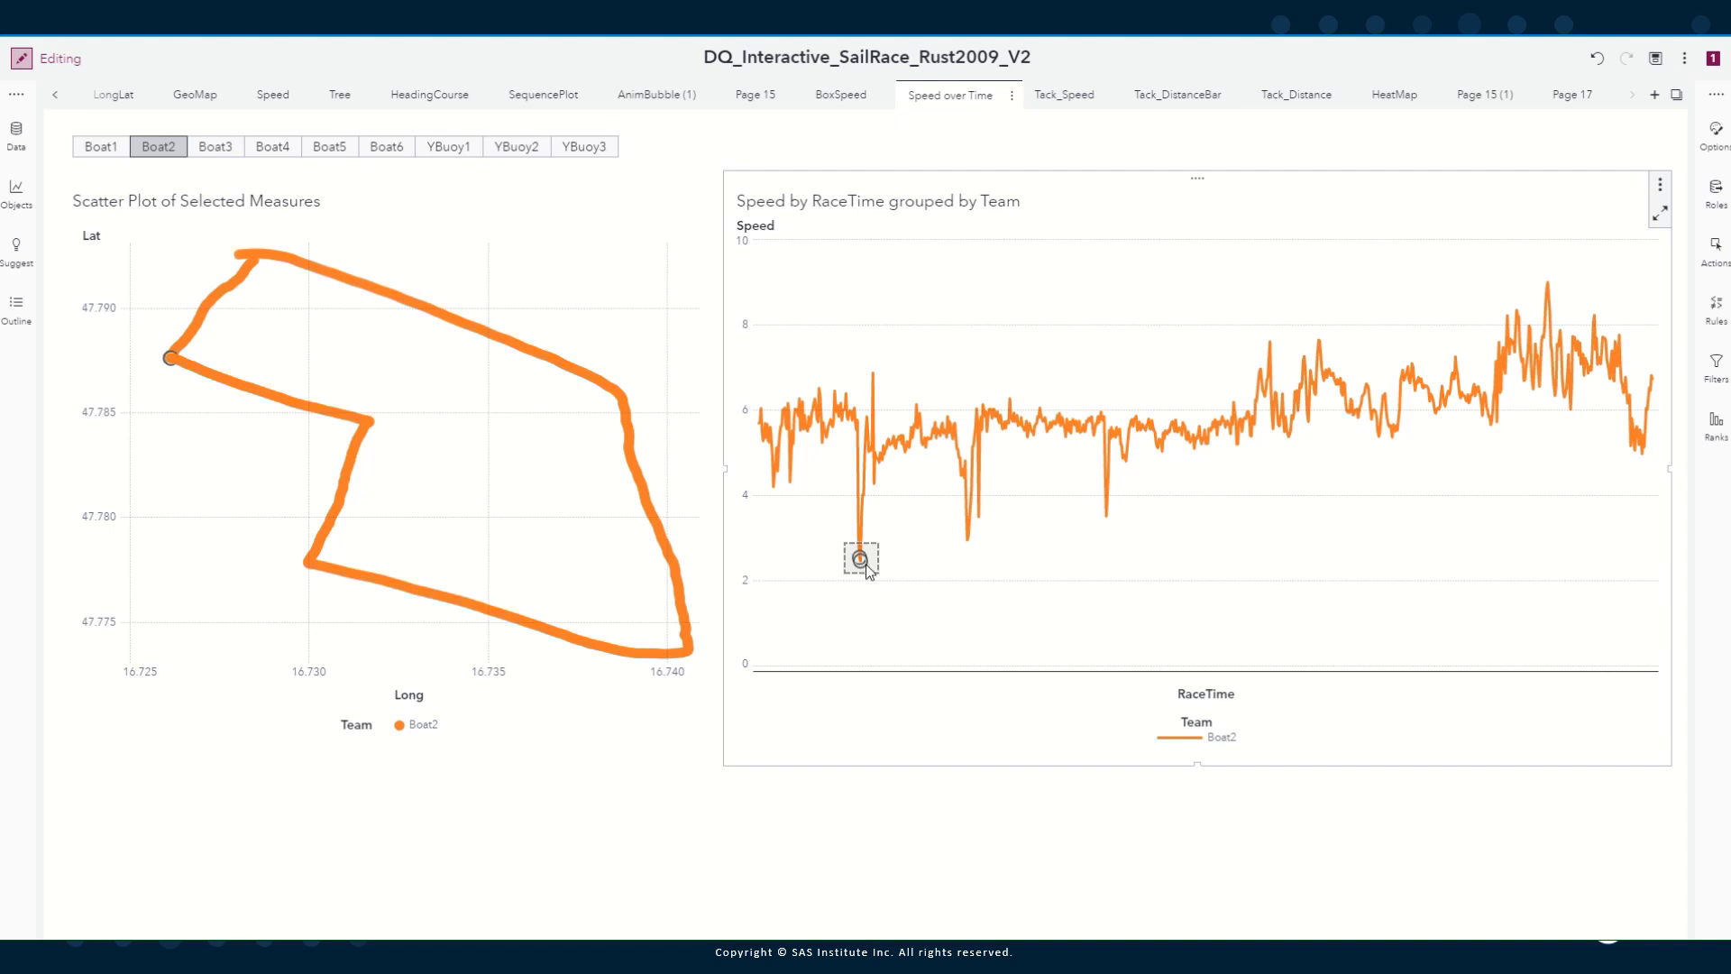
mouse_move(166, 357)
left_click(968, 532)
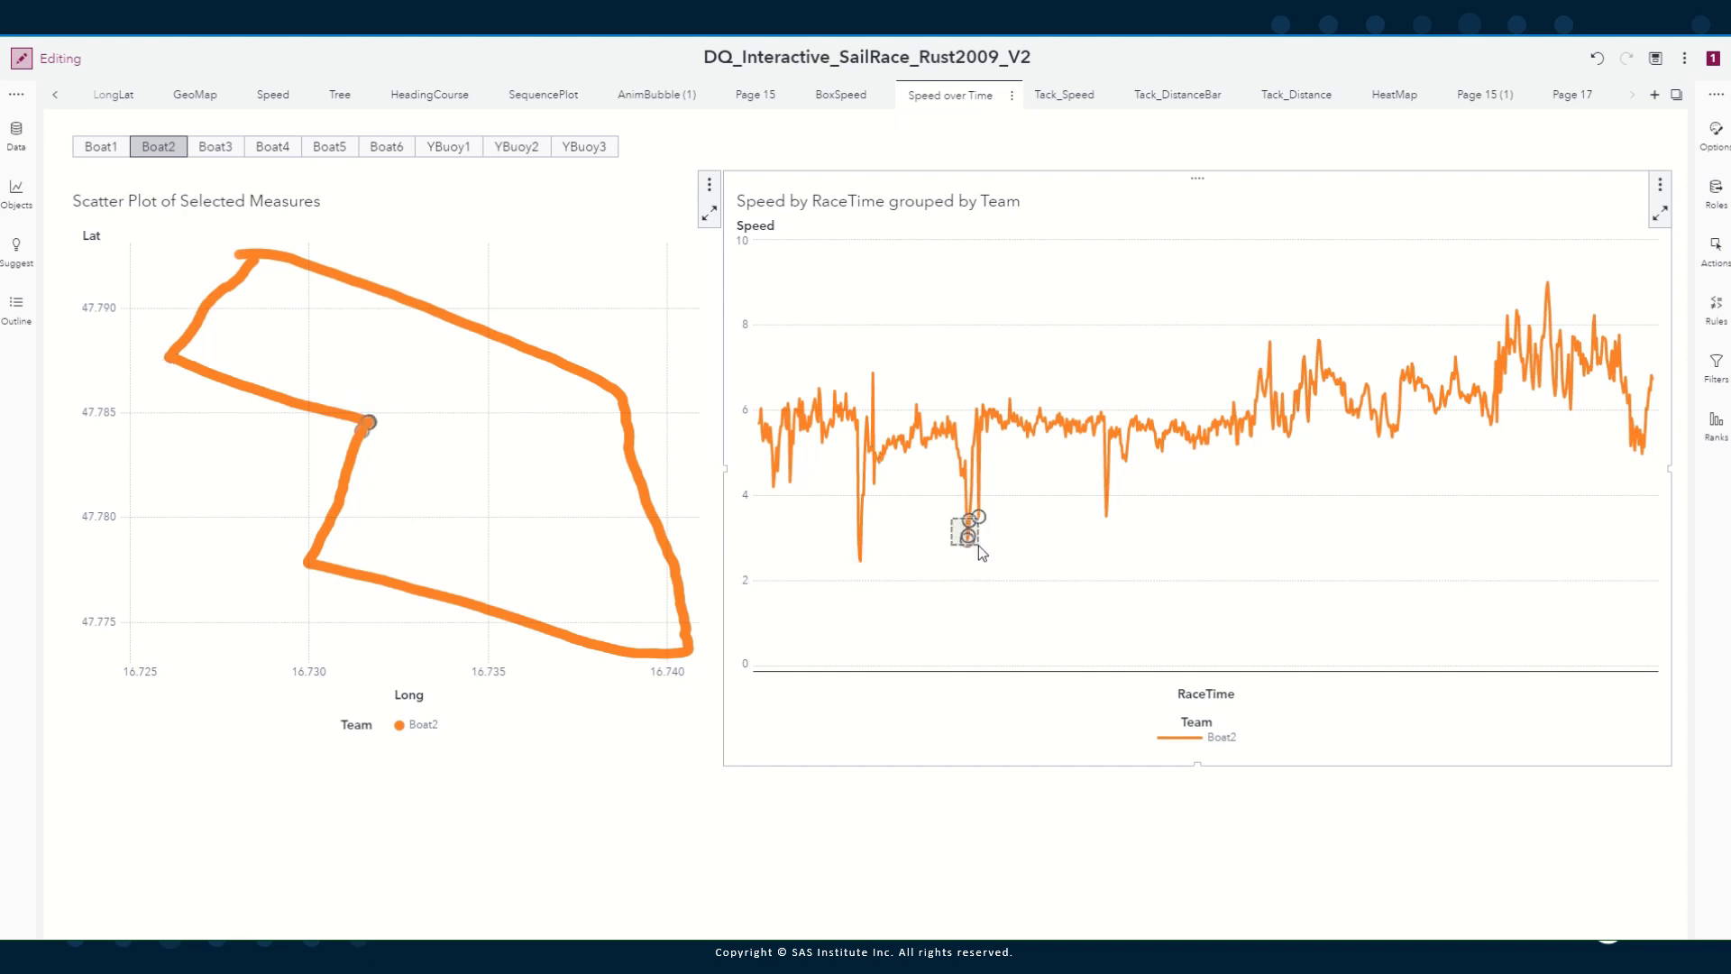
left_click(1106, 509)
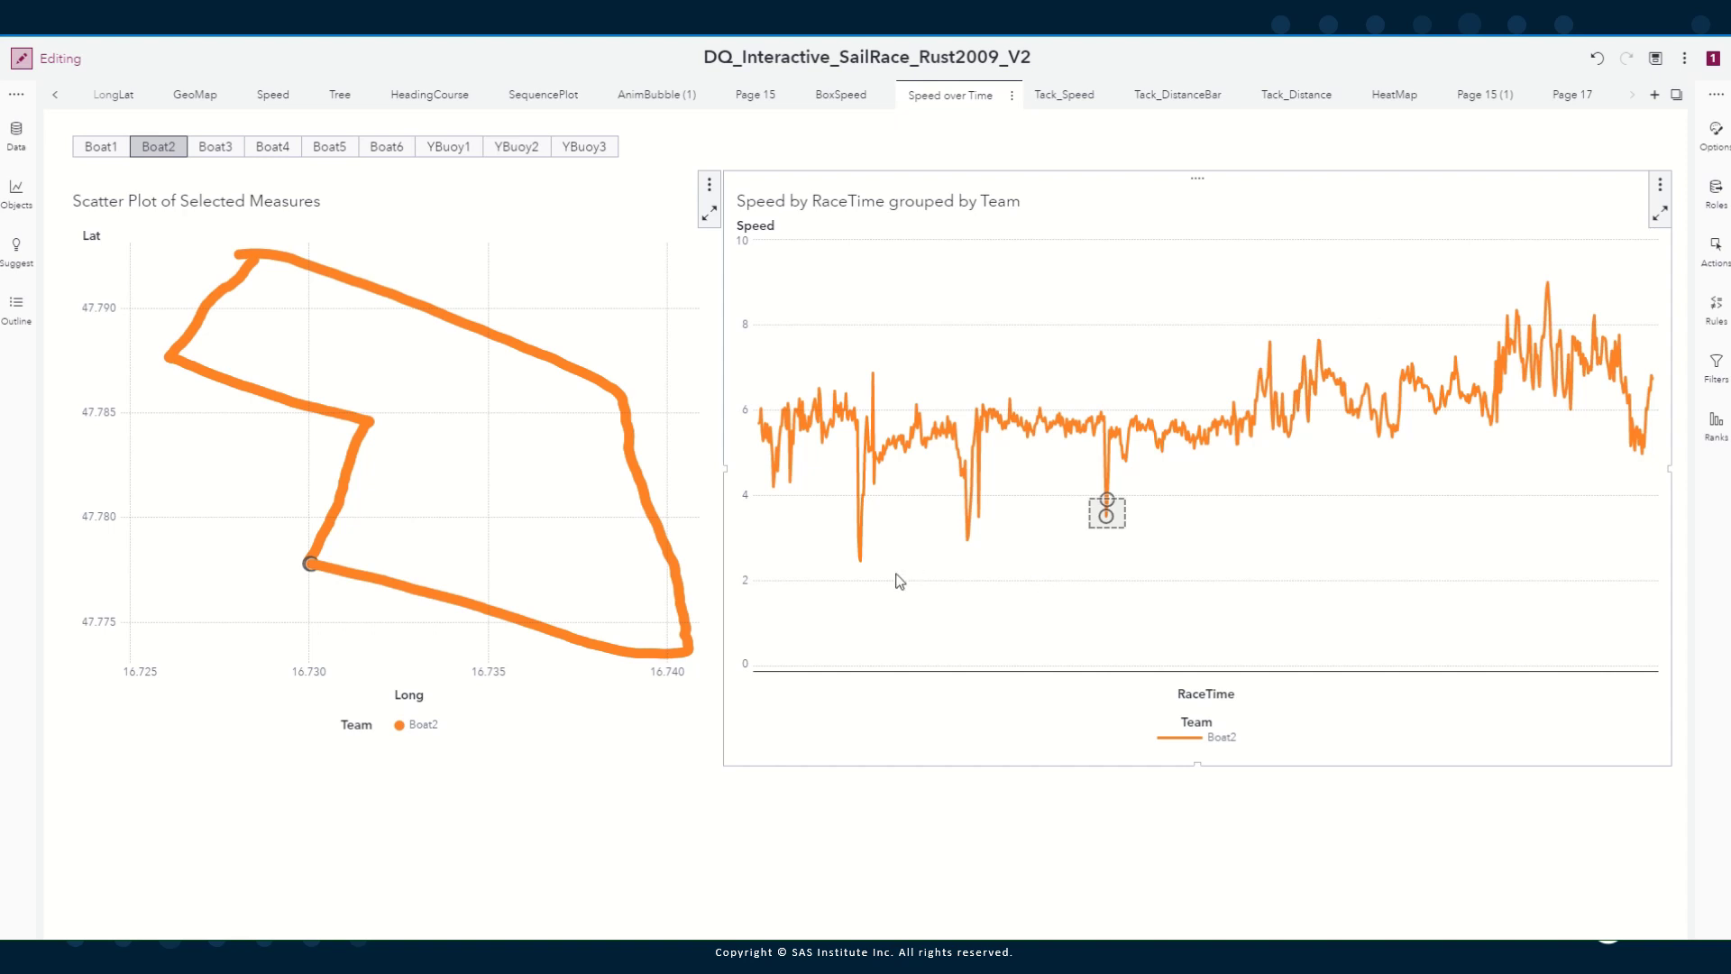
left_click_drag(872, 552, 876, 472)
left_click(972, 551)
left_click_drag(1121, 529, 1099, 488)
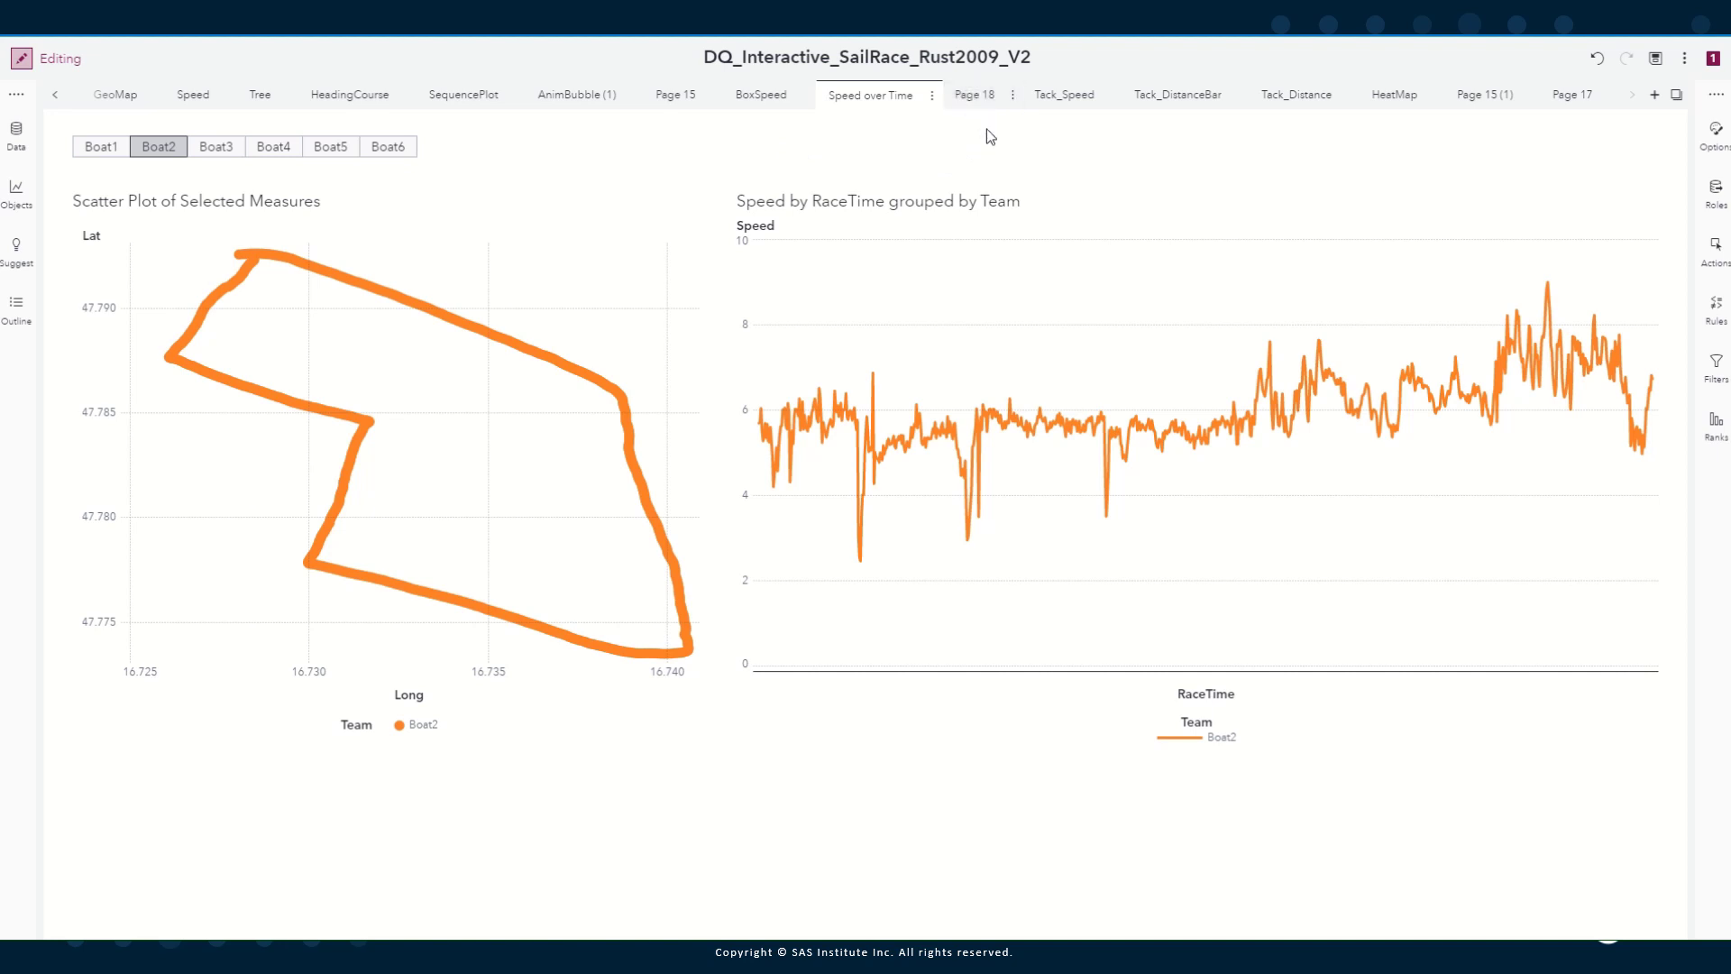
On the empty Page 18, examine the tack-related data items, including TackPhaseTime and Distance_in_Tack
left_click(980, 105)
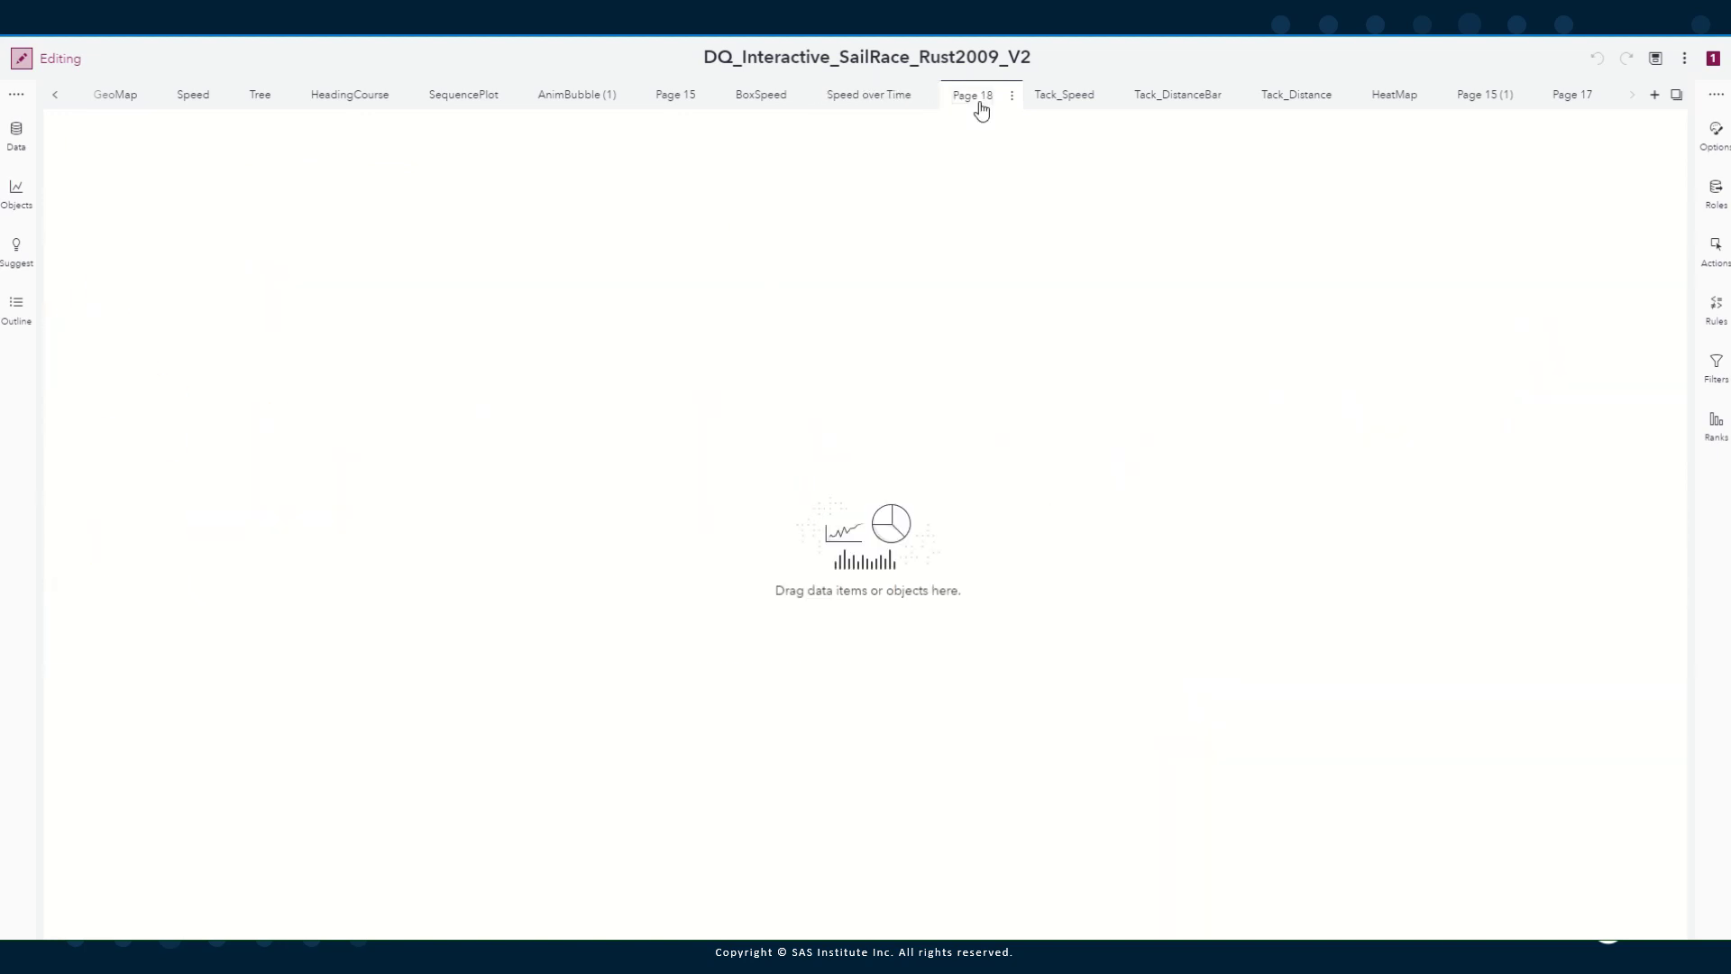
left_click(24, 158)
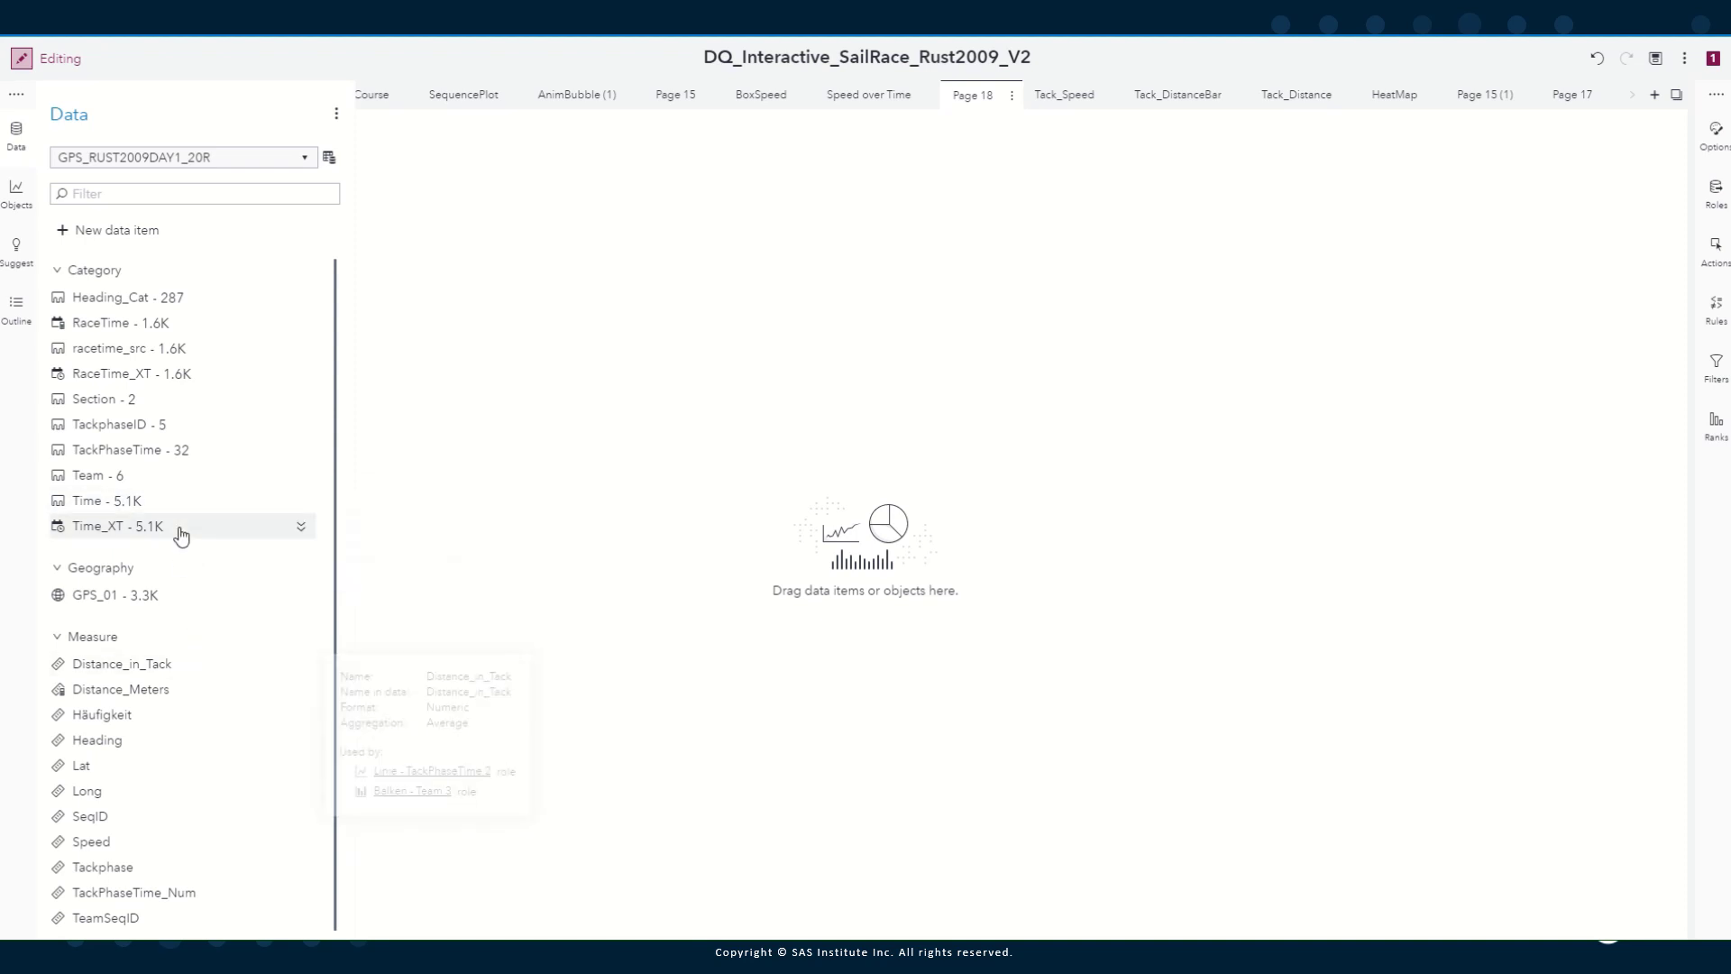
mouse_move(147, 466)
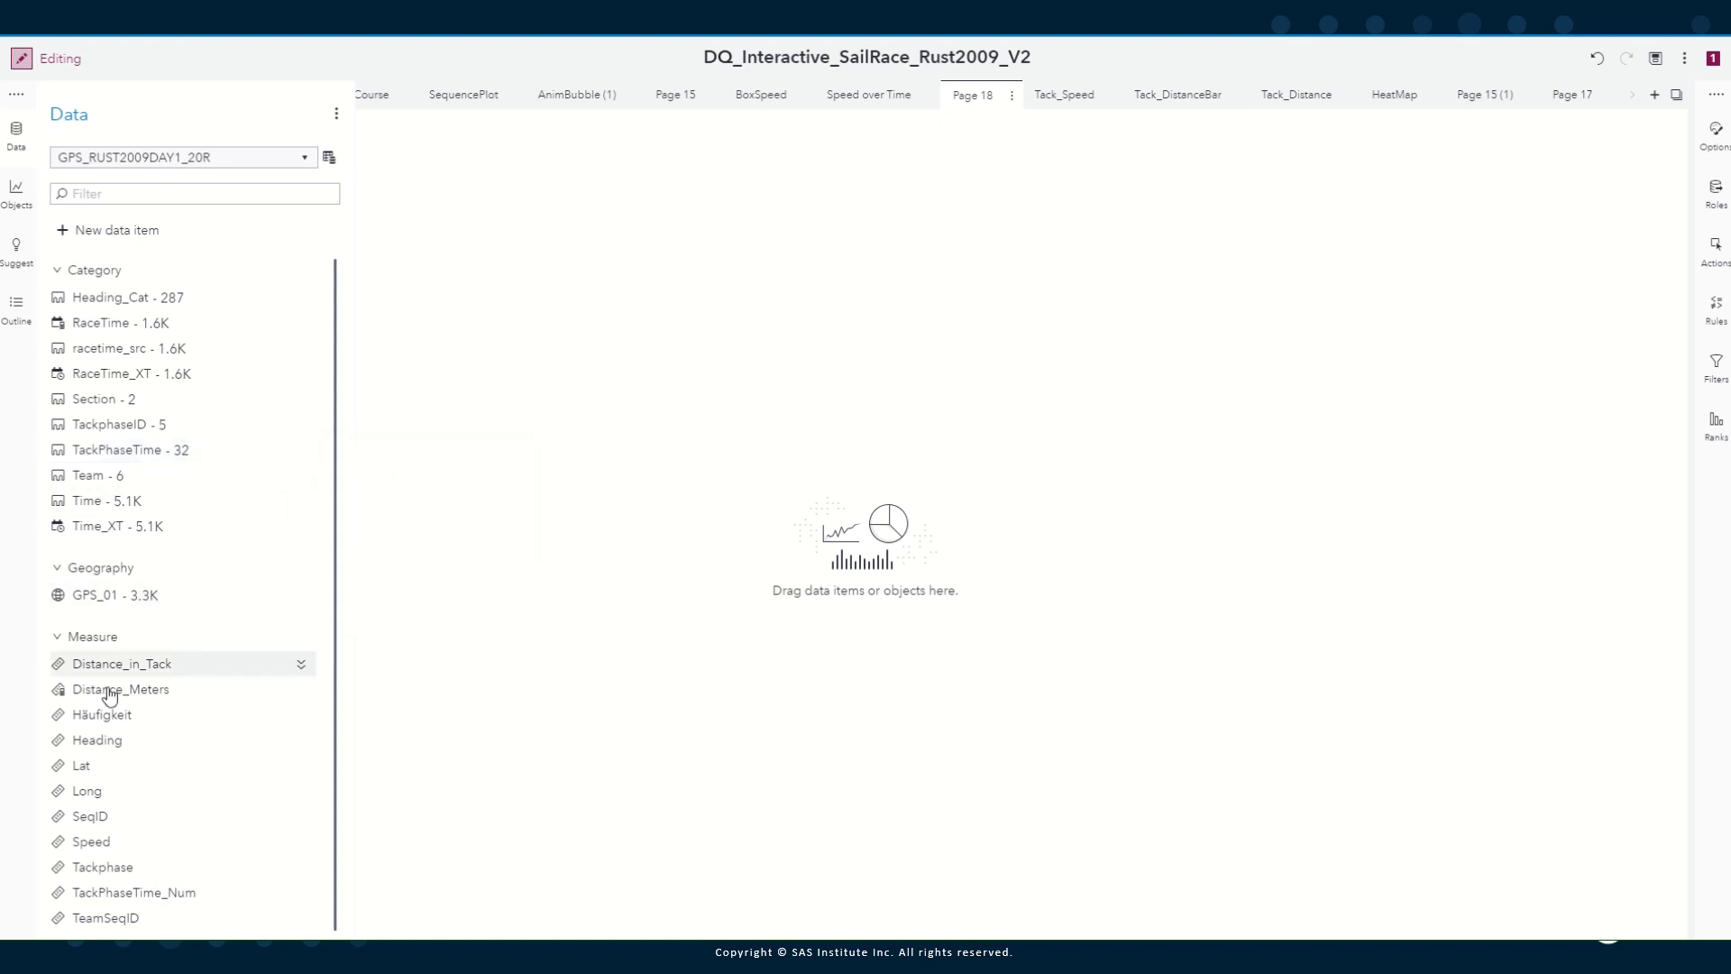
mouse_move(126, 684)
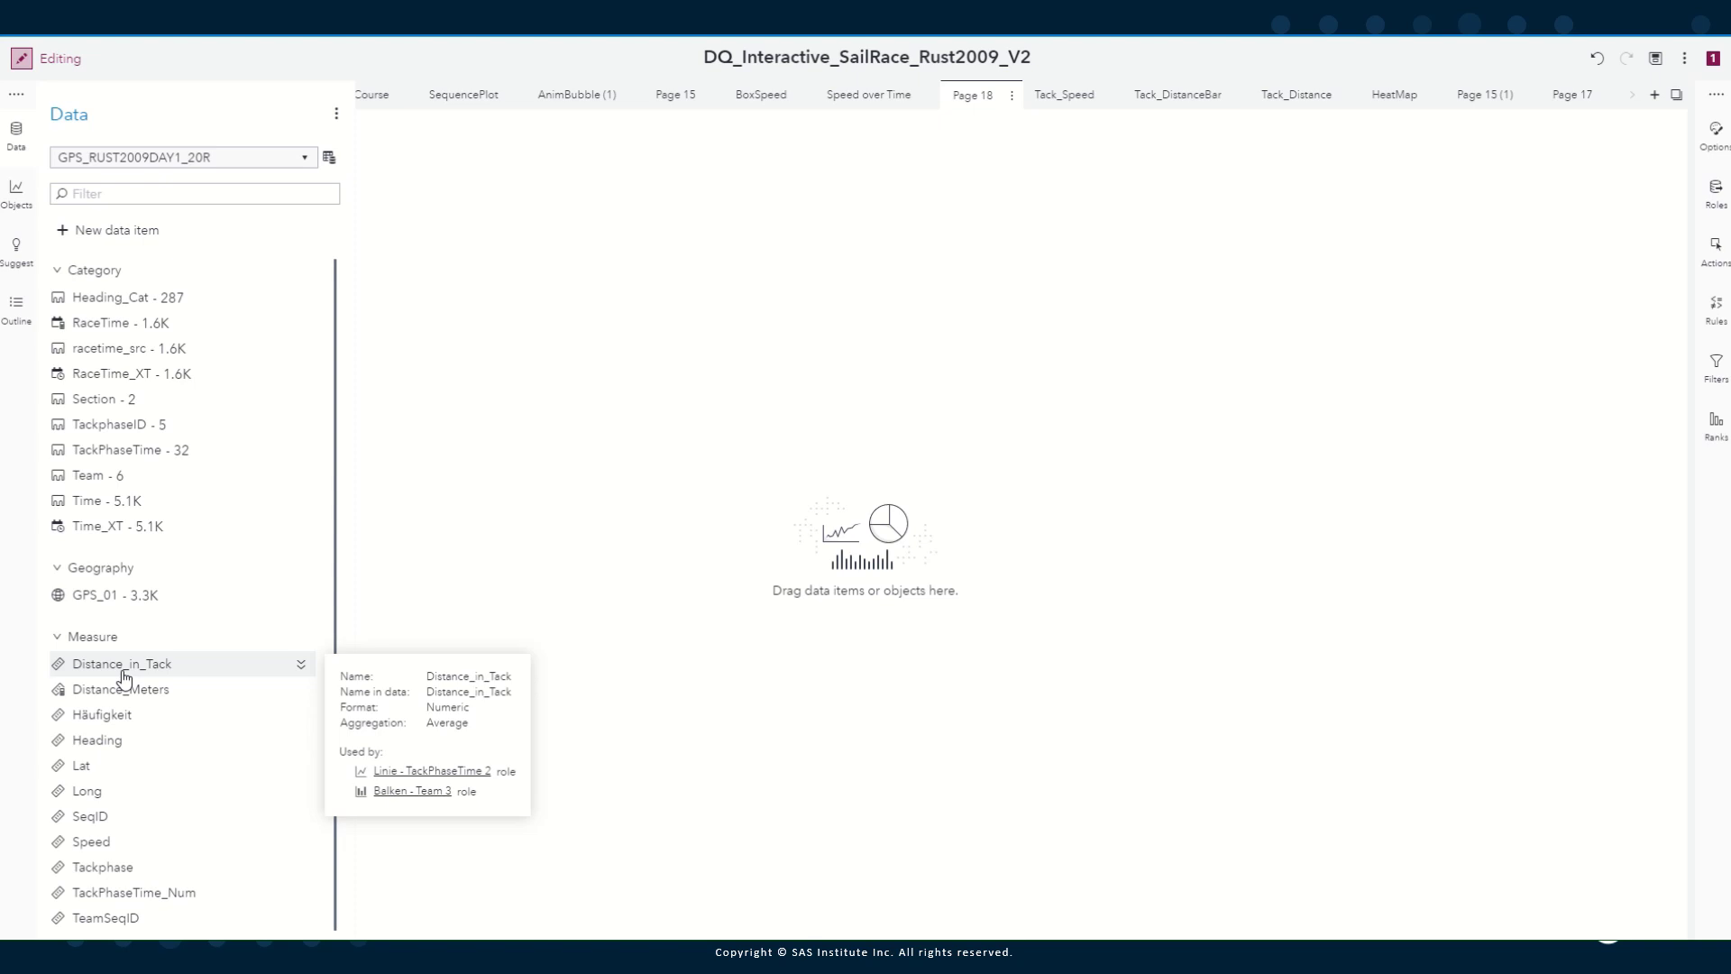
left_click(515, 384)
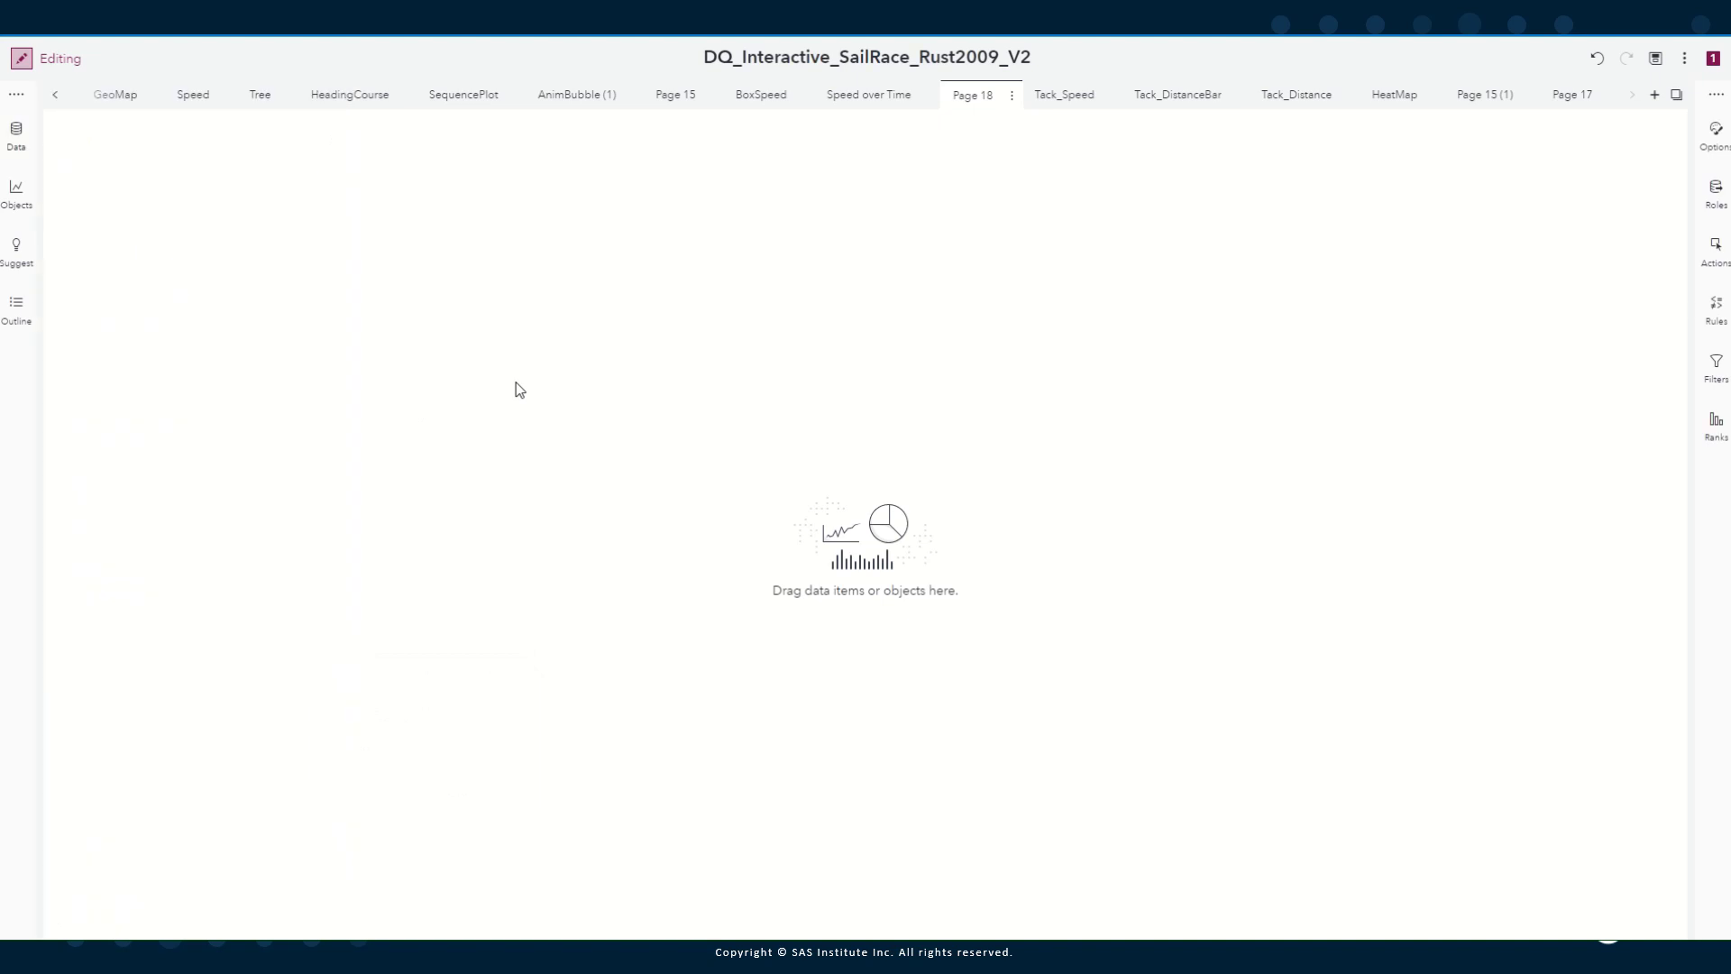
Add a line chart to the empty Page 18 with TackPhaseTime as its category
left_click(16, 192)
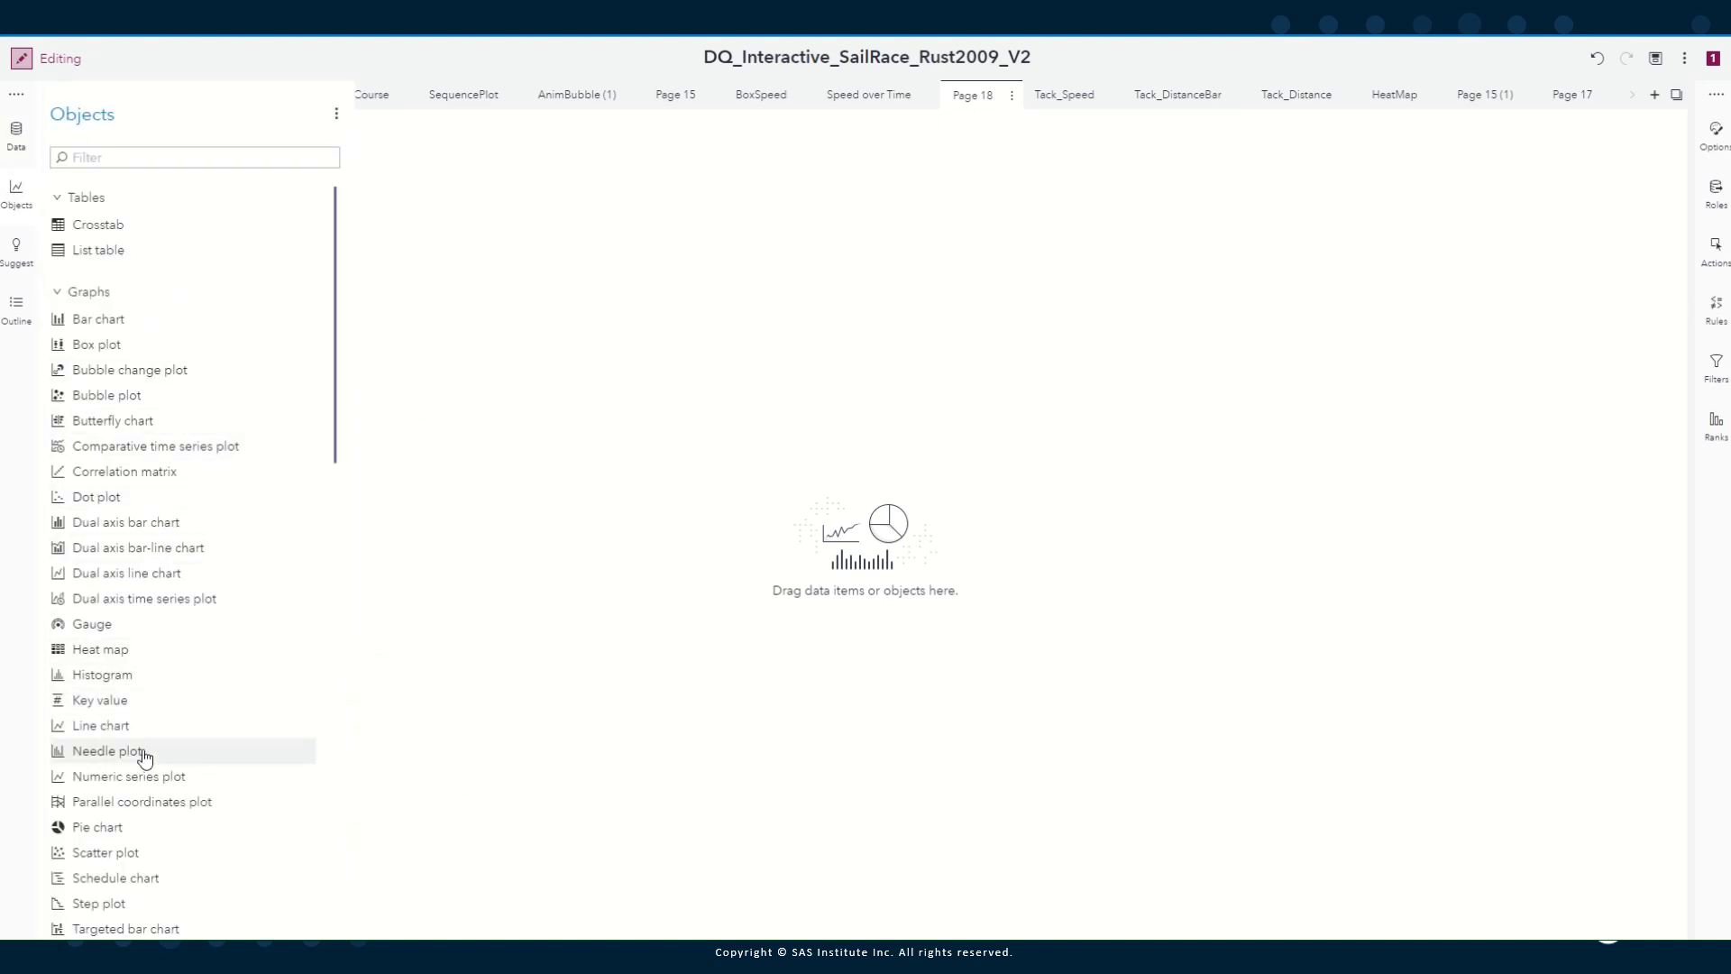
left_click_drag(200, 723, 650, 713)
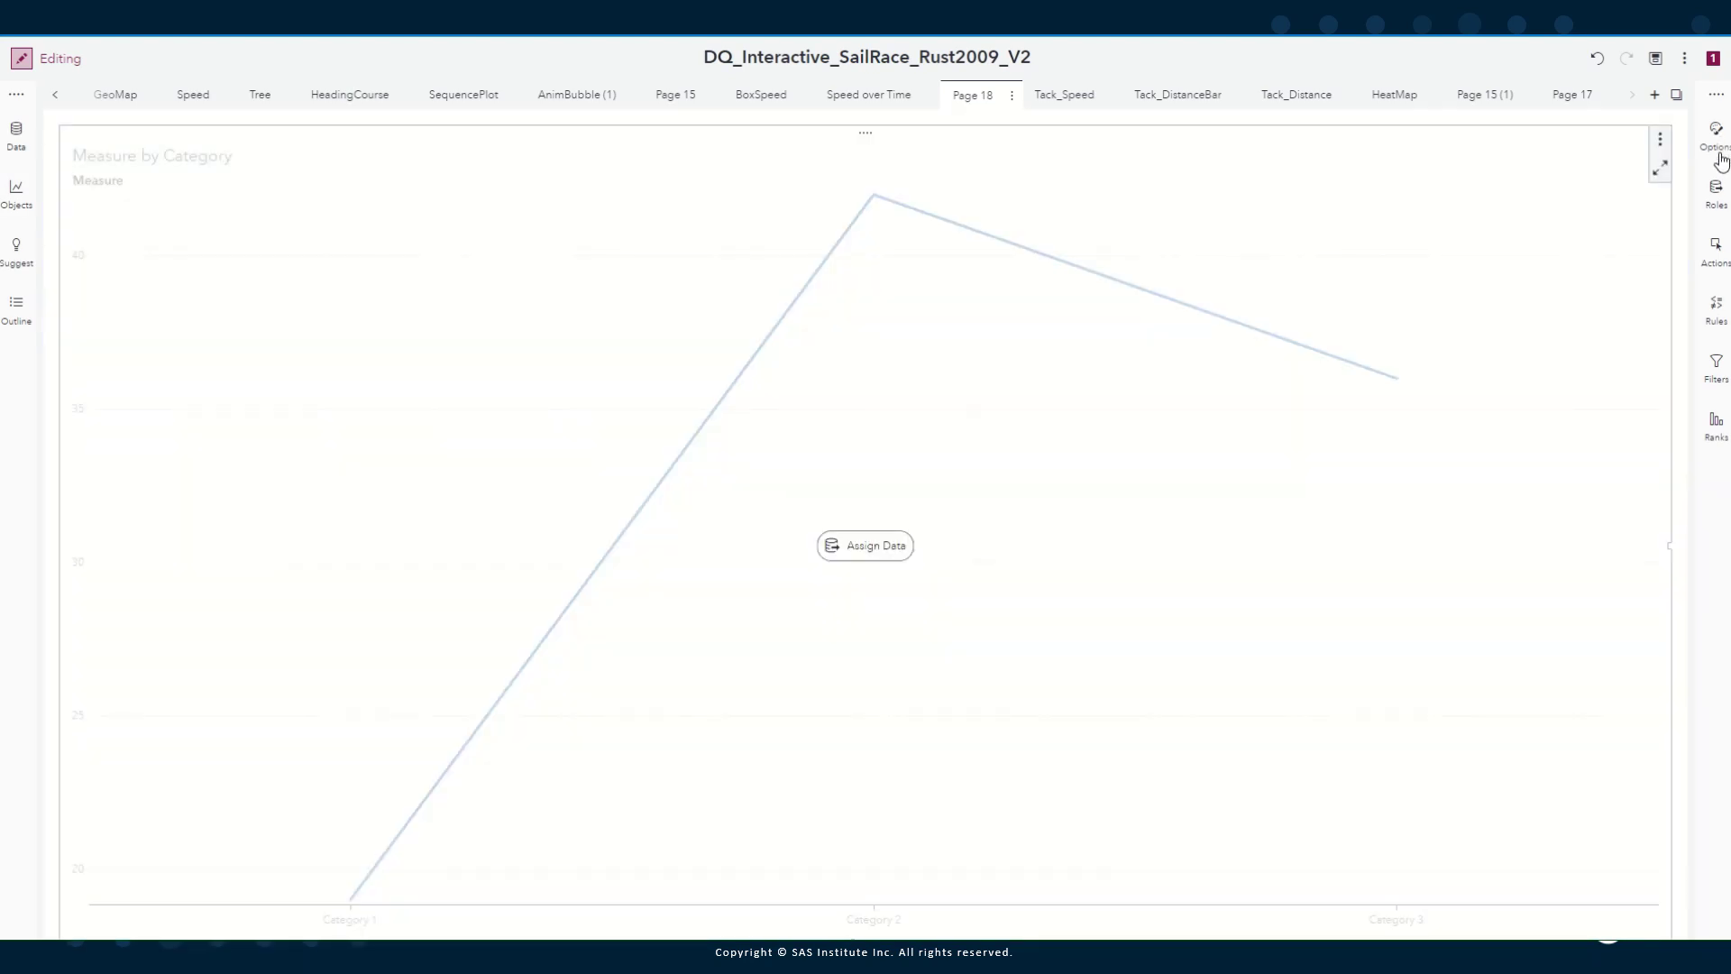
left_click(1714, 191)
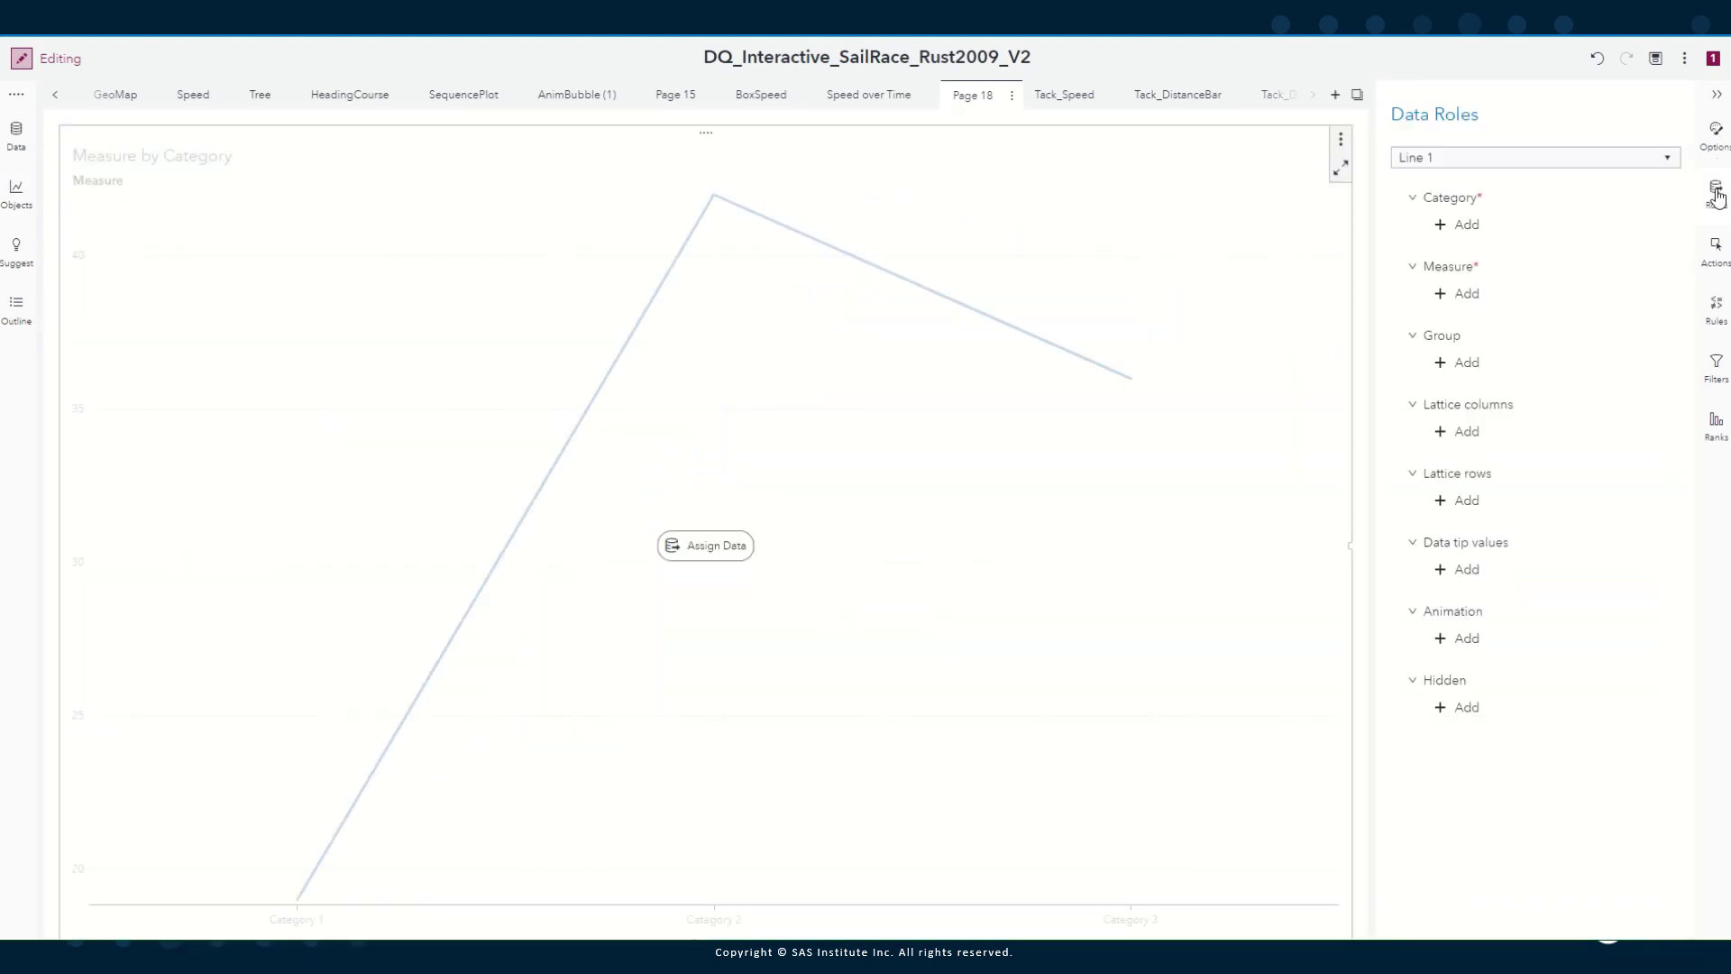
left_click(1462, 227)
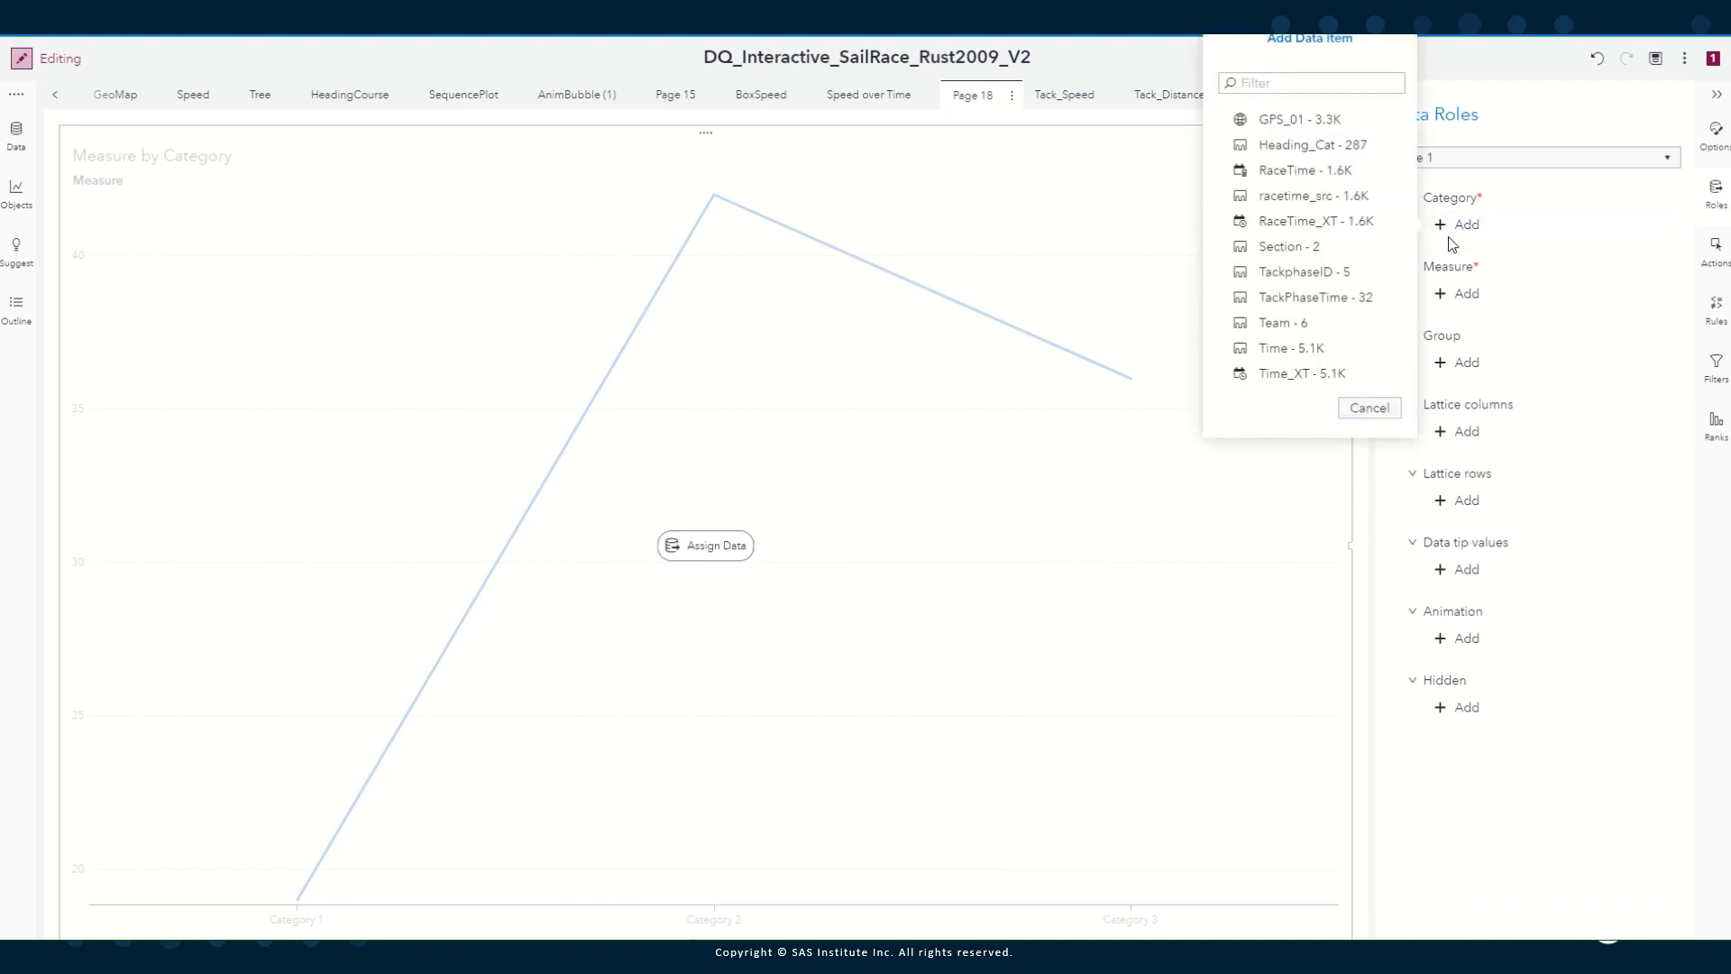
left_click(1315, 299)
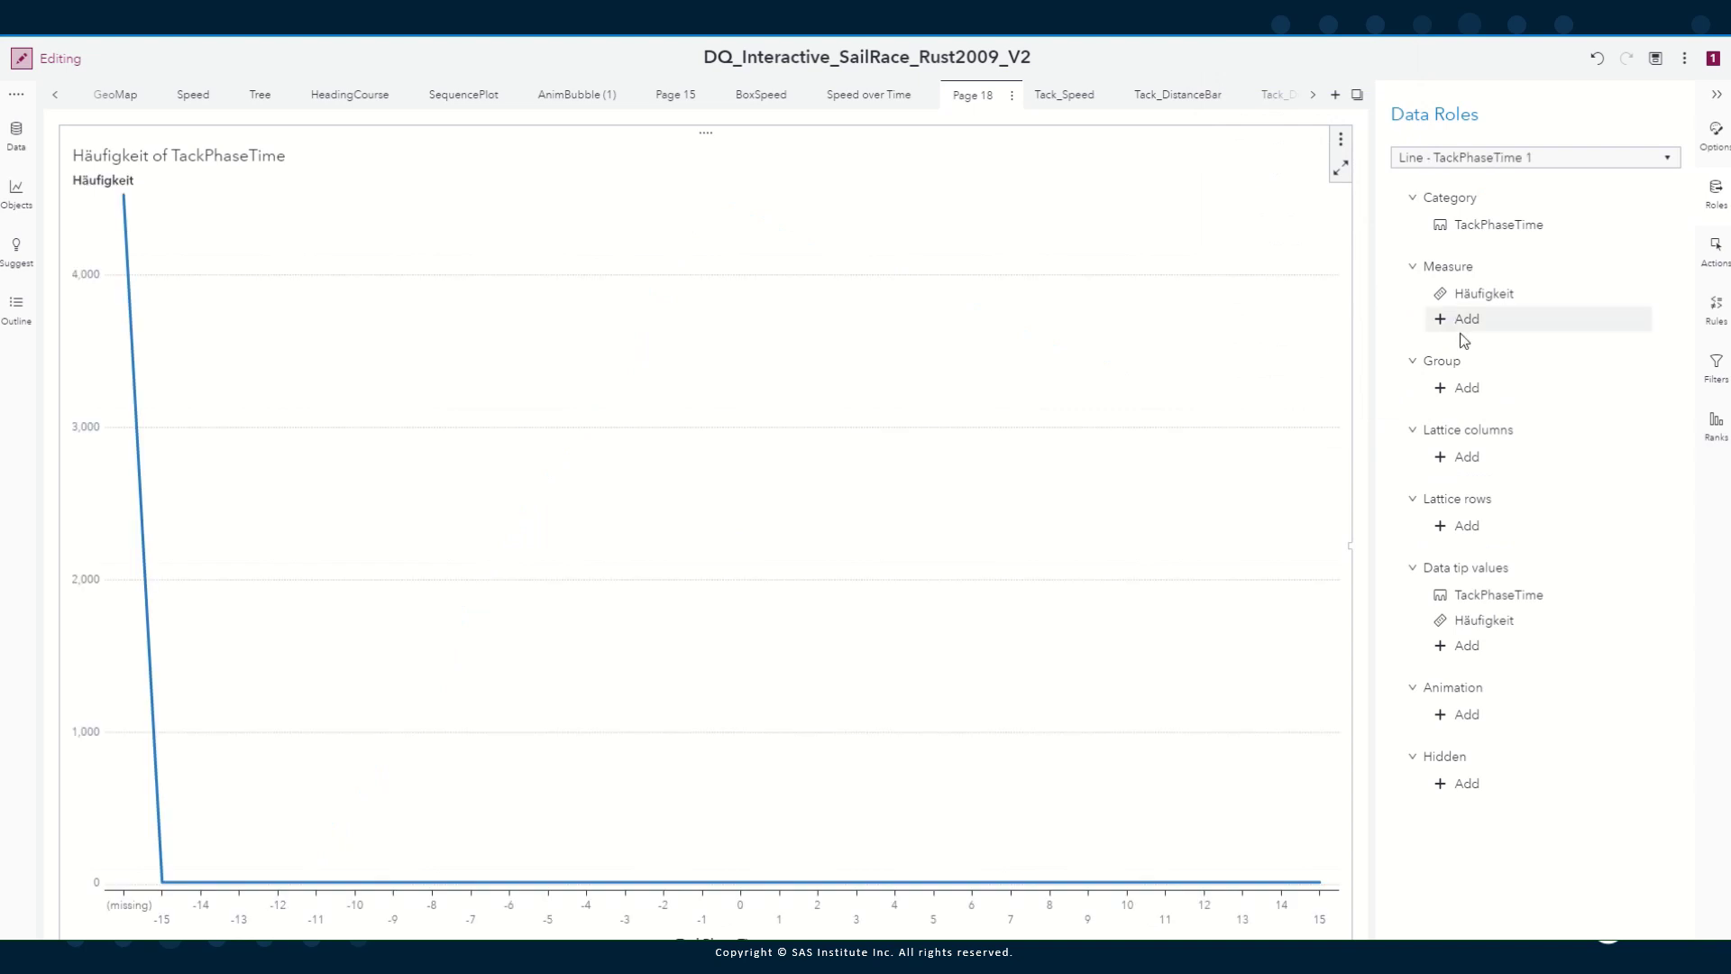
Group the TackPhaseTime line chart by Team and set Speed as its measure
left_click(1467, 389)
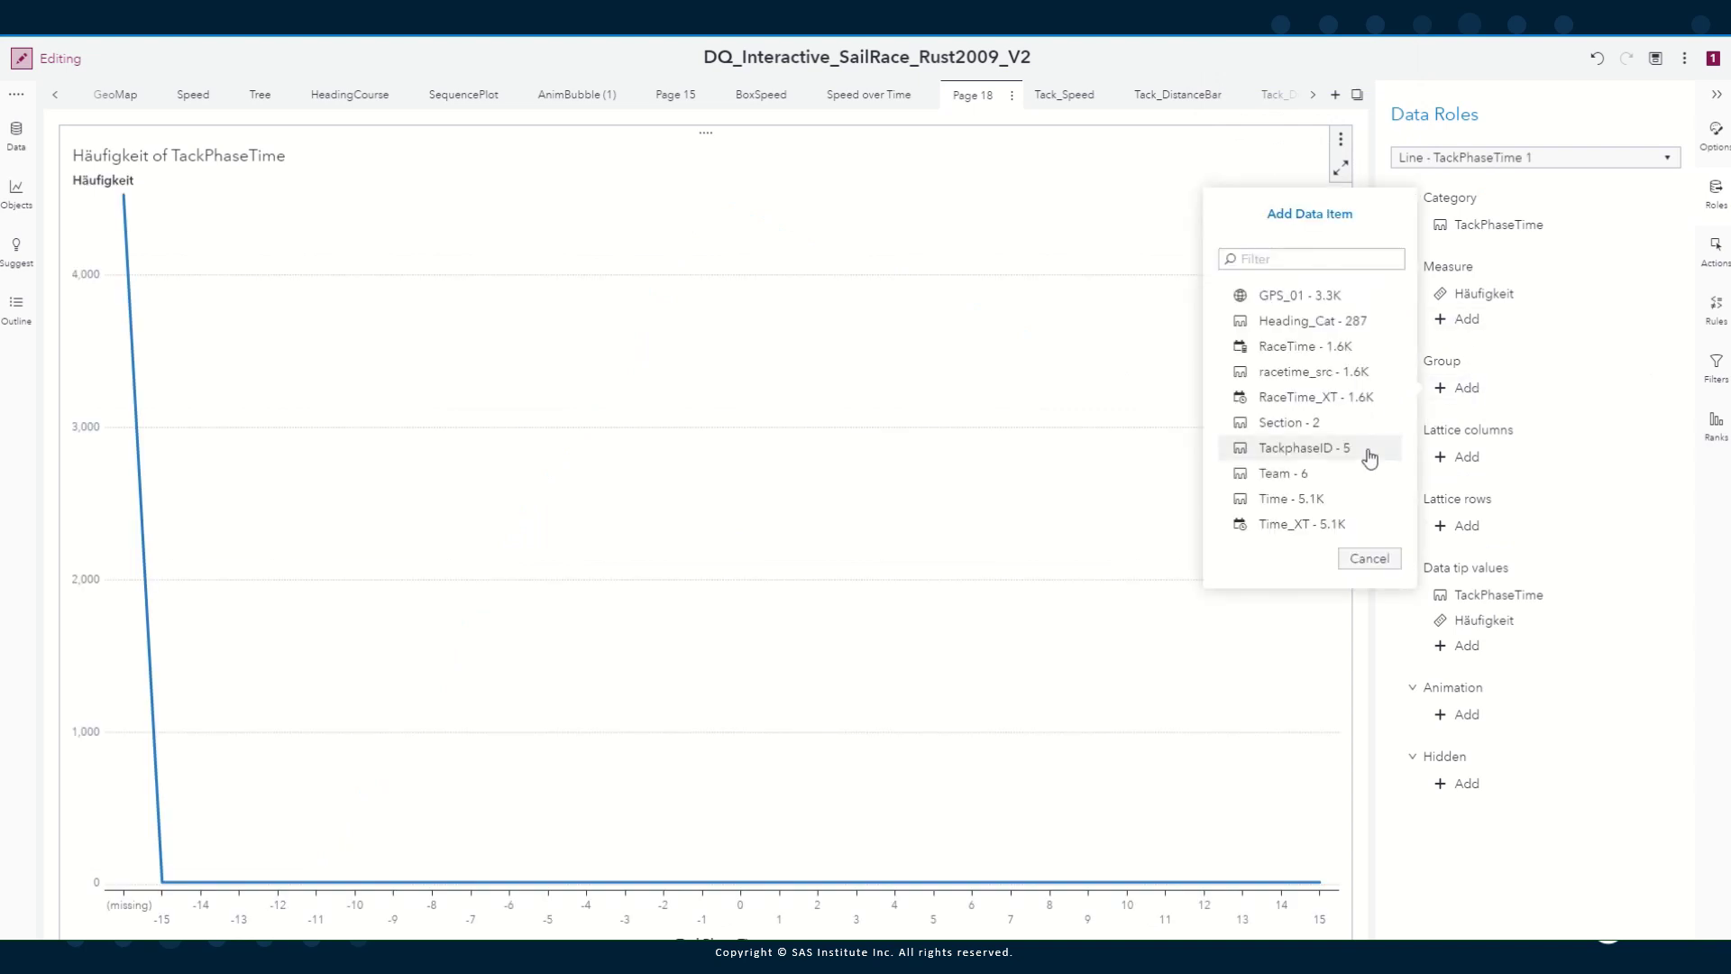
left_click(1301, 475)
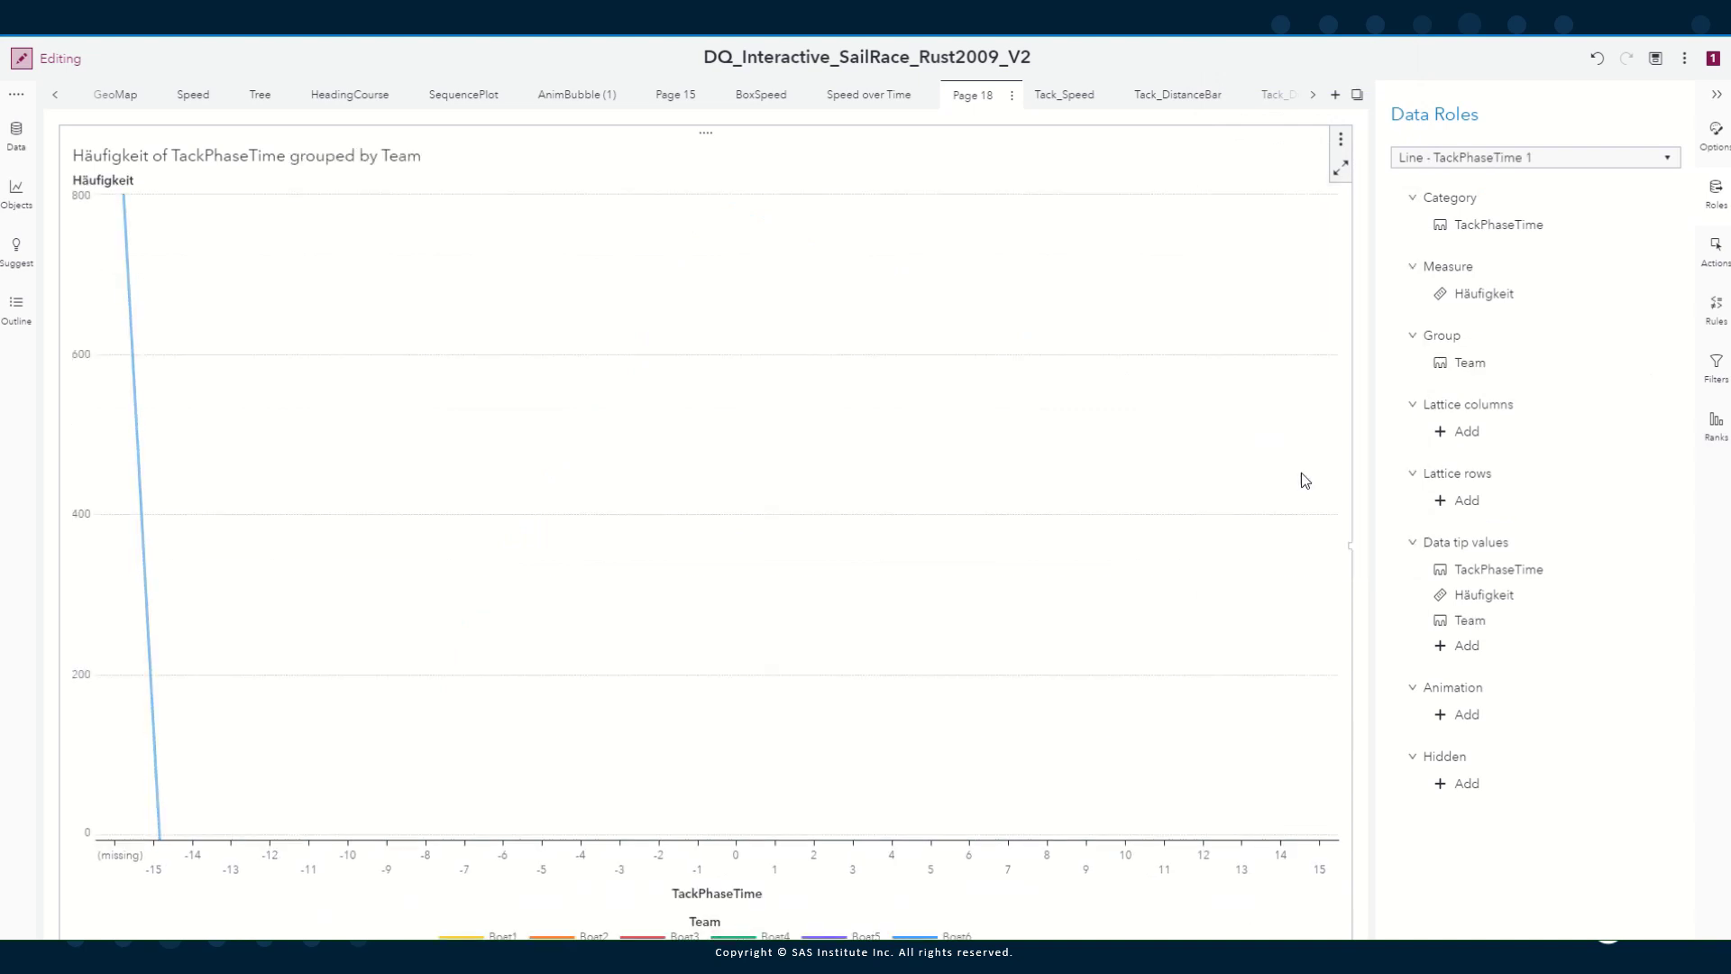
left_click(1478, 302)
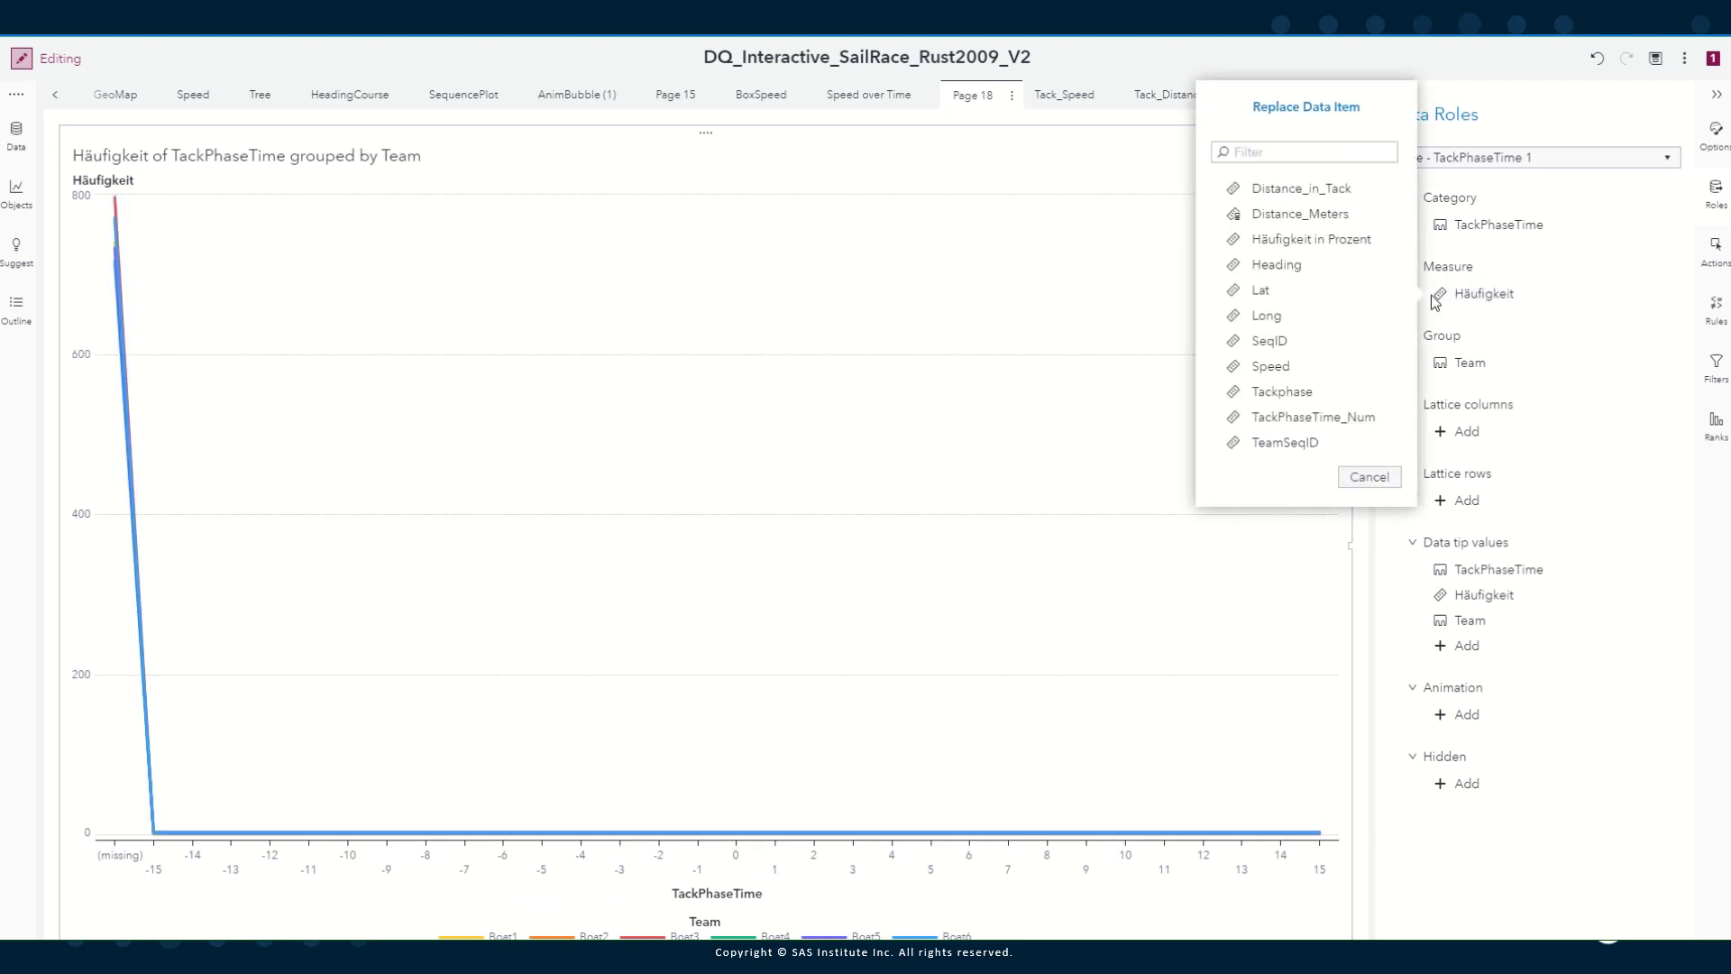
left_click(1295, 376)
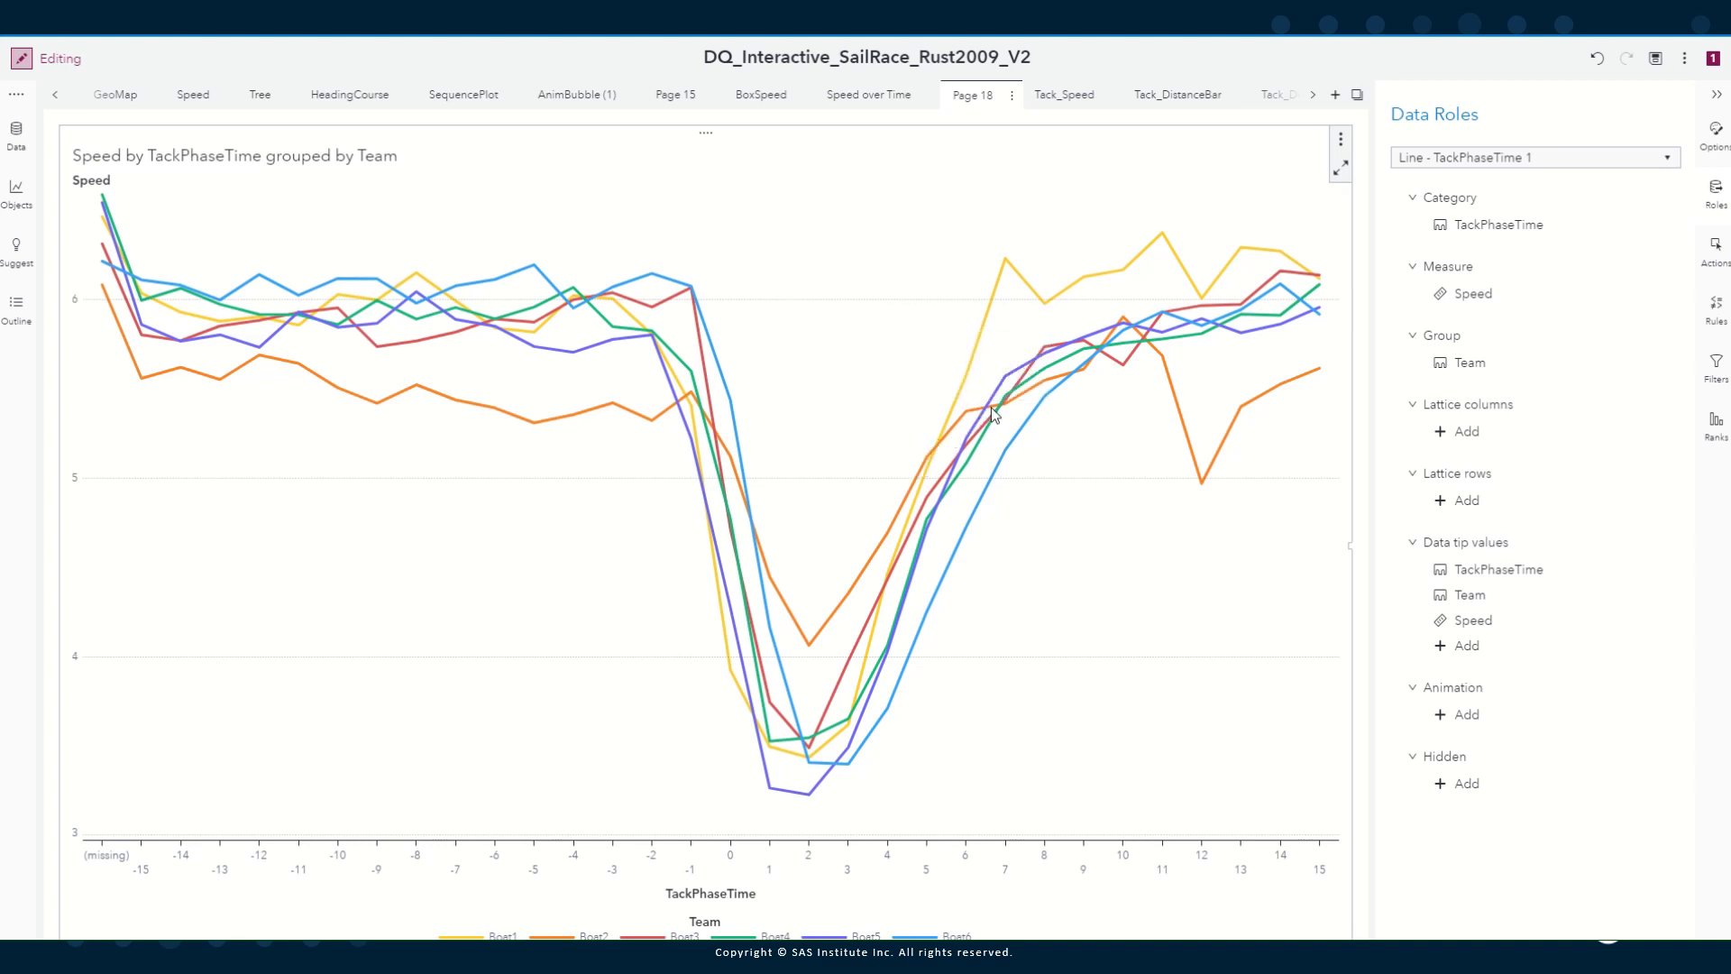
mouse_move(999, 411)
Add a second line chart to the left of the speed chart with TackPhaseTime as its category
left_click(17, 135)
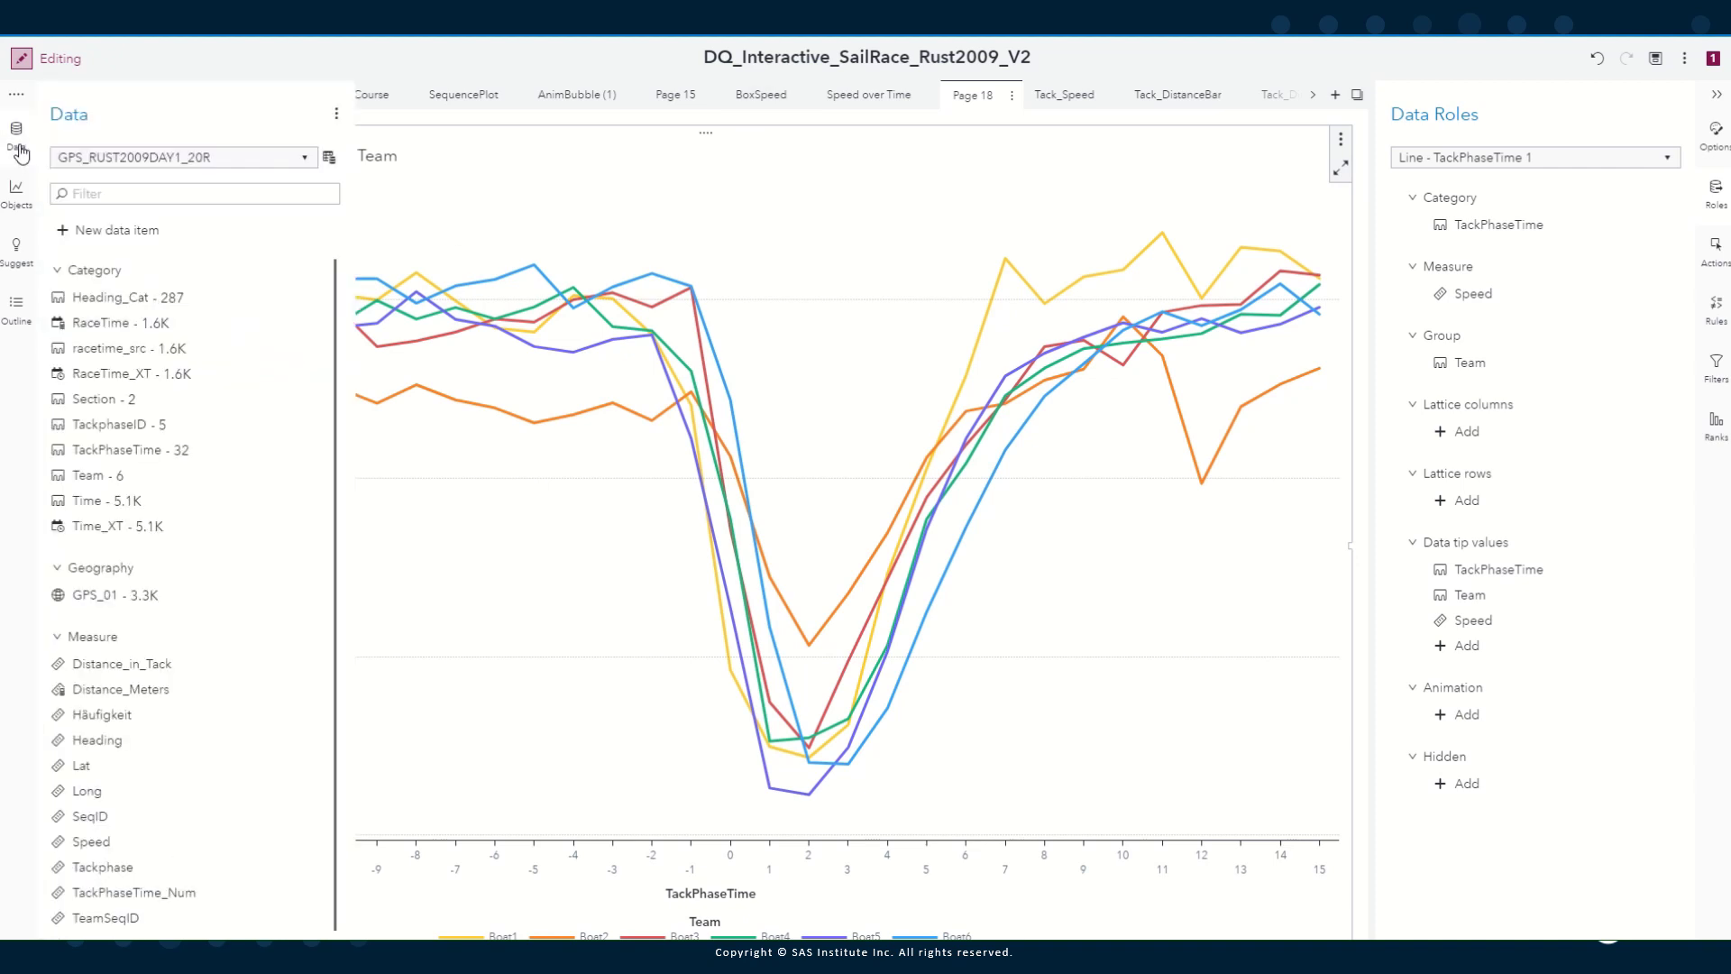
left_click(17, 193)
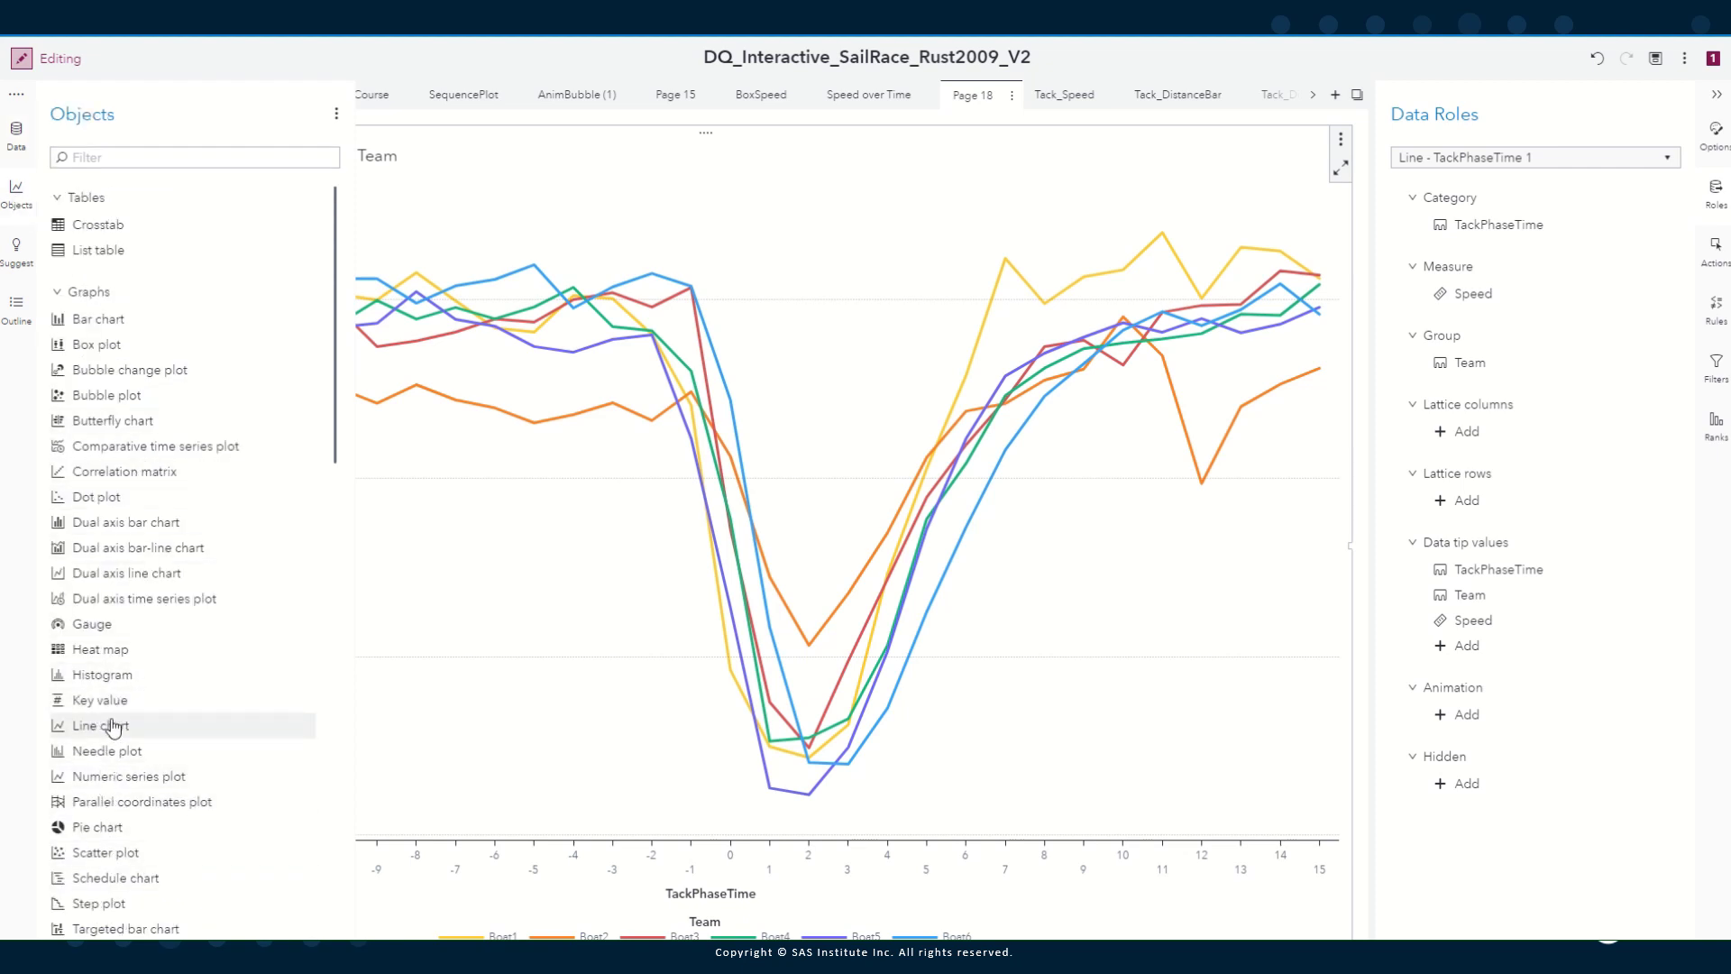
left_click_drag(112, 725, 407, 666)
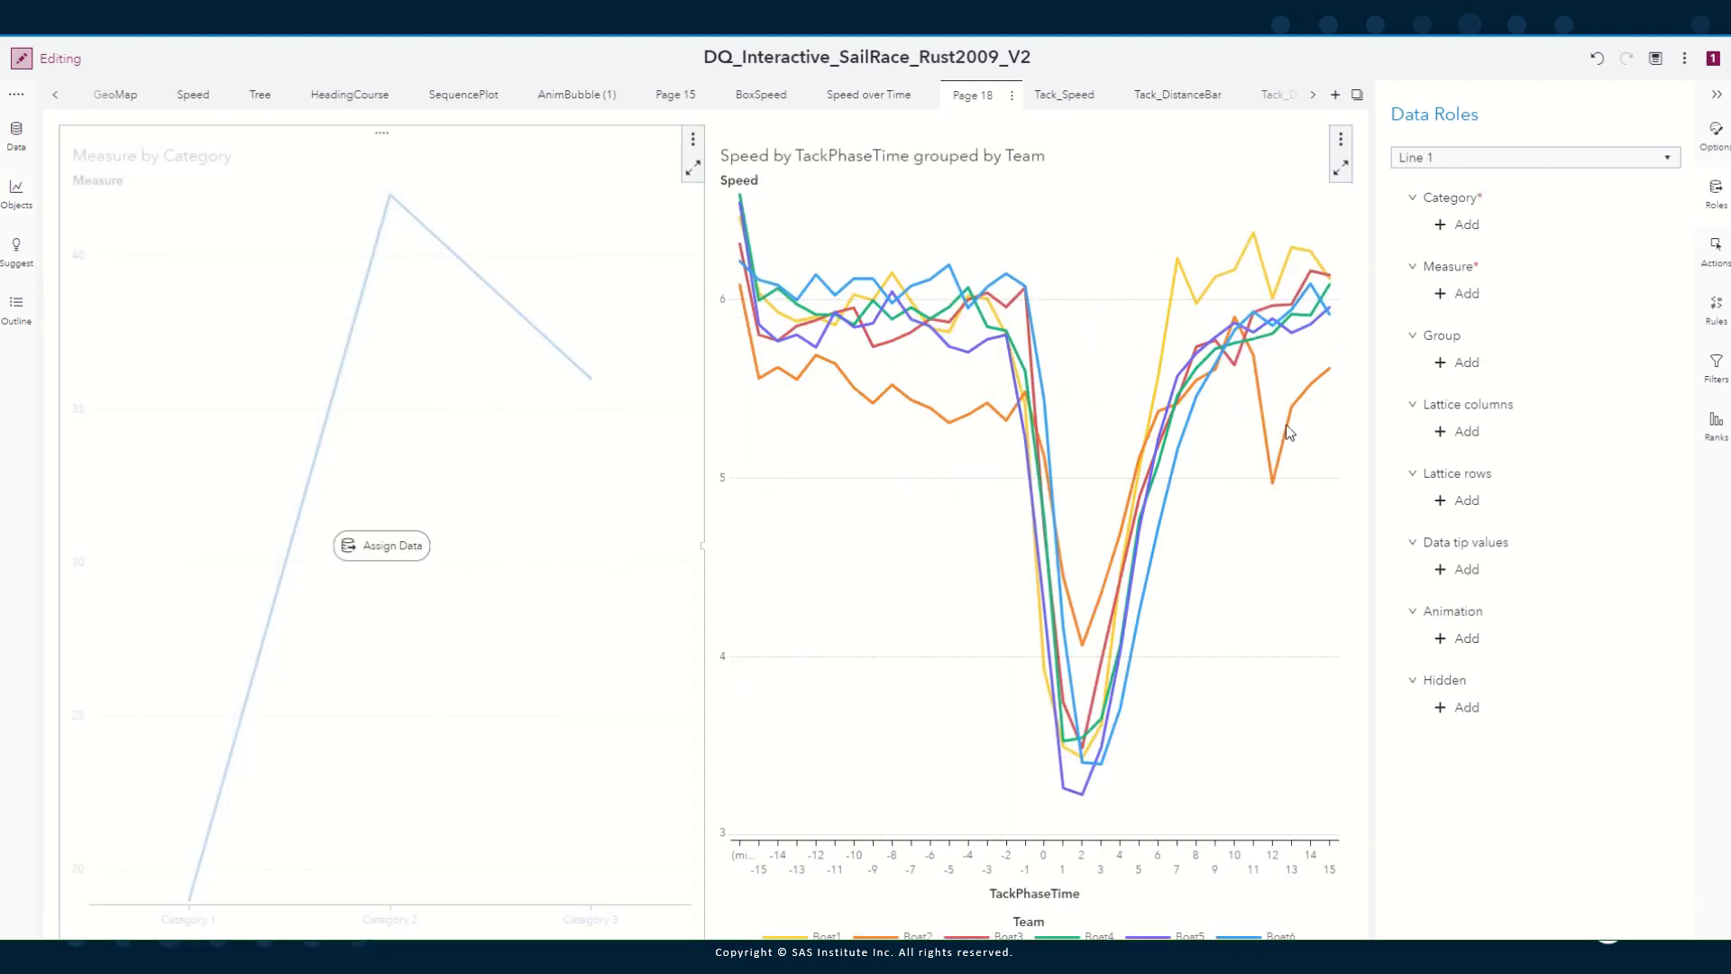
left_click(1453, 225)
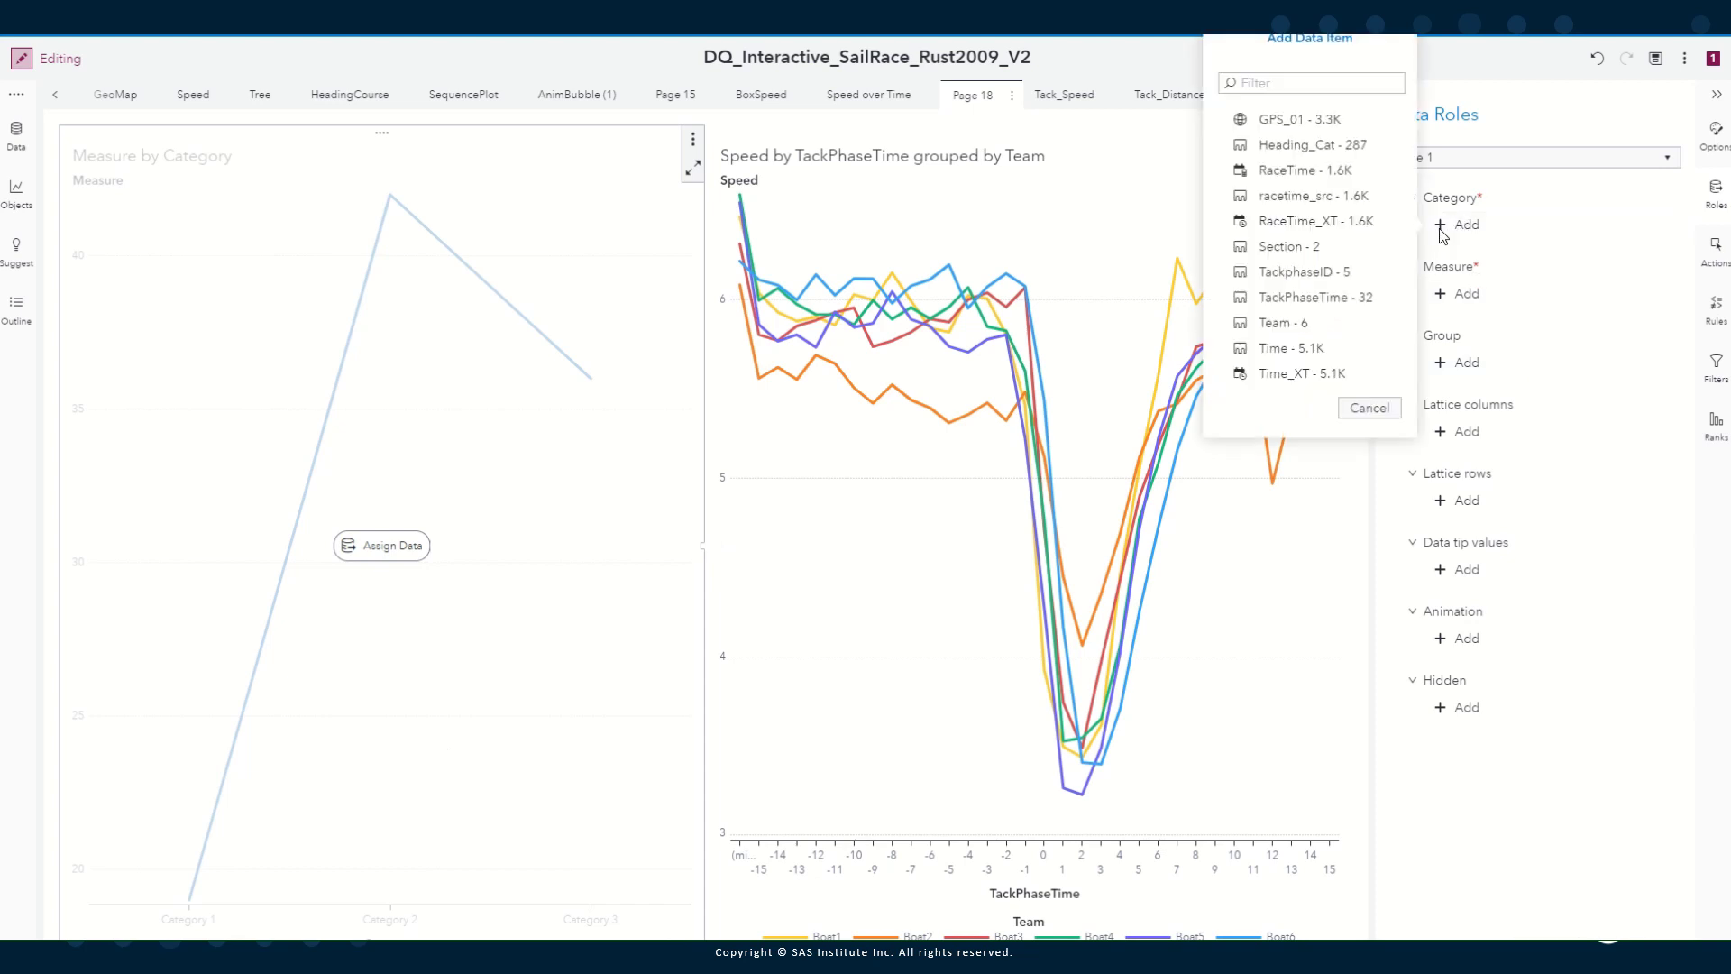
left_click(1315, 302)
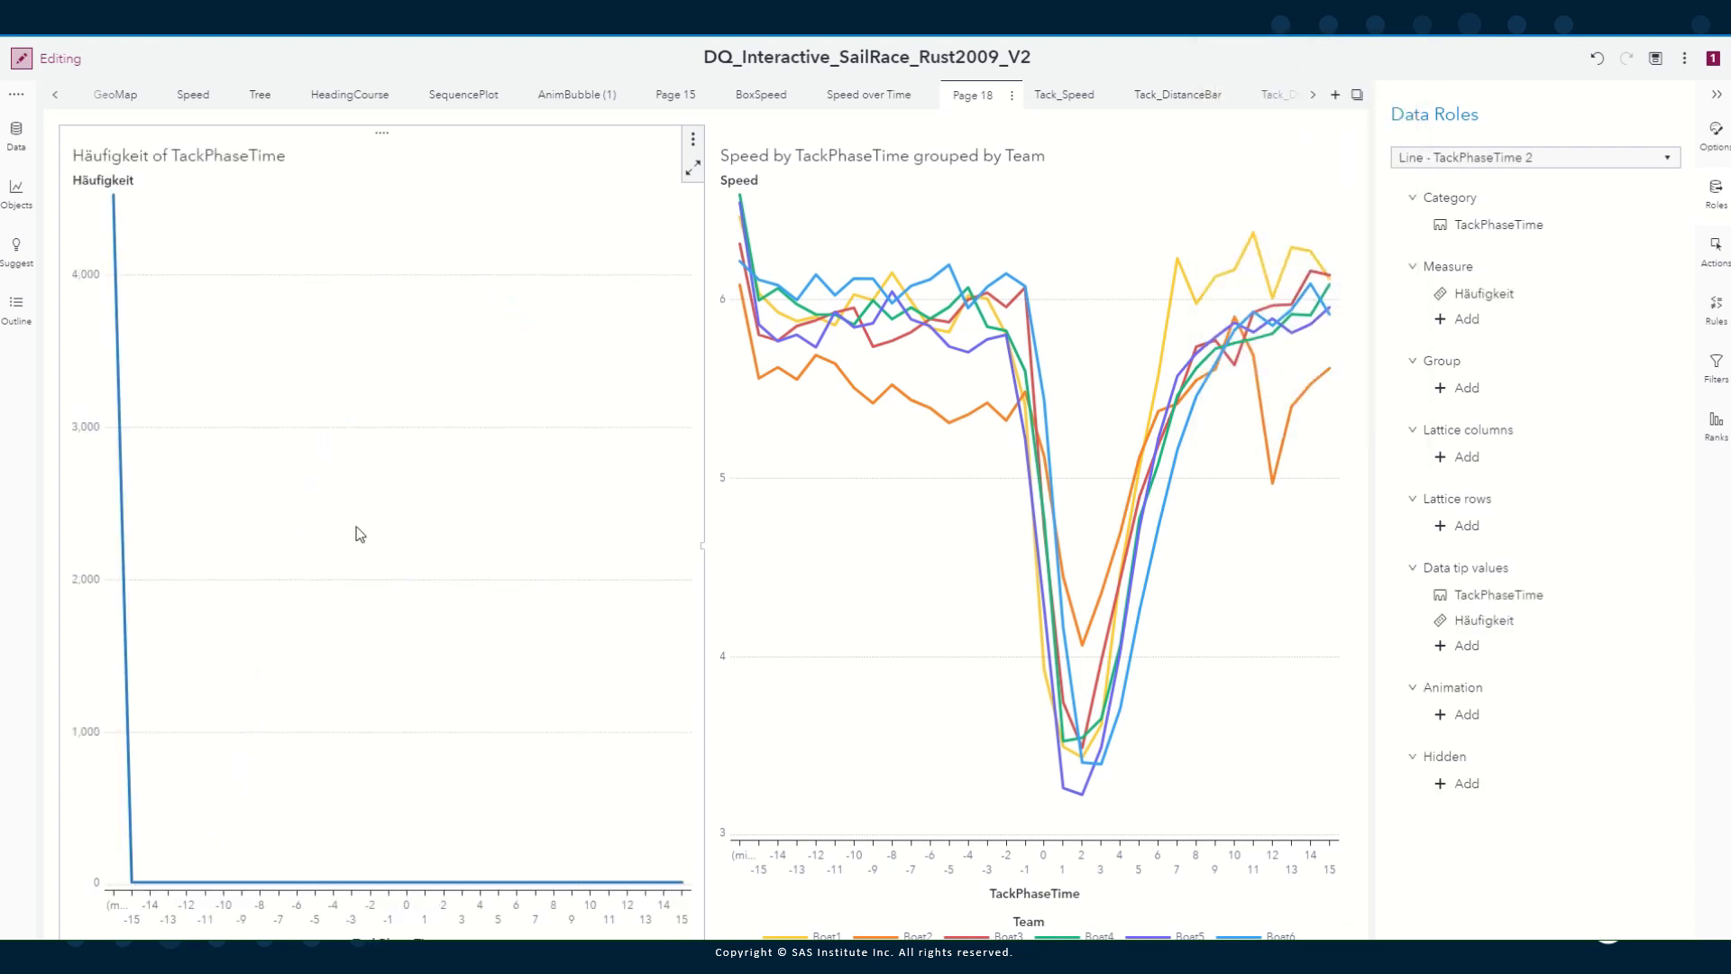
Set Distance_in_Tack as the new line chart's measure and group the chart by Team
left_click(1483, 295)
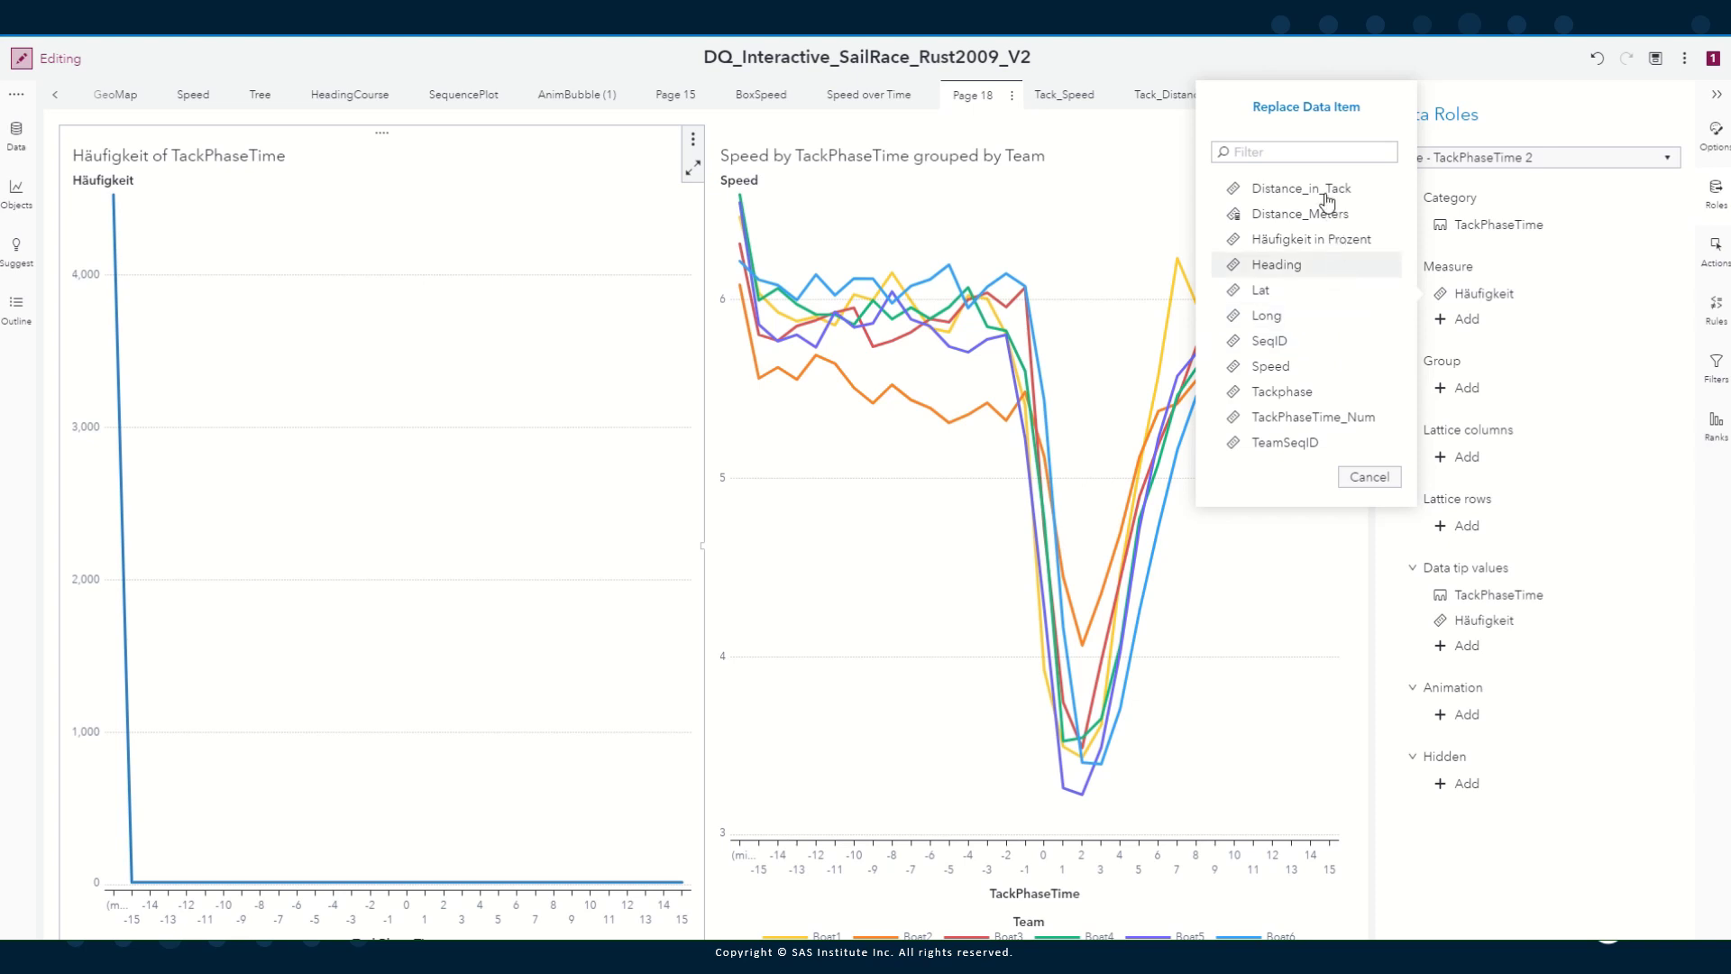
left_click(1291, 190)
left_click(1448, 388)
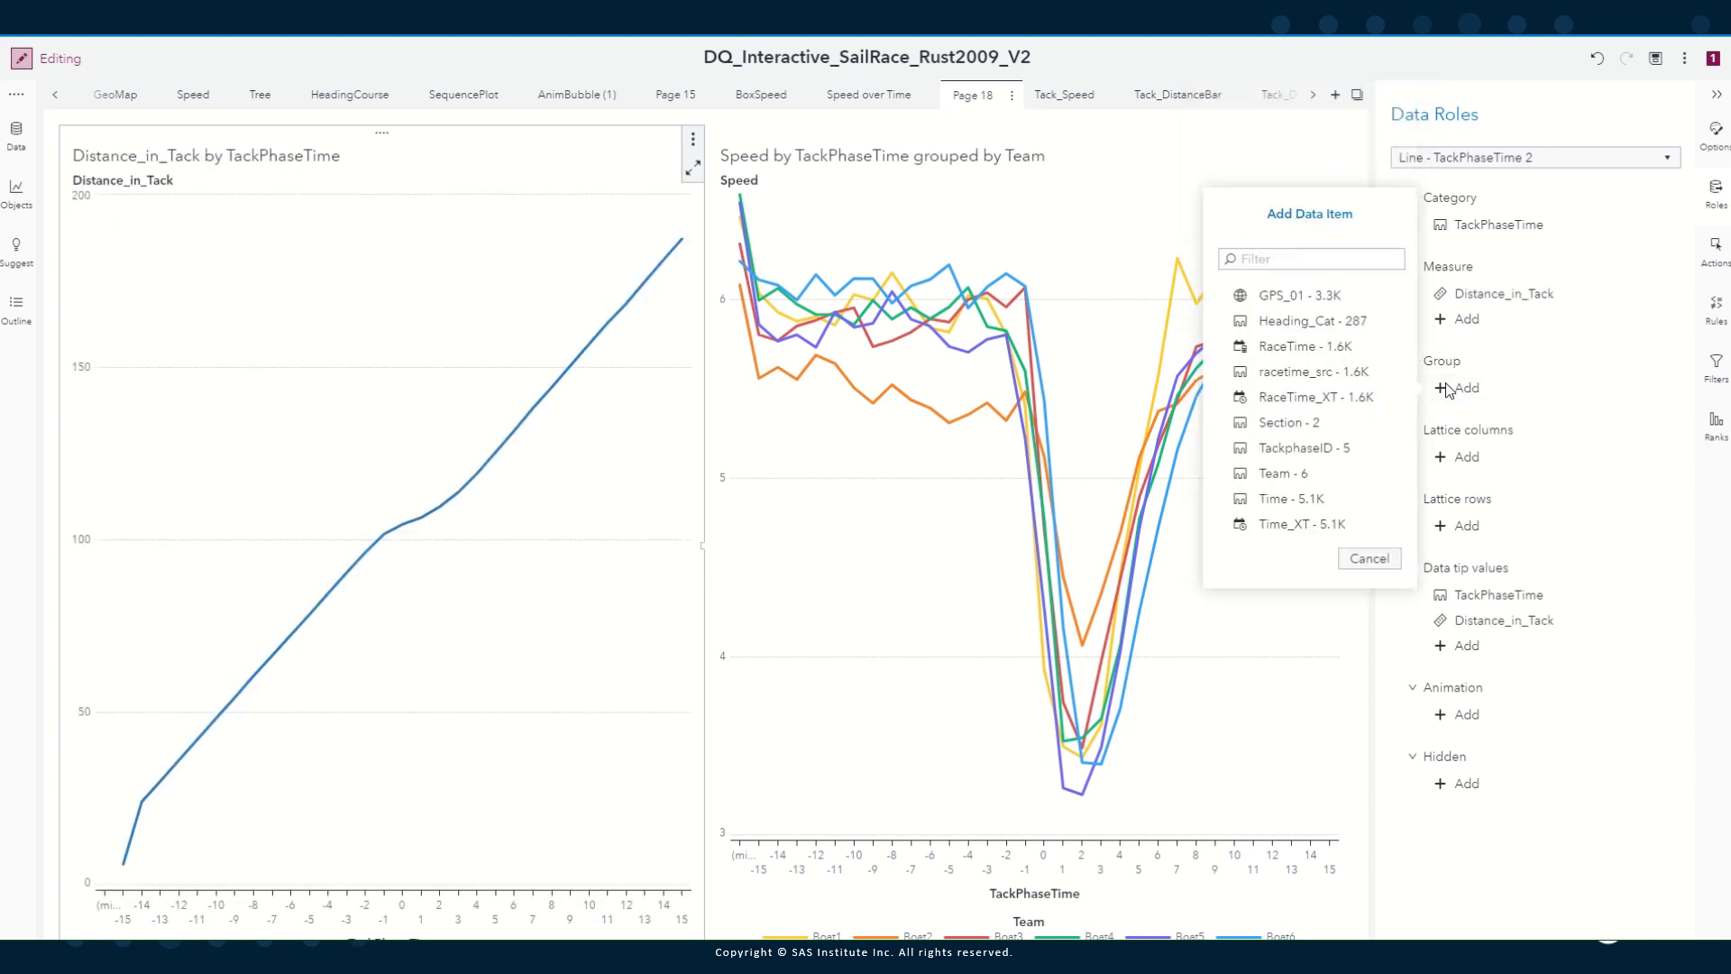
left_click(1325, 472)
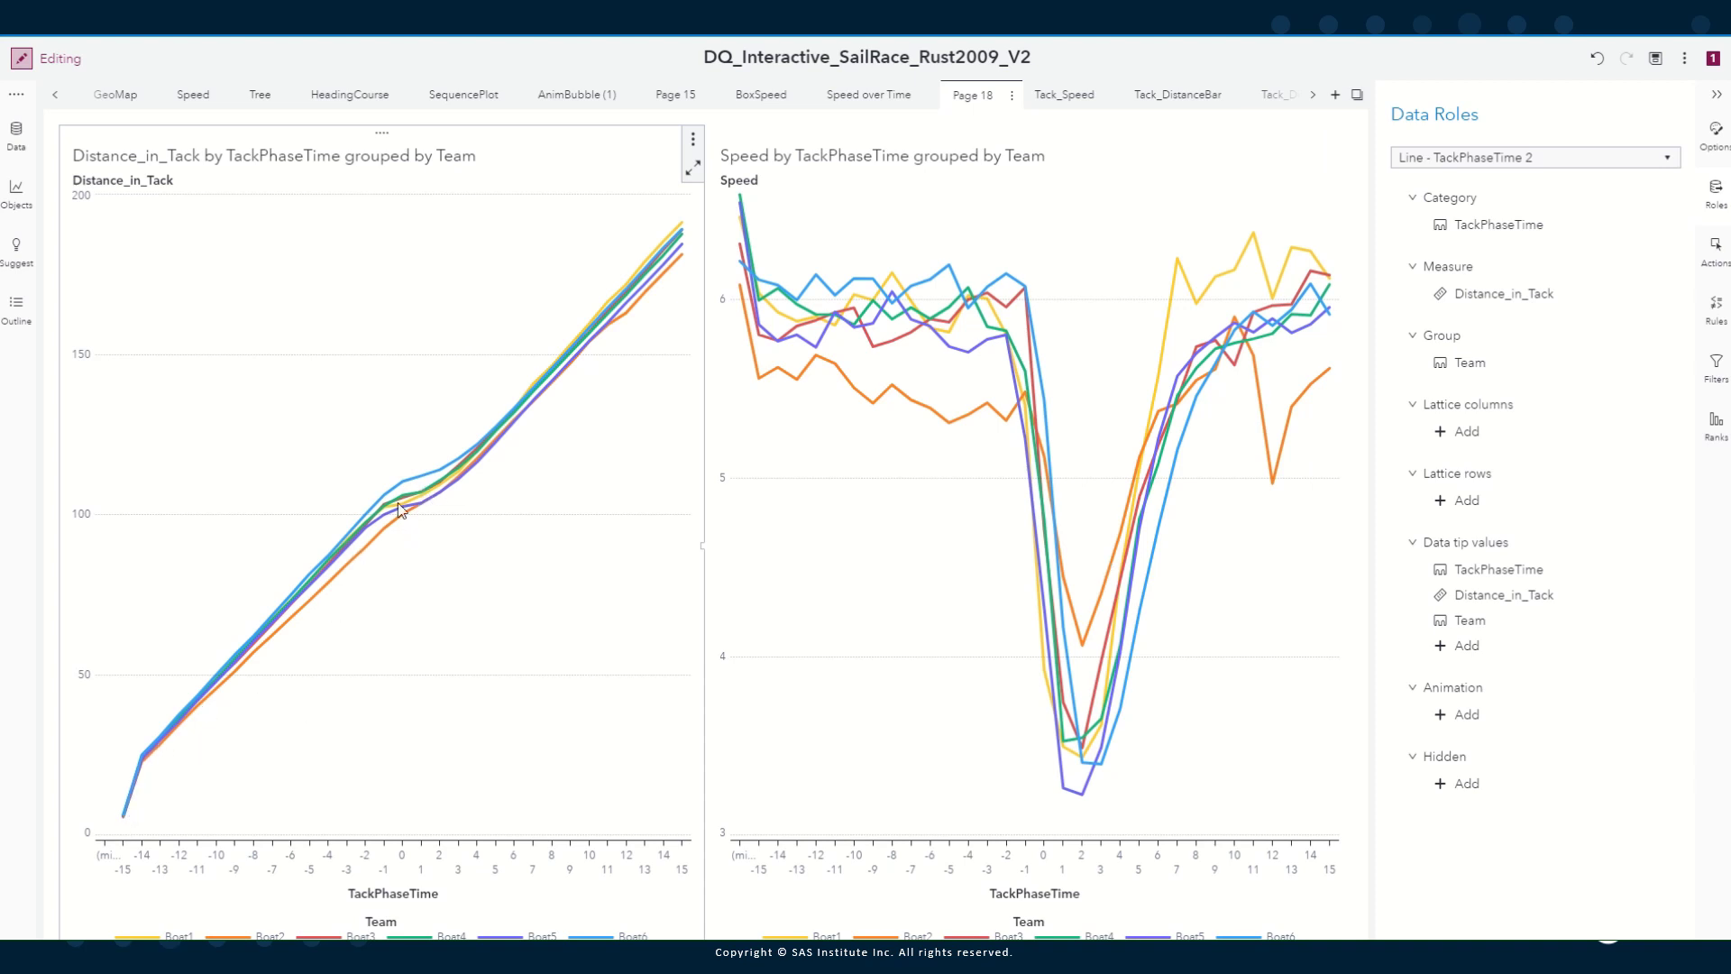
Examine the Distance_in_Tack chart up close around the tack and at TackPhaseTime 15 to compare the teams' distances
left_click_drag(378, 451, 468, 541)
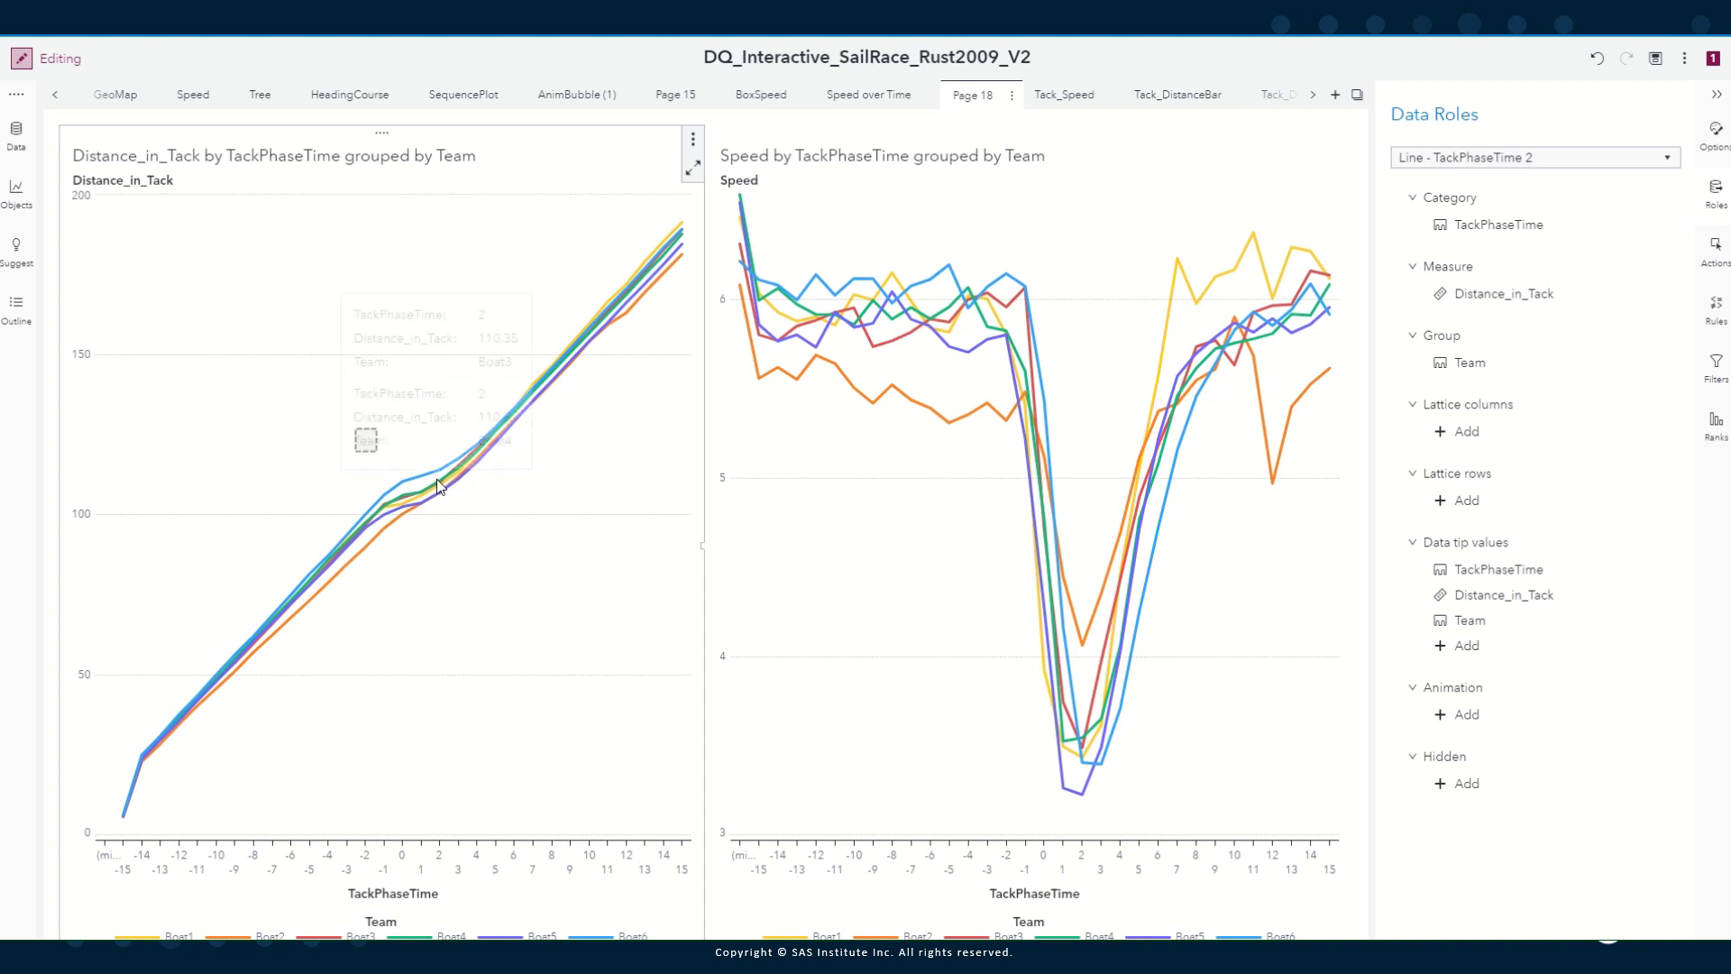
mouse_move(440, 492)
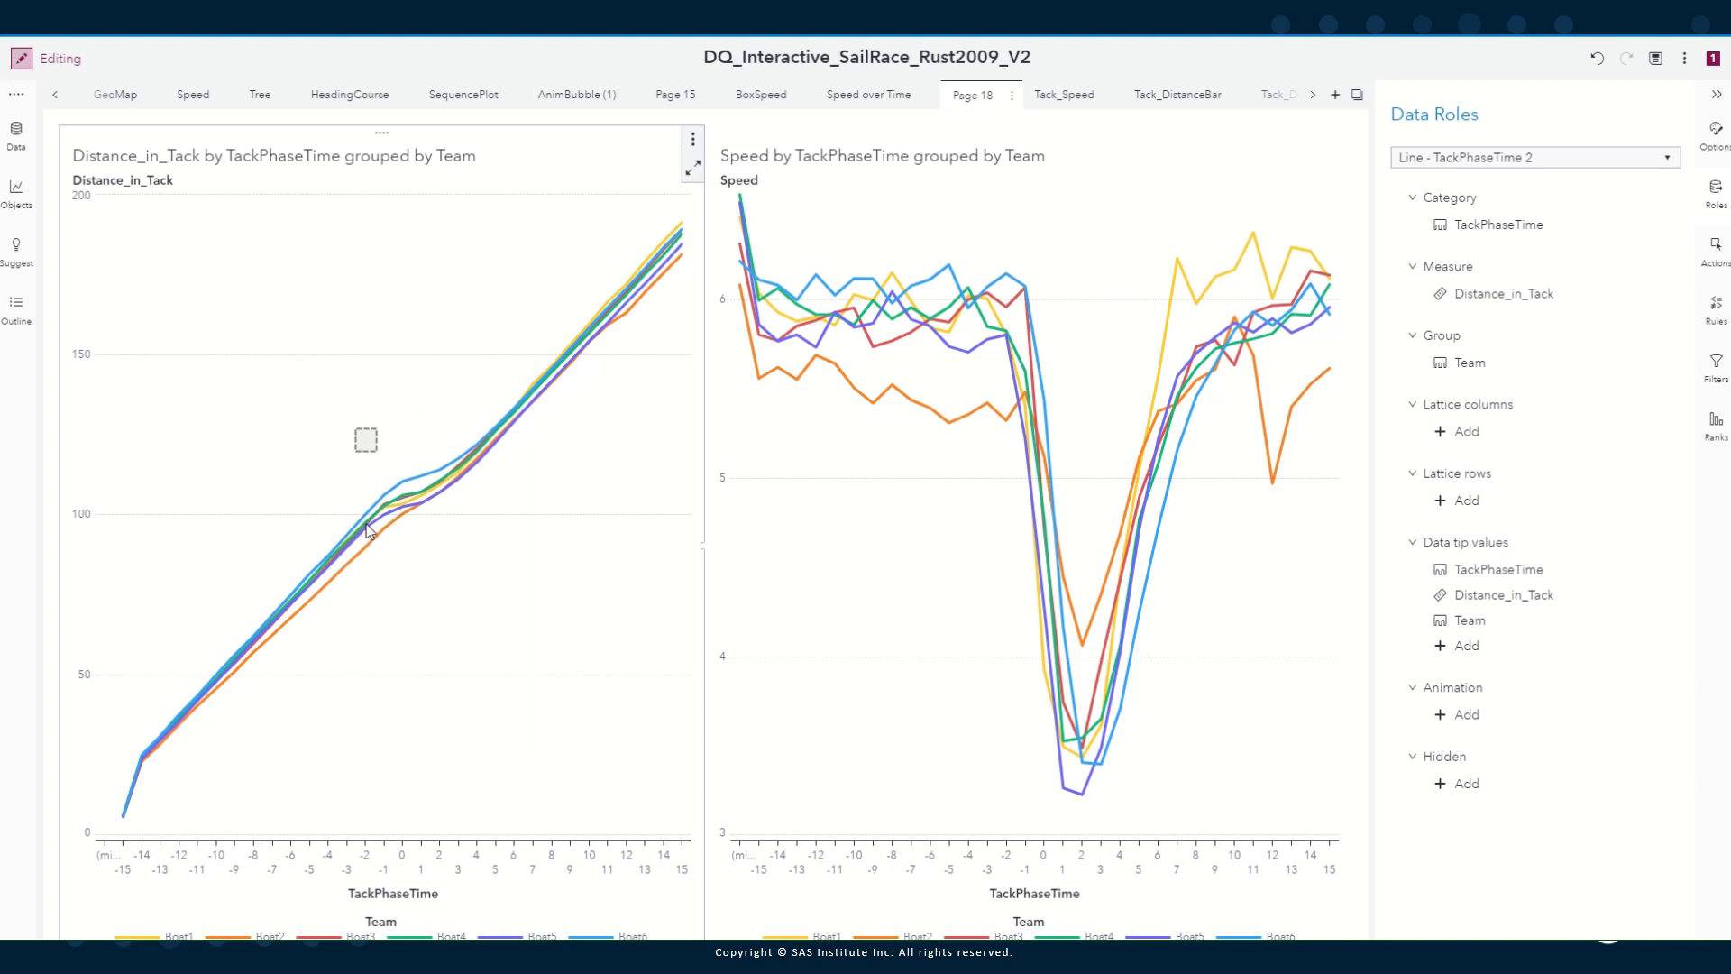
scroll(465, 478, "up", 3)
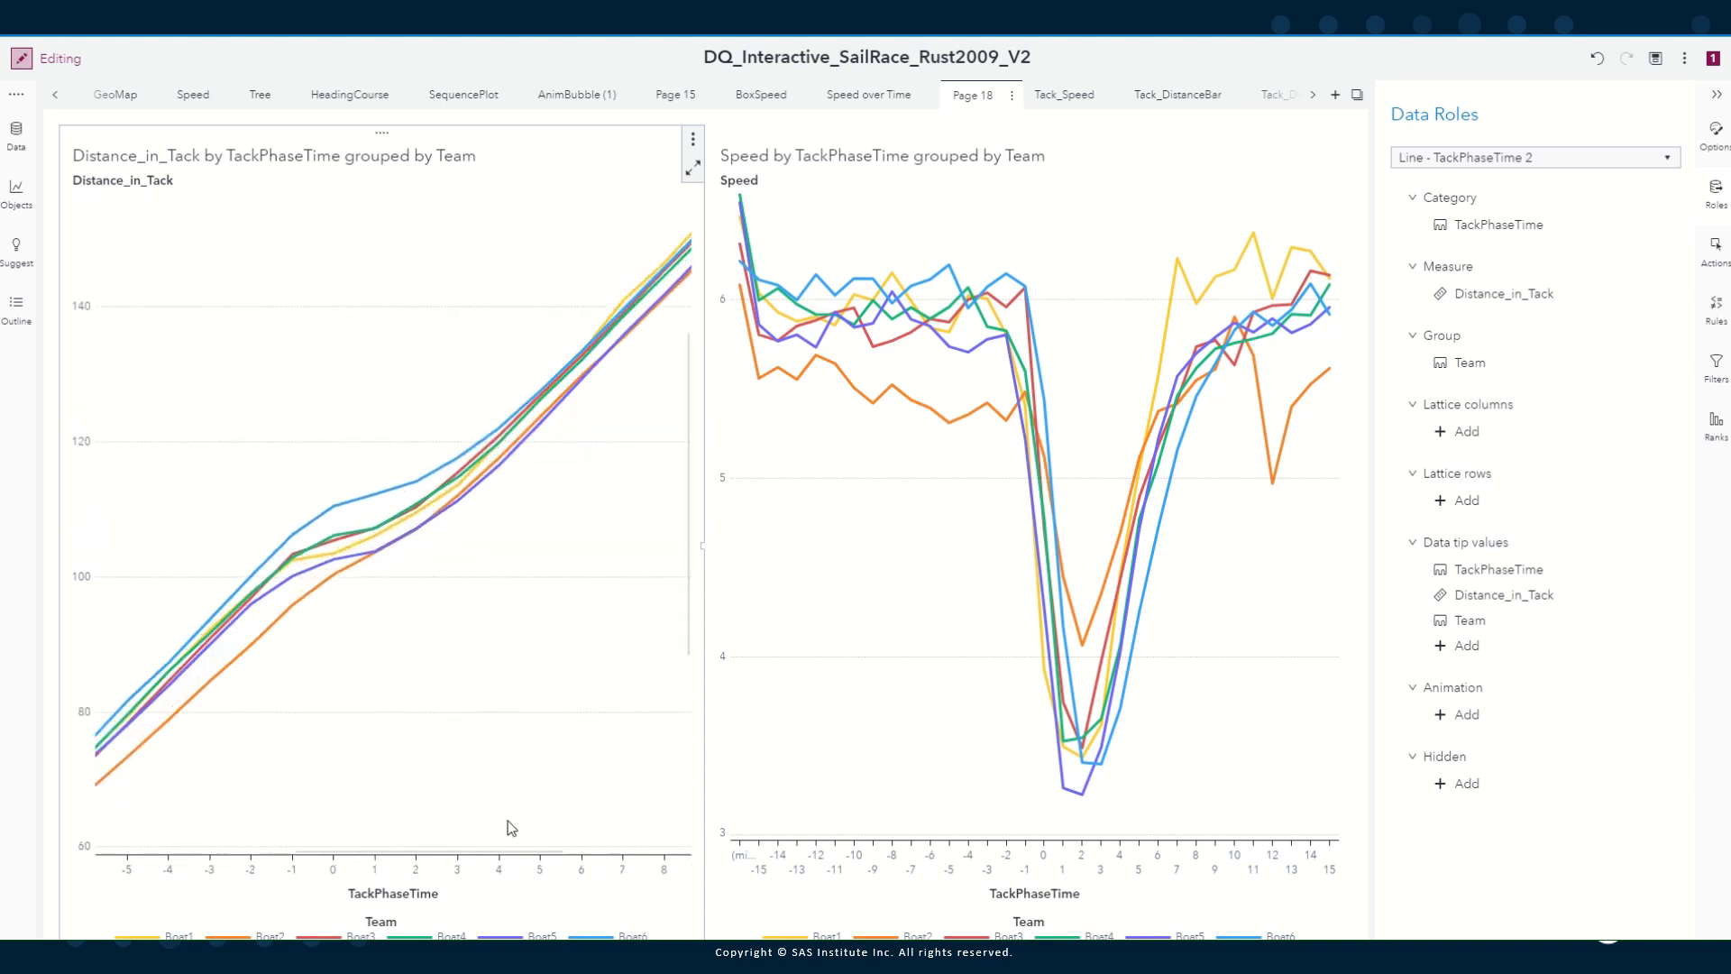
left_click_drag(483, 850, 581, 852)
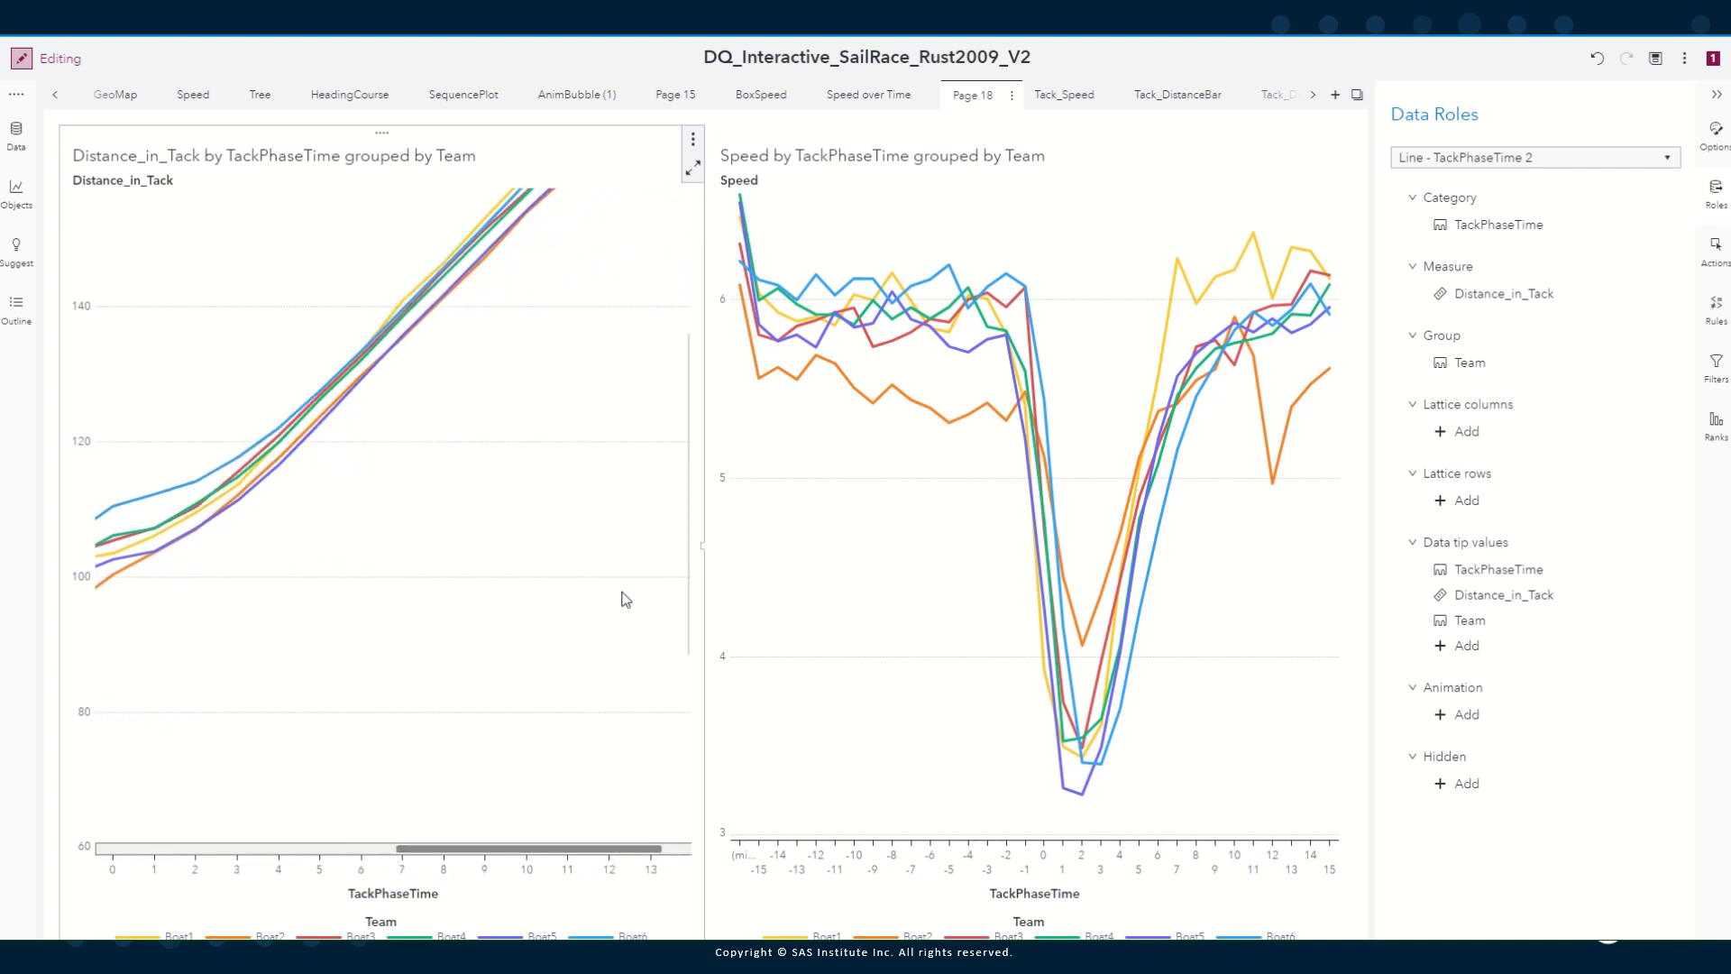
left_click_drag(686, 559, 689, 430)
left_click_drag(523, 849, 570, 847)
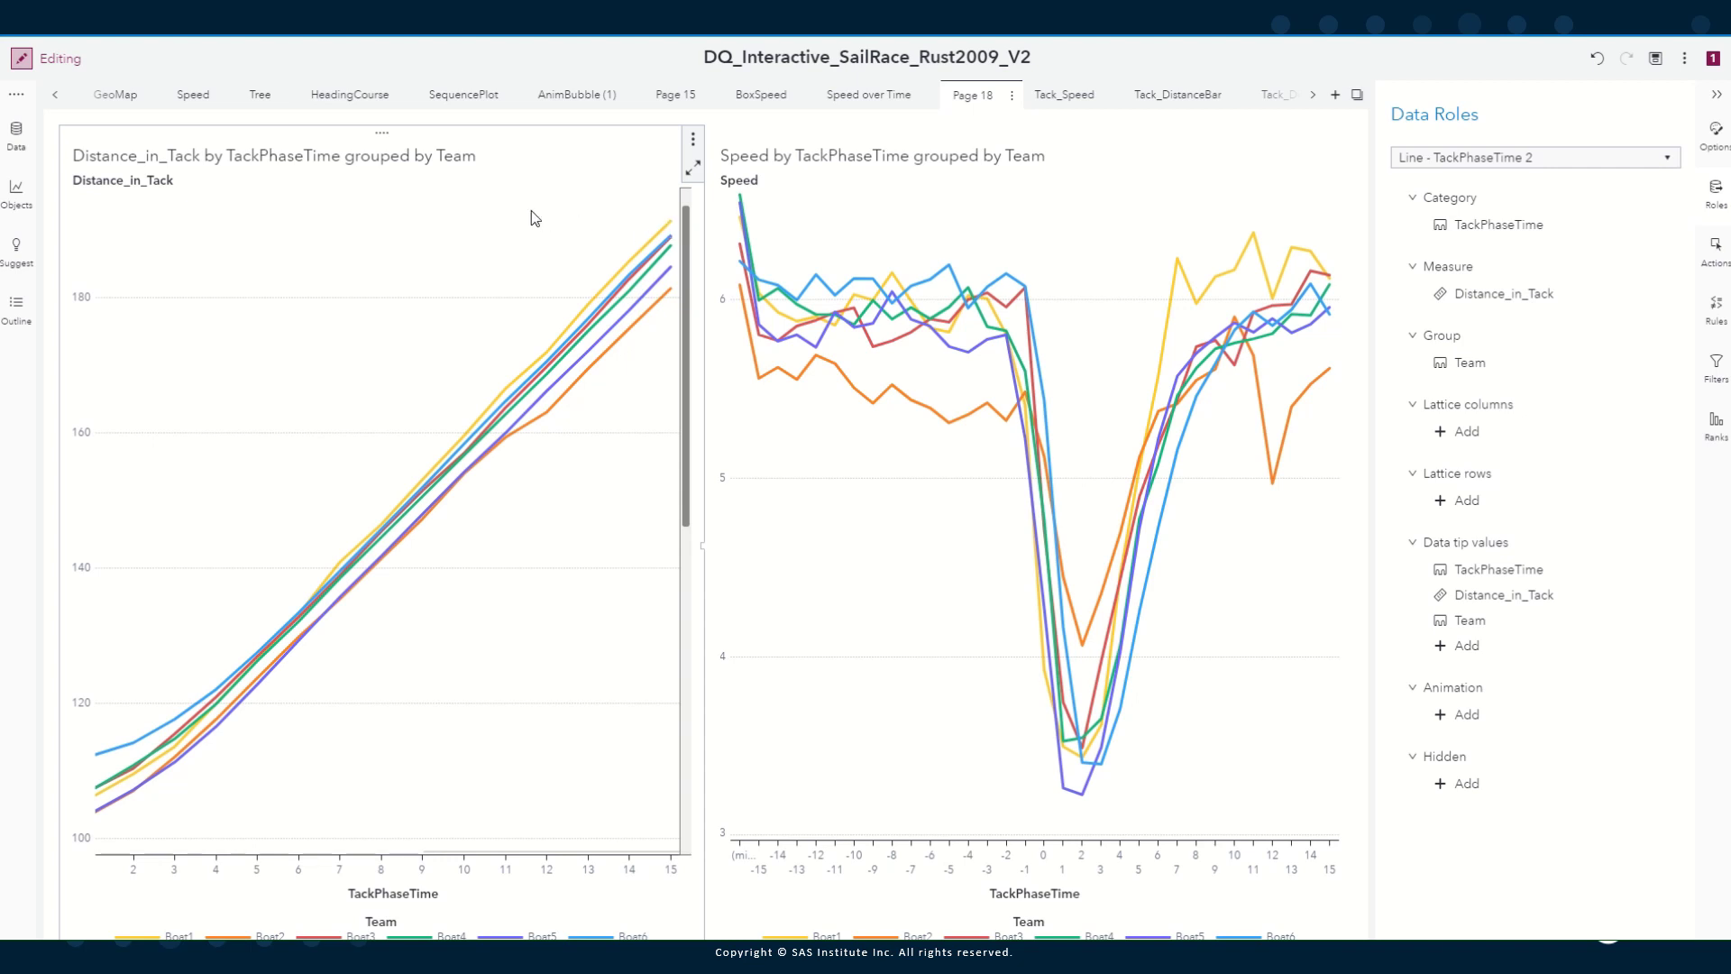
scroll(529, 233, "down", 3)
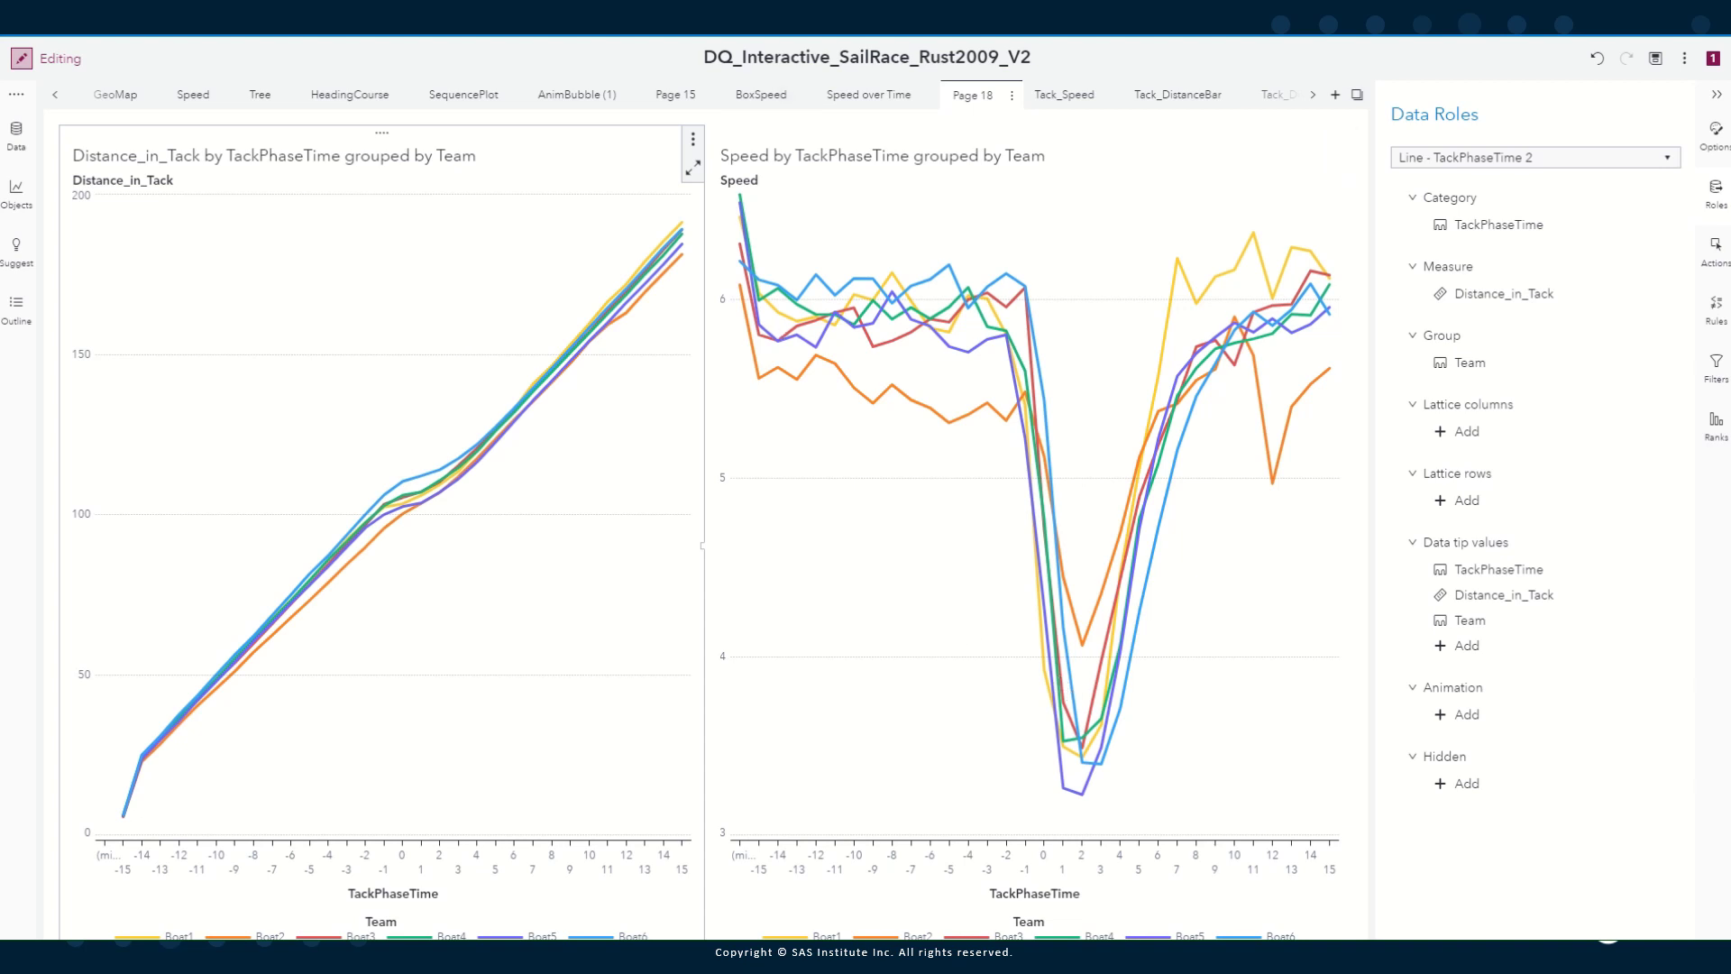
Add a new report page and place a heat map on it
left_click(814, 58)
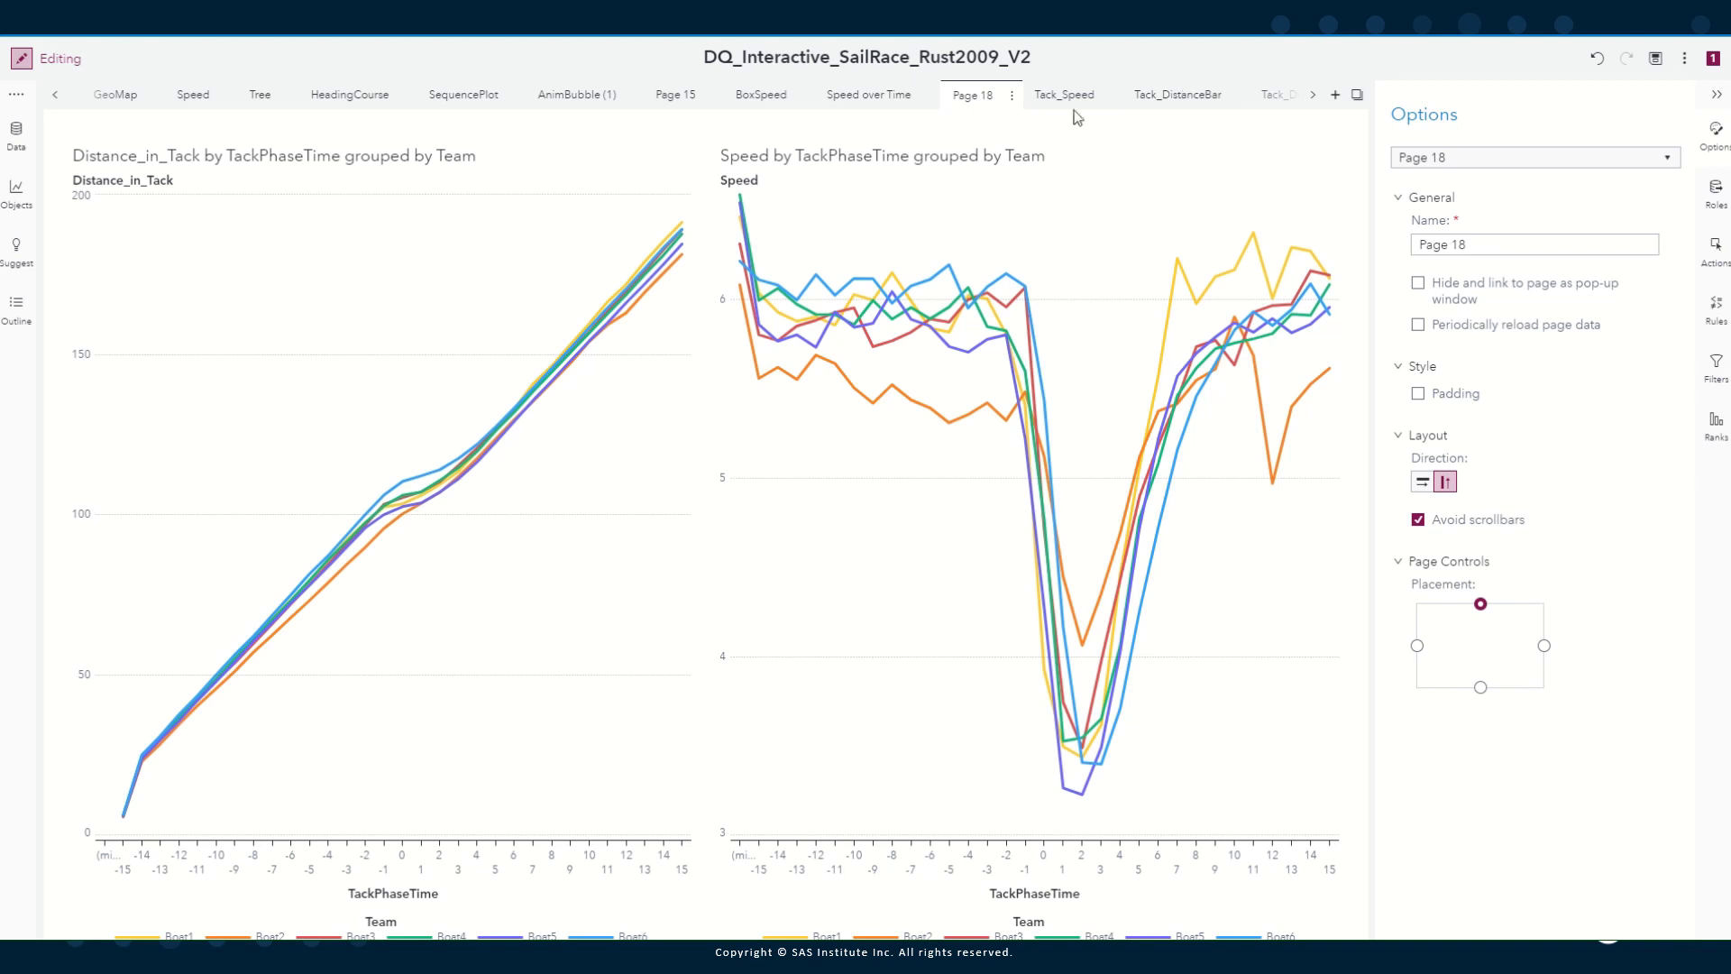
left_click(1337, 94)
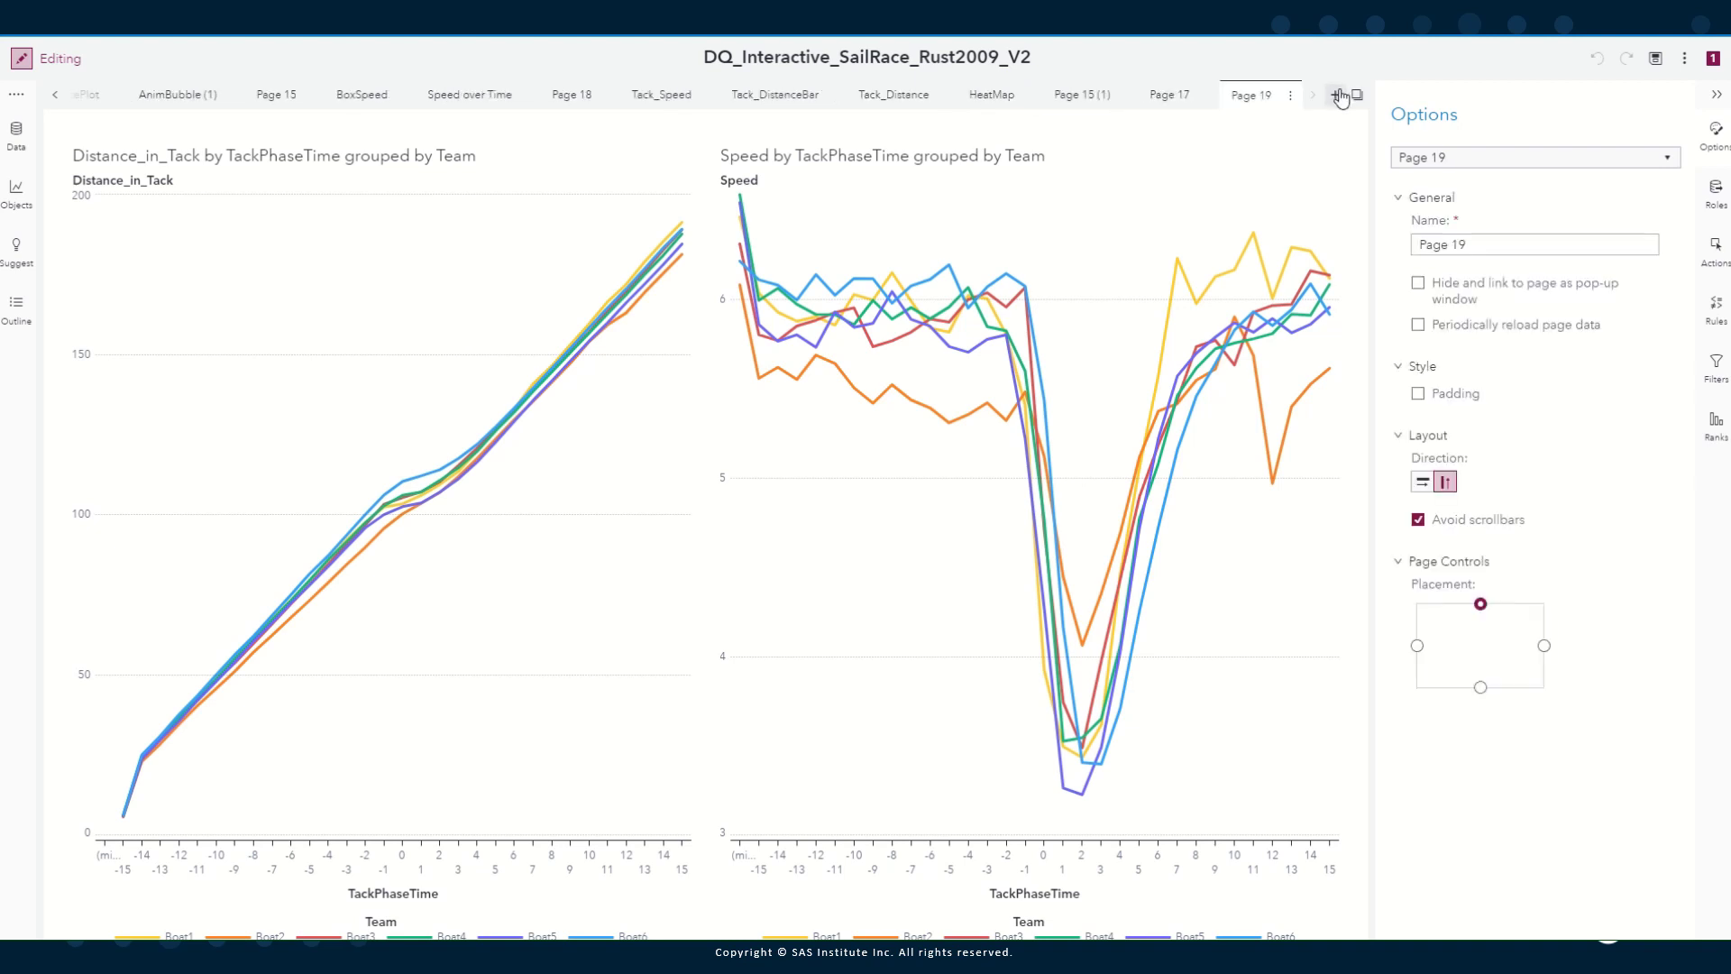
left_click(9, 200)
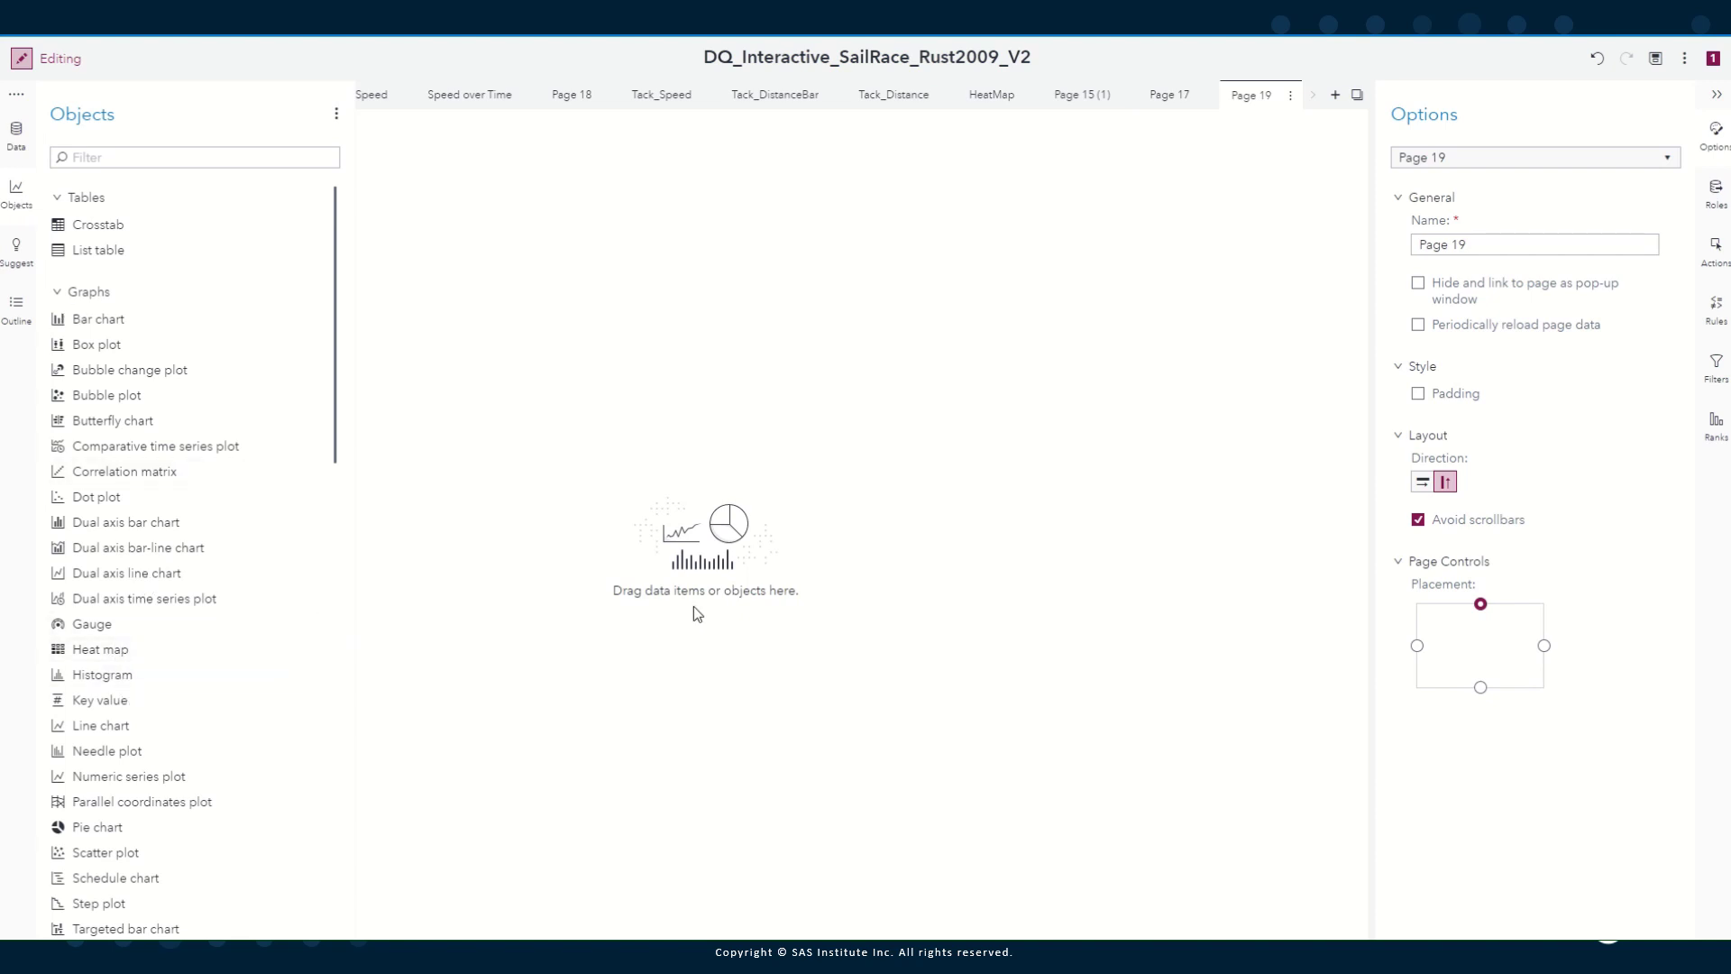
double_click(108, 644)
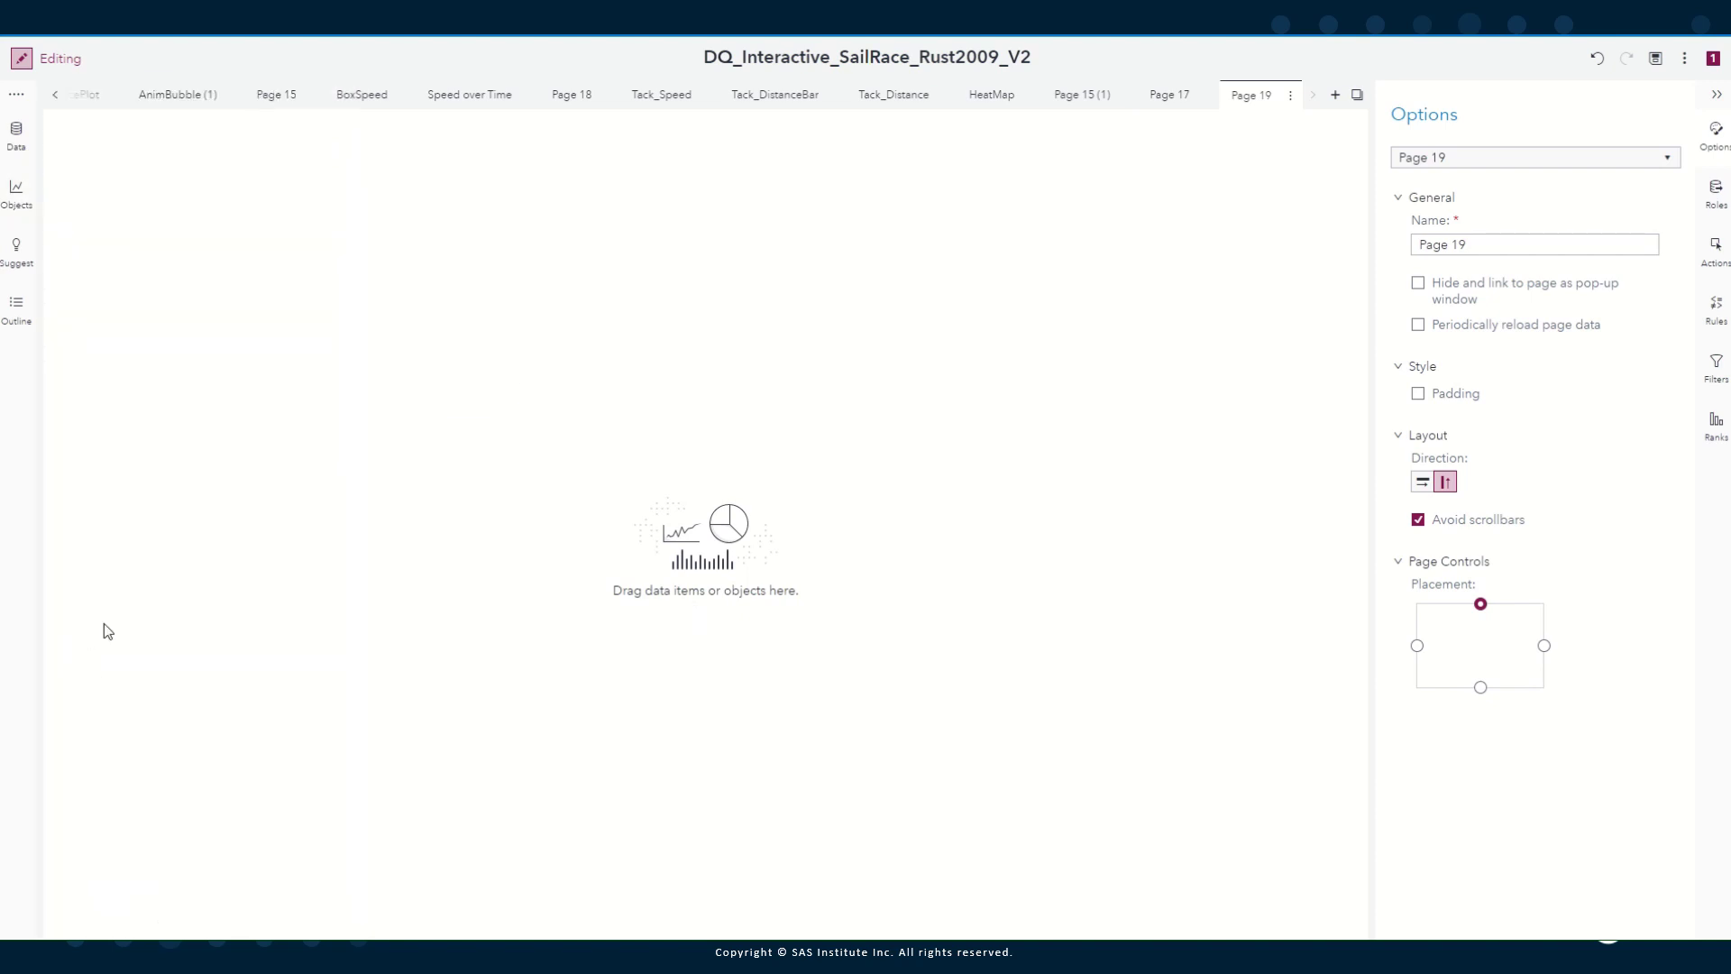
left_click(16, 189)
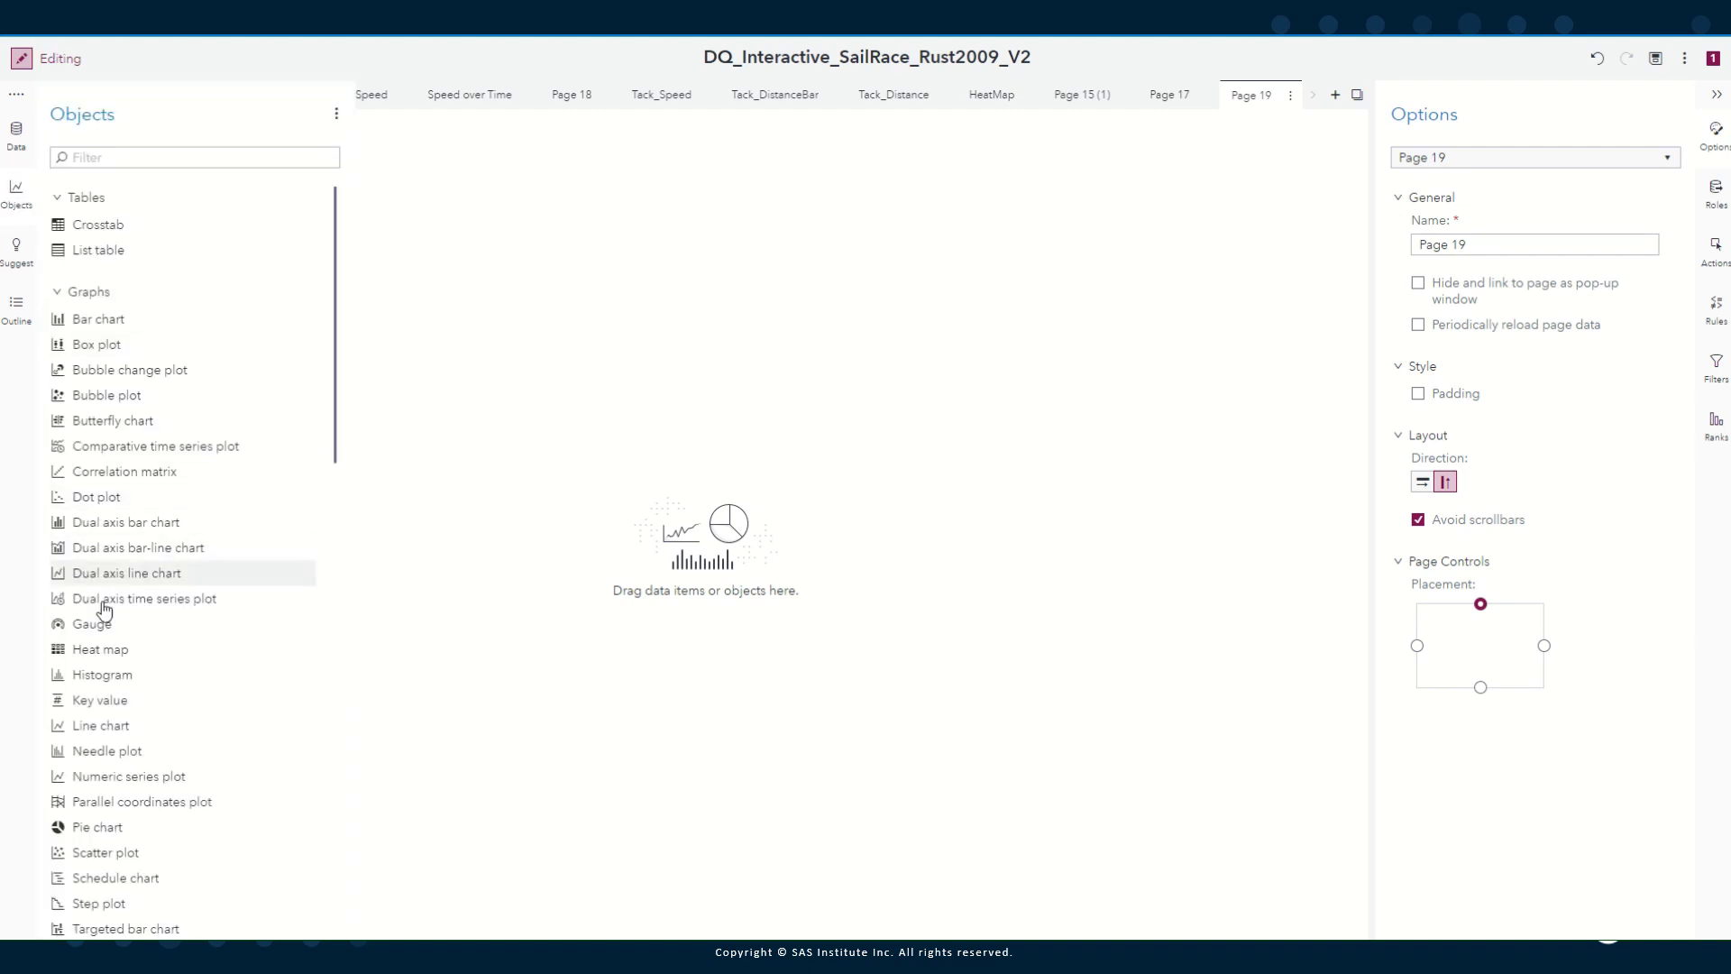
left_click_drag(99, 650, 327, 649)
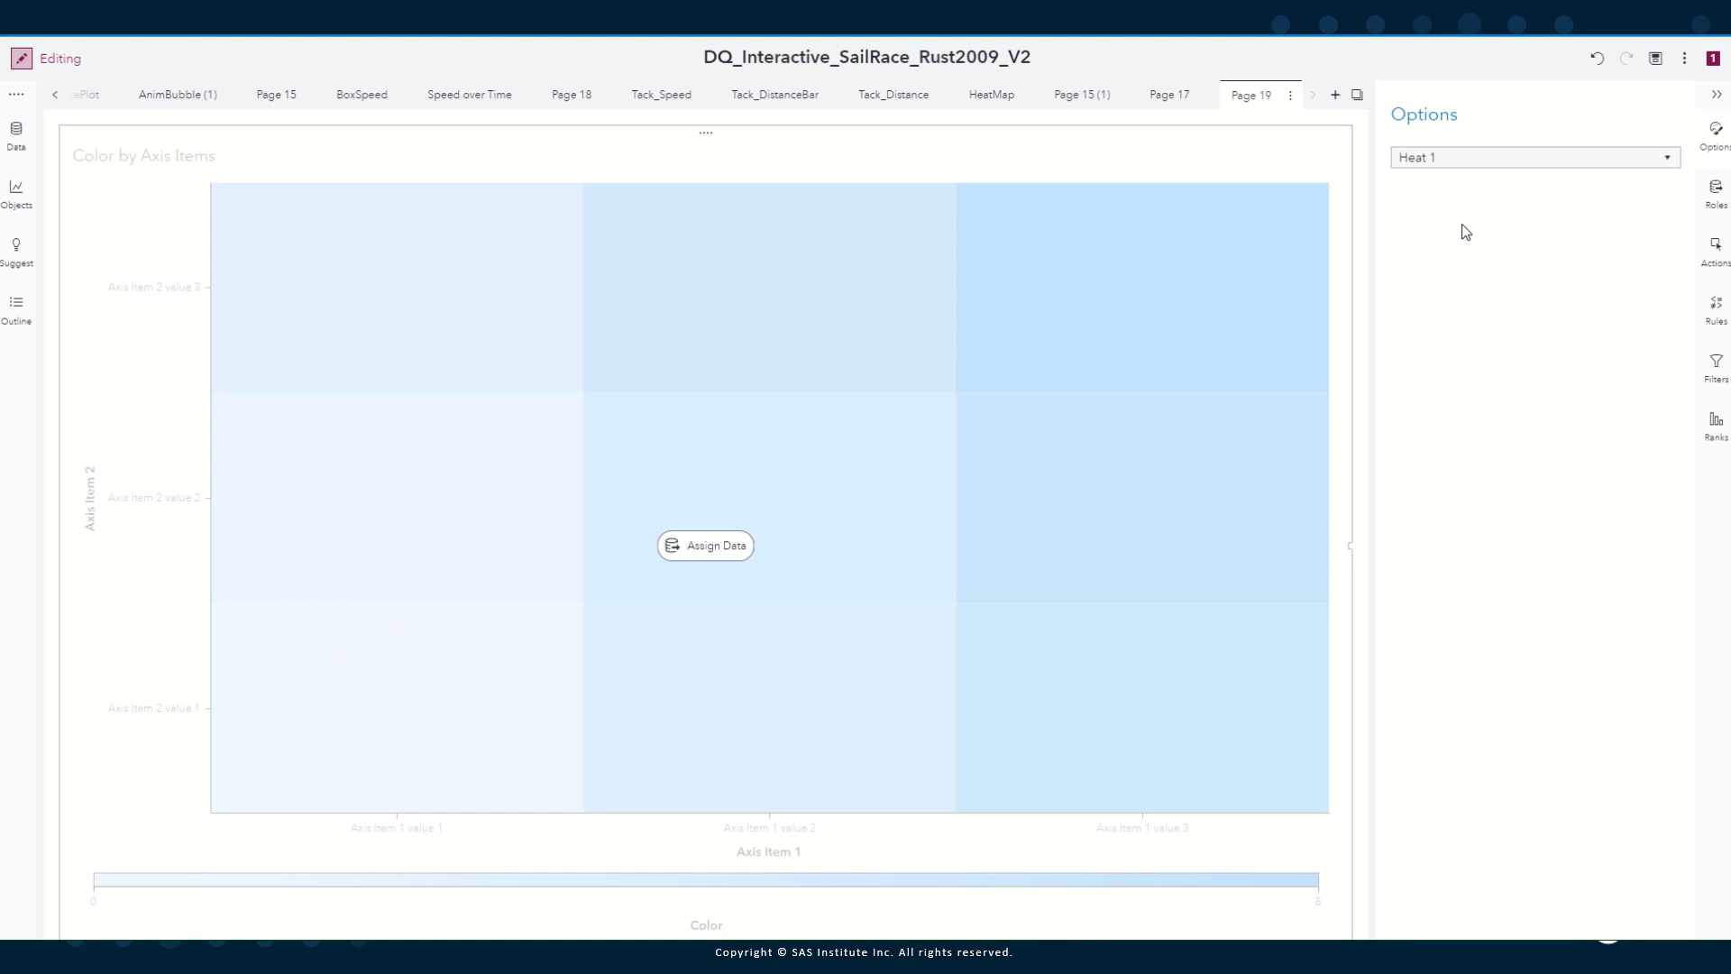
Assign Long and Lat as the heat map's axis items
left_click(1716, 194)
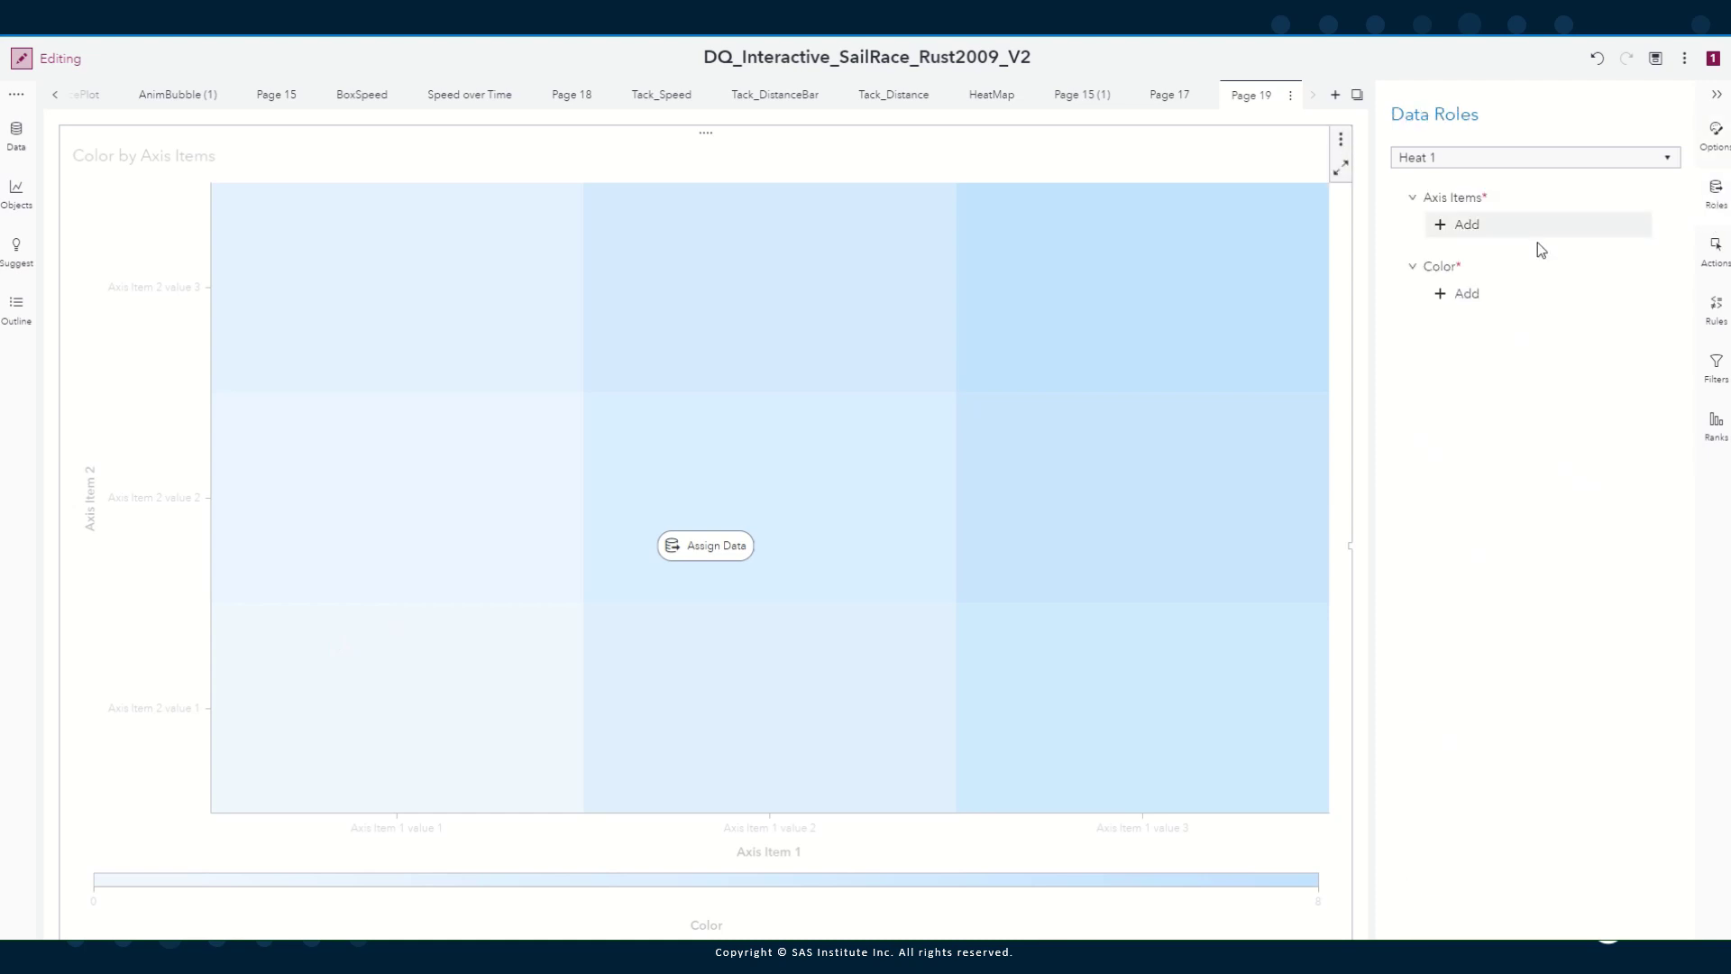
left_click(1460, 232)
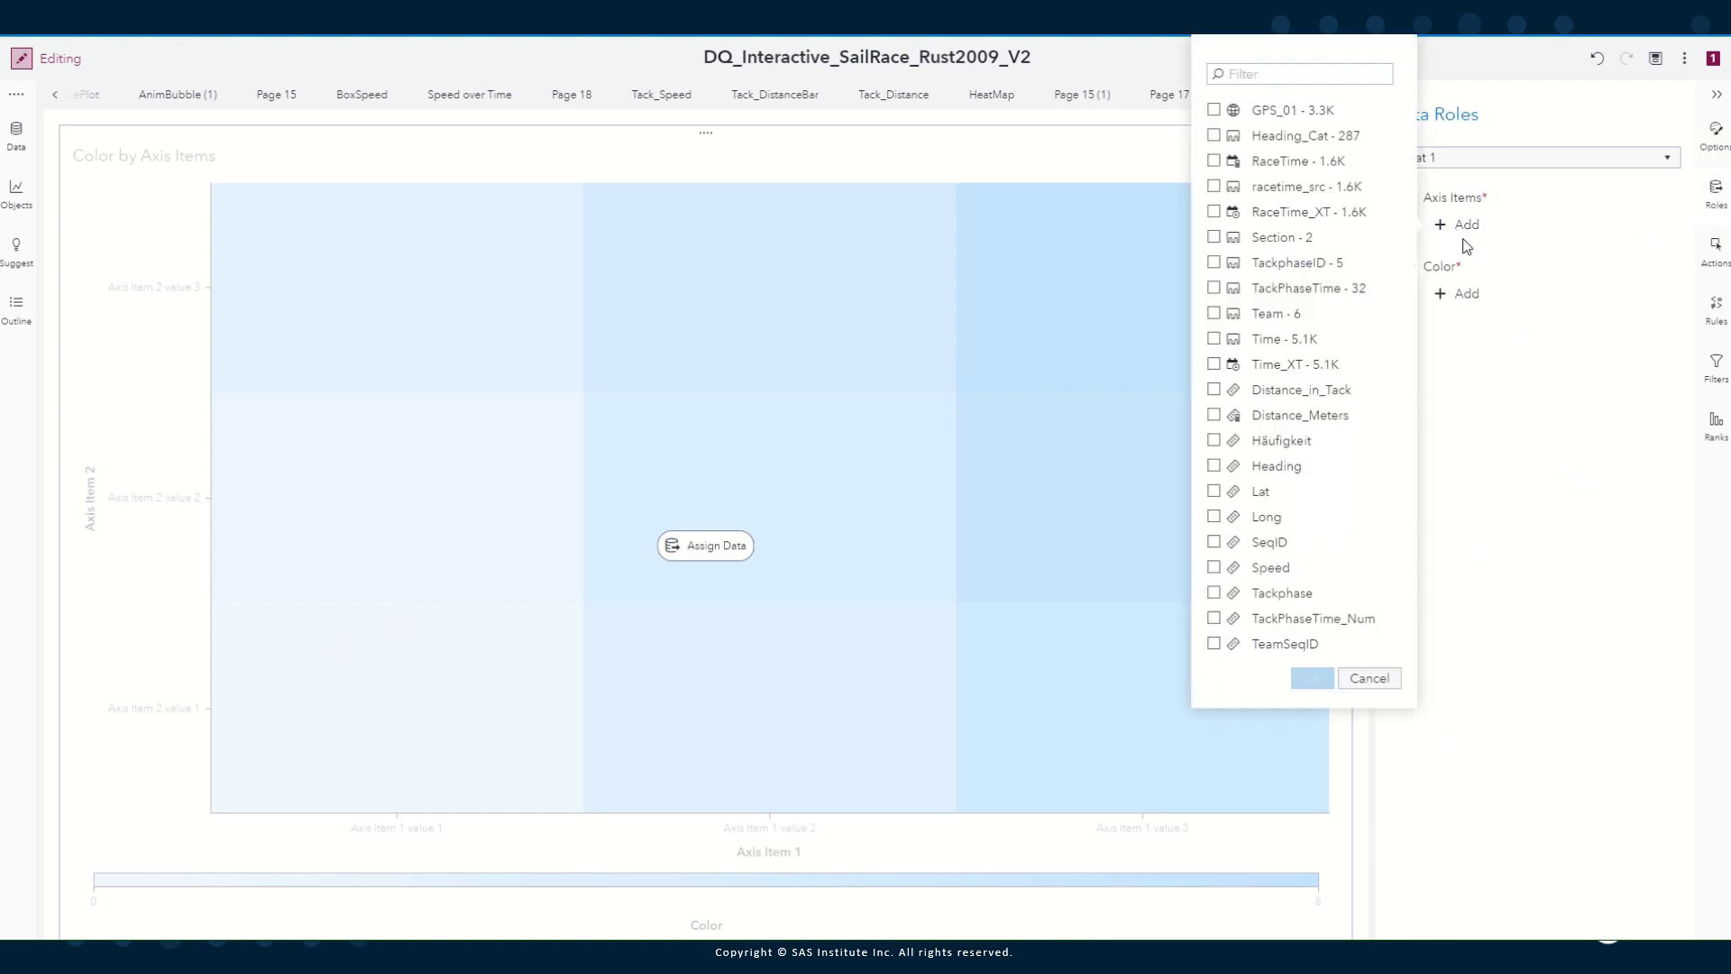
left_click(1215, 516)
left_click(1214, 491)
left_click(1312, 678)
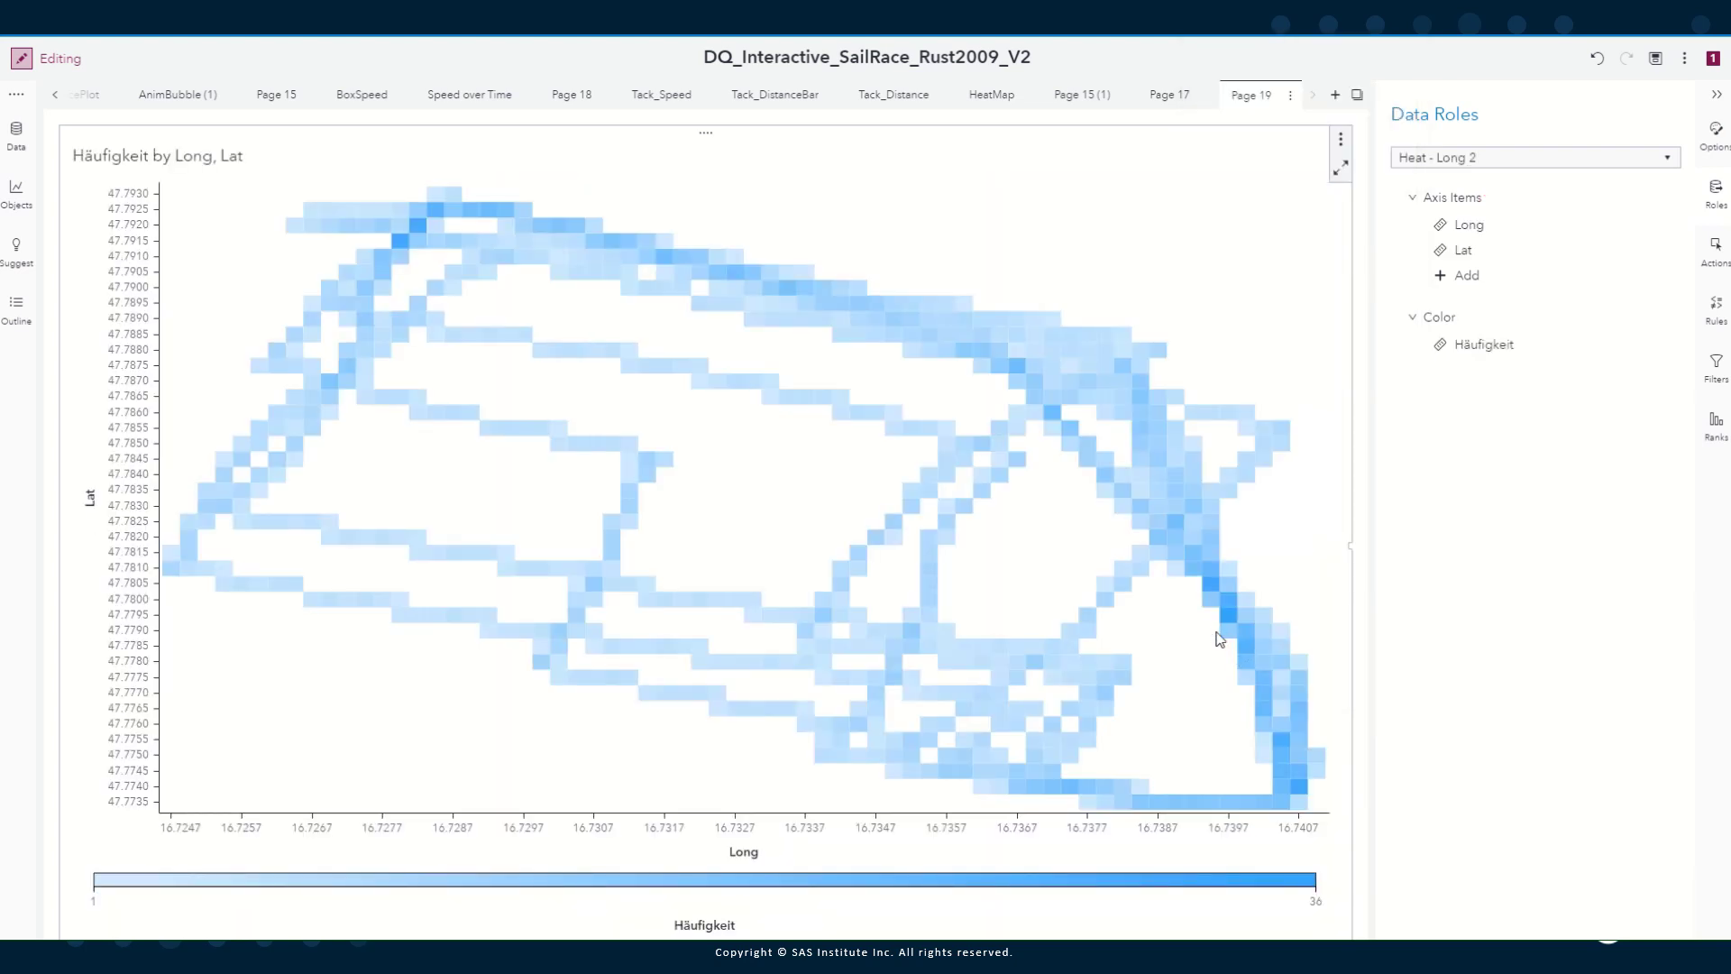
Replace the heat map's color measure with Speed and narrow the chart to about three fifths of the page width
left_click(1452, 345)
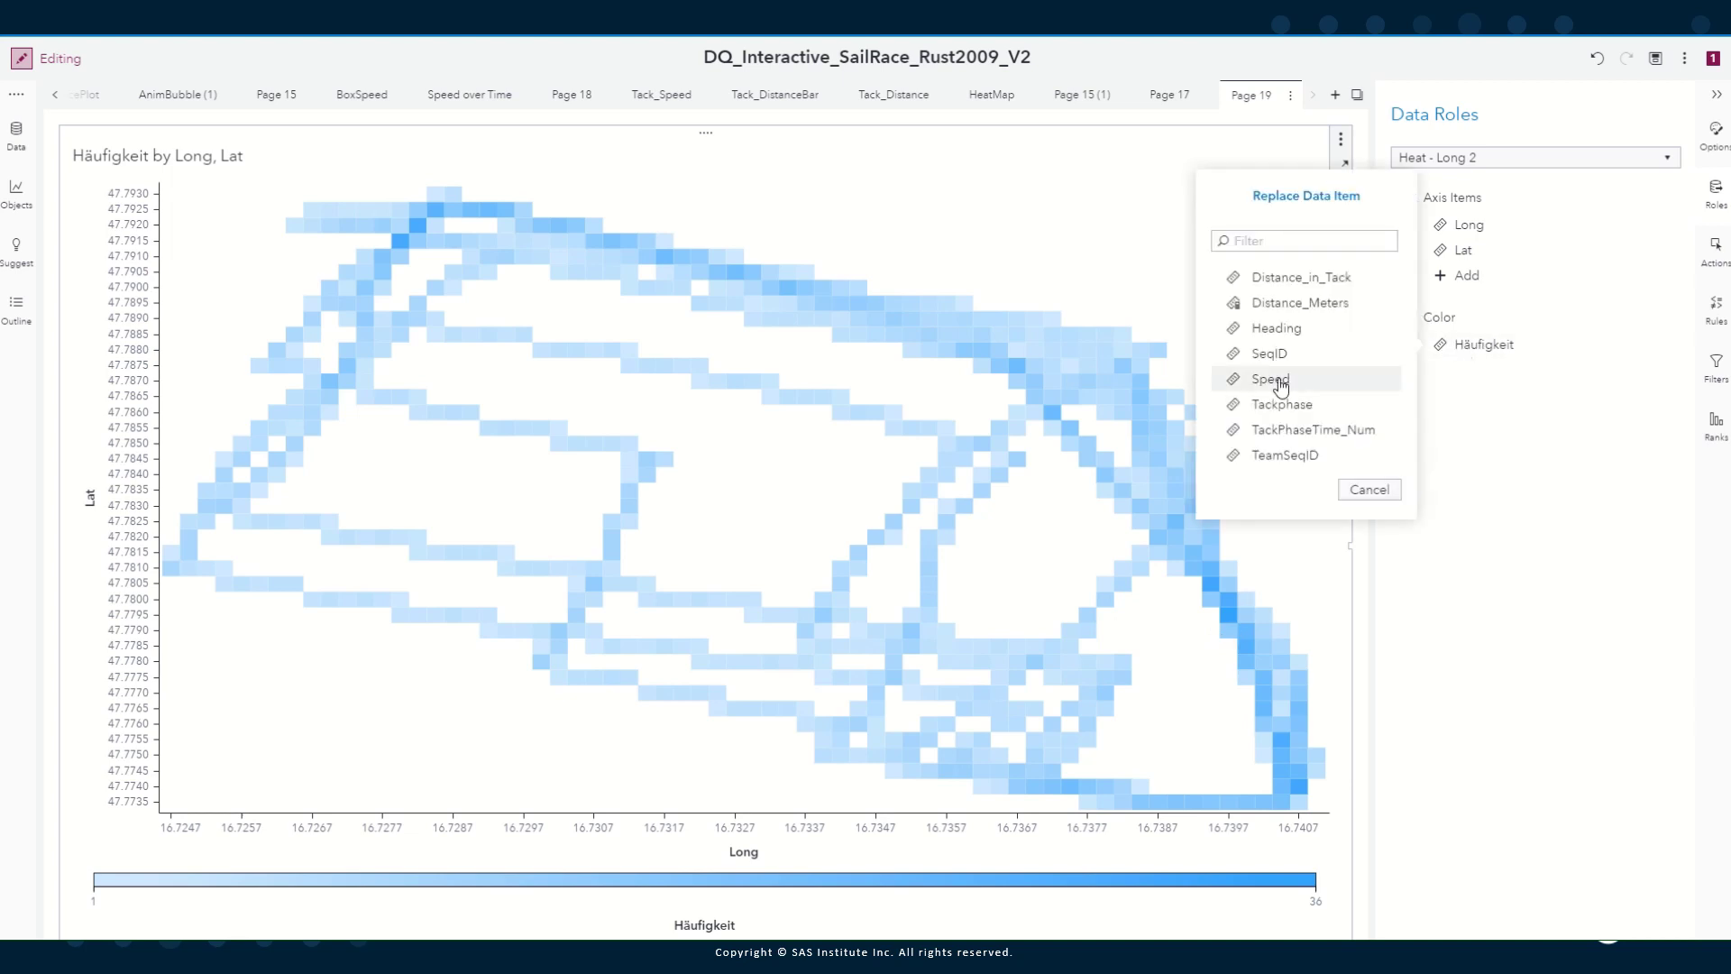
left_click(1244, 386)
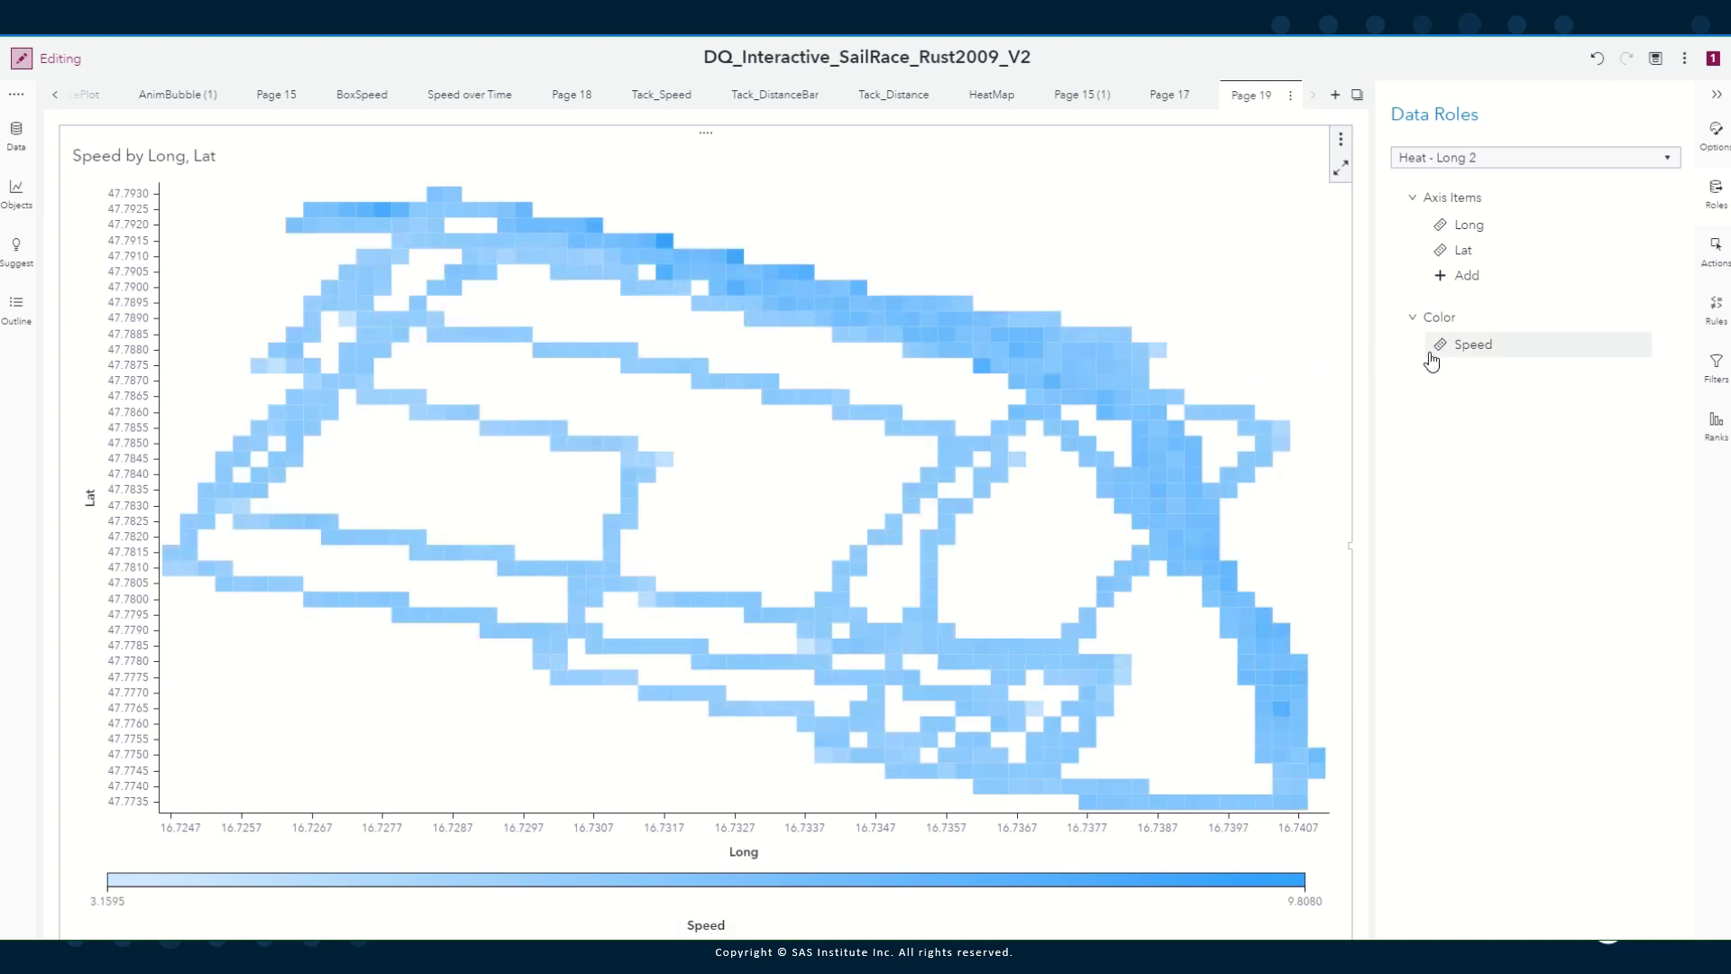
mouse_move(1432, 361)
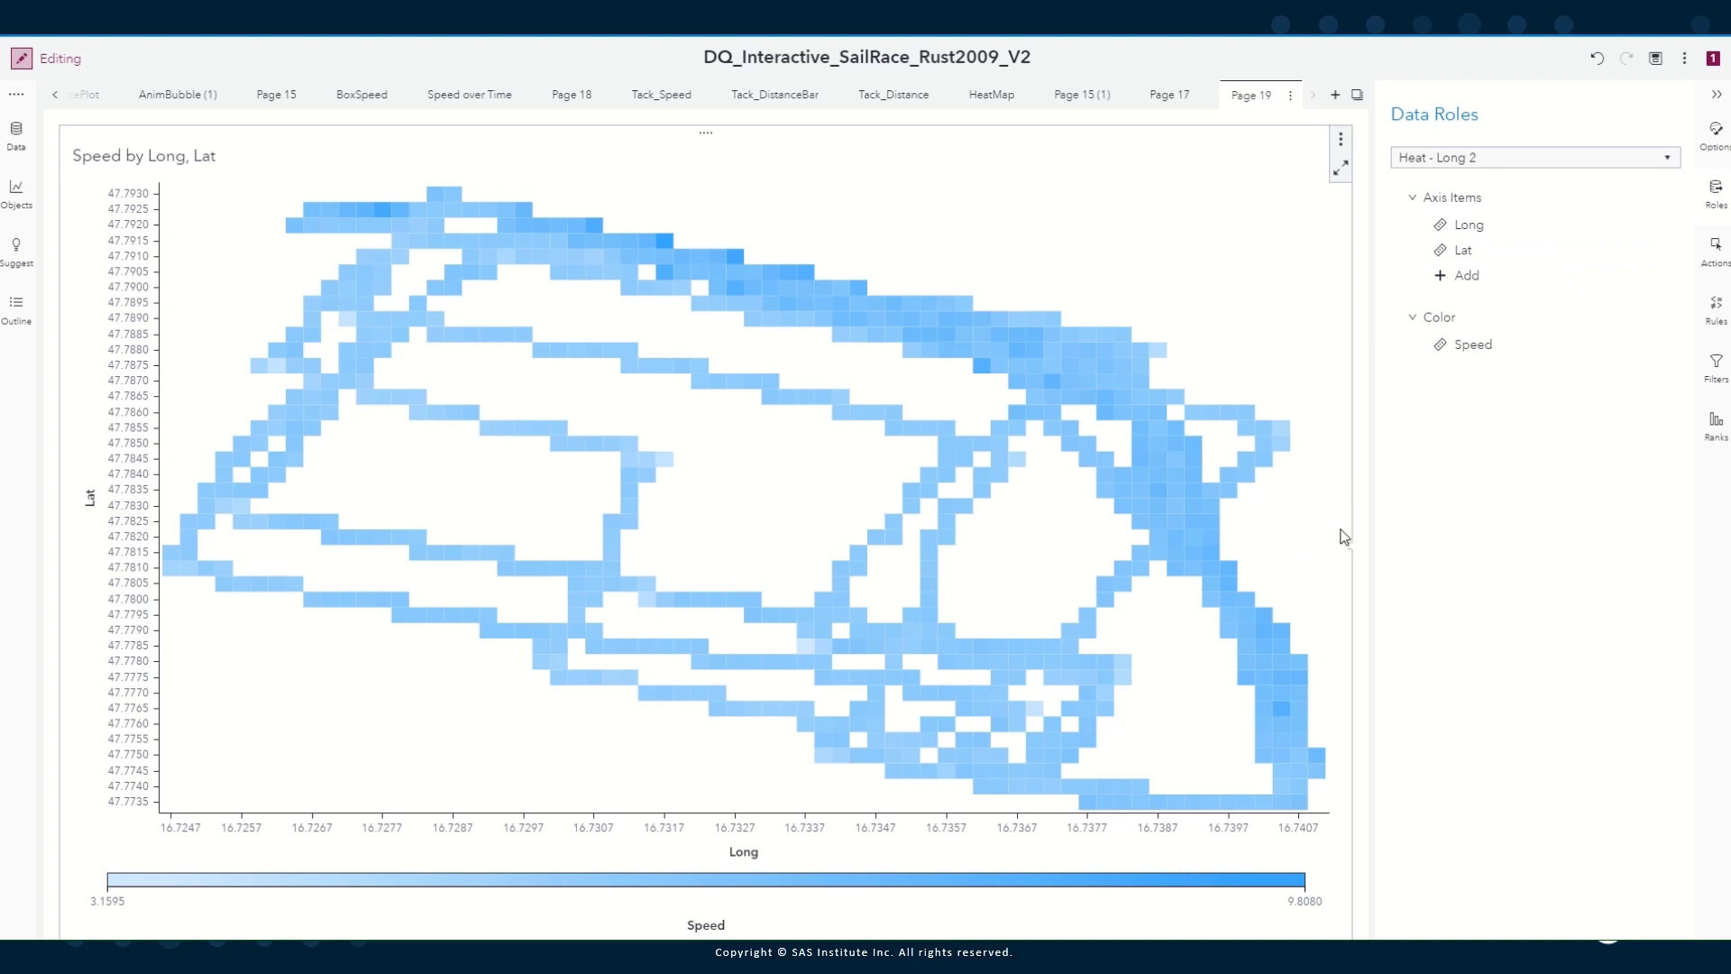
left_click_drag(1350, 545, 865, 557)
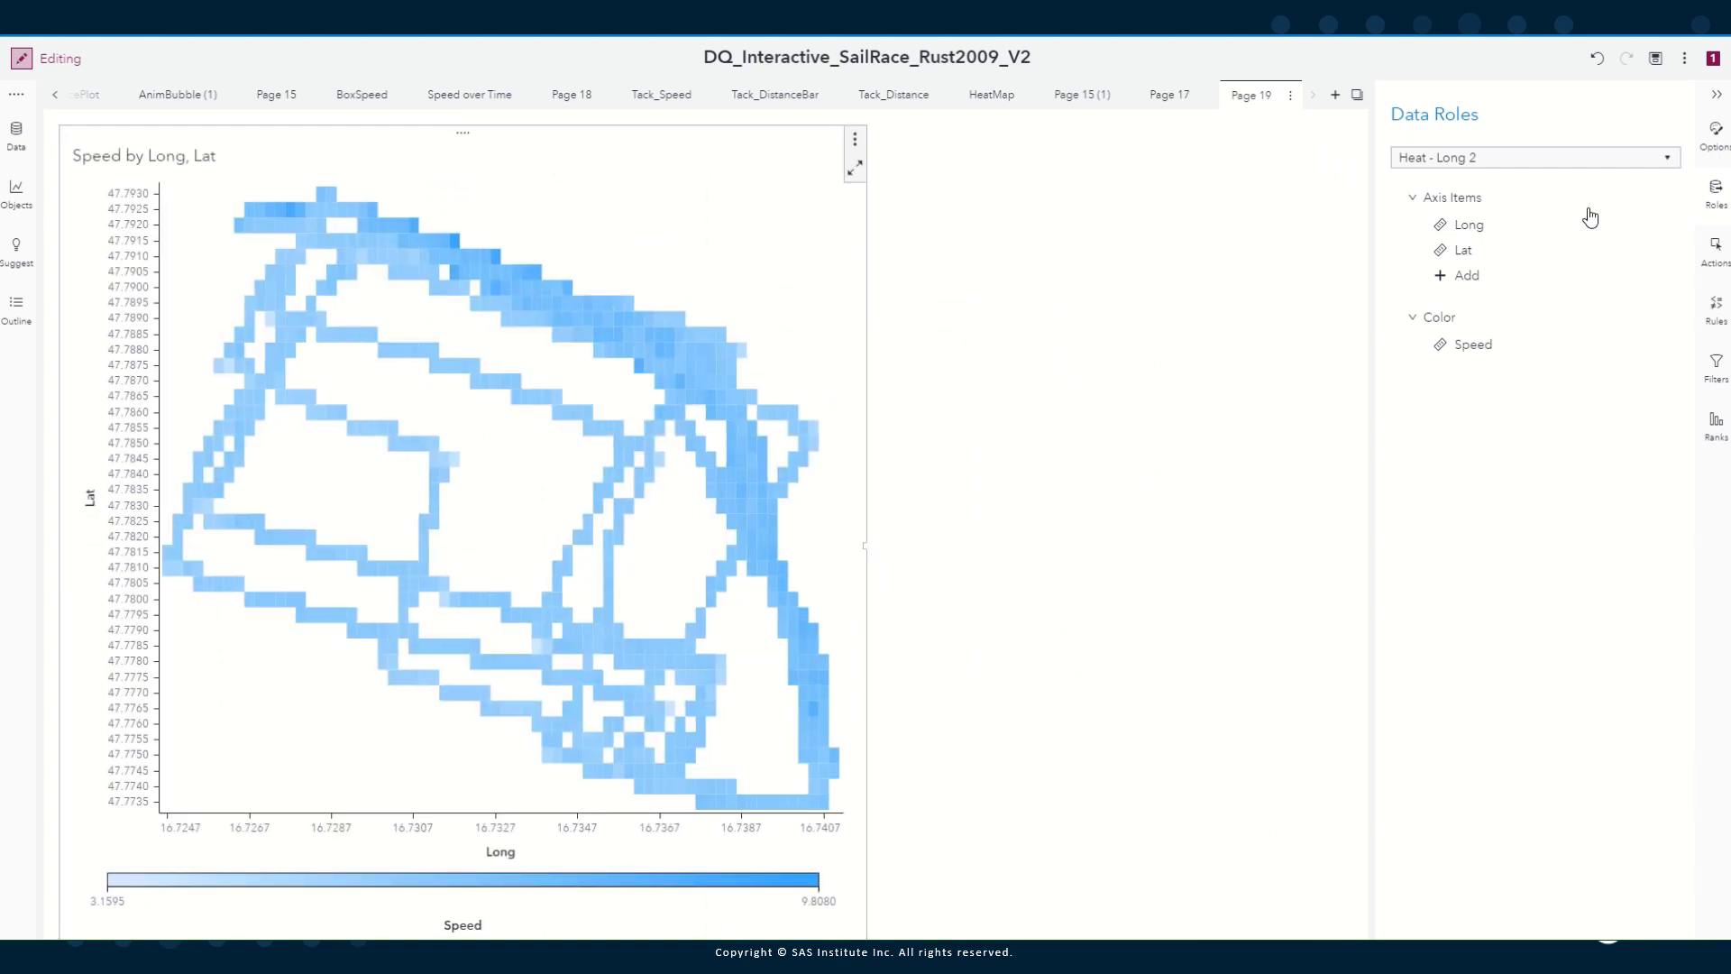
Set the heat map's color gradient to run from light yellow for low speeds to violet-blue for high speeds
left_click(1710, 140)
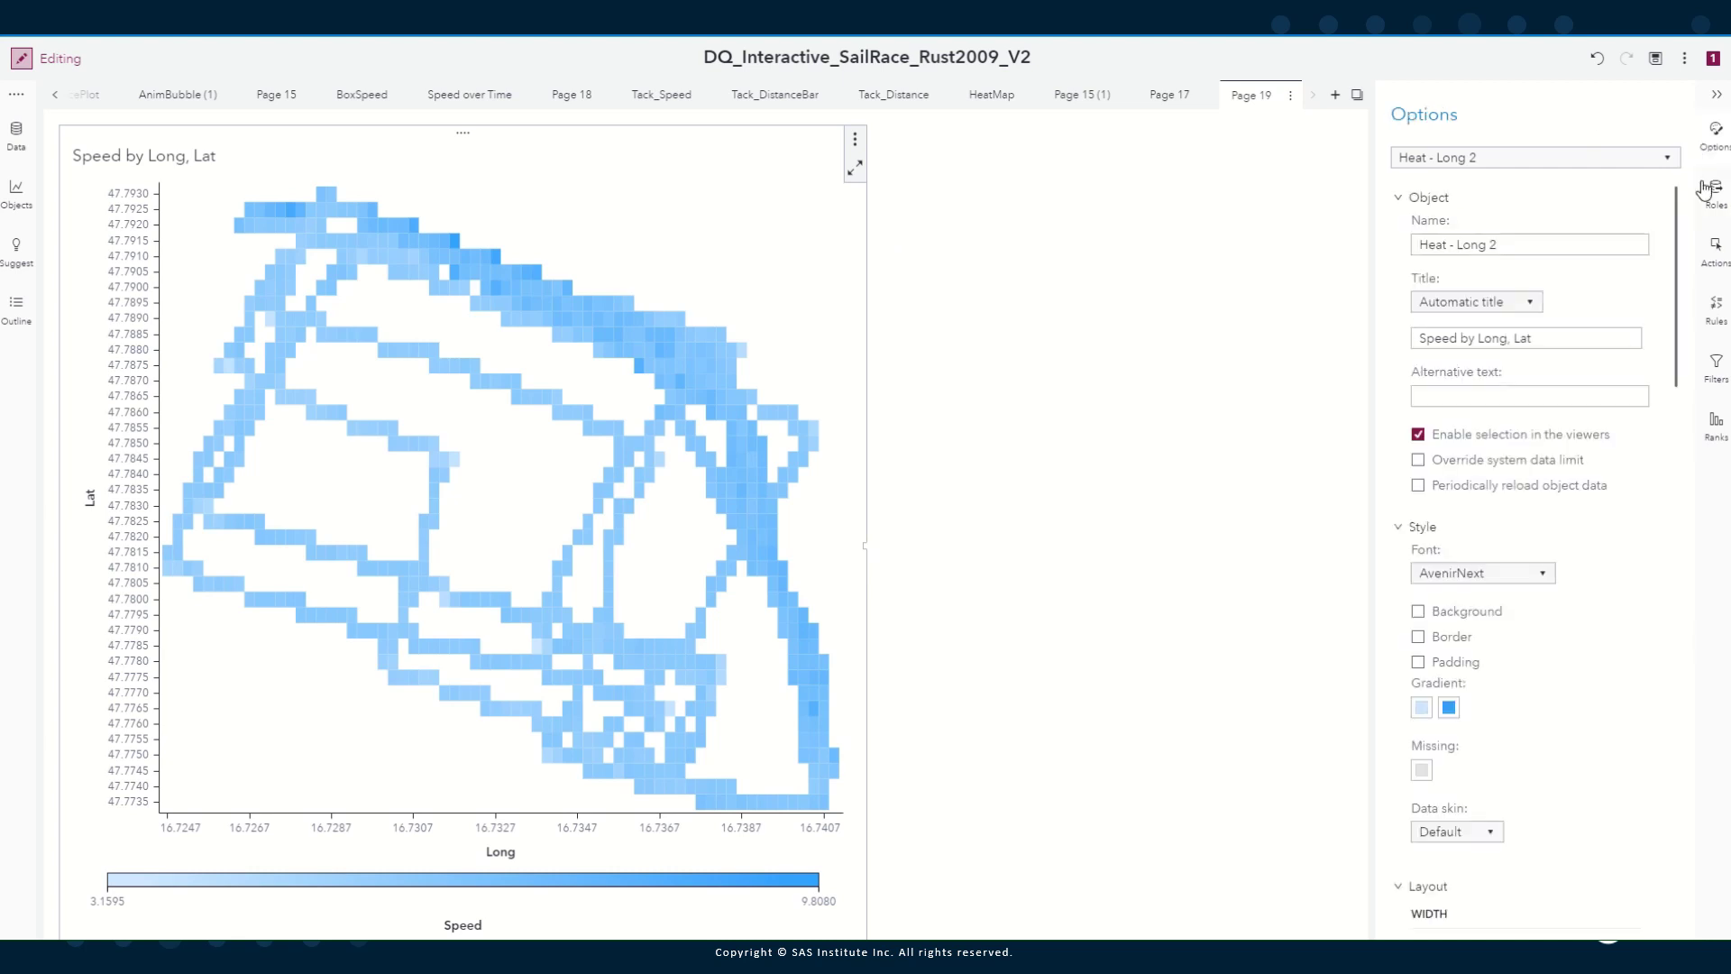
left_click(1422, 710)
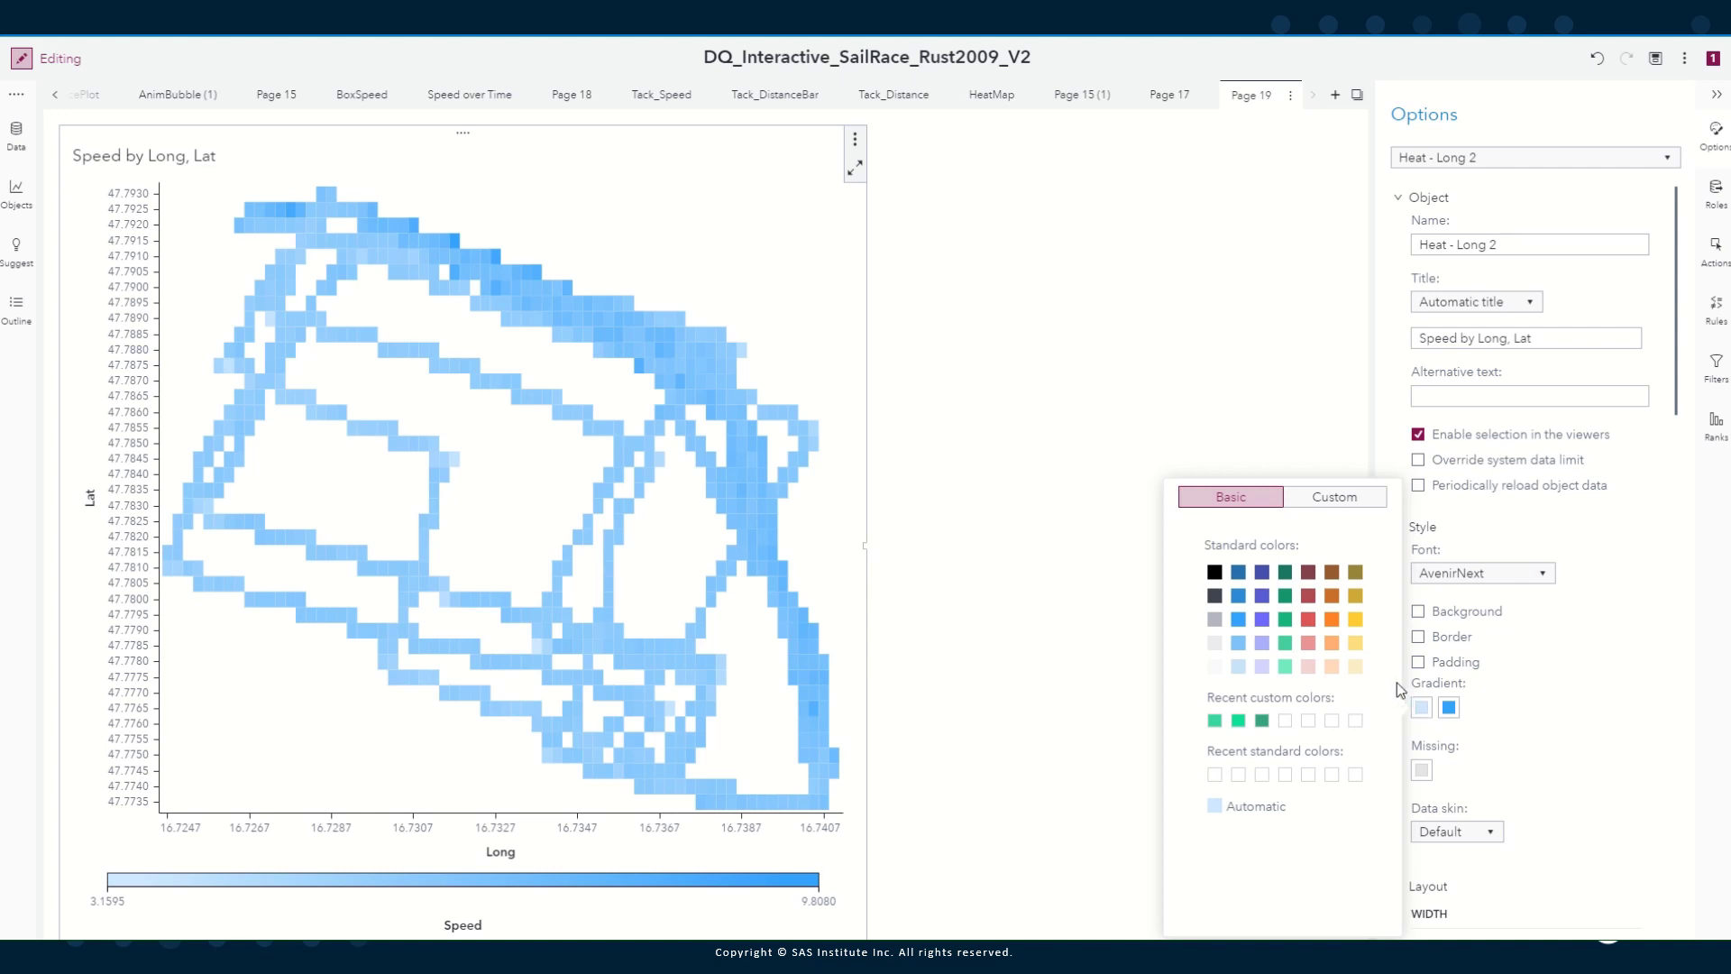
left_click(1355, 645)
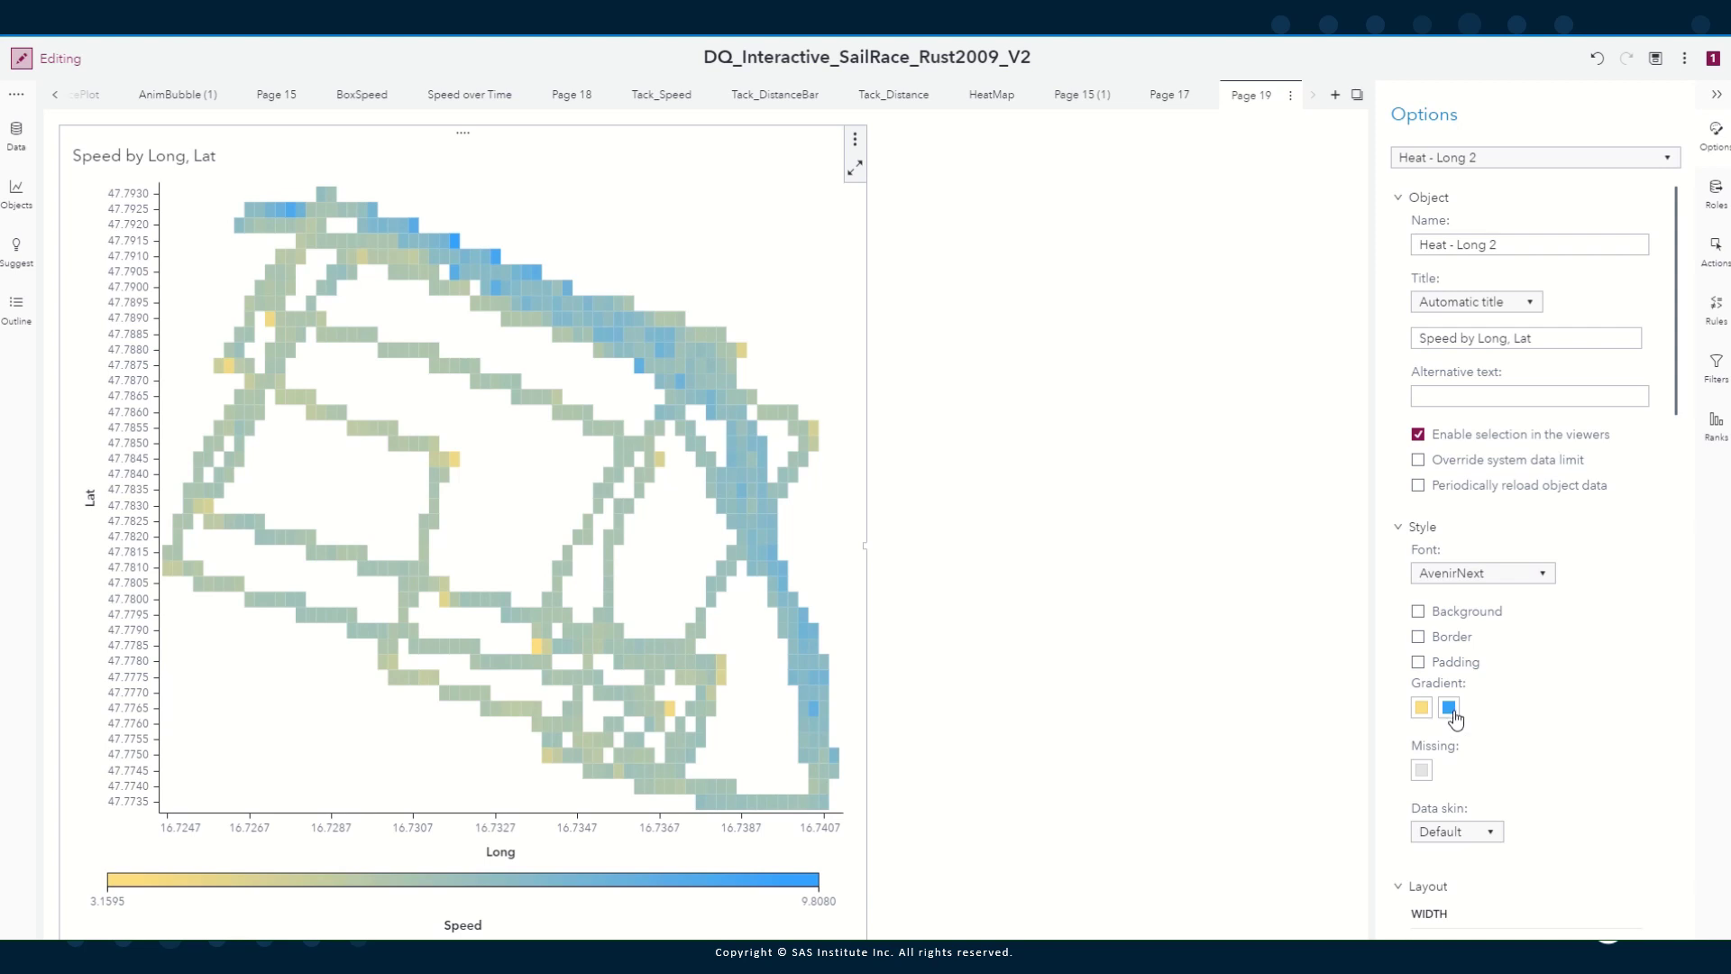
left_click(1450, 709)
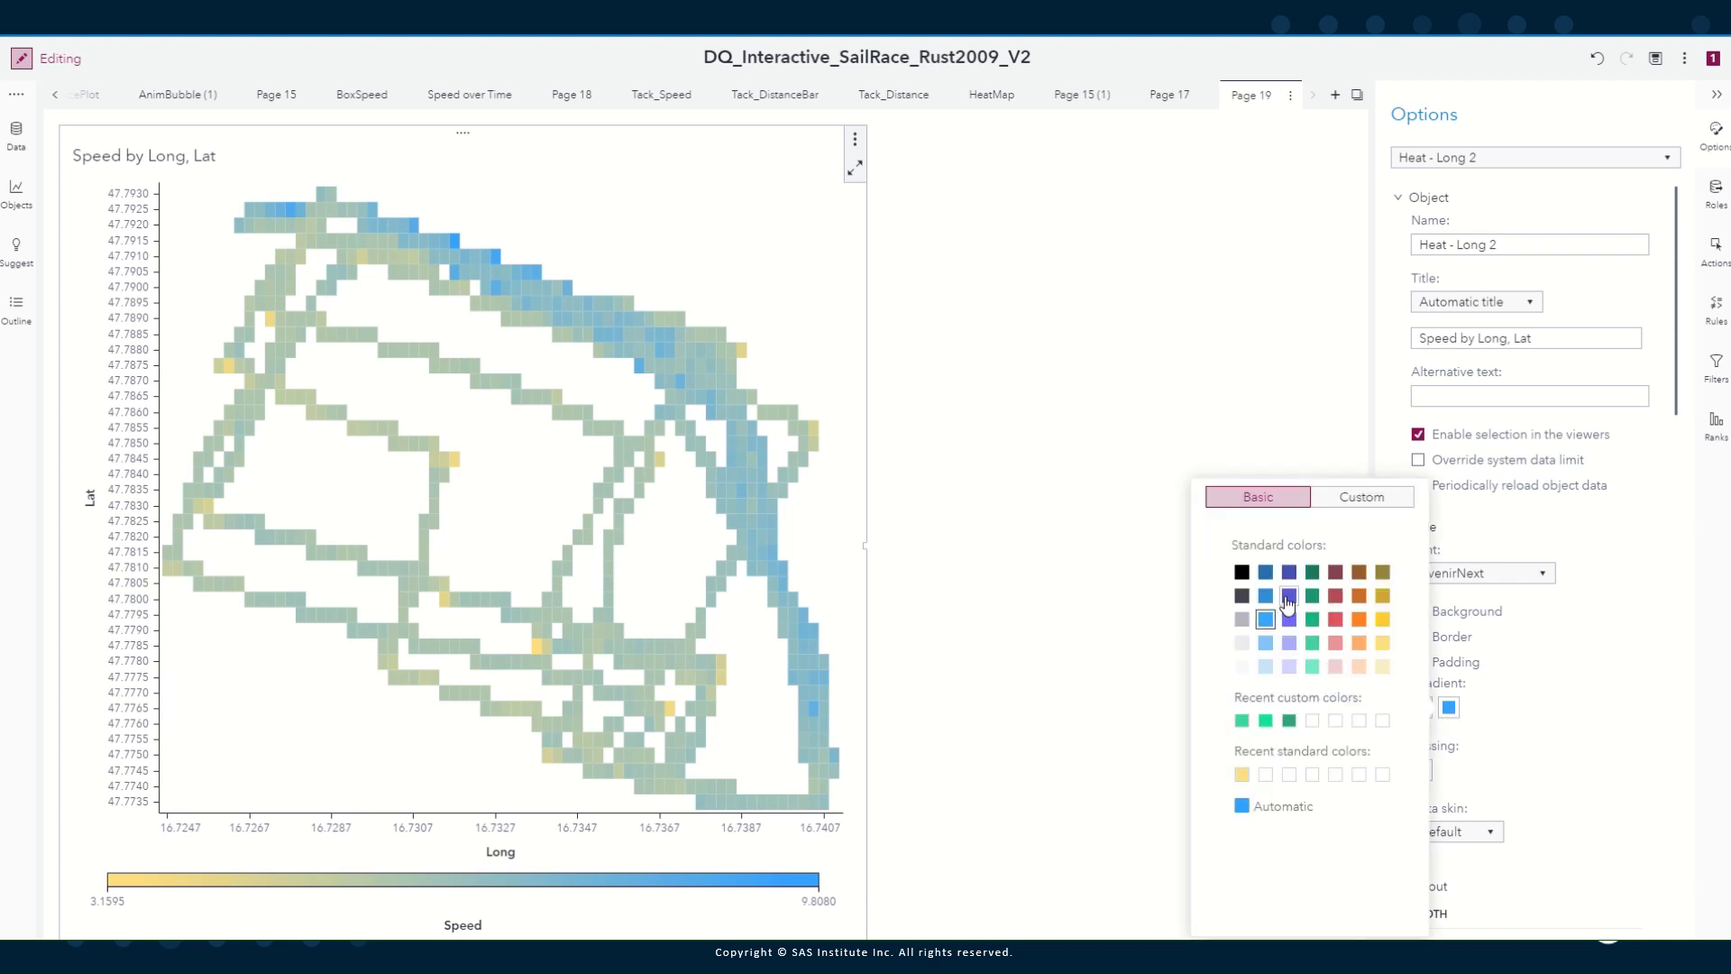
left_click(1285, 599)
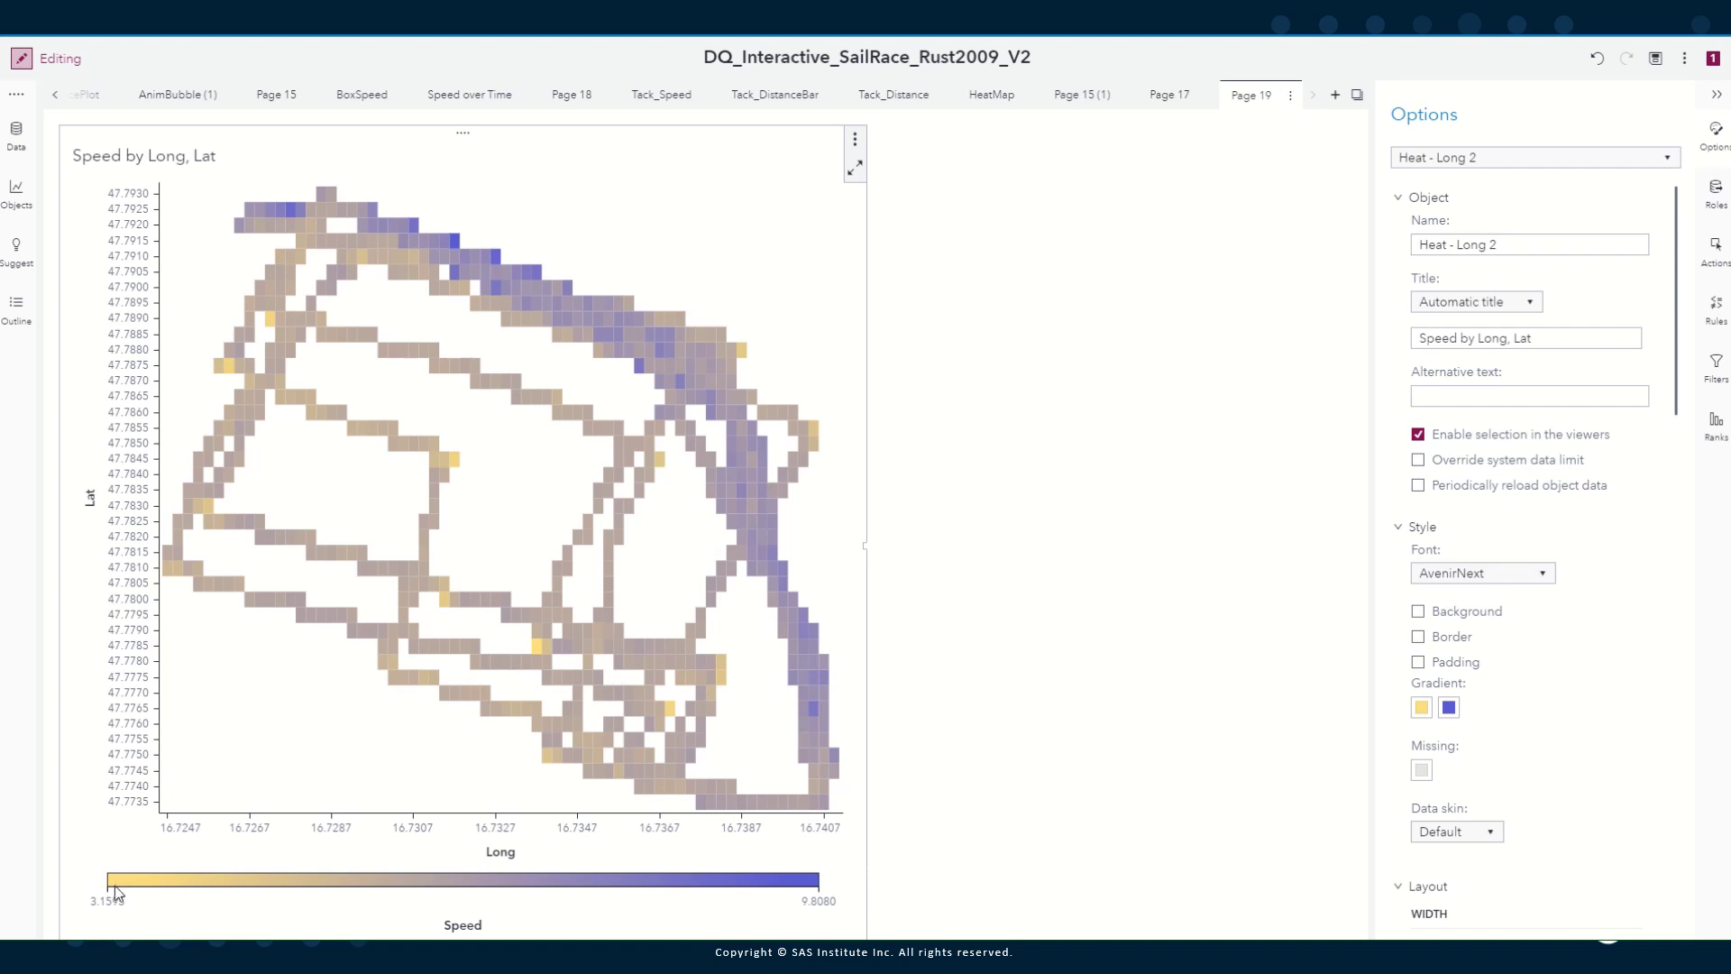
mouse_move(559, 568)
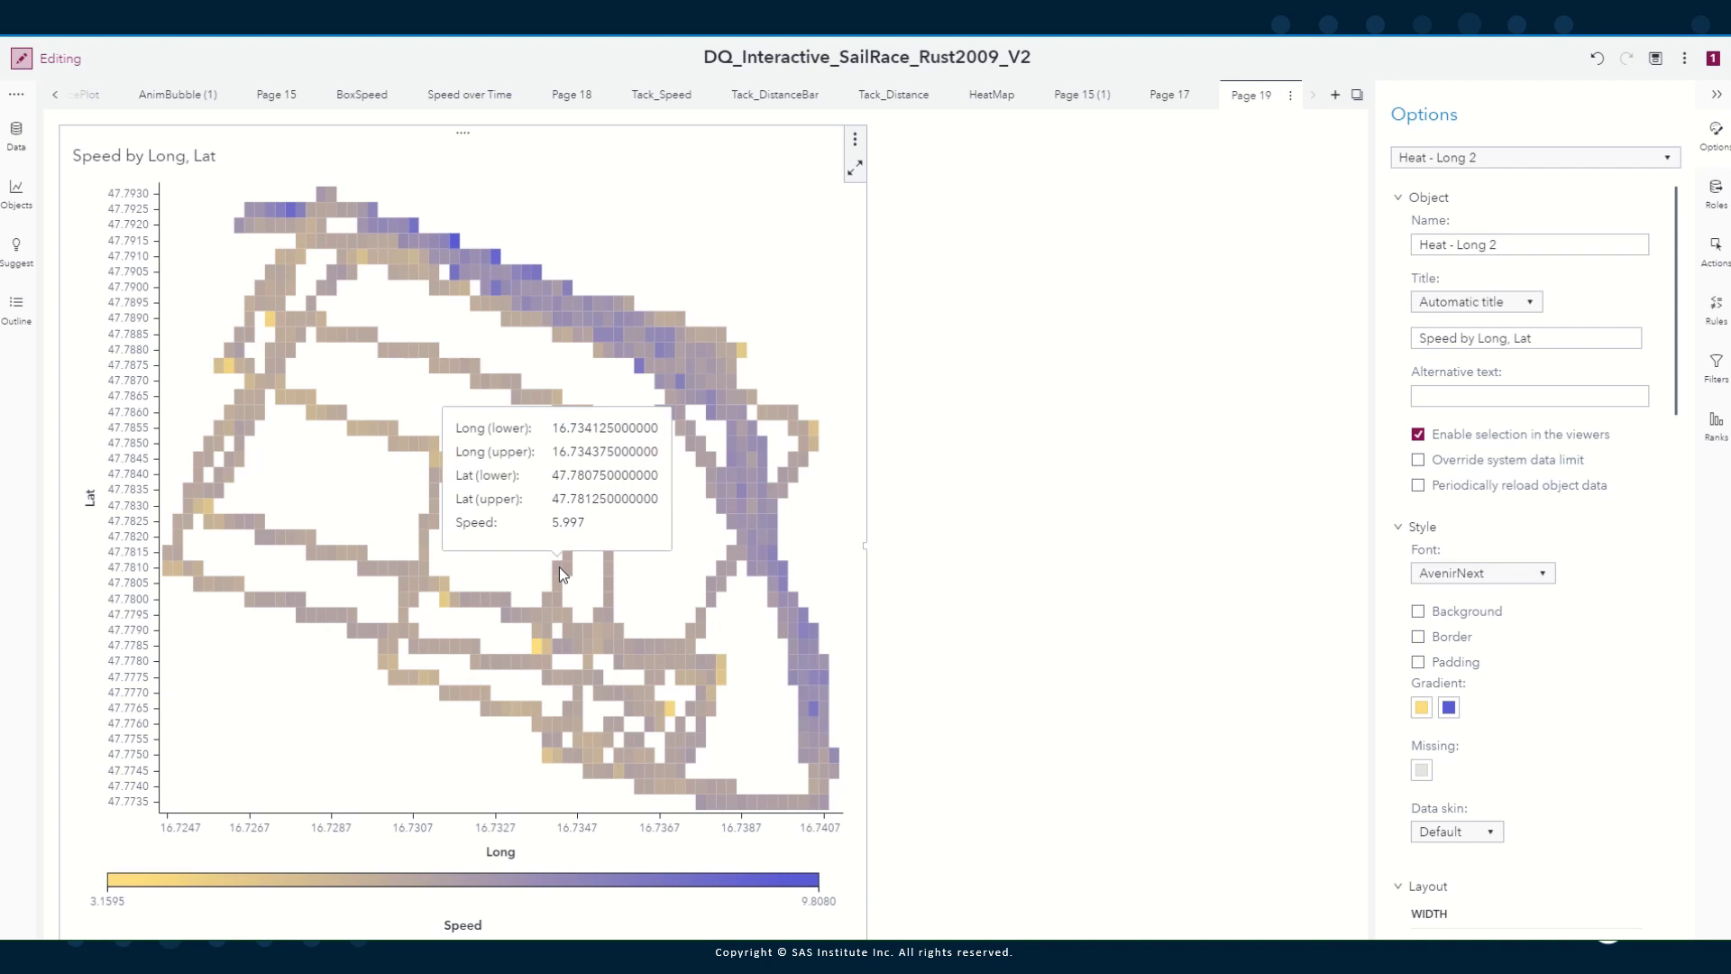
Add Section as a page control above the heat map and filter the page to Upwind
left_click(1291, 97)
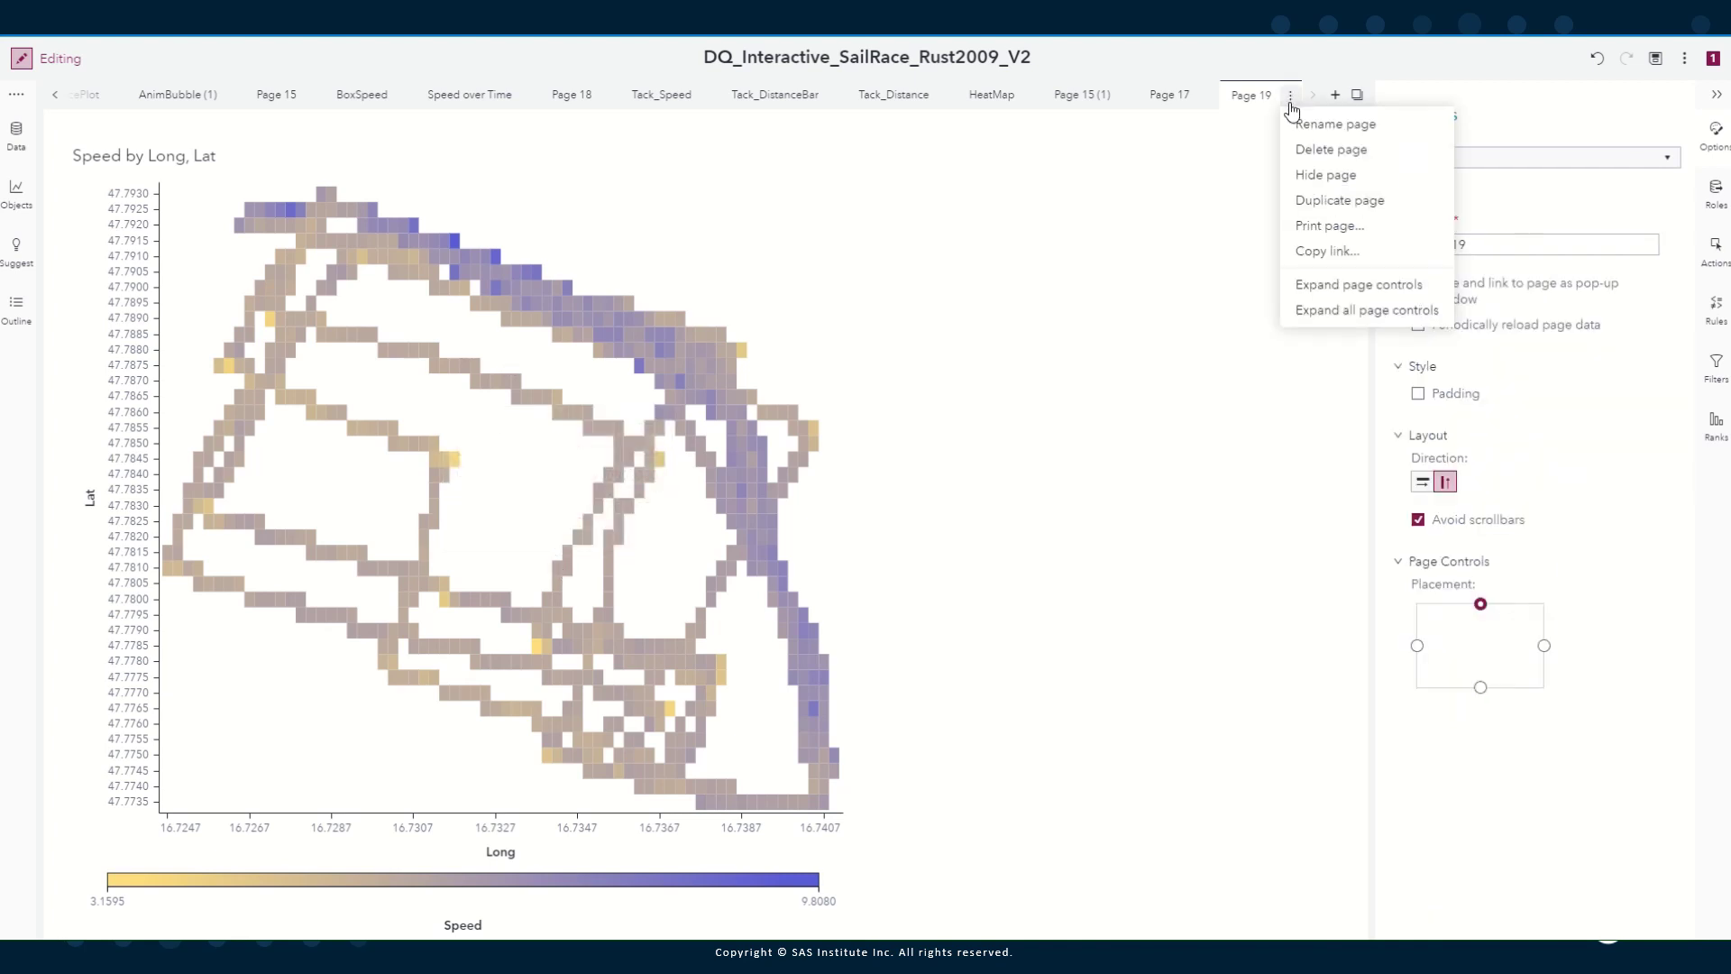
left_click(1341, 284)
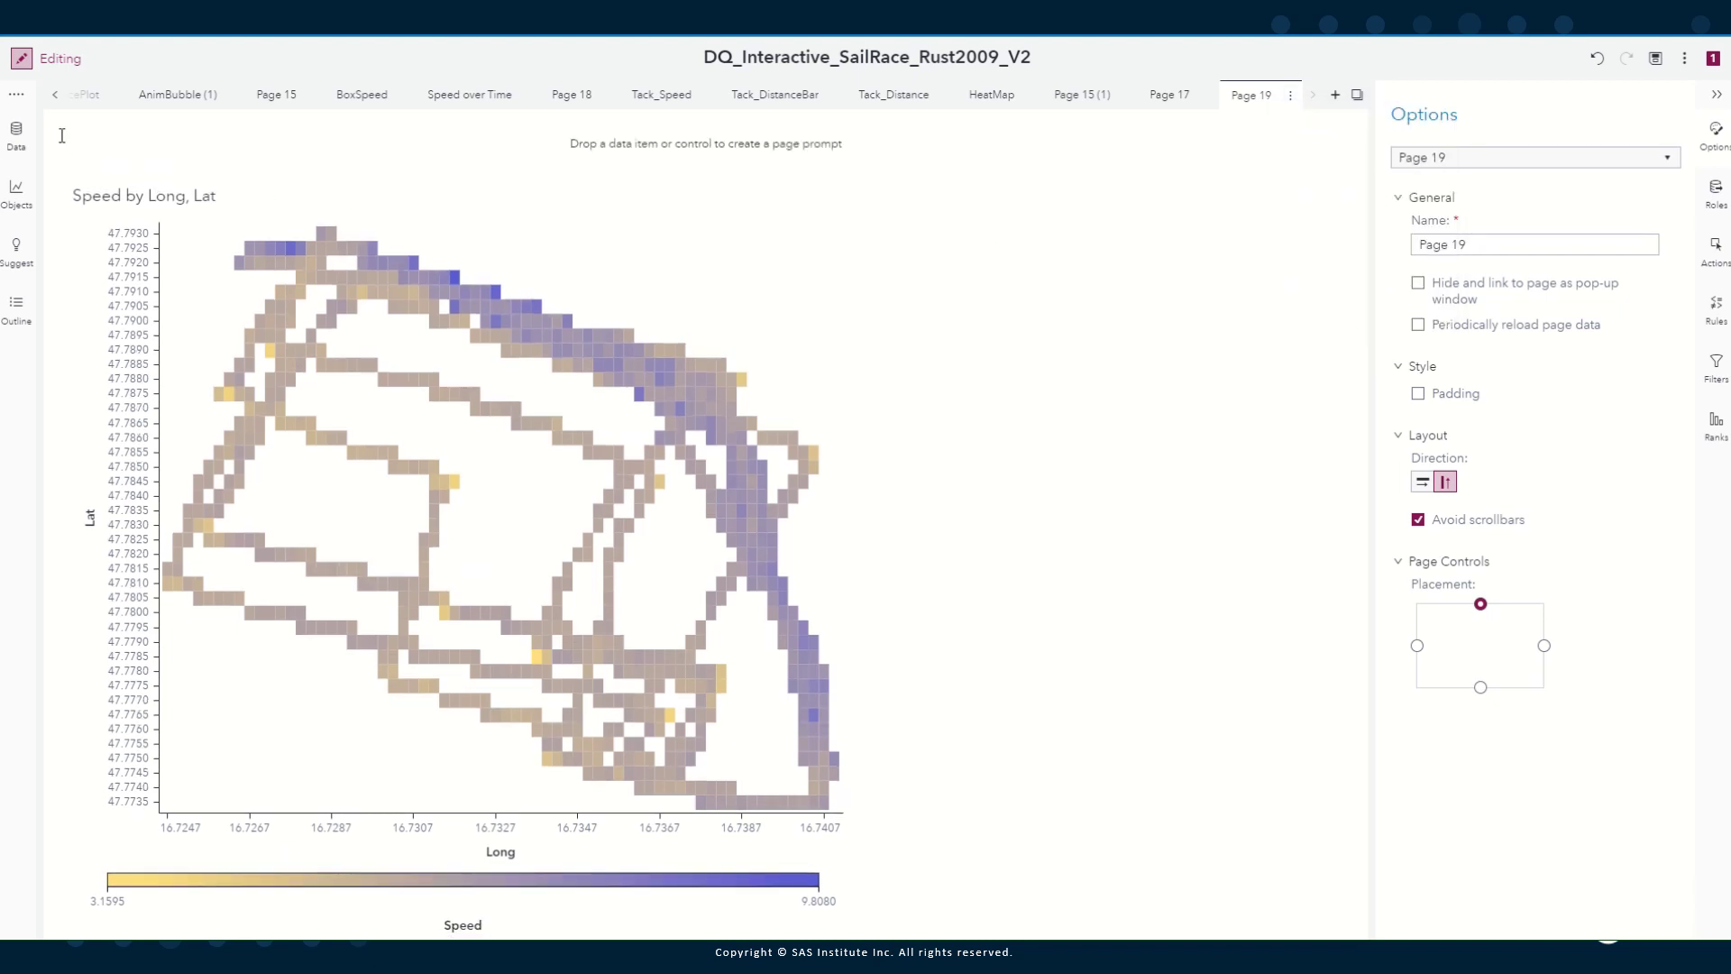
left_click(16, 135)
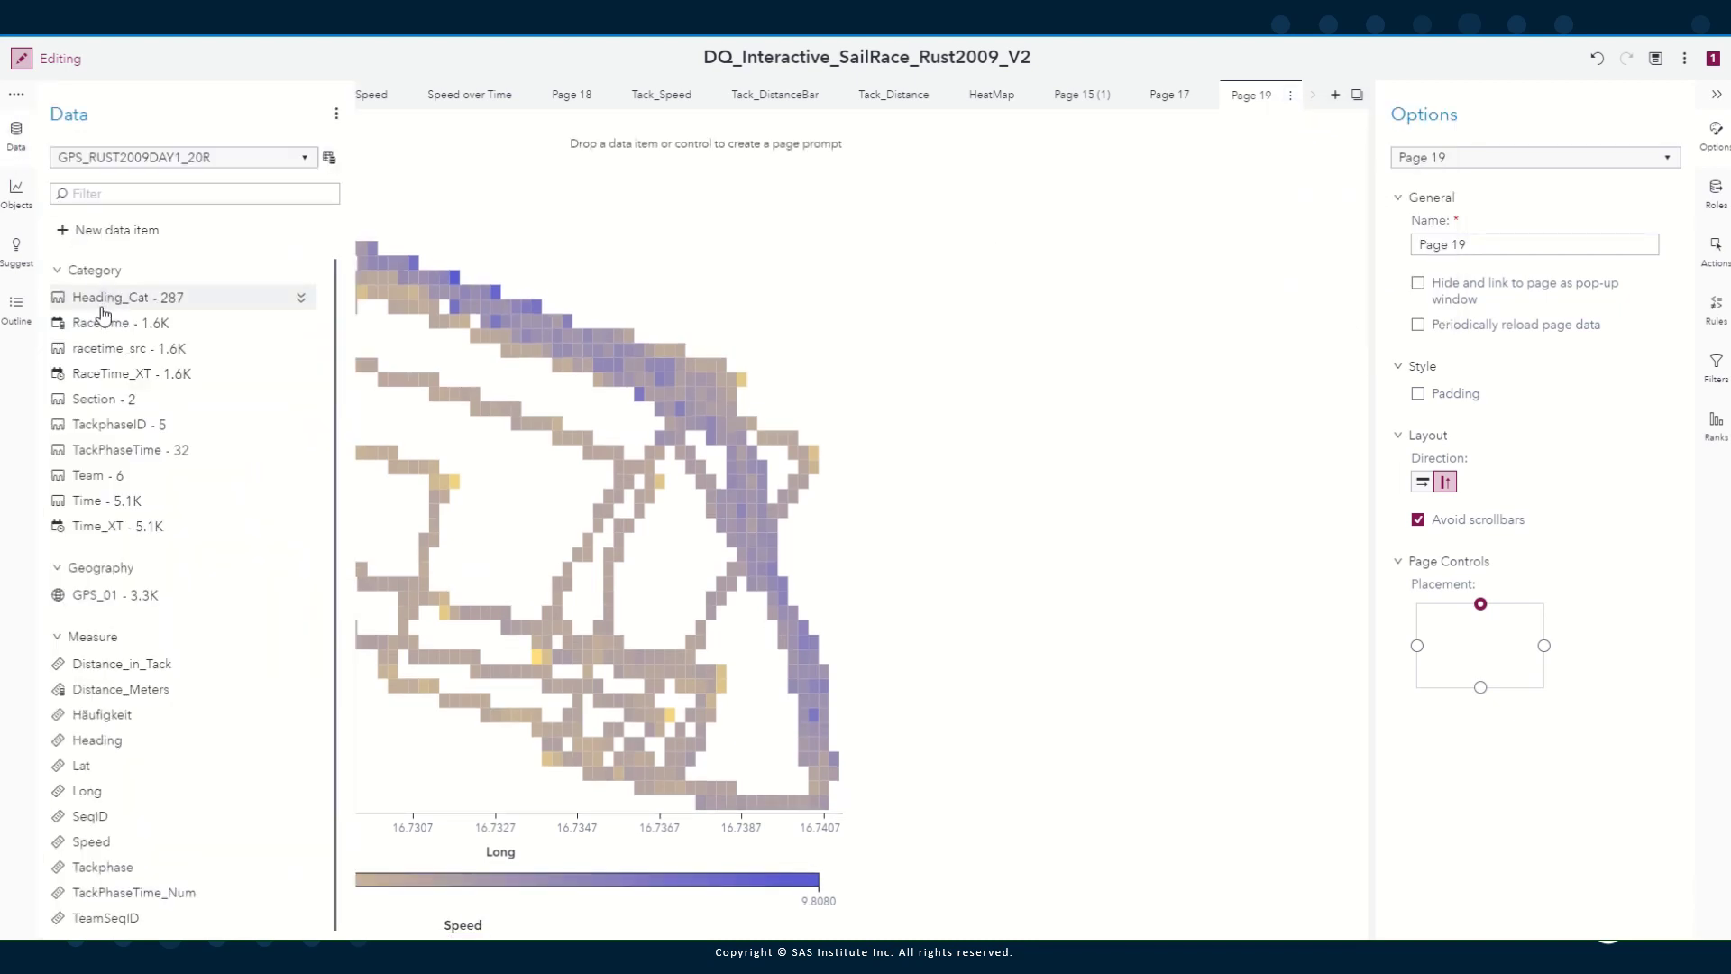
left_click_drag(216, 372, 517, 152)
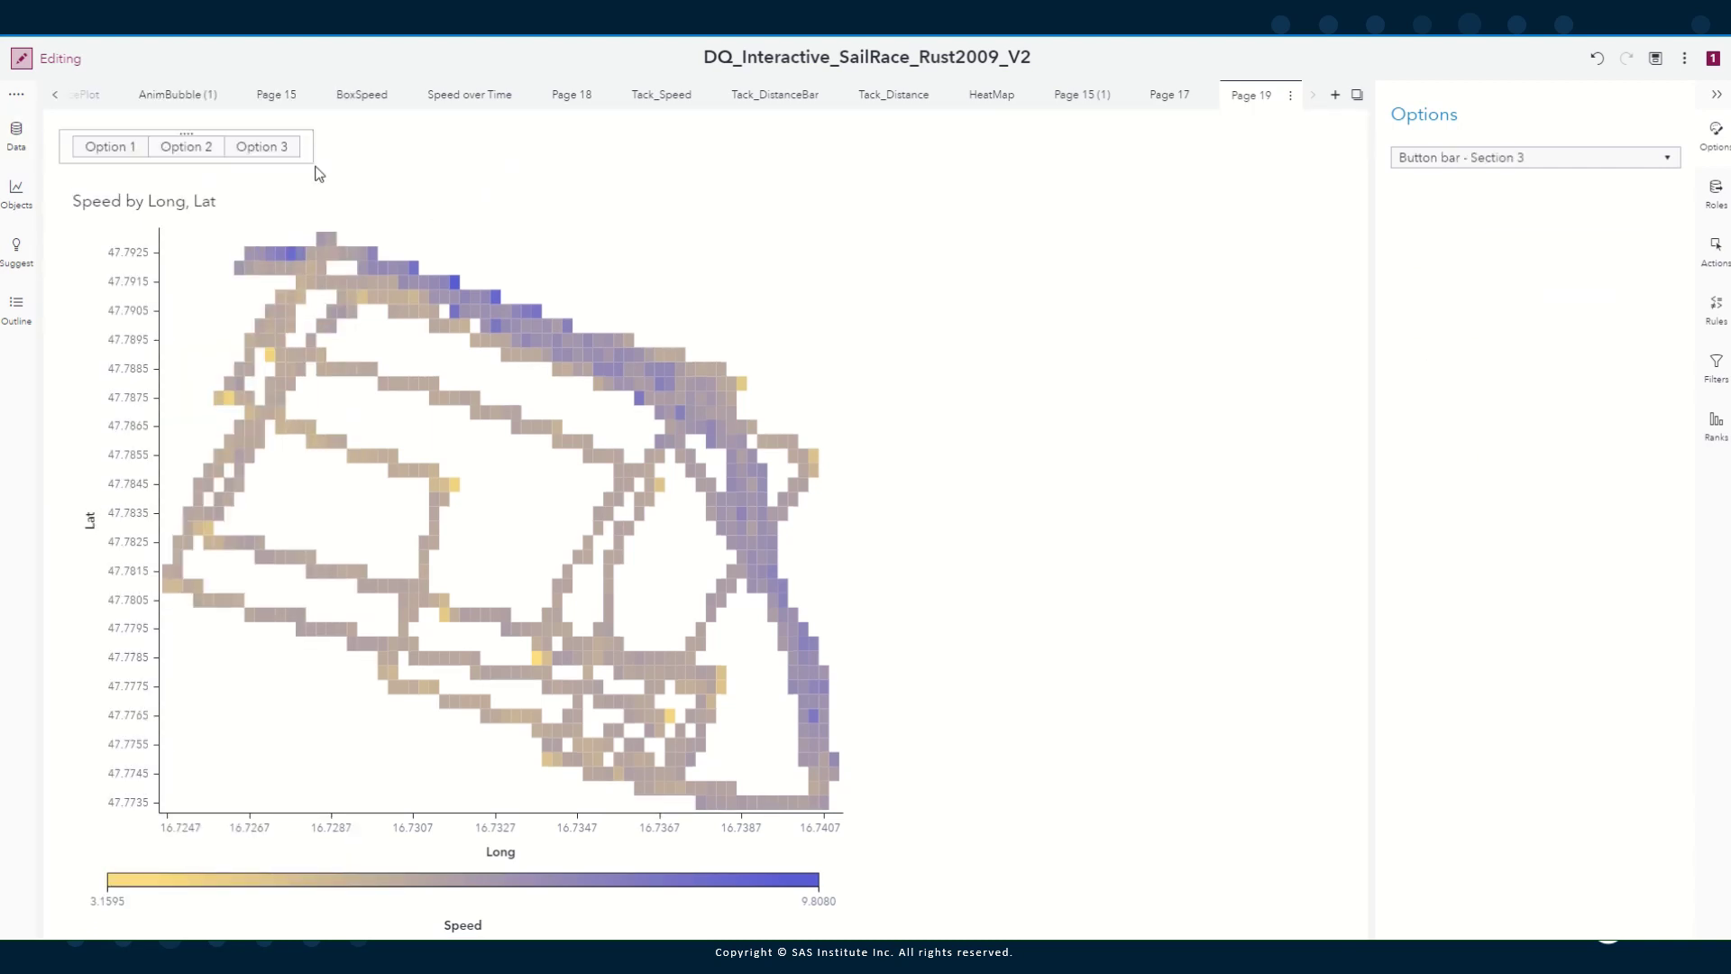
left_click(195, 155)
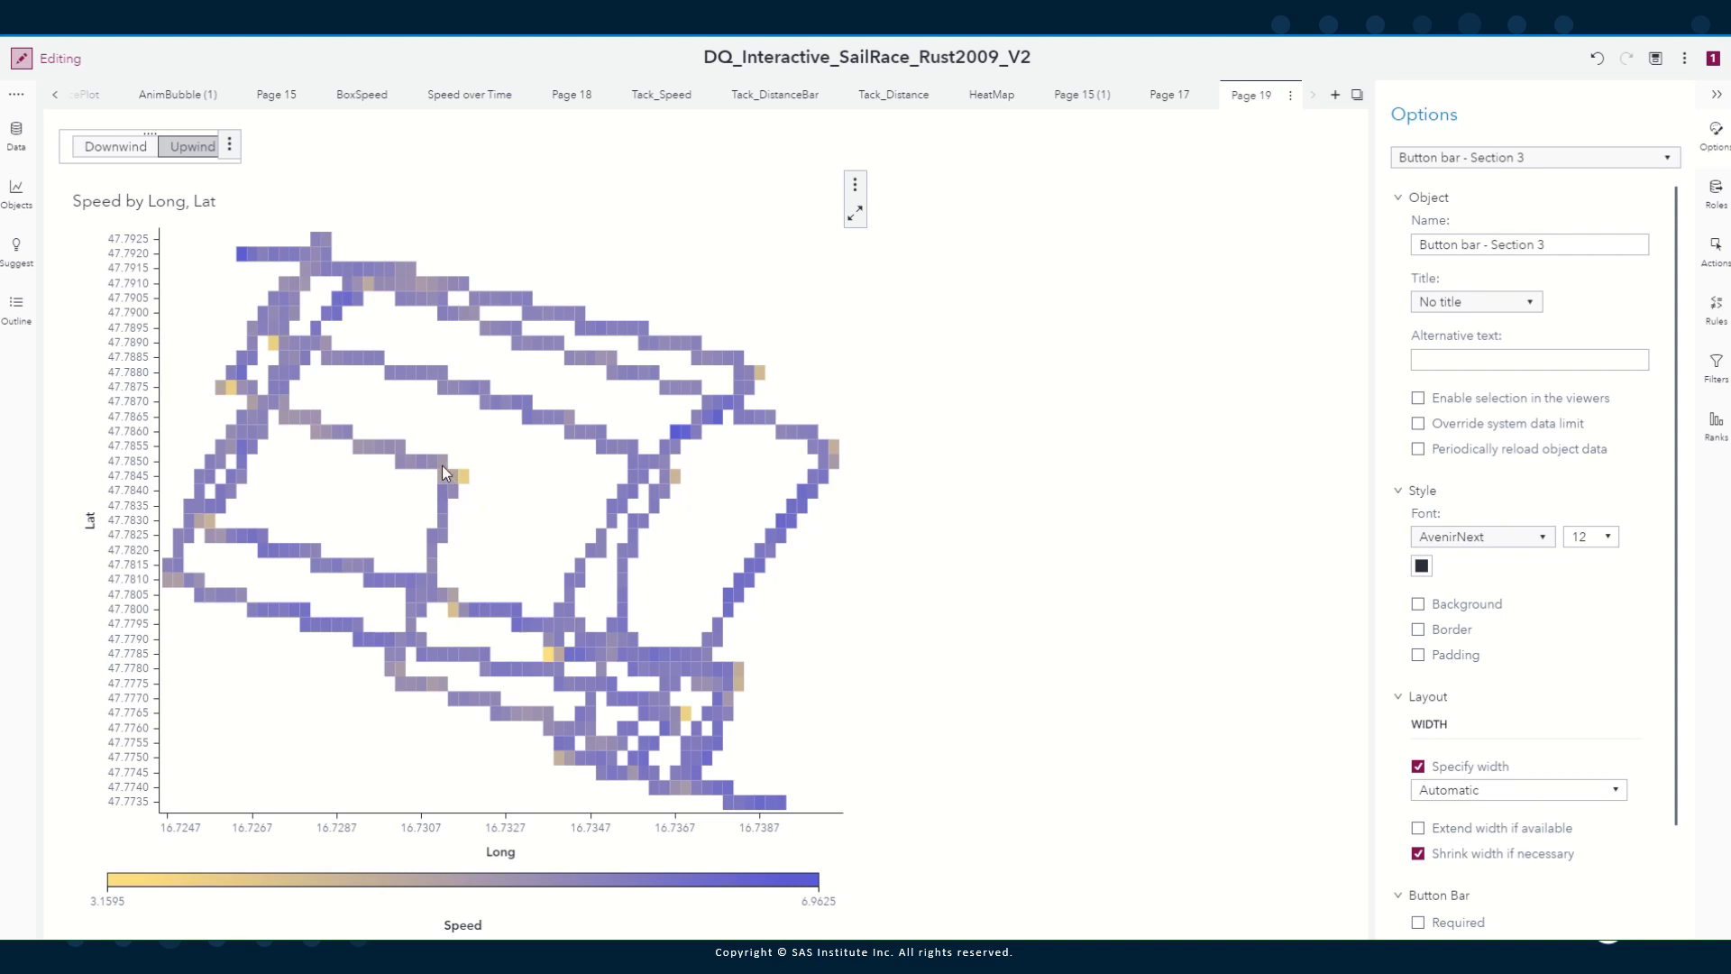
Examine the upwind heat map by marking the area between the tracks, the eastern course side and the western turning area
mouse_move(468, 485)
left_click_drag(548, 374, 609, 392)
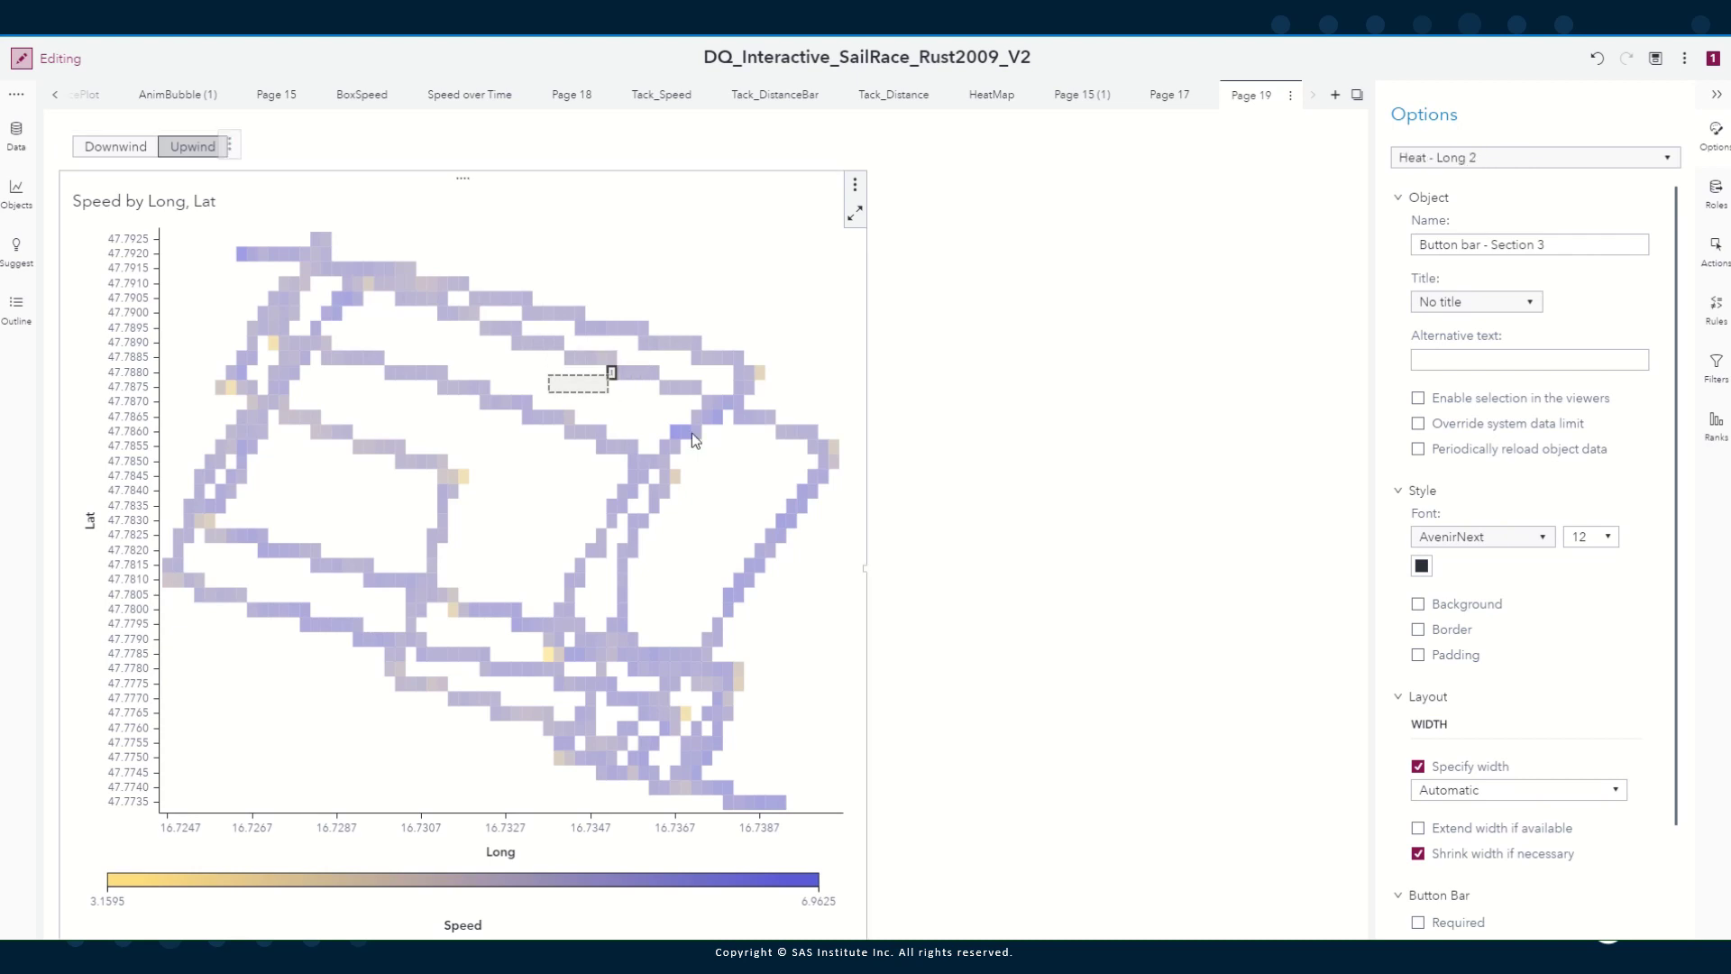
left_click(635, 417)
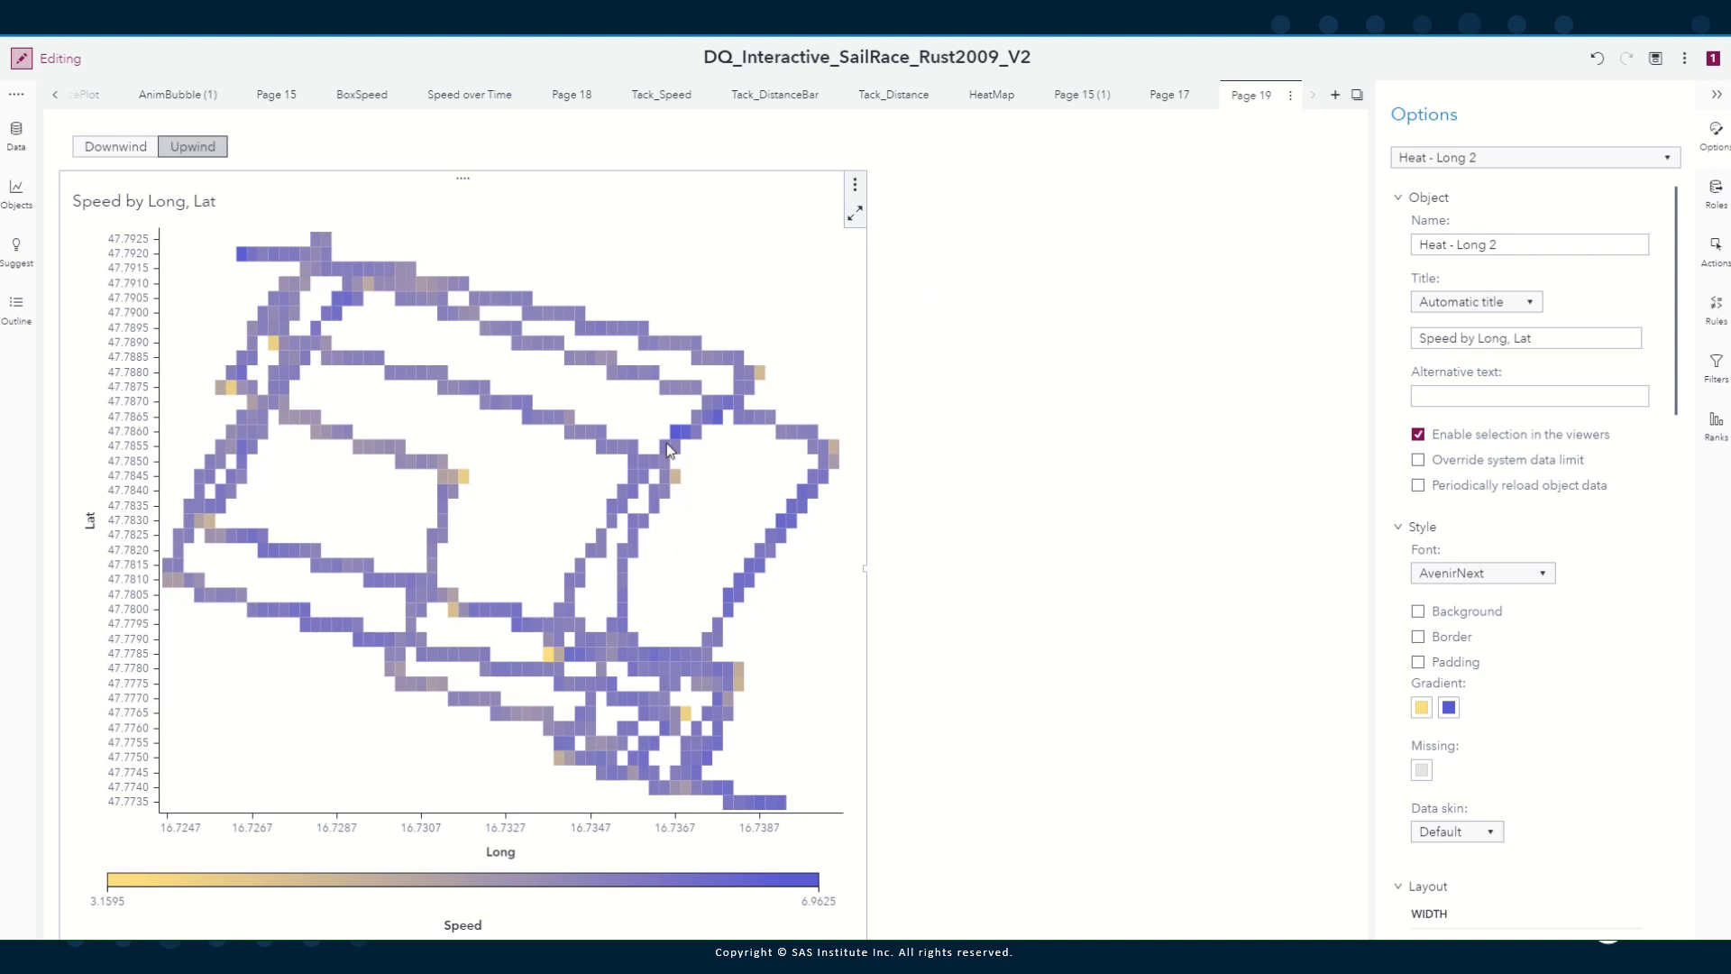
left_click_drag(665, 417, 808, 638)
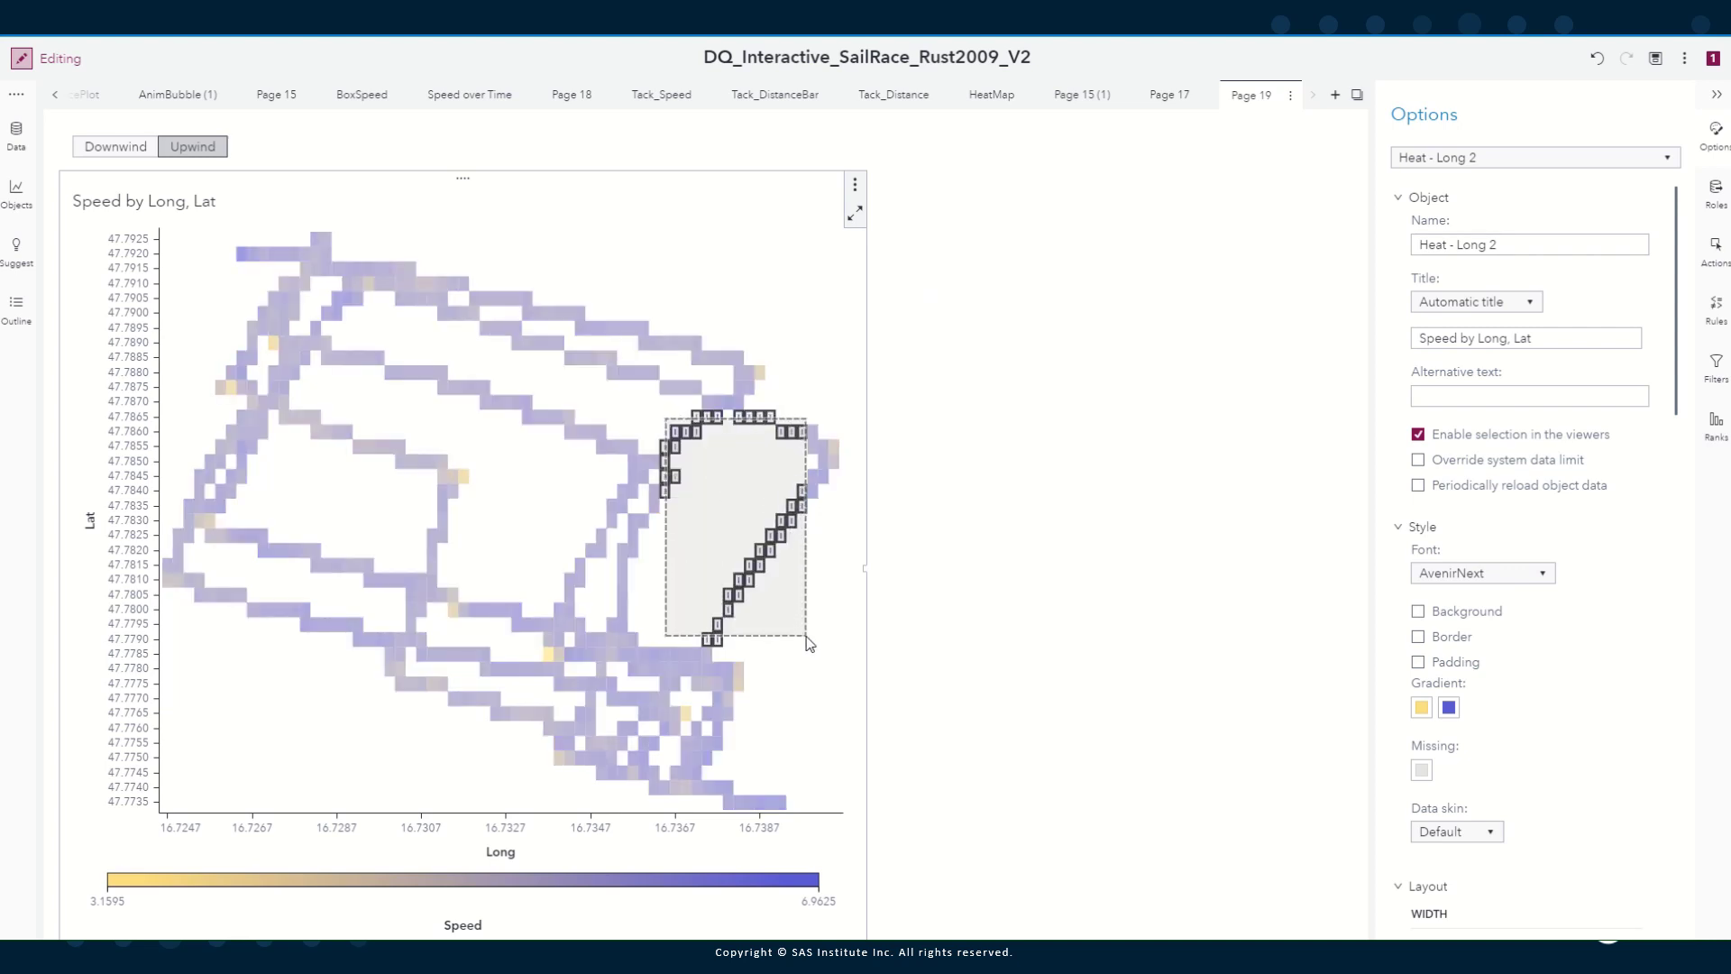
left_click(270, 571)
left_click_drag(250, 510, 210, 628)
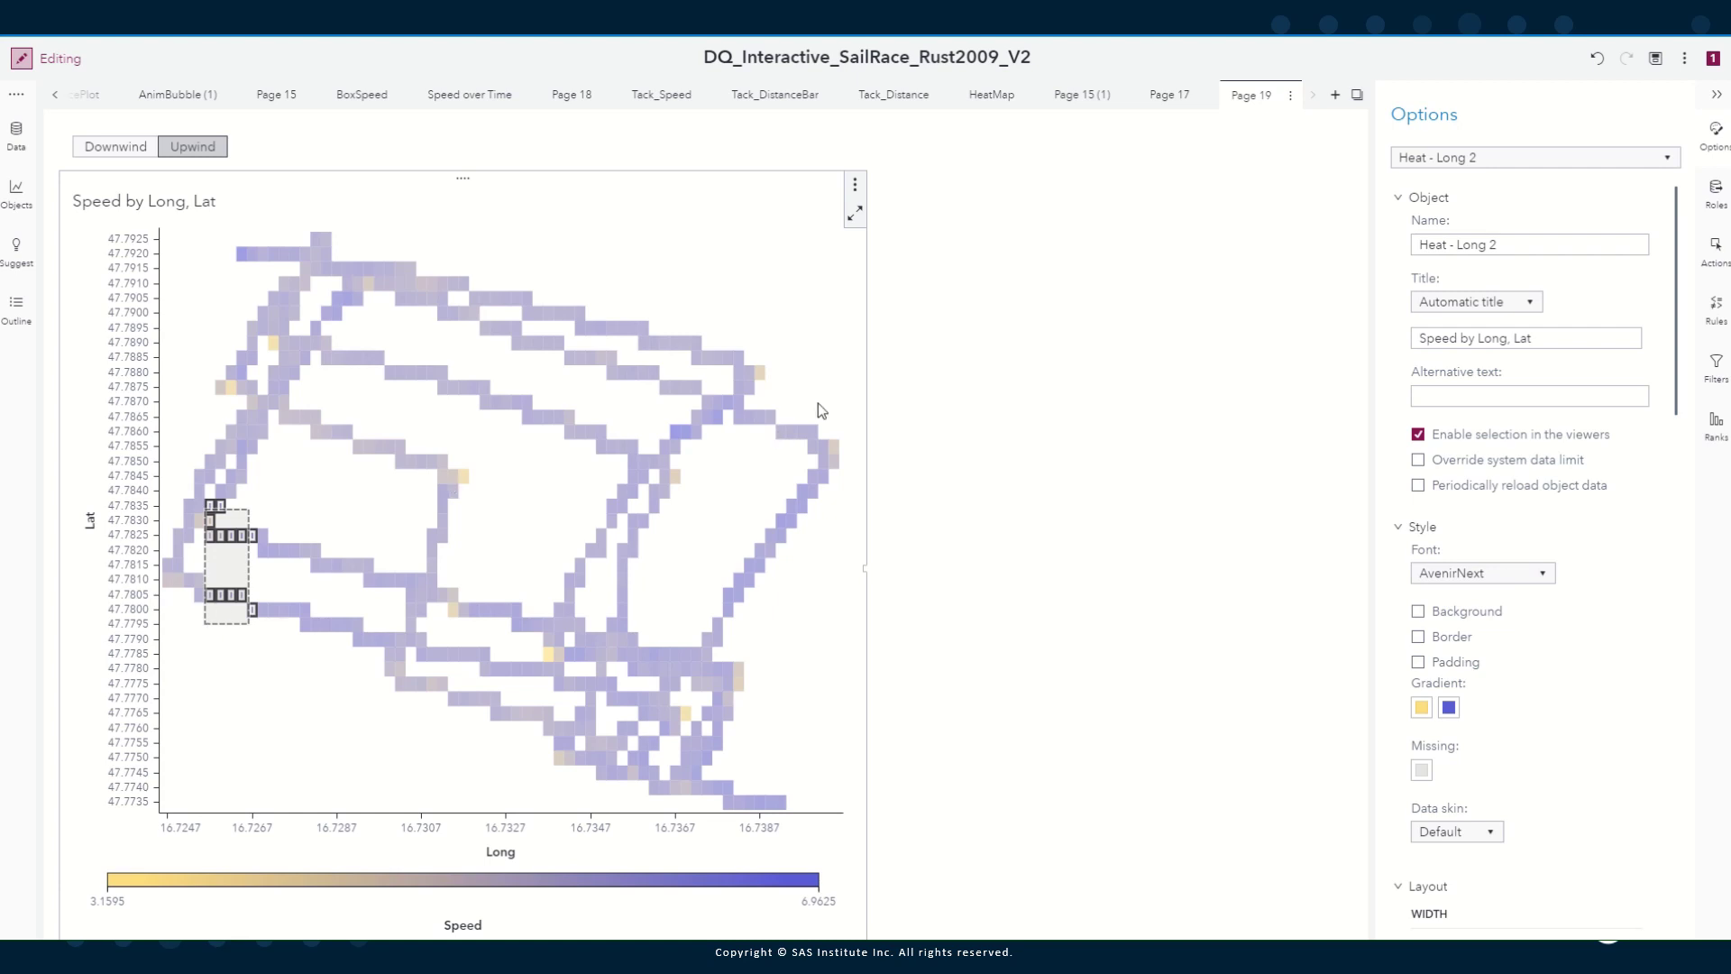
left_click(943, 147)
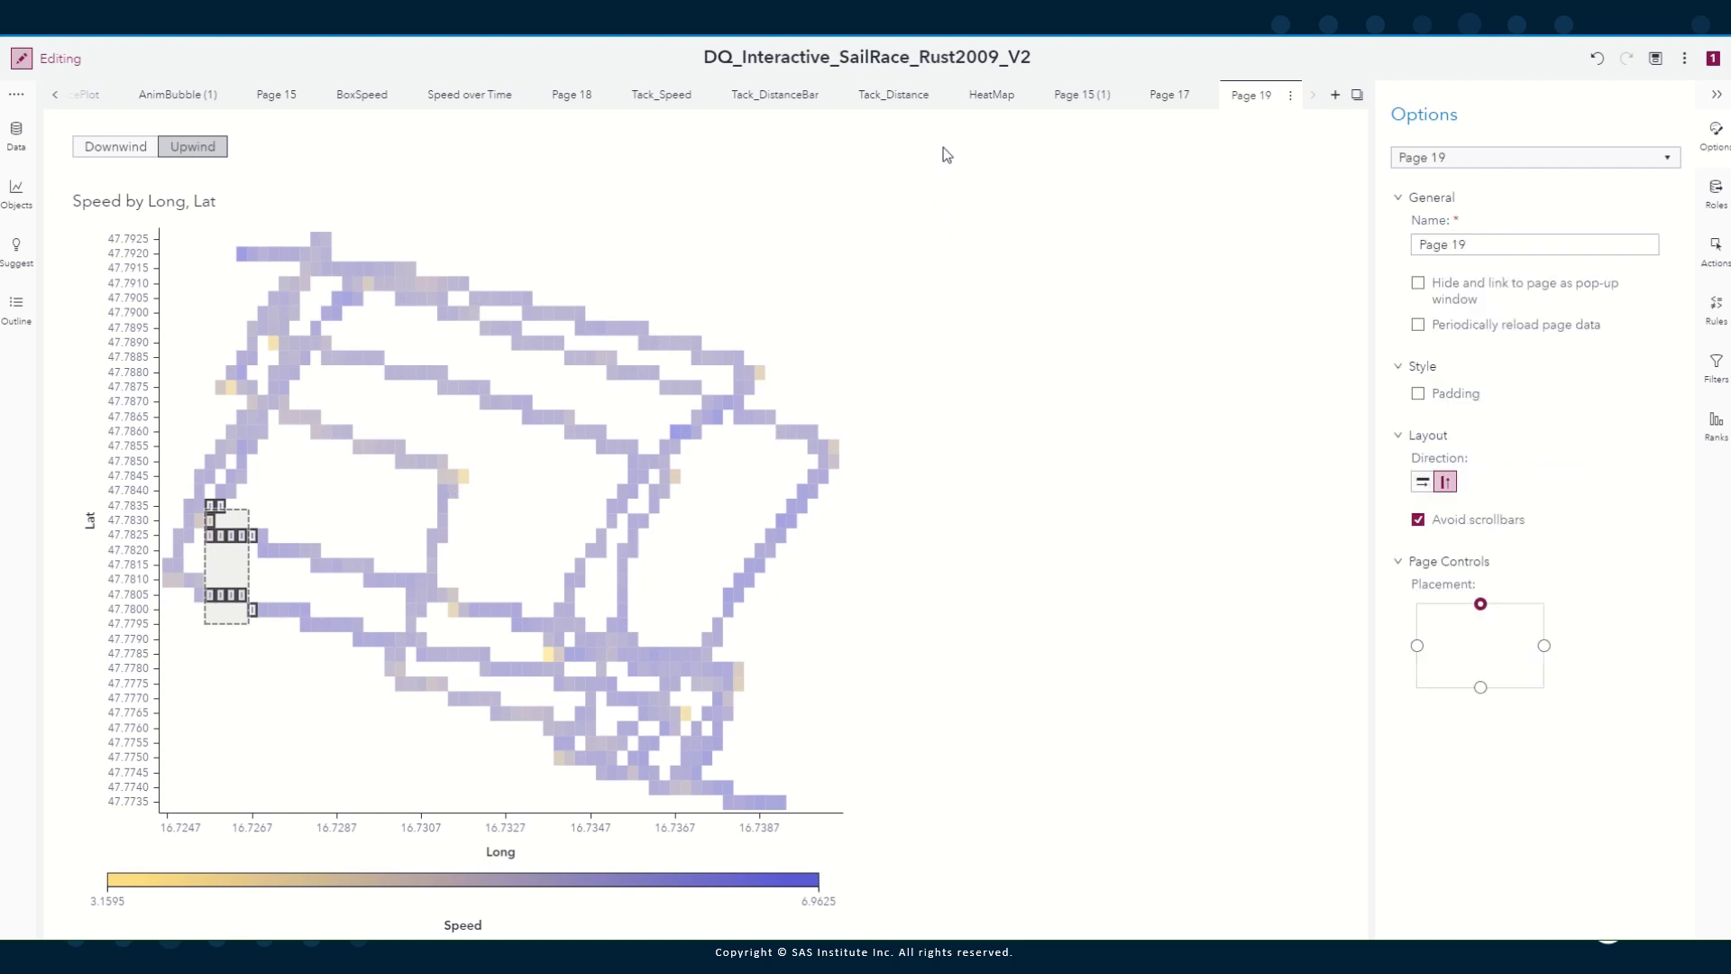
left_click(637, 267)
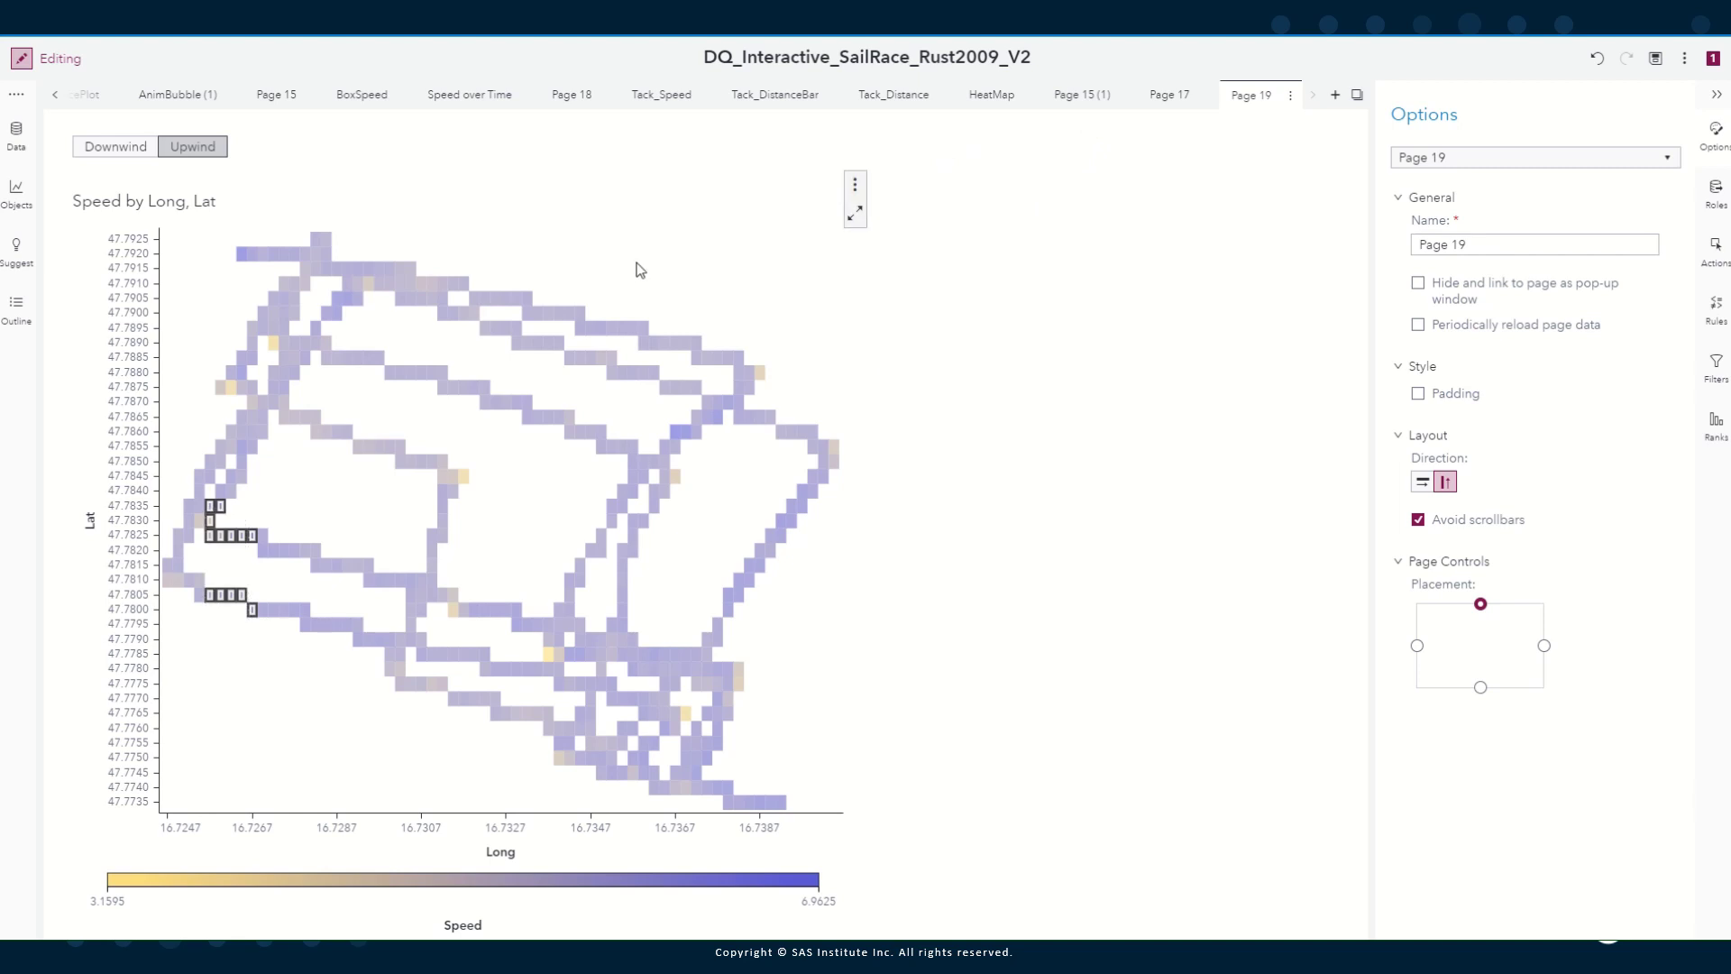
Review the finished charts on Page 17, Page 15 (1) and Page 18
left_click(1169, 101)
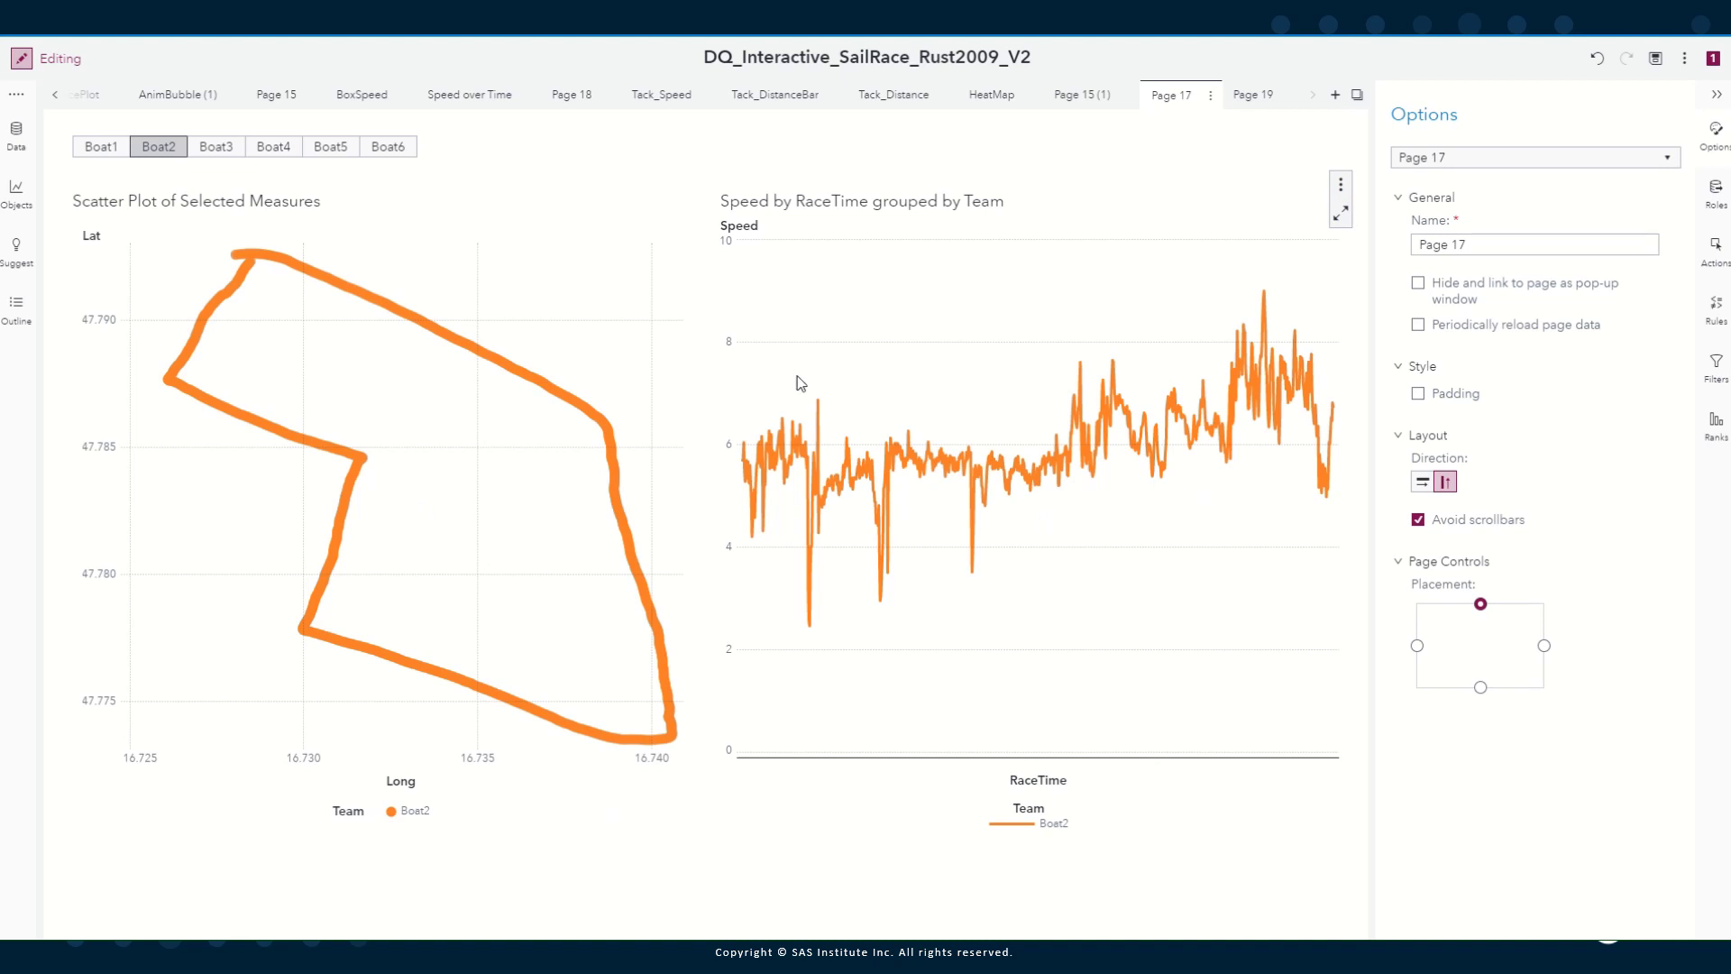
left_click(1075, 101)
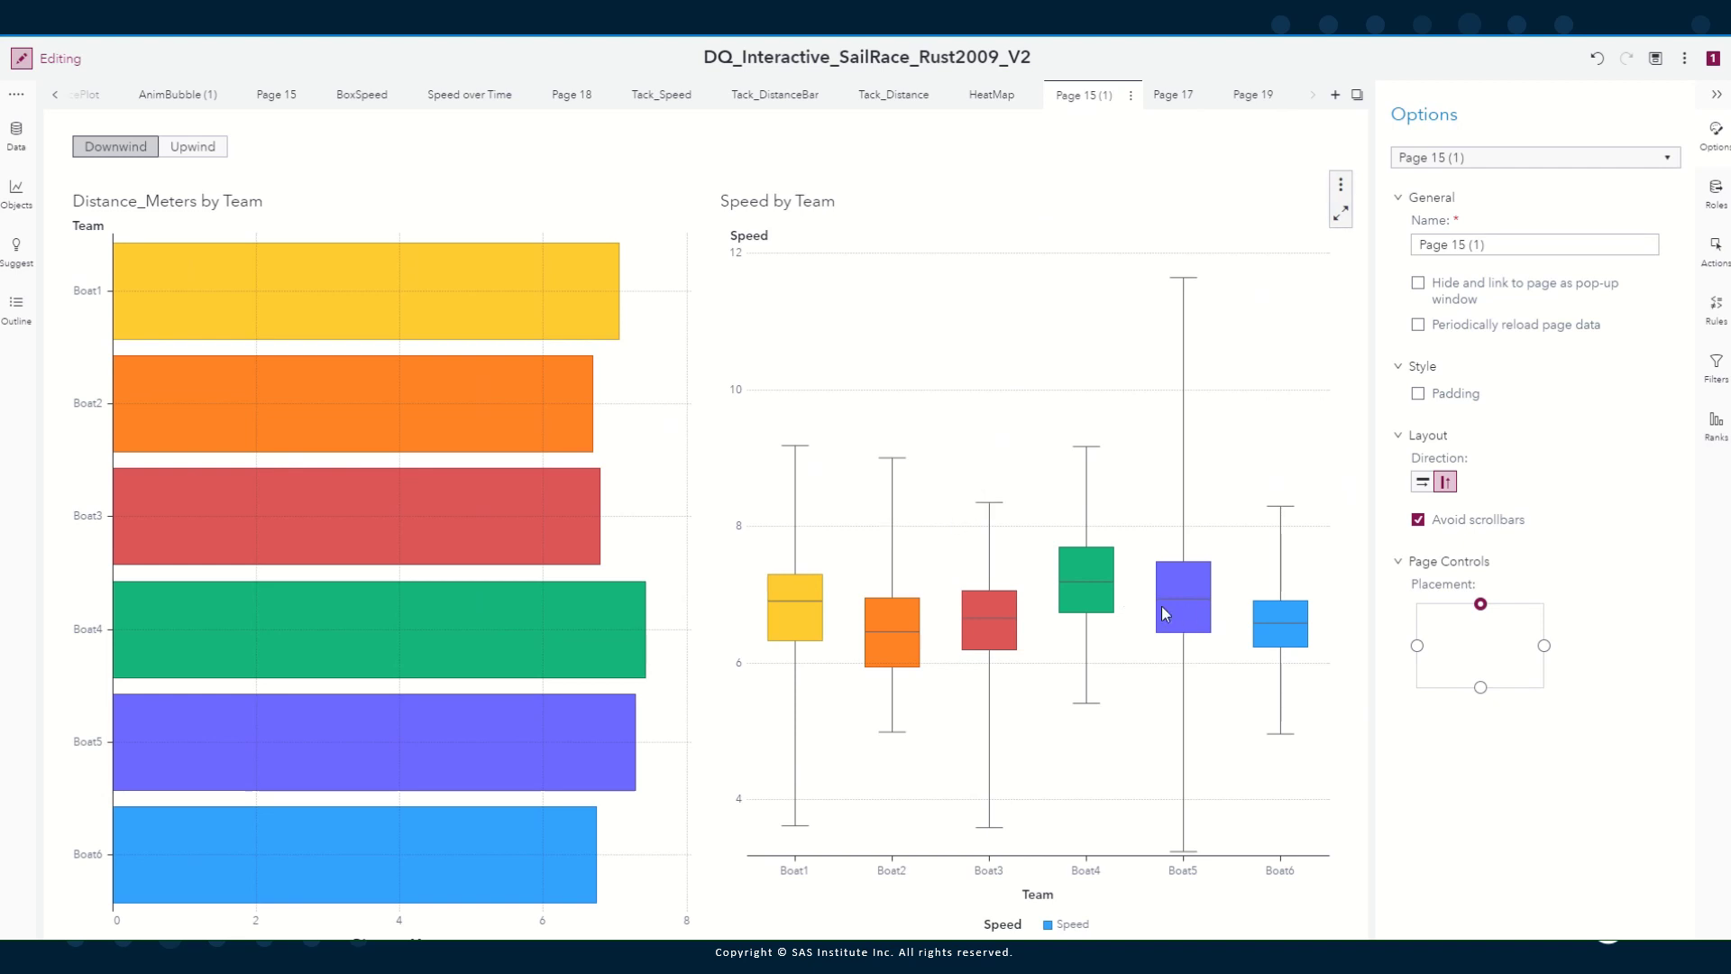
left_click(565, 103)
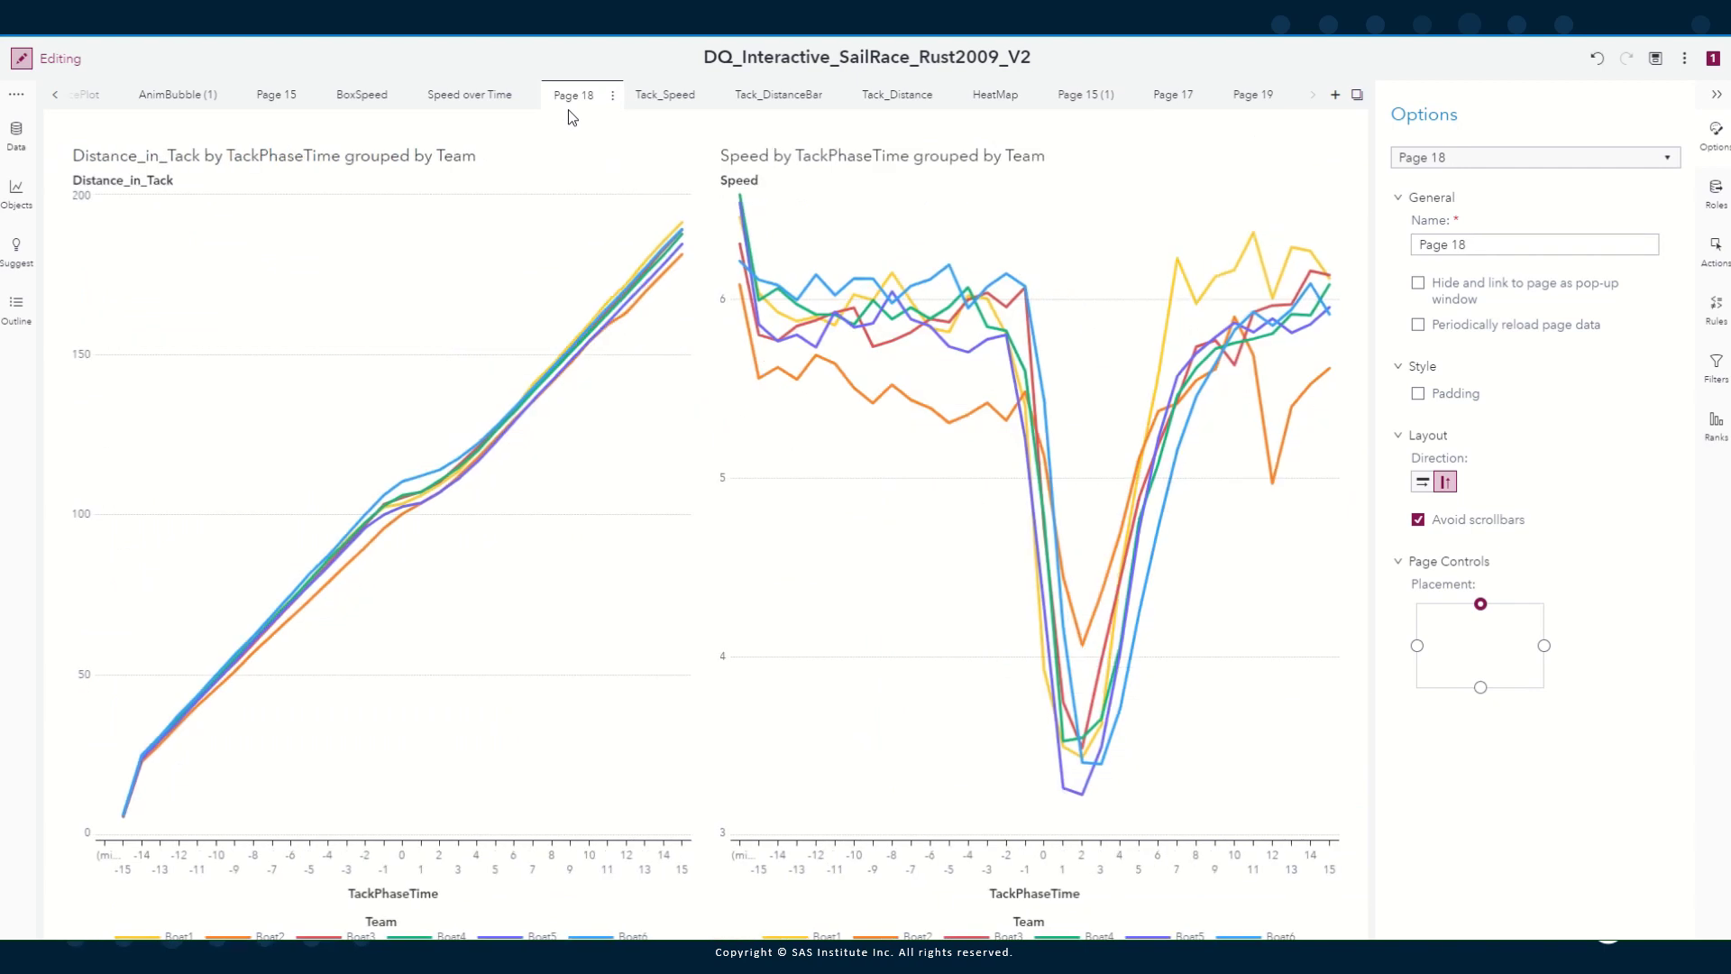